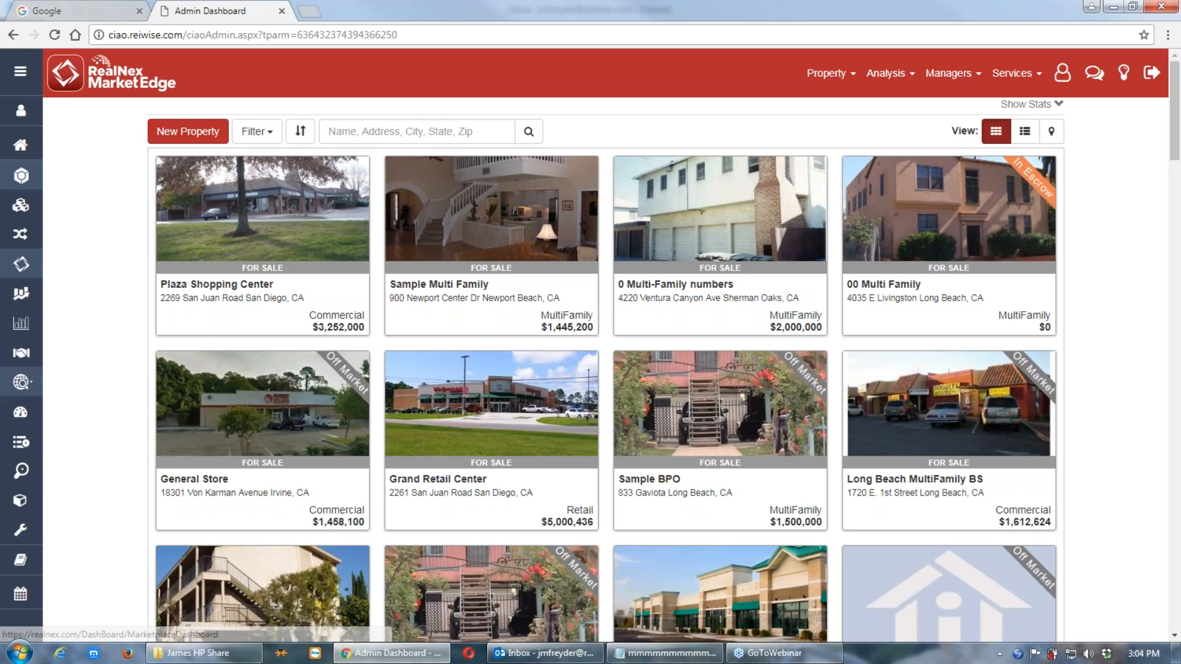
- Expand the navigation menu and open MarketEdge's Investment Analysis module
click(19, 74)
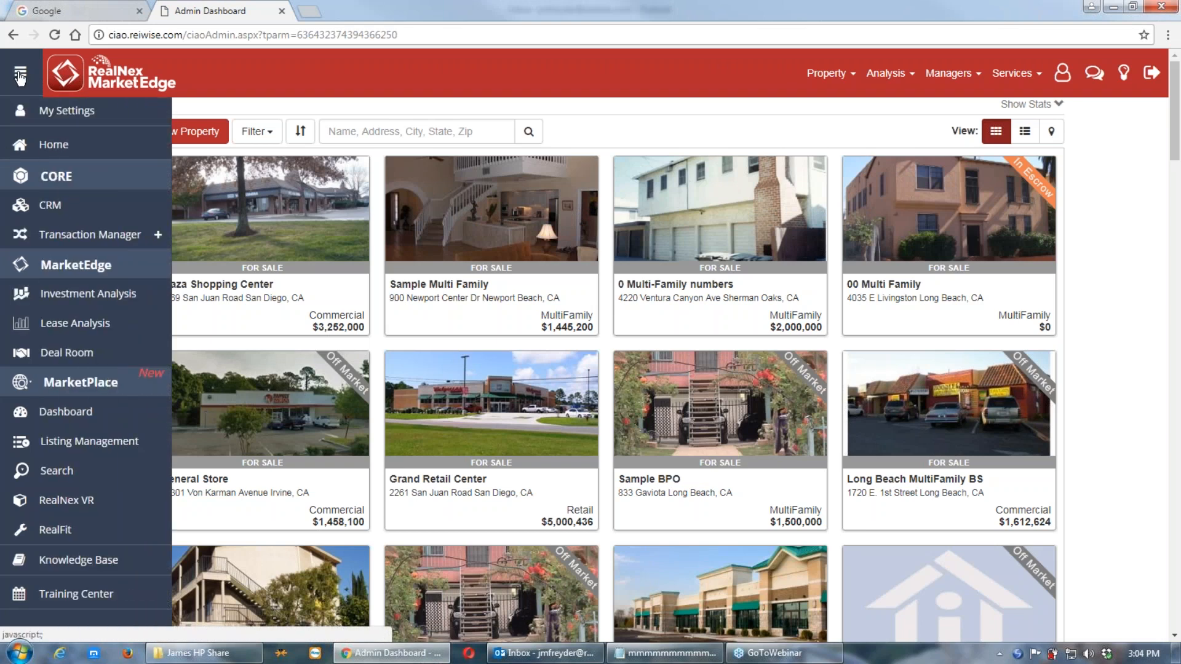
double_click(69, 265)
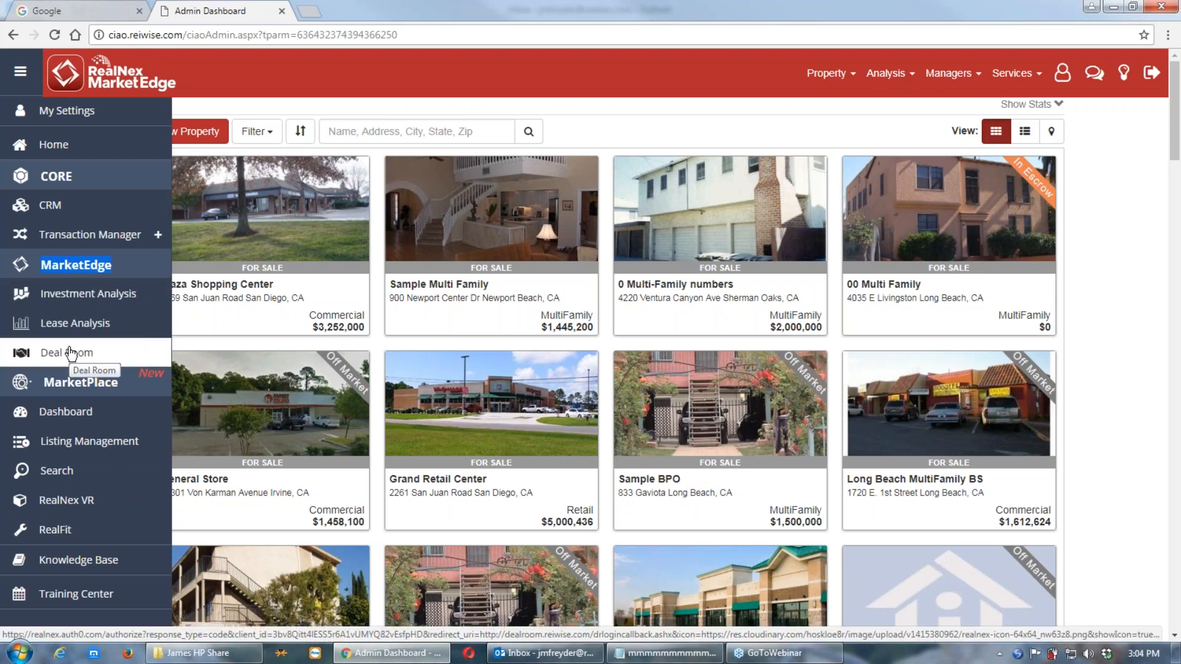
click(77, 296)
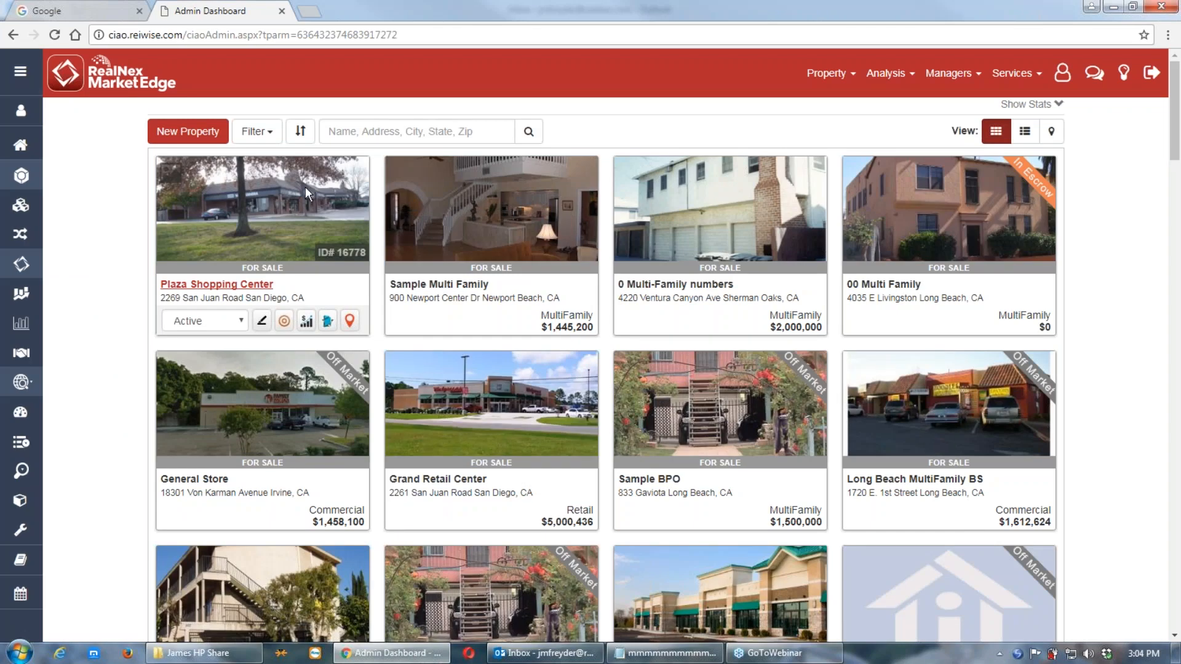
- Filter the property list to Active status only and narrow it to the MultiFamily type
click(275, 138)
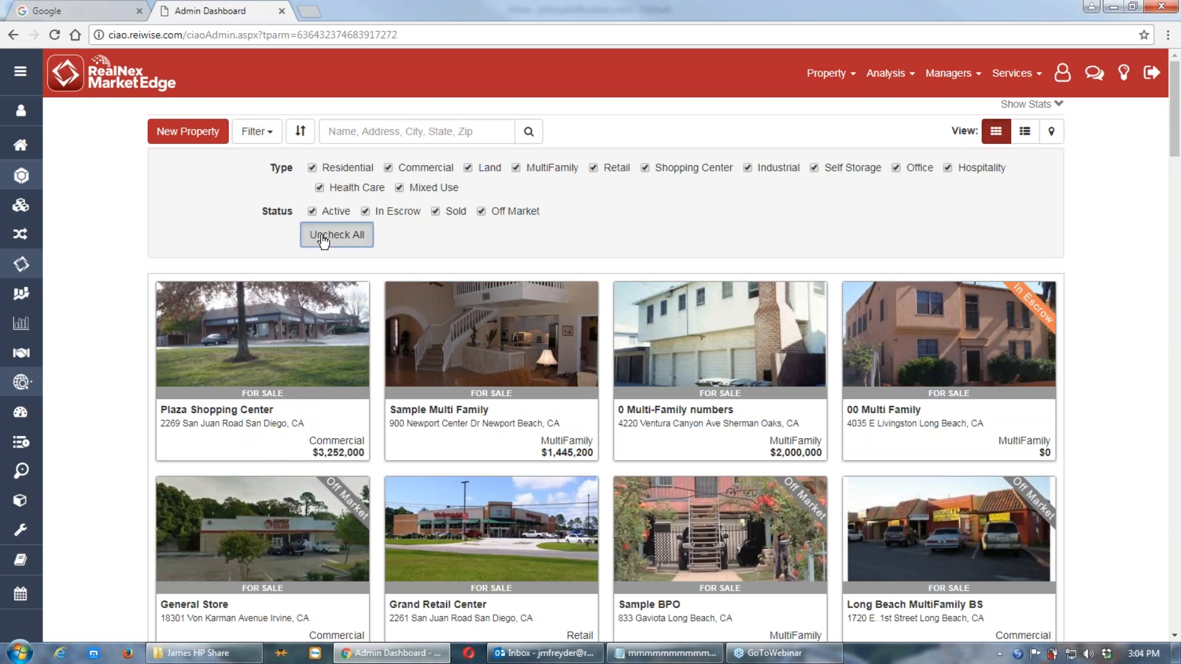
click(325, 240)
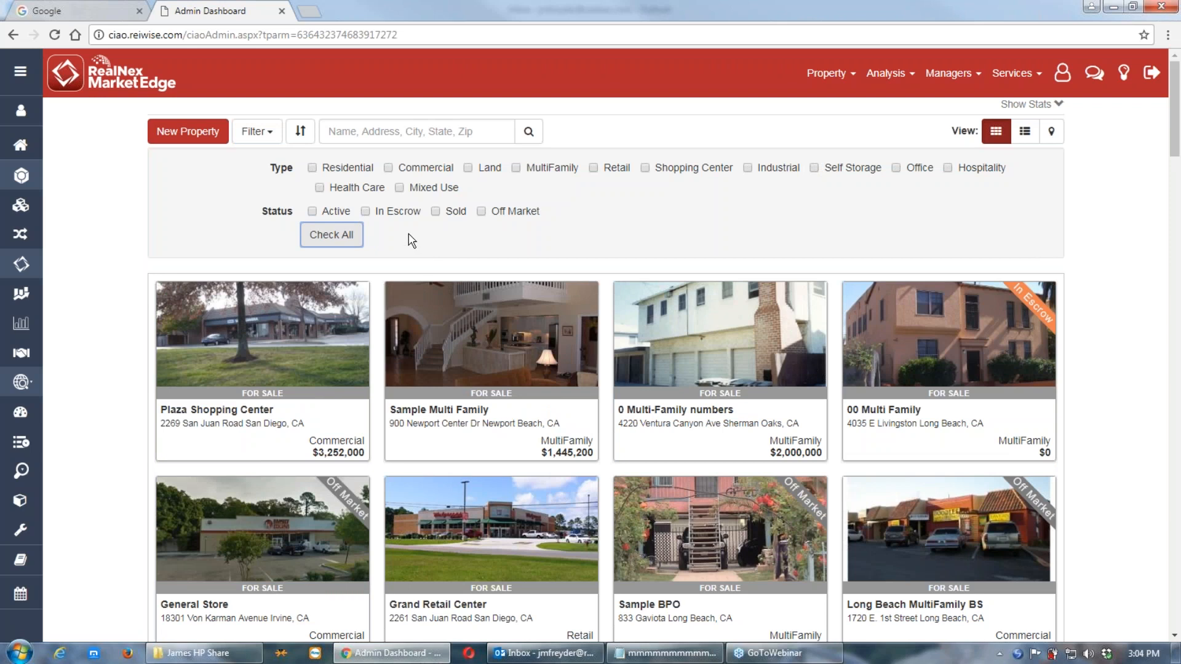
click(313, 211)
click(314, 211)
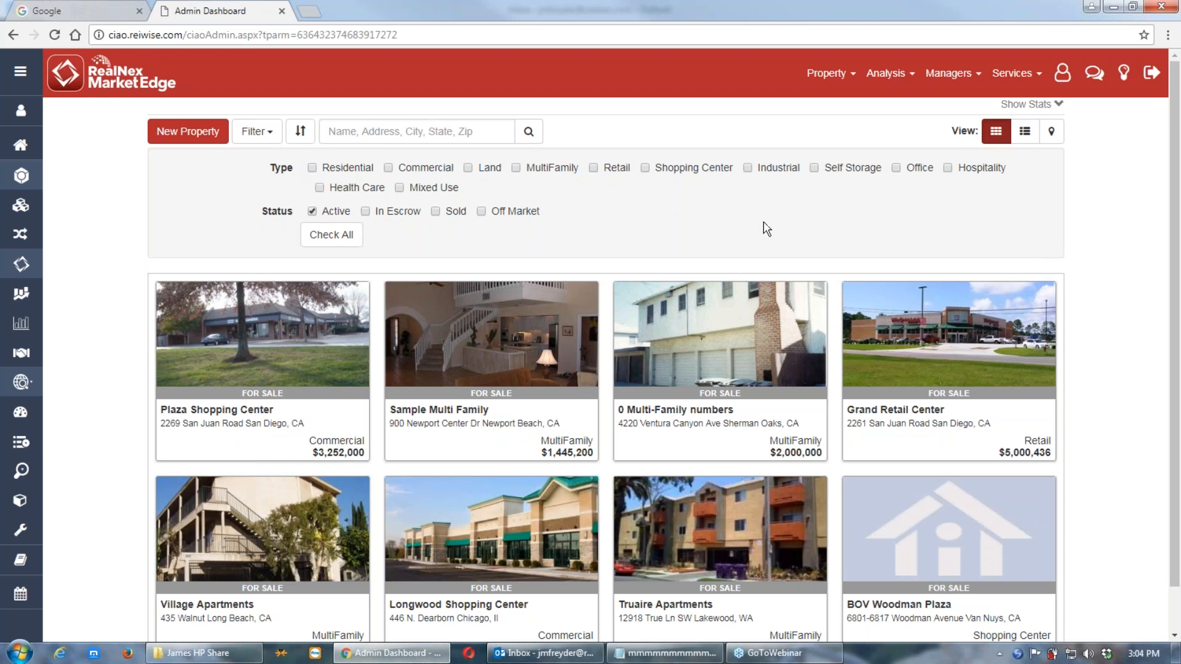
scroll(766, 226, down, 1)
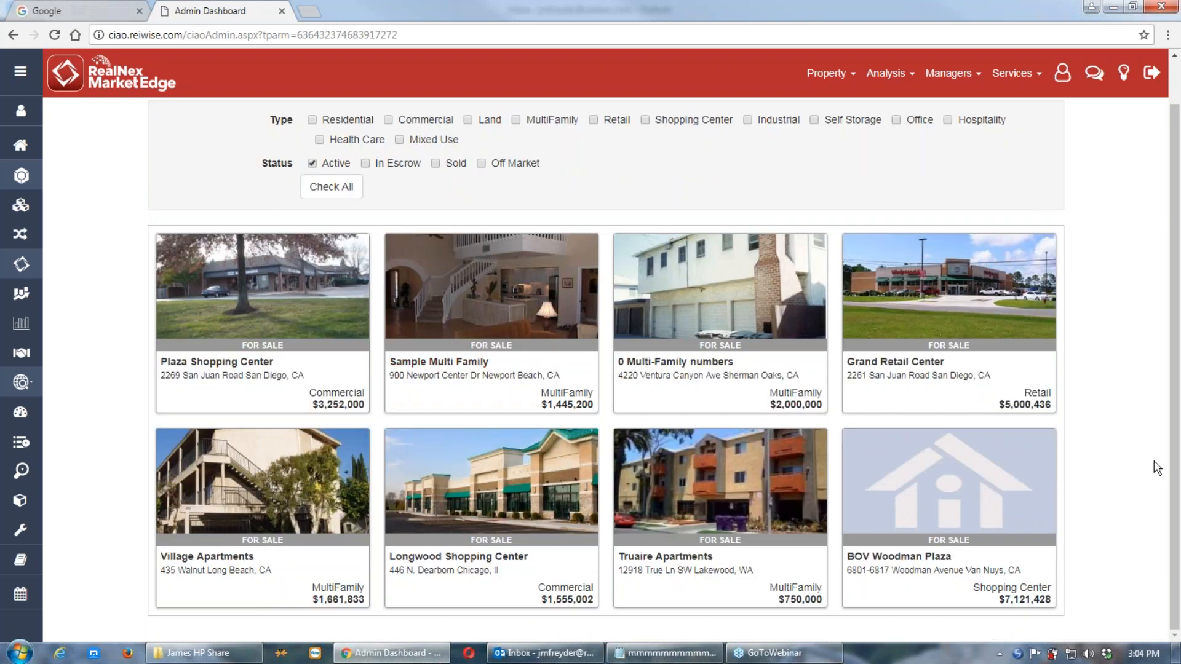
scroll(1155, 466, up, 1)
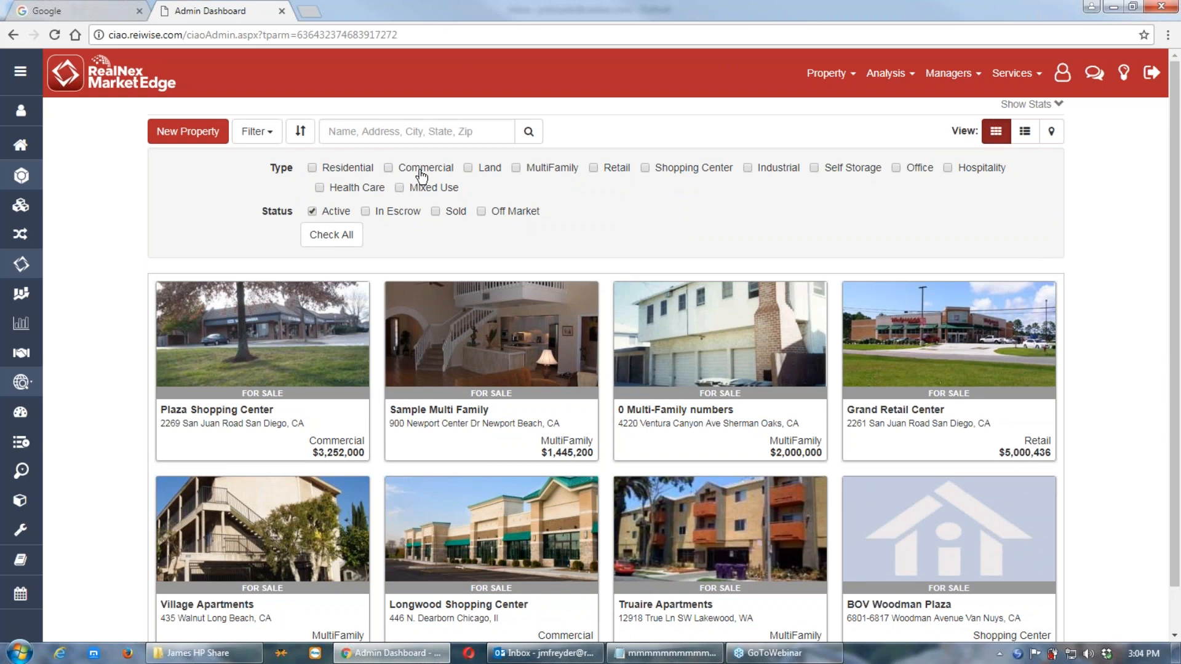
click(517, 168)
- Reselect all property types and statuses in the filter and collapse the filter options
click(342, 242)
click(342, 242)
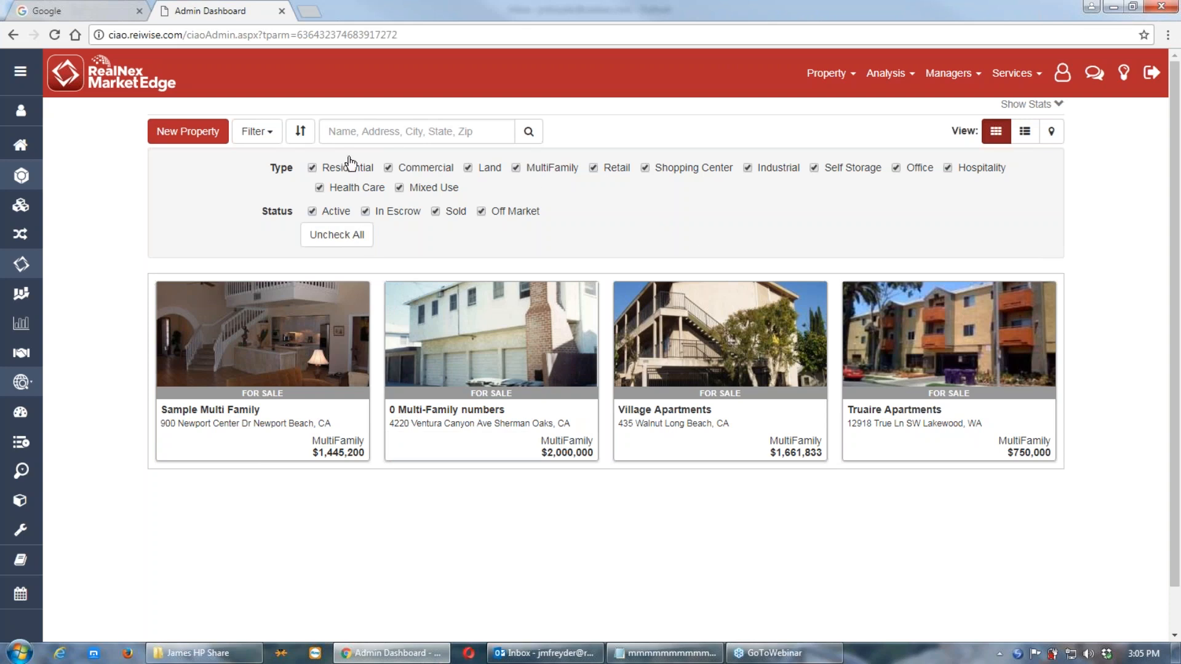
mouse_move(574, 310)
click(461, 134)
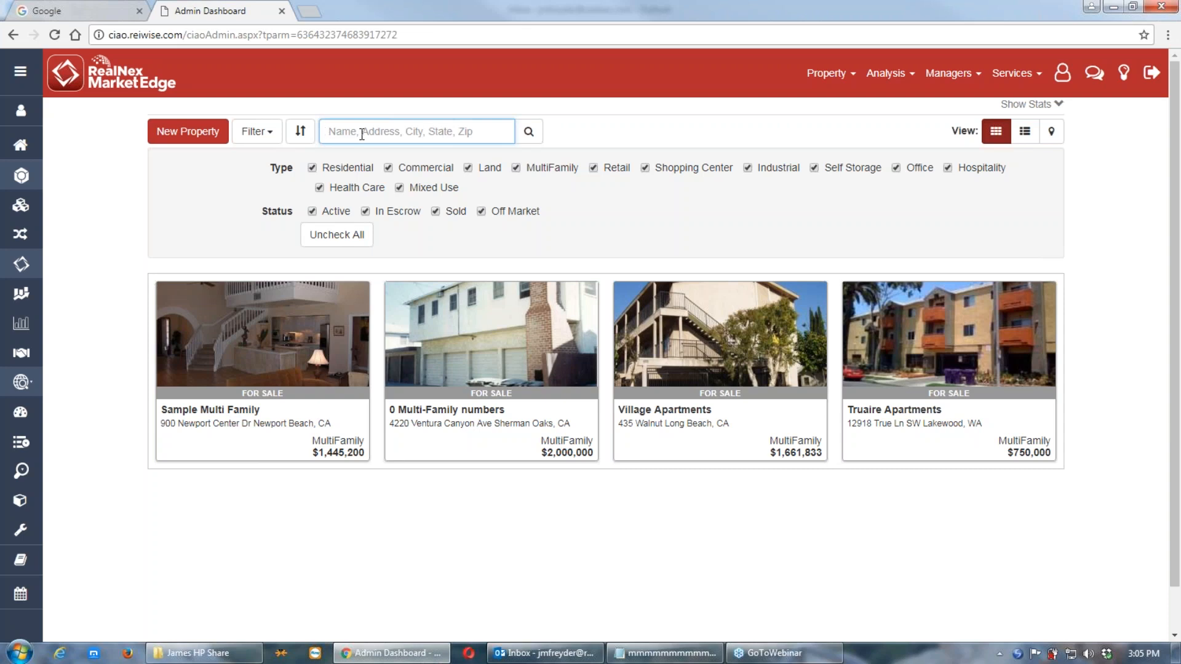
click(274, 139)
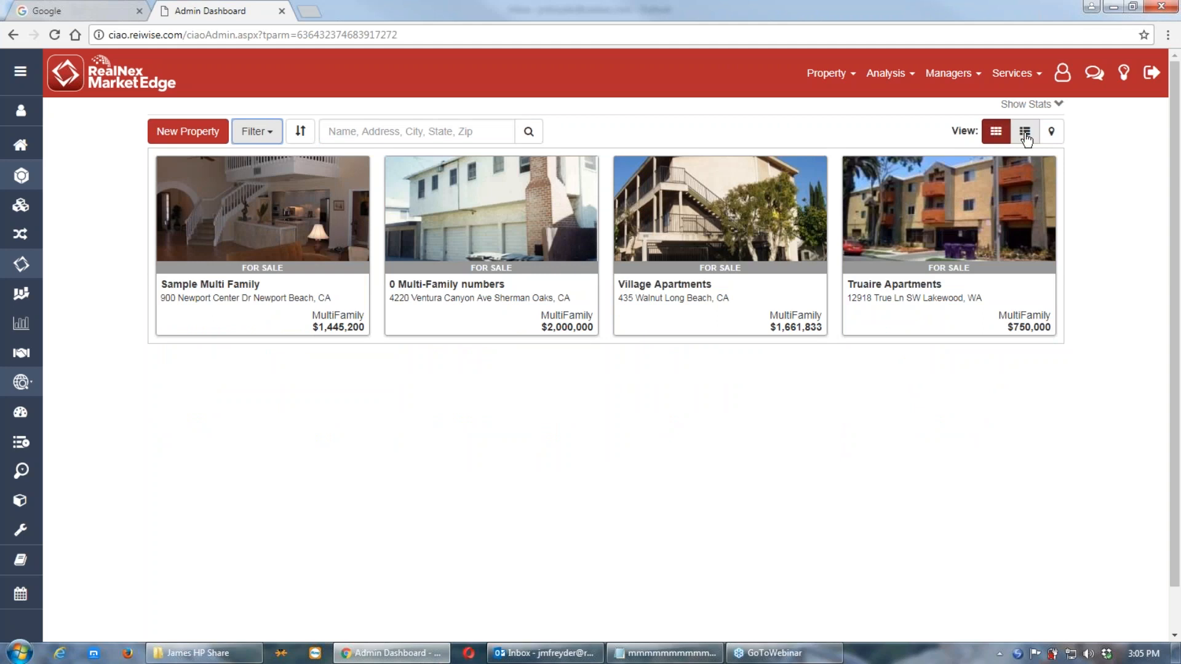
- Show the properties as a list and on the map, and open the Nevada property from its map marker
click(1025, 136)
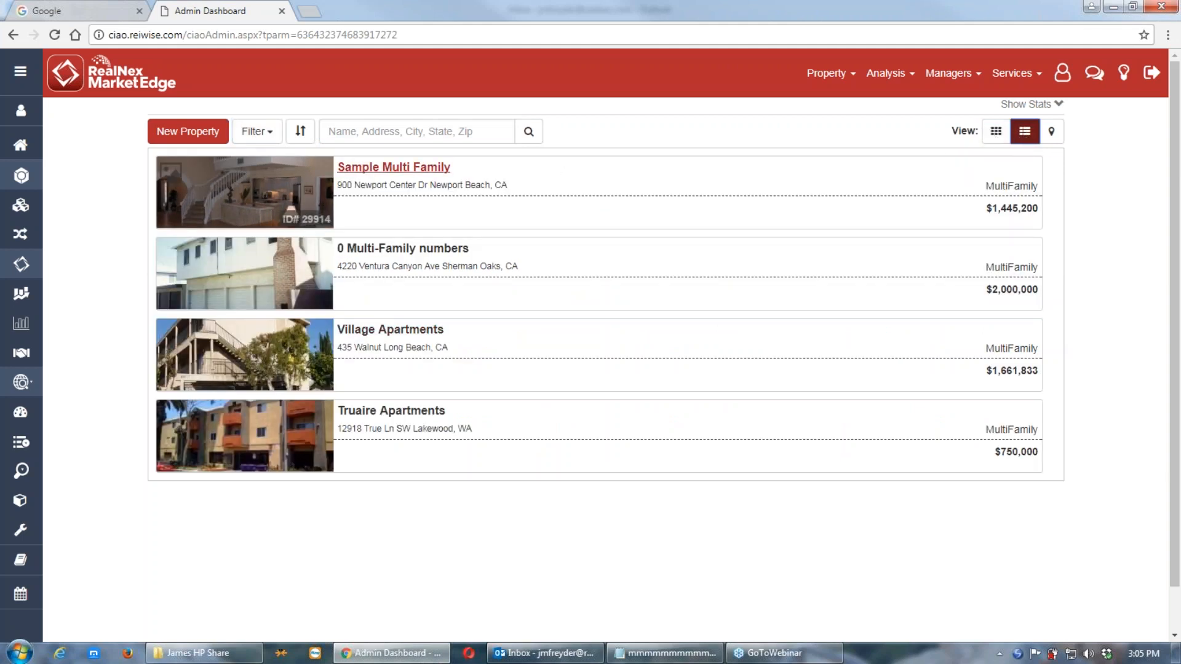
click(1049, 132)
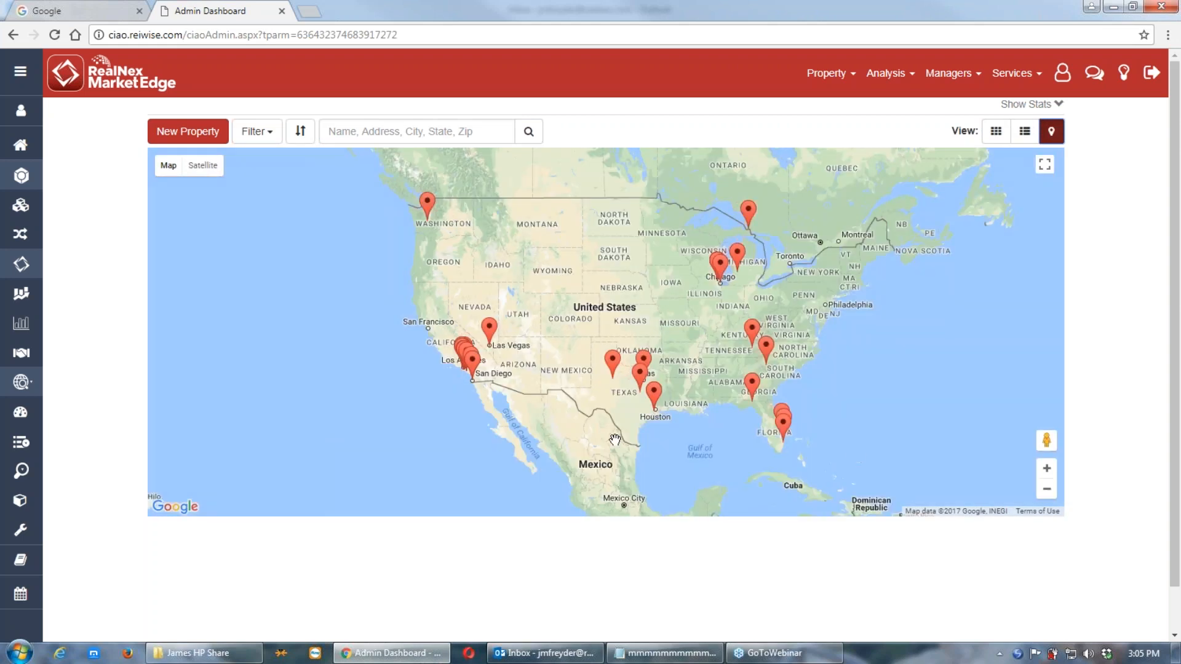
click(489, 331)
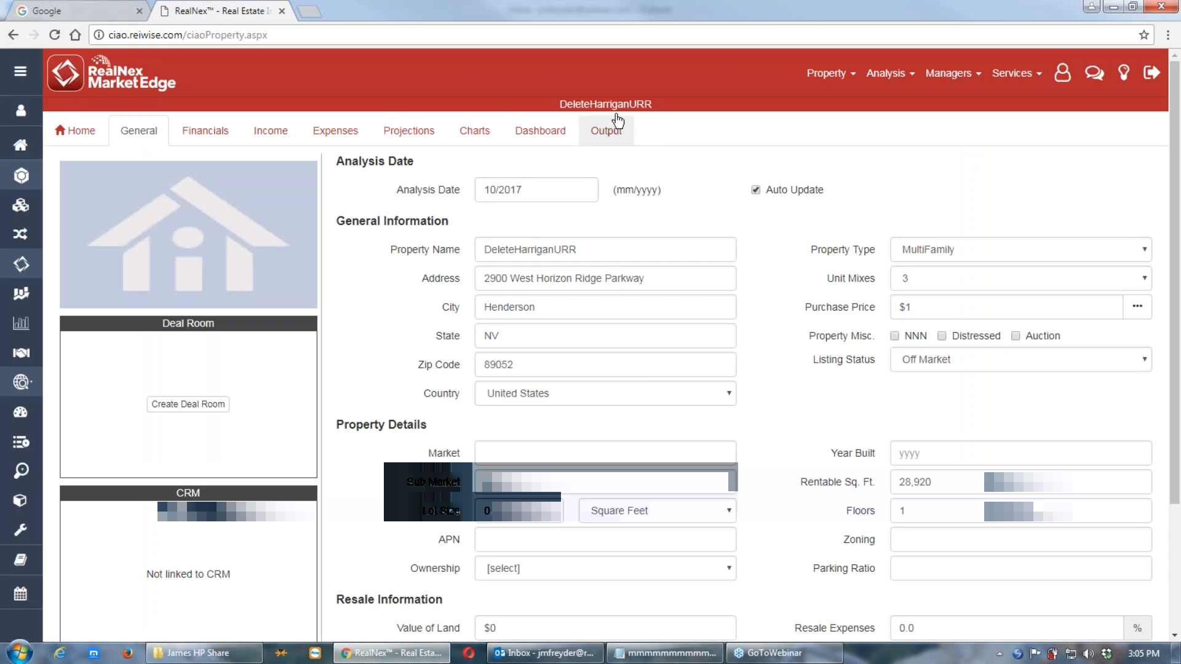
- Return to the property dashboard and open the Plaza Shopping Center record
click(85, 133)
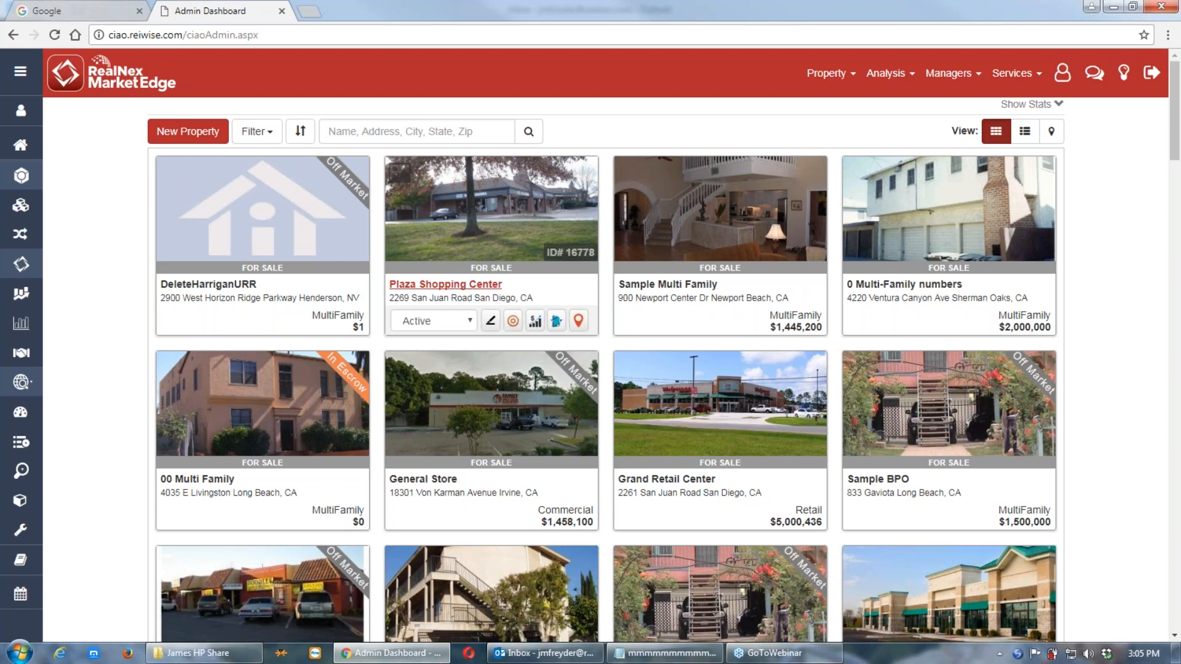
click(461, 286)
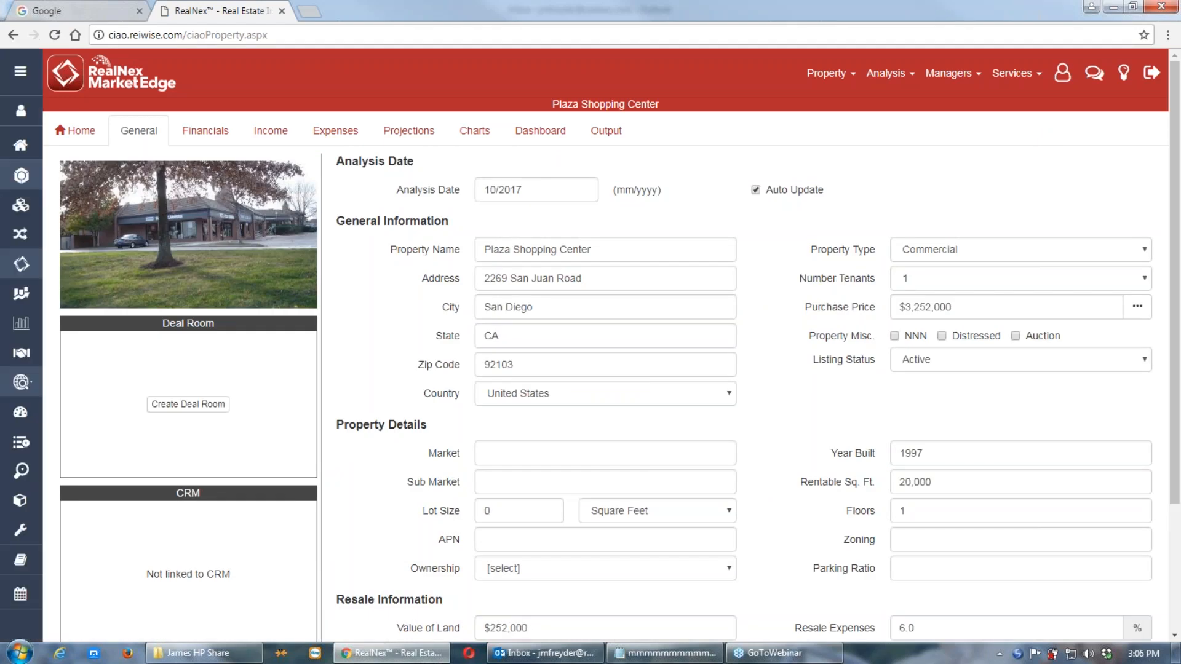
- Examine the Plaza Shopping Center's general information, property details, resale information, deal room, CRM and map sections
scroll(394, 277, down, 1)
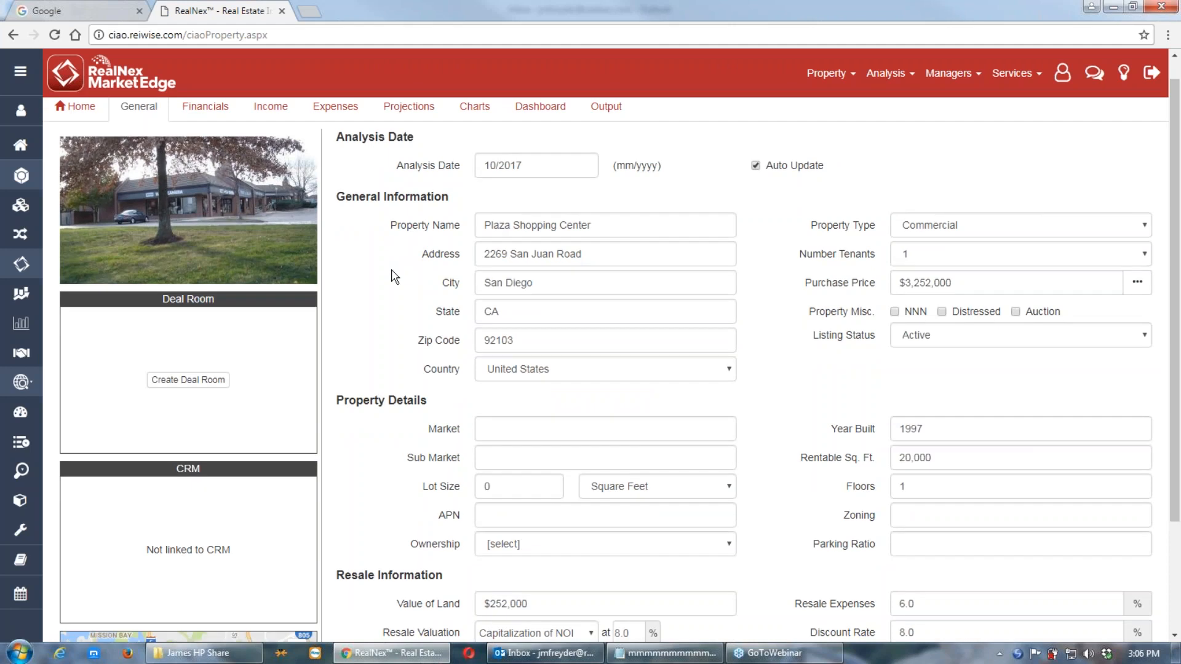
scroll(395, 277, down, 2)
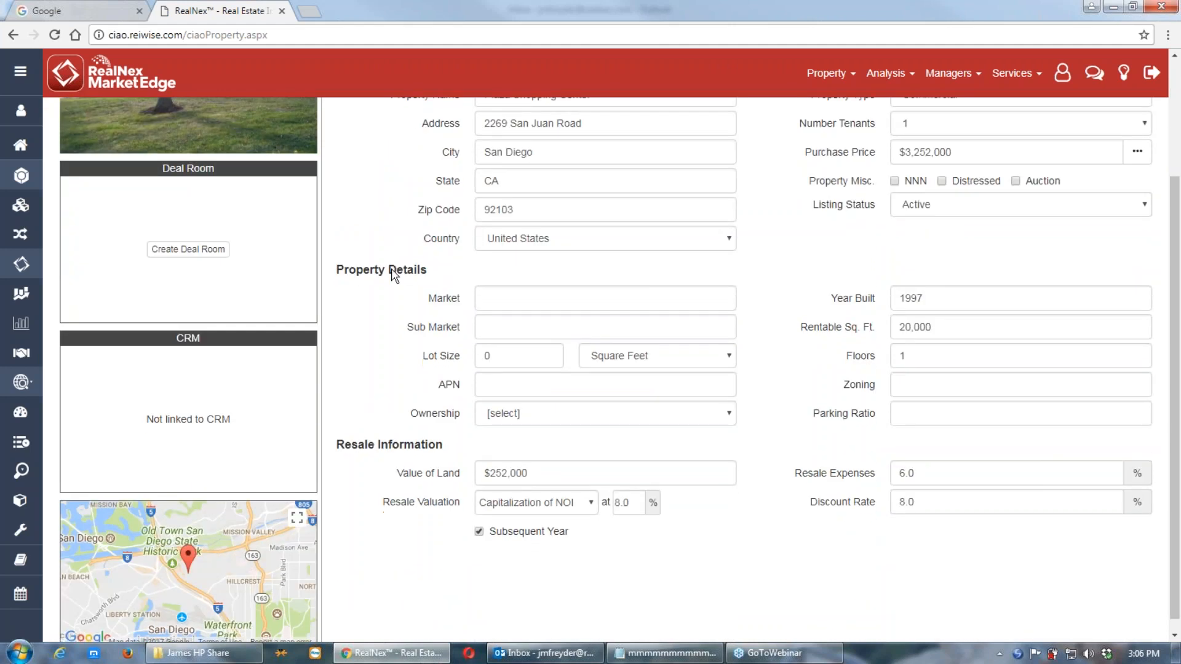
scroll(394, 277, up, 1)
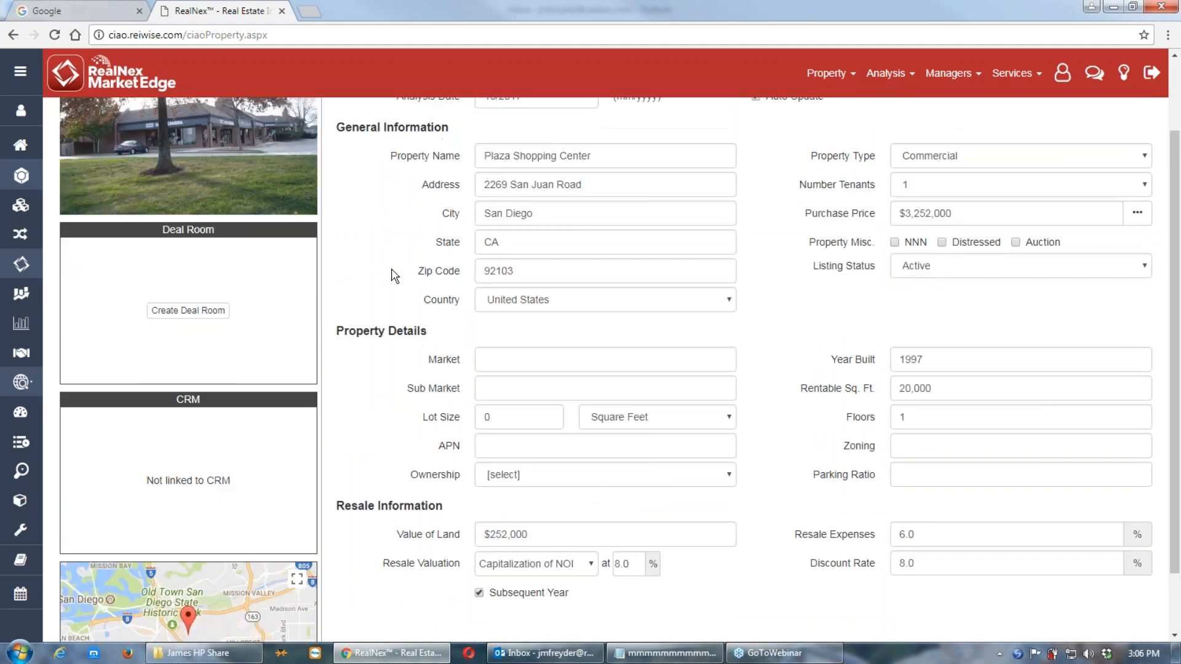
scroll(395, 276, up, 1)
scroll(210, 241, down, 2)
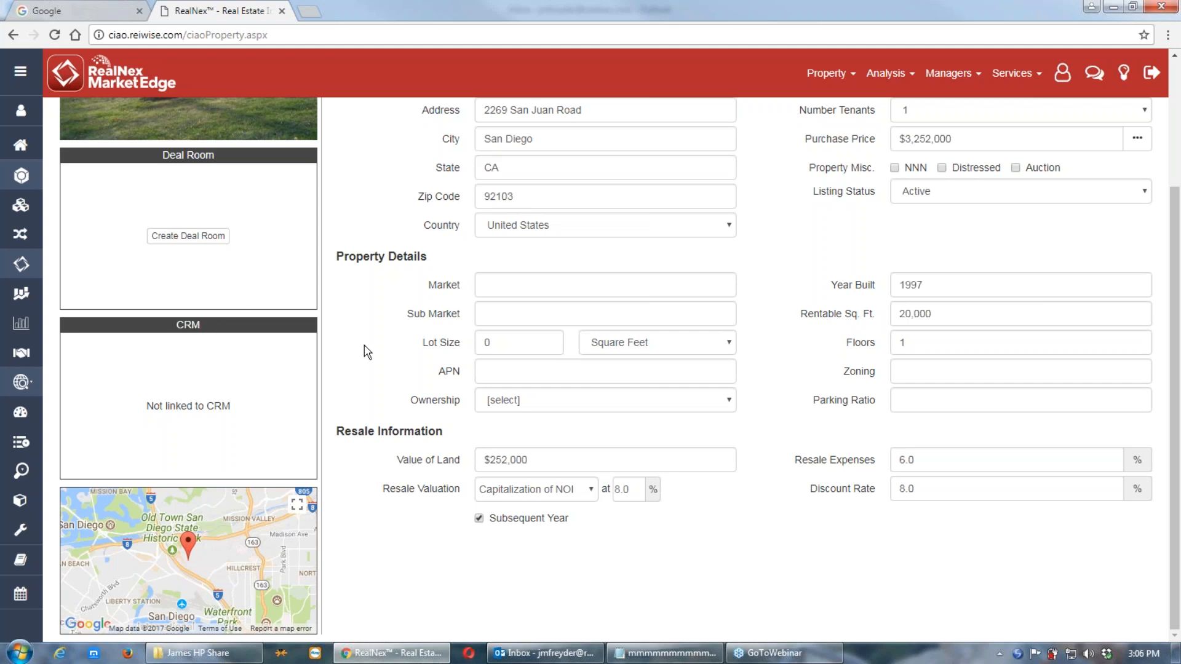
scroll(367, 352, up, 3)
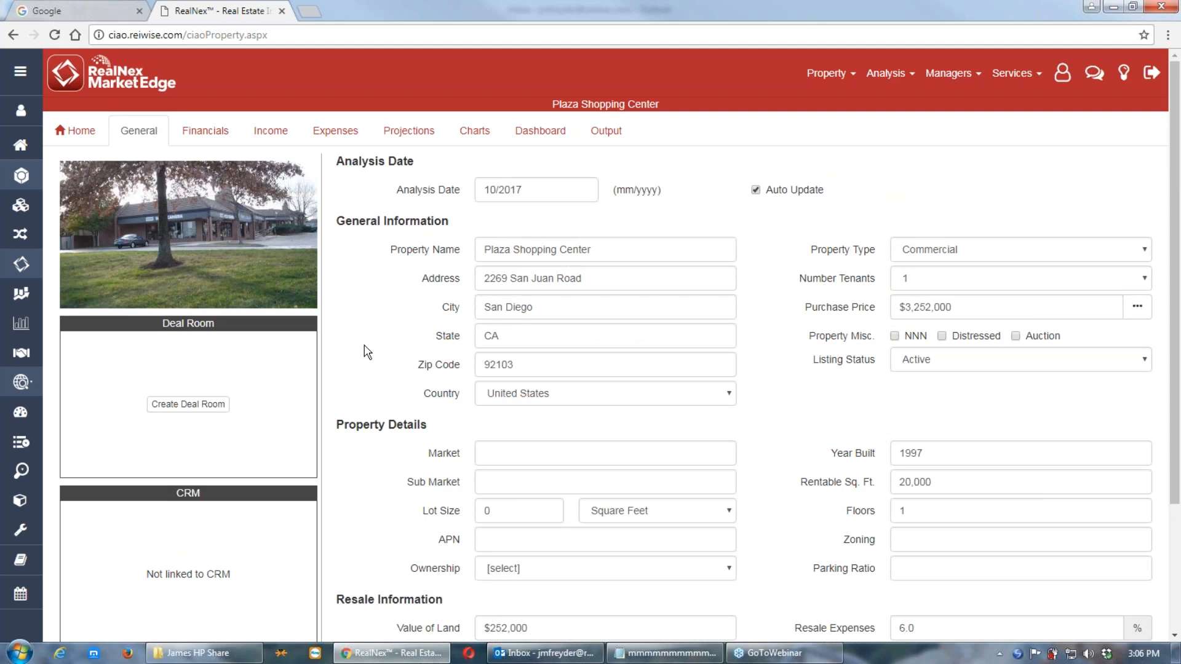
scroll(368, 351, down, 1)
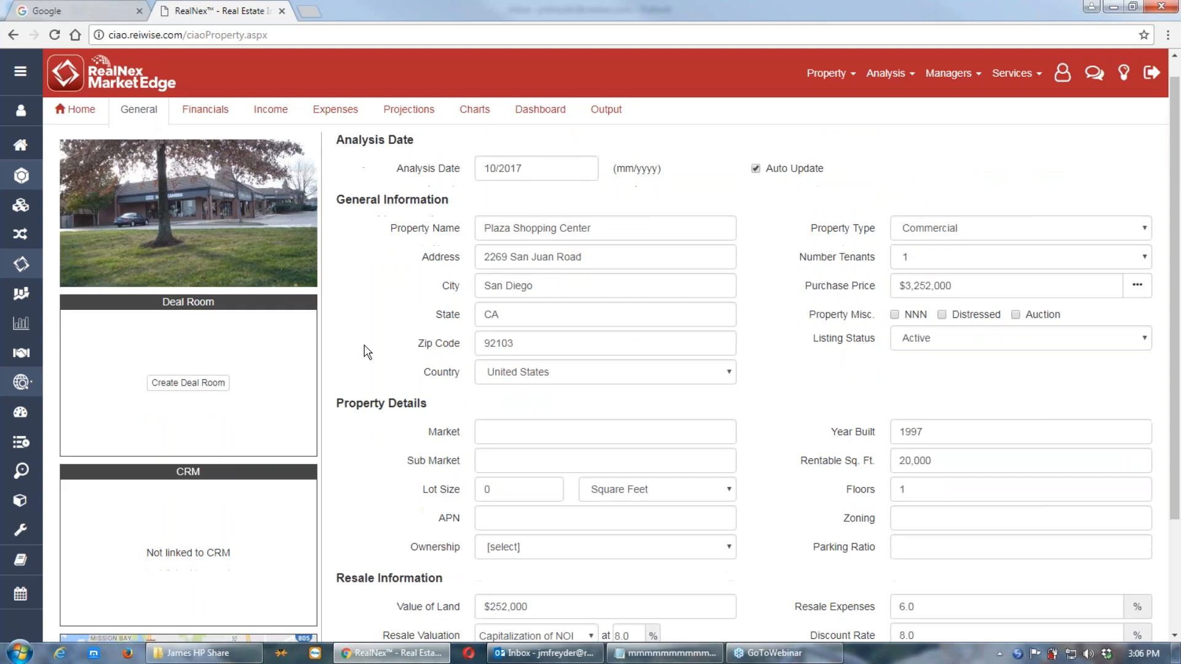
scroll(367, 351, down, 1)
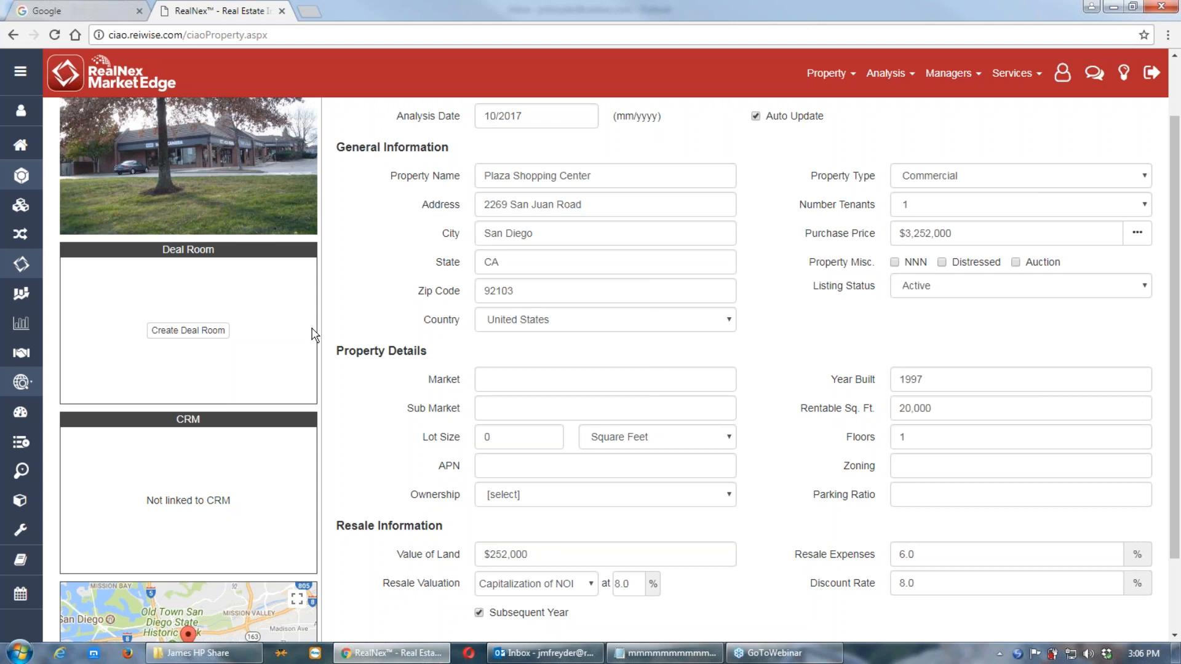
scroll(352, 336, up, 2)
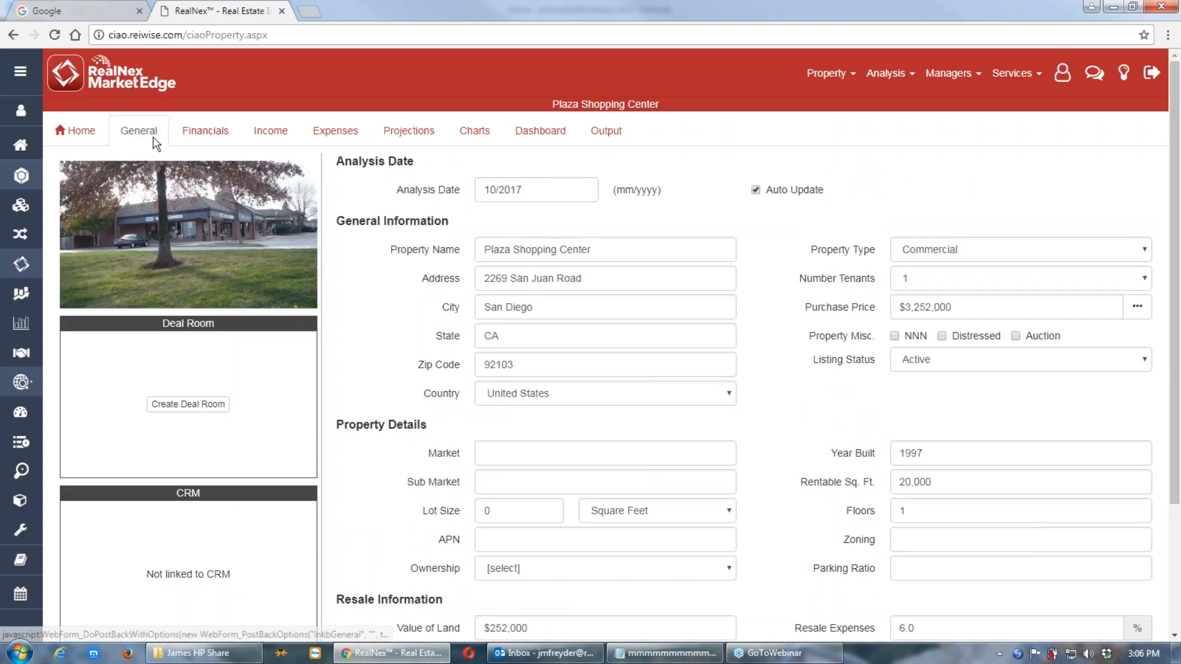
- Open the Plaza Shopping Center's report output and inspect the cover sheet's photos, property highlights and contact block
click(604, 138)
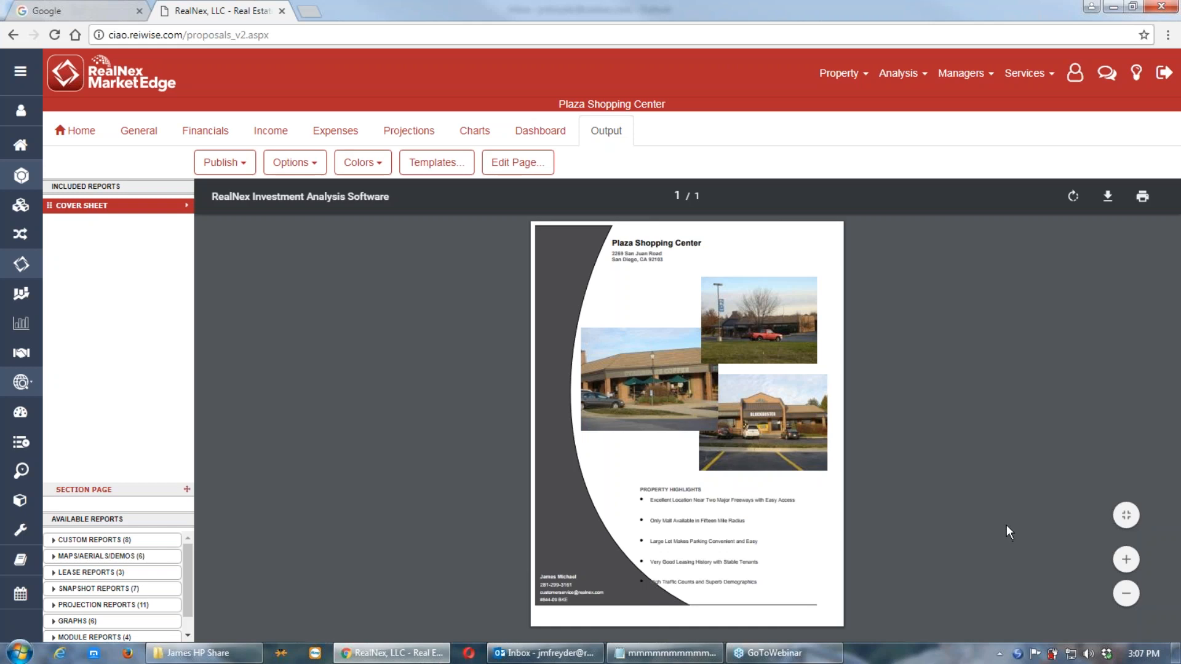
click(1126, 559)
click(1127, 559)
click(1127, 559)
click(1126, 560)
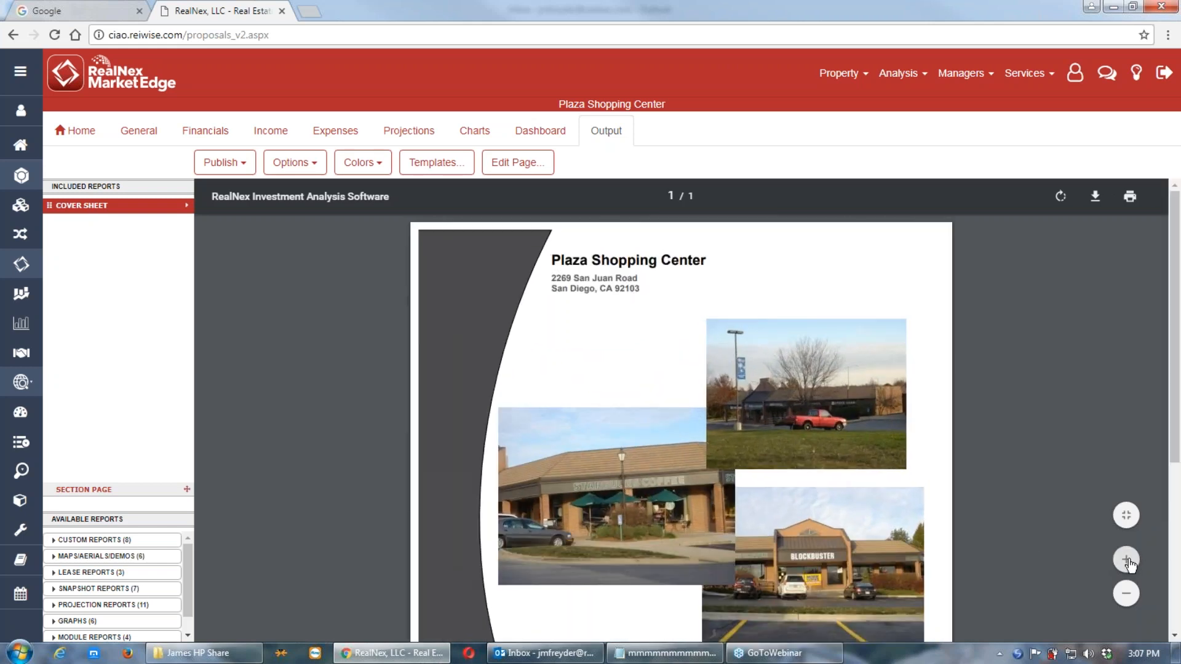
click(1128, 561)
scroll(1082, 515, down, 2)
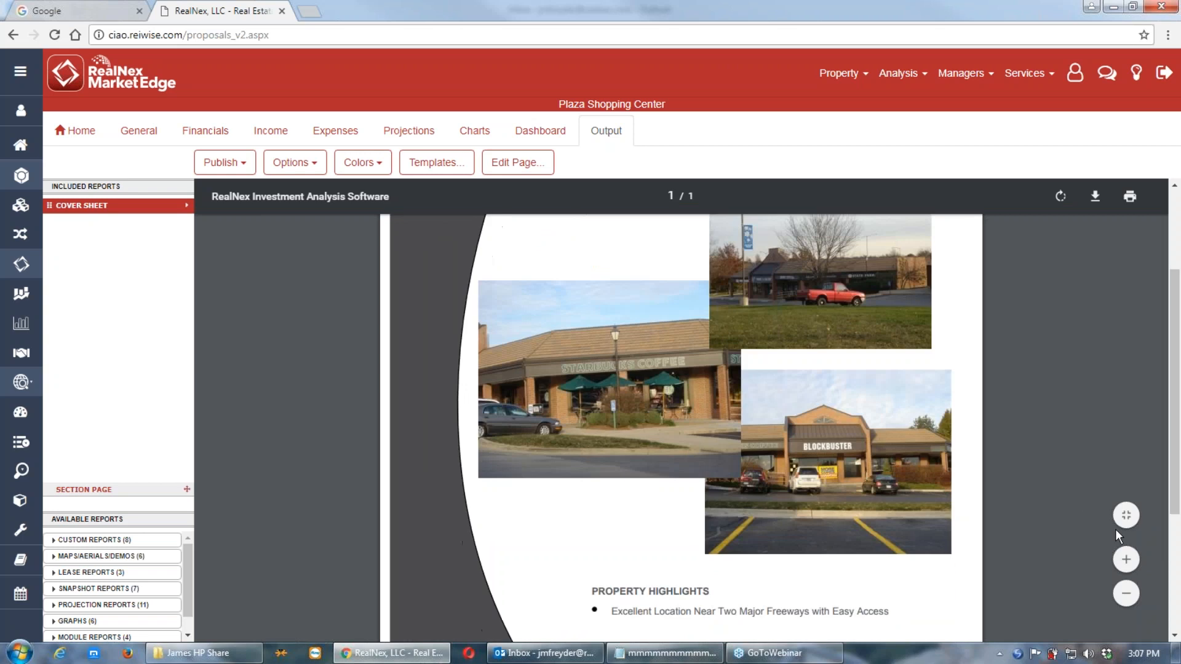
click(1126, 593)
click(1127, 594)
click(1126, 594)
click(1126, 593)
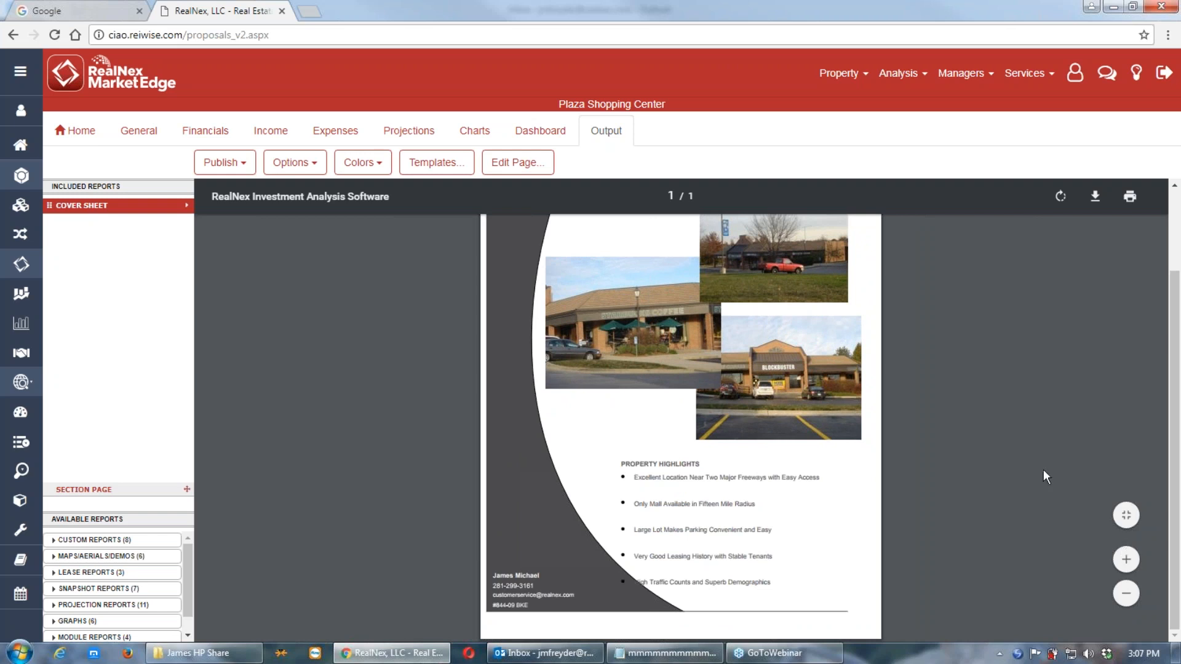
scroll(1043, 471, up, 2)
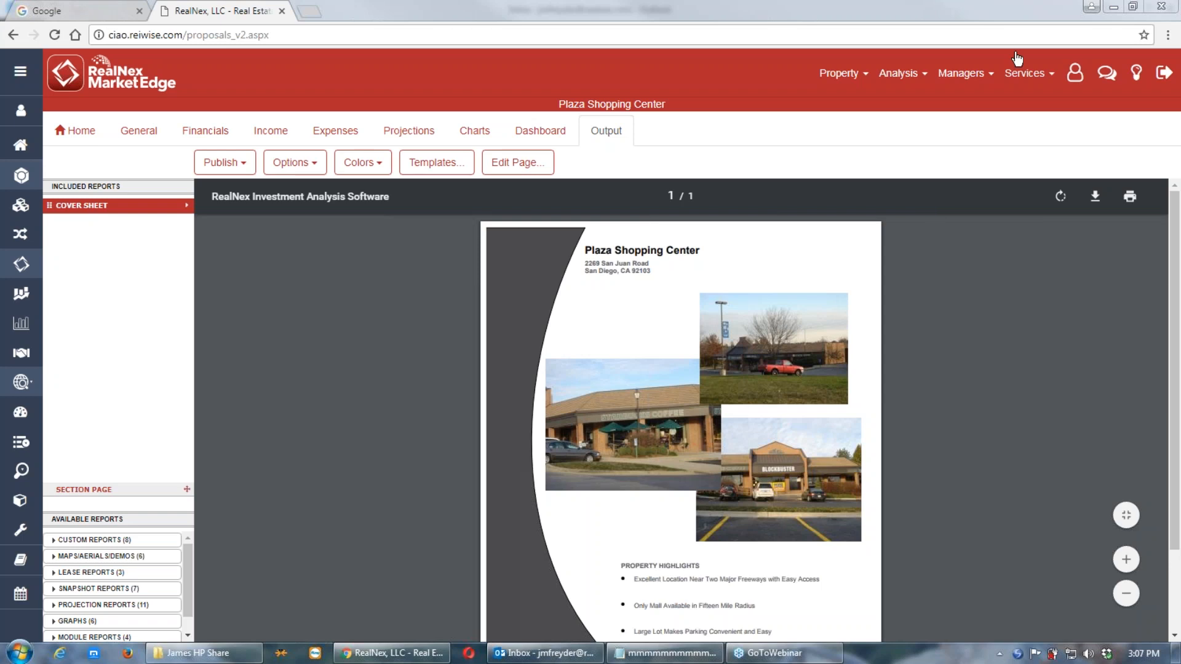
right_click(984, 249)
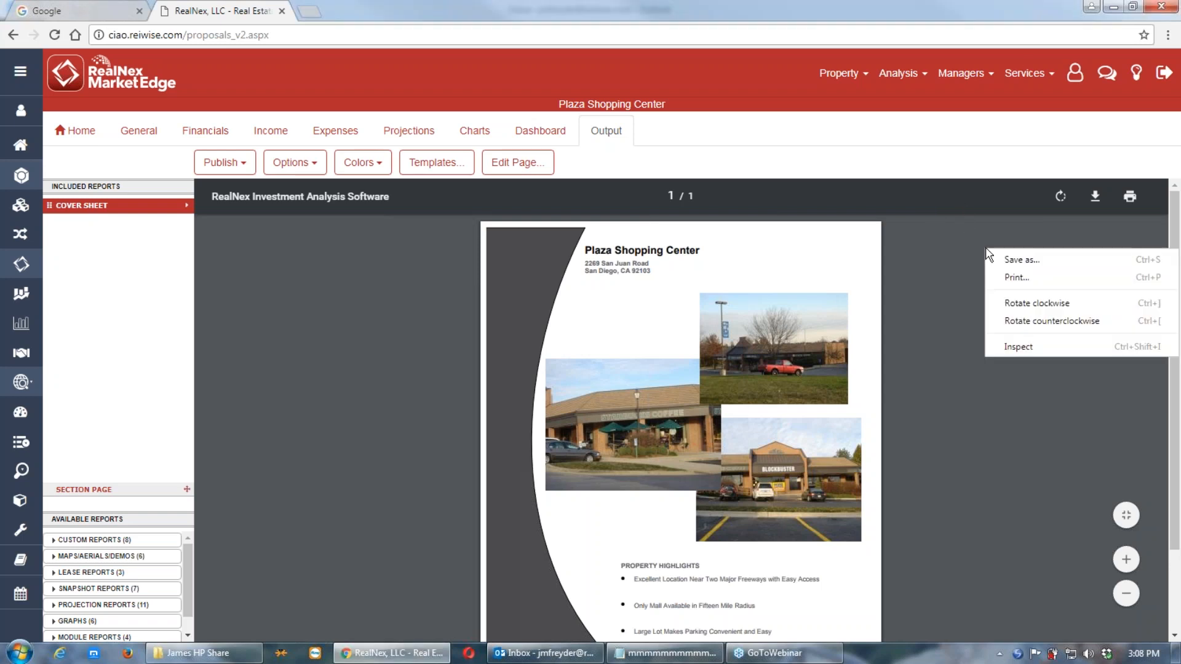
click(983, 243)
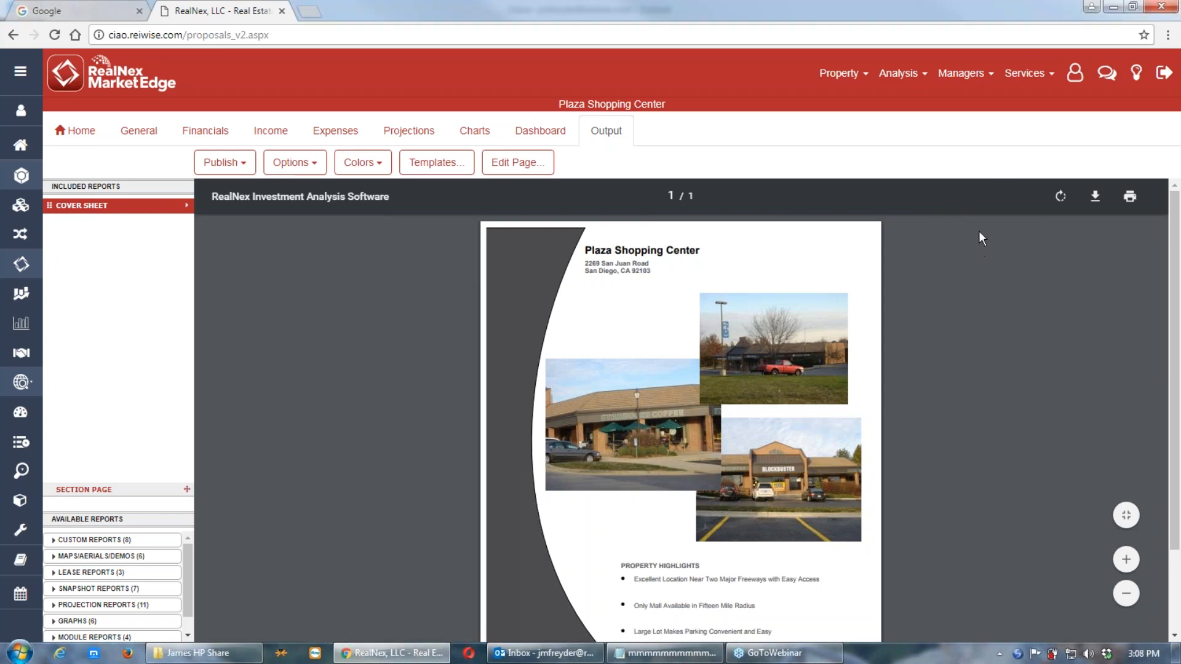
scroll(979, 231, down, 1)
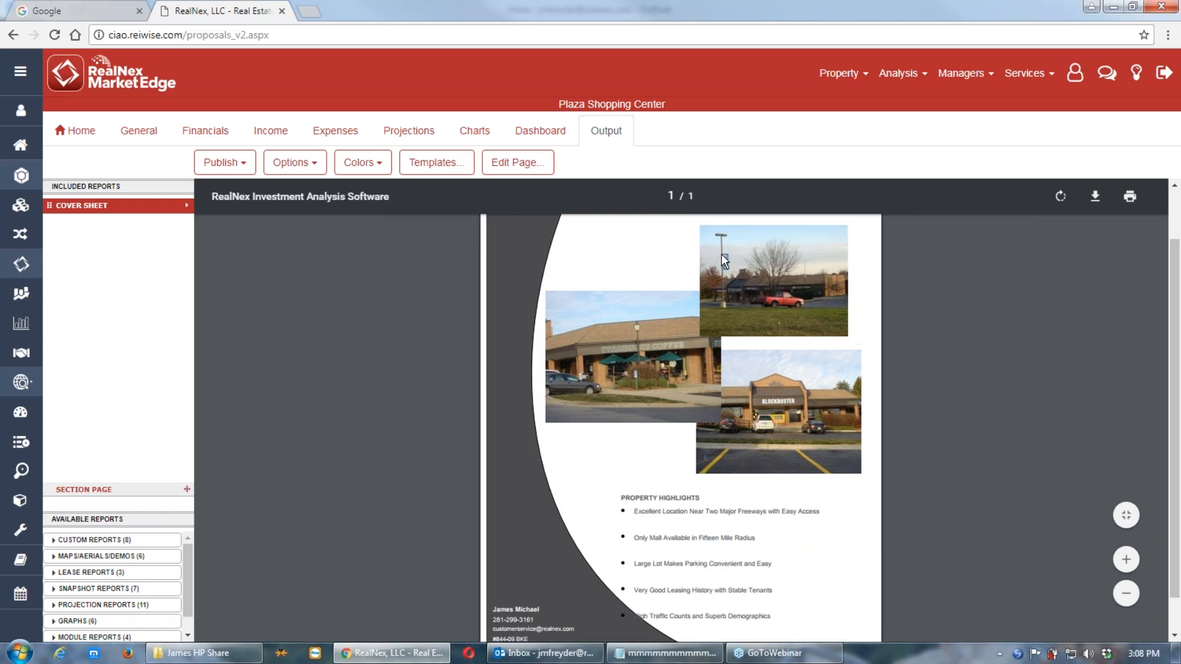
scroll(719, 257, up, 2)
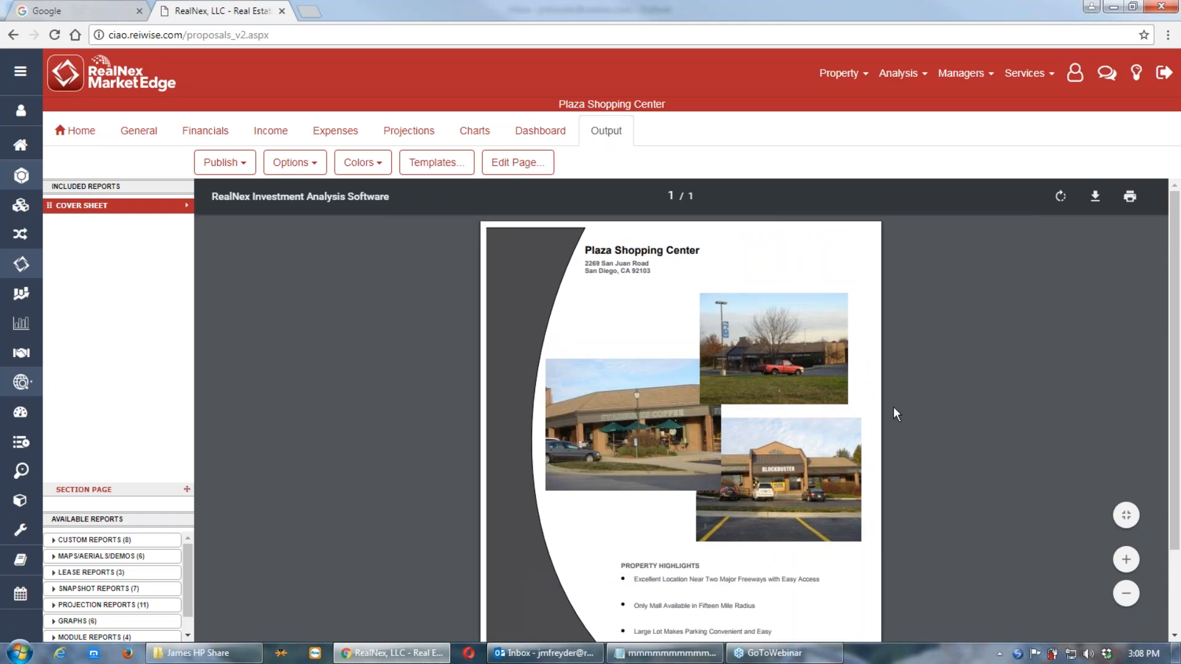
- Switch the browser to full-screen display to show more of the cover sheet
right_click(998, 398)
click(980, 369)
key(F11)
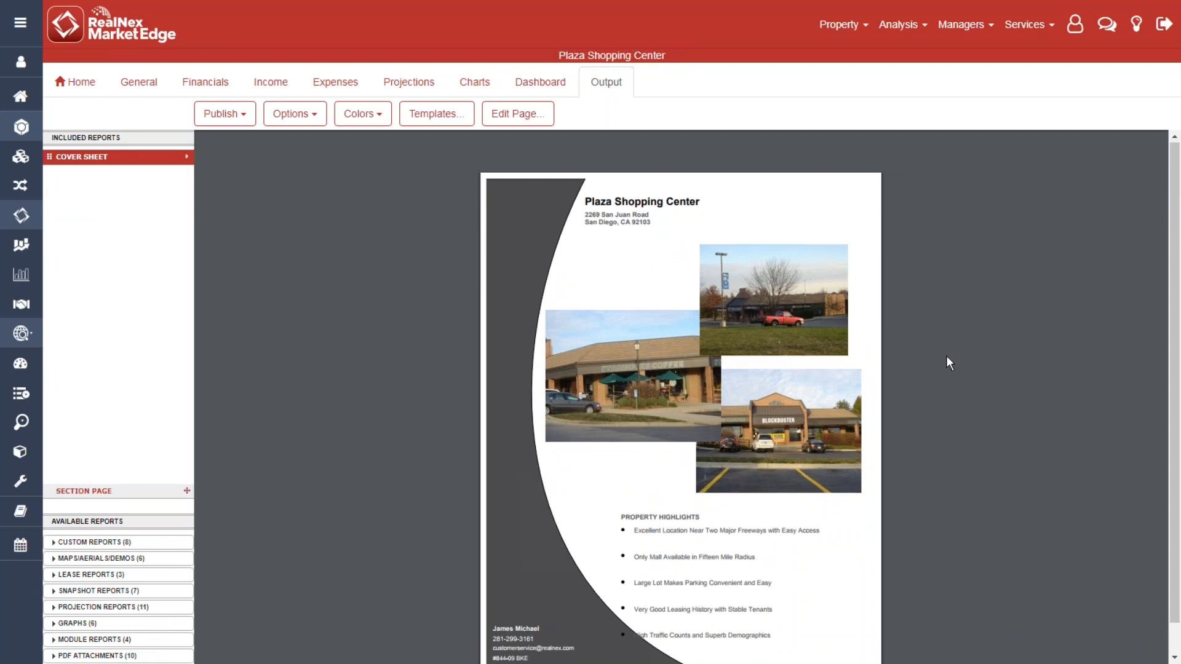
scroll(947, 358, down, 1)
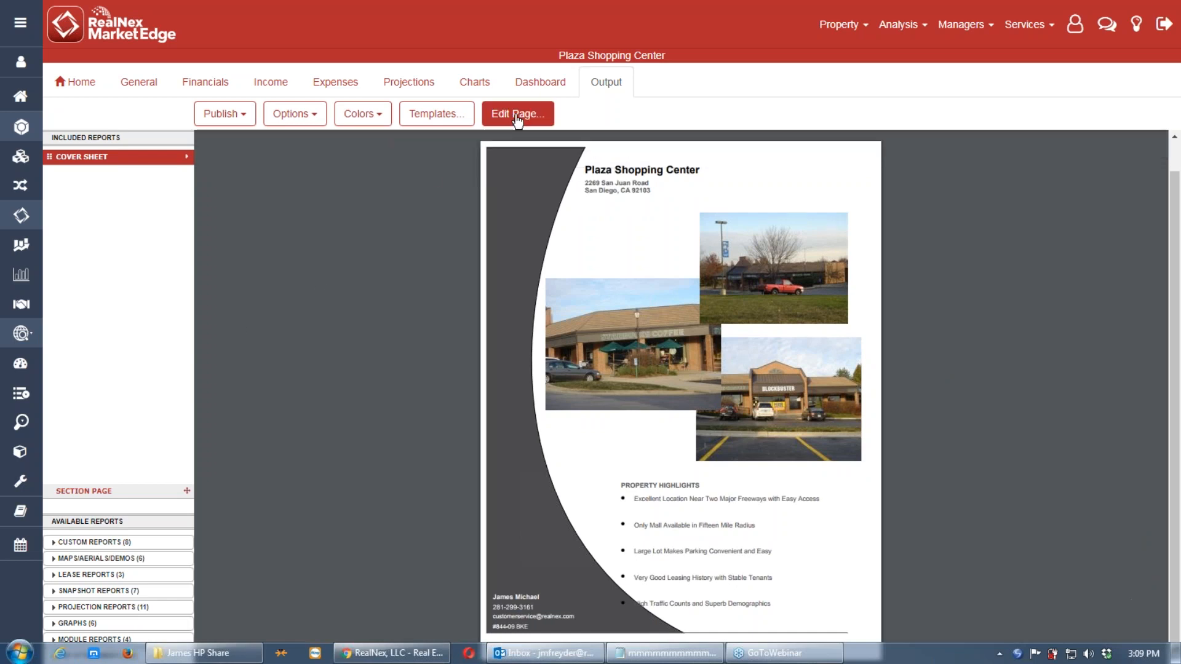
- Set the cover sheet layout to Full Page Photo with the title "Add Your Titls" and save it
click(140, 158)
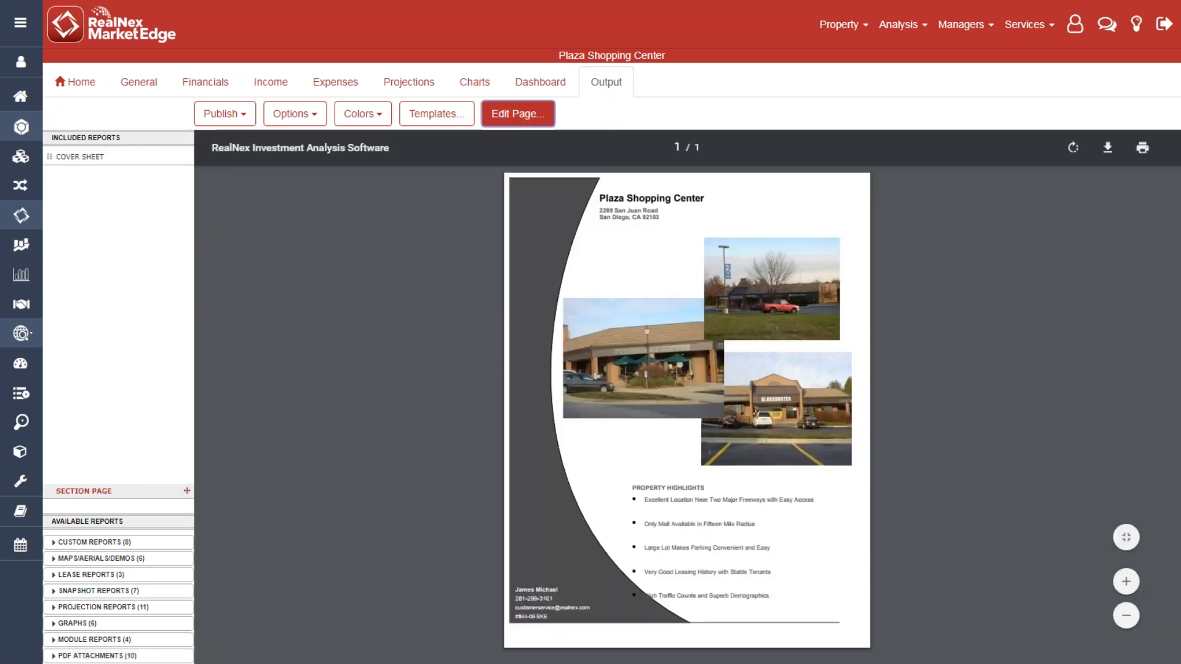
click(508, 116)
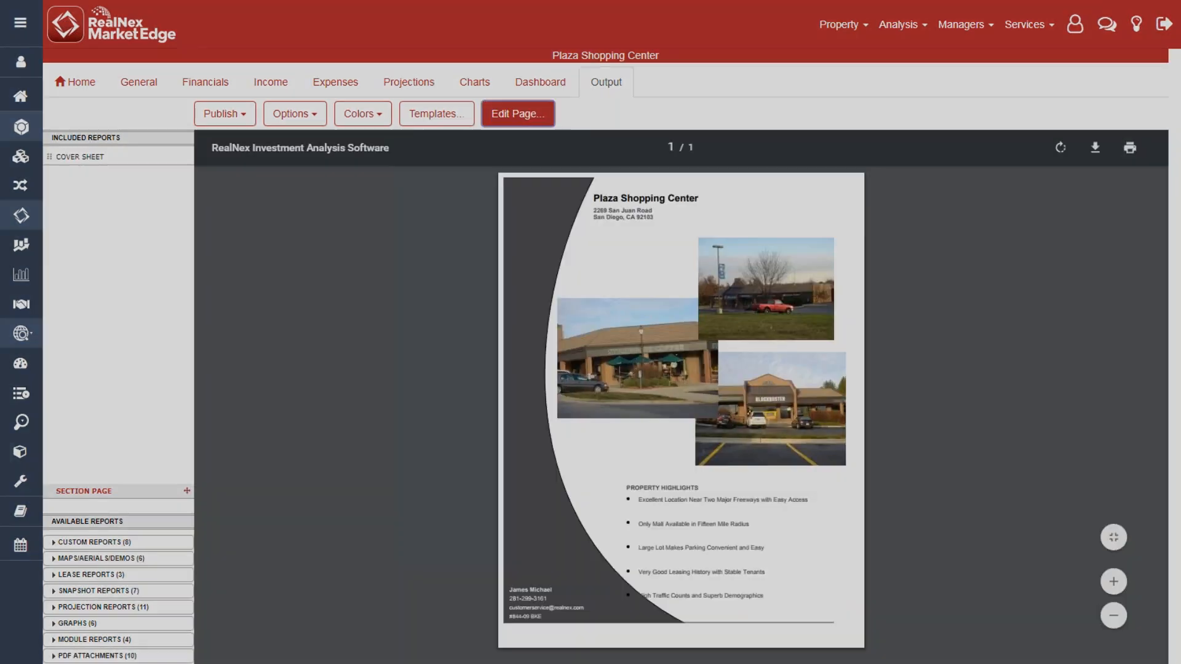
click(491, 184)
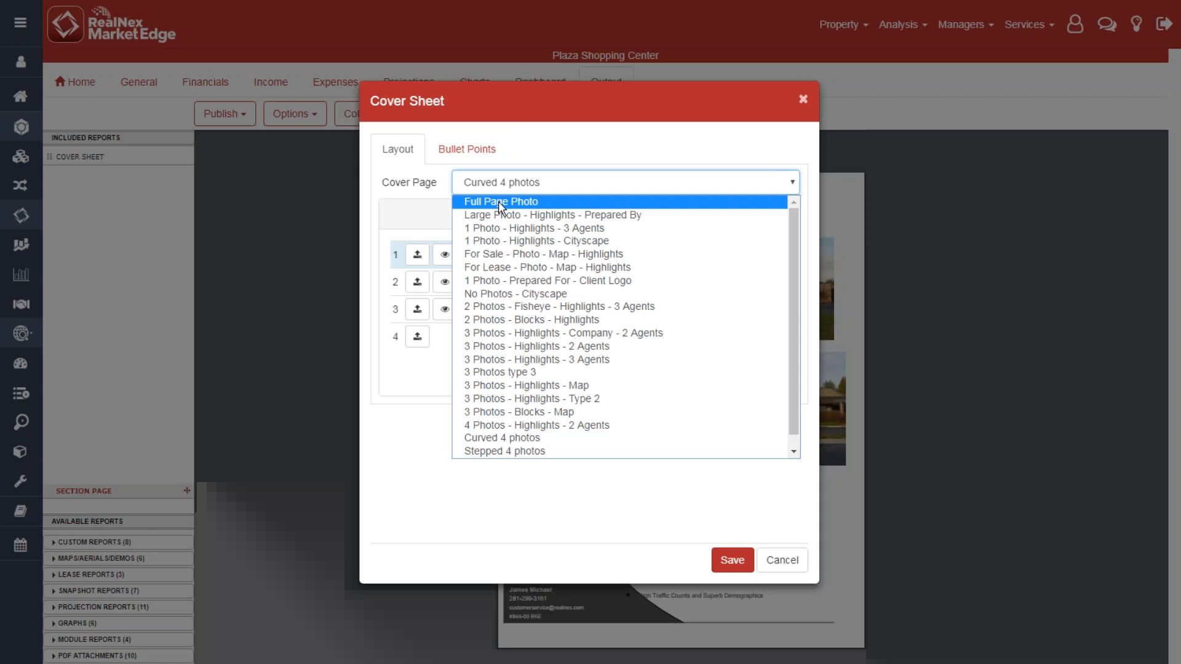
click(498, 201)
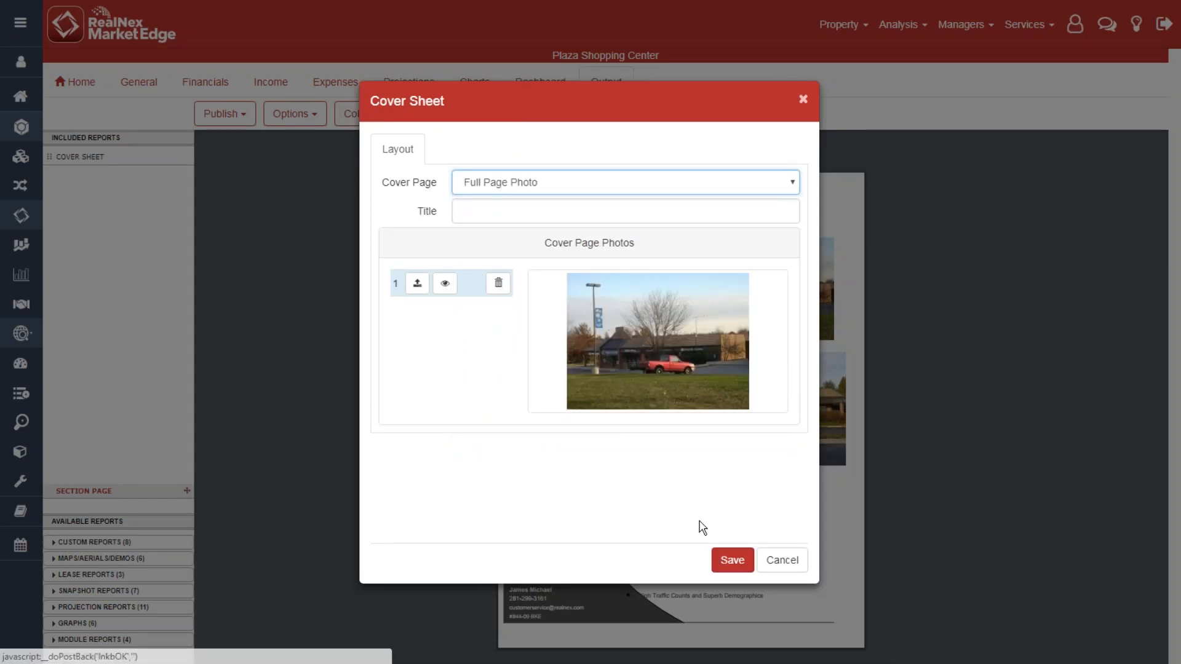
click(523, 213)
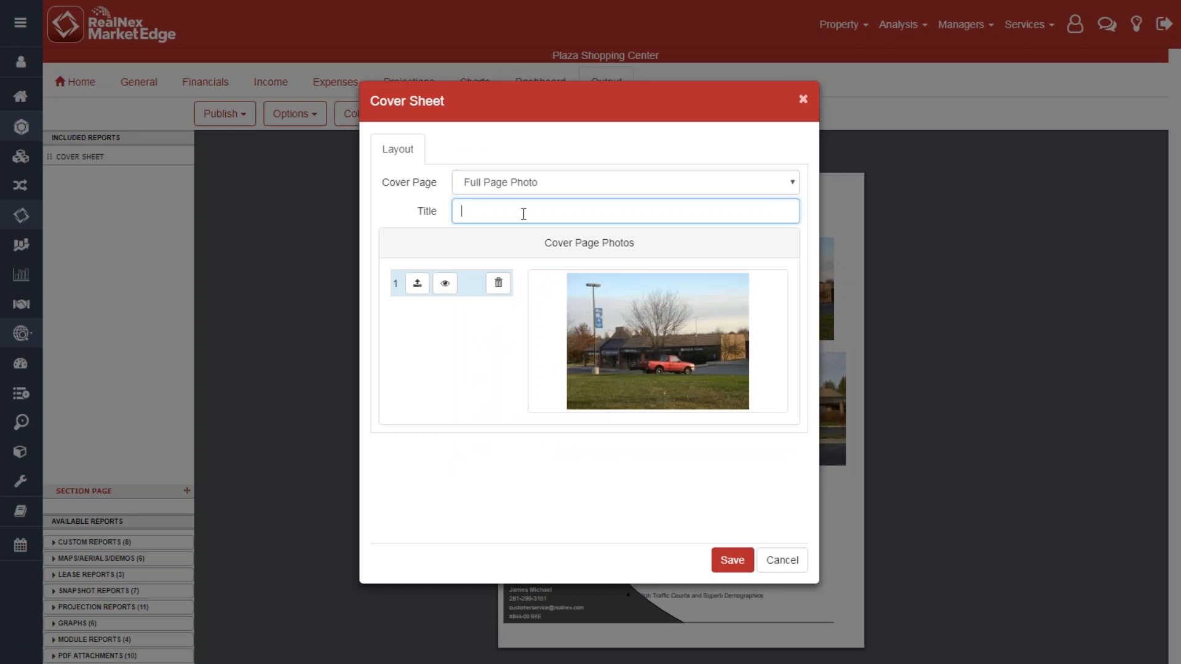
text(Add Your Title)
click(733, 560)
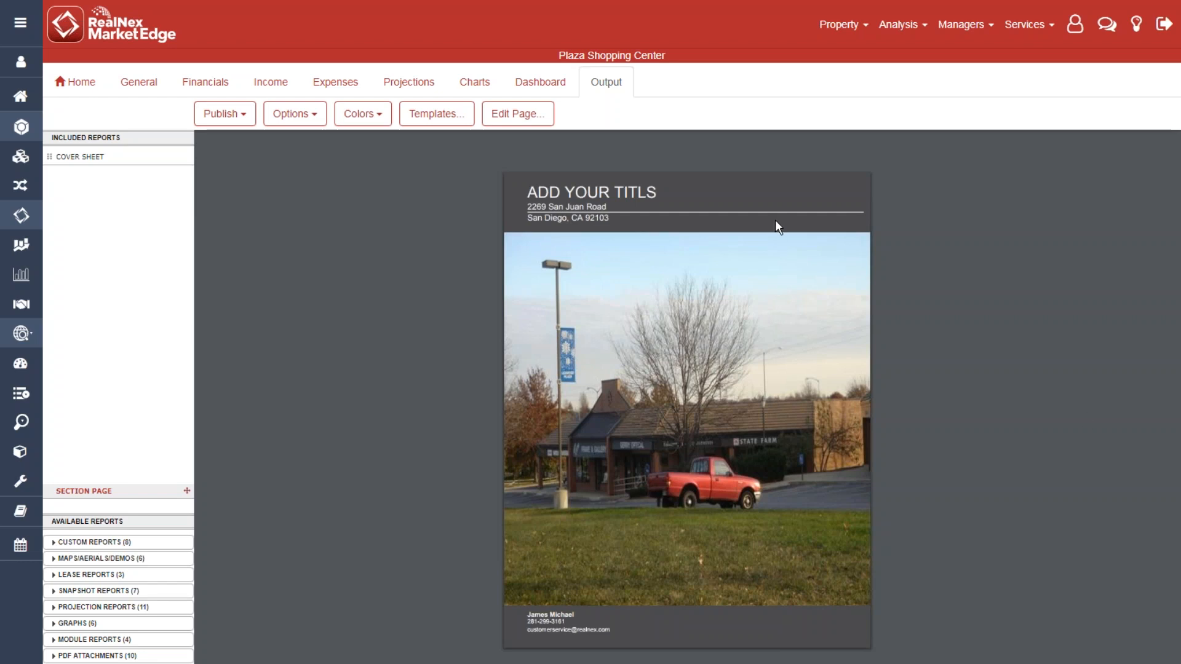
- Change the cover page layout to "1 Photo - Highlights - 3 Agents" and save it
click(518, 113)
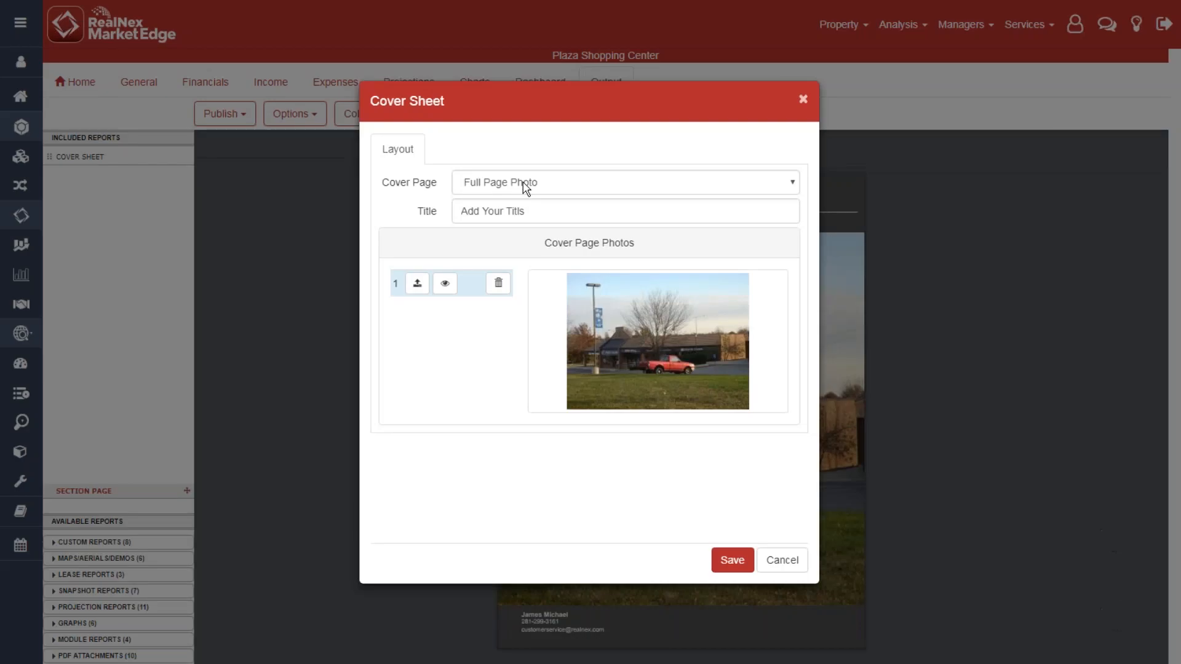
click(526, 182)
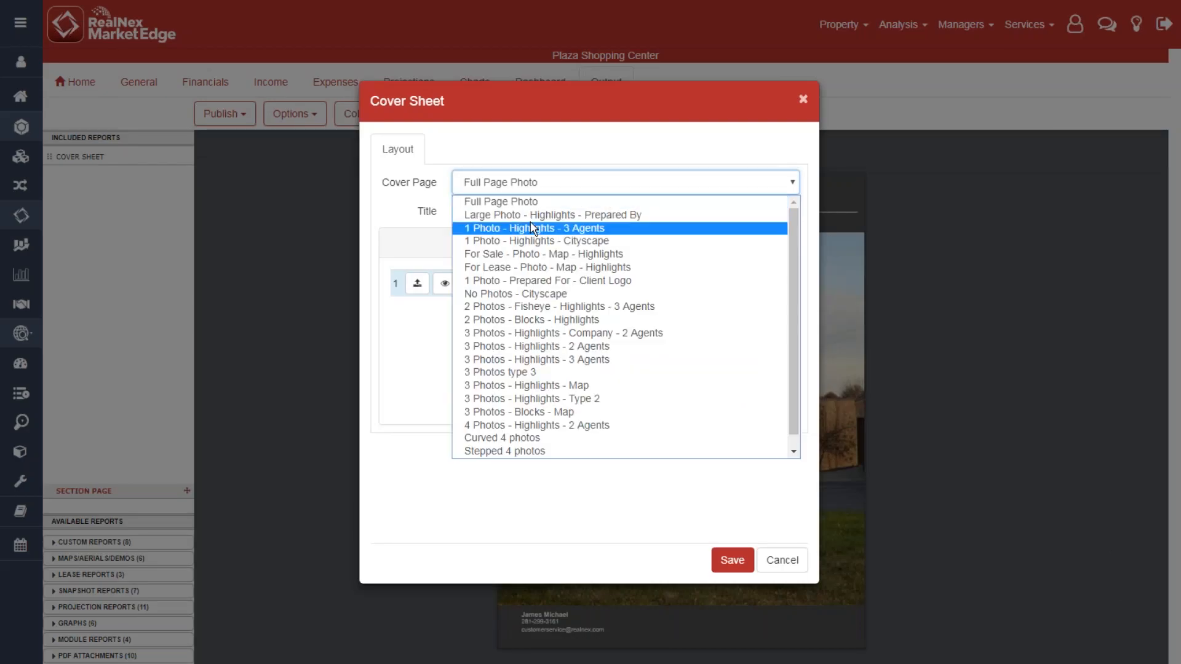
click(530, 226)
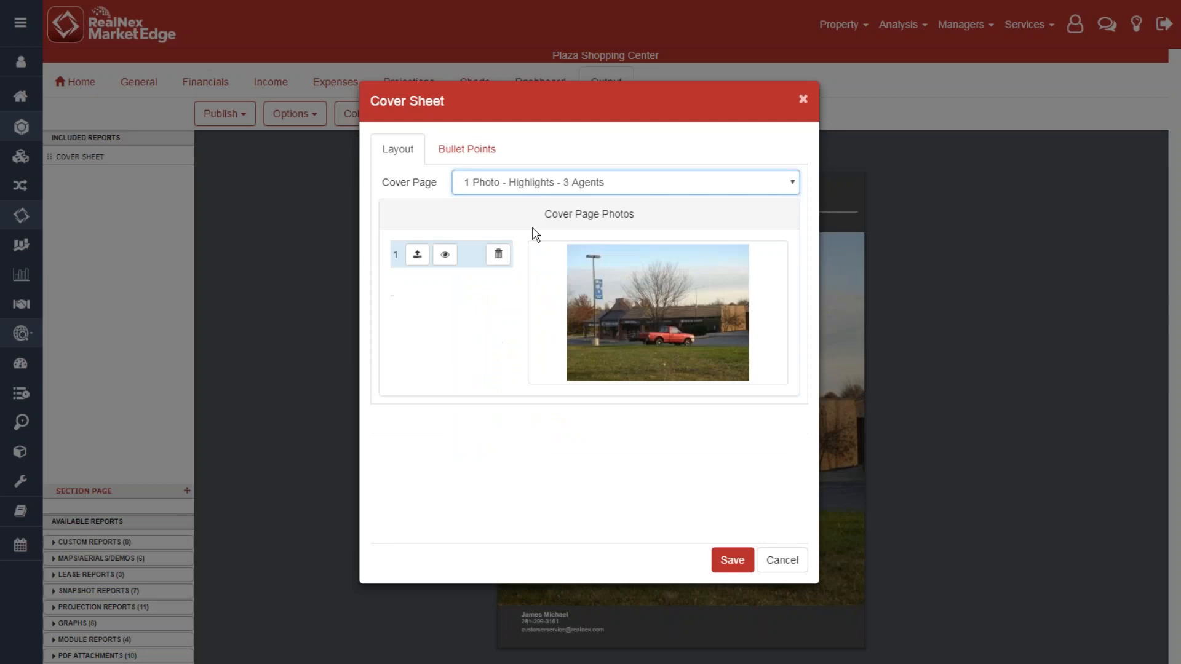
click(738, 559)
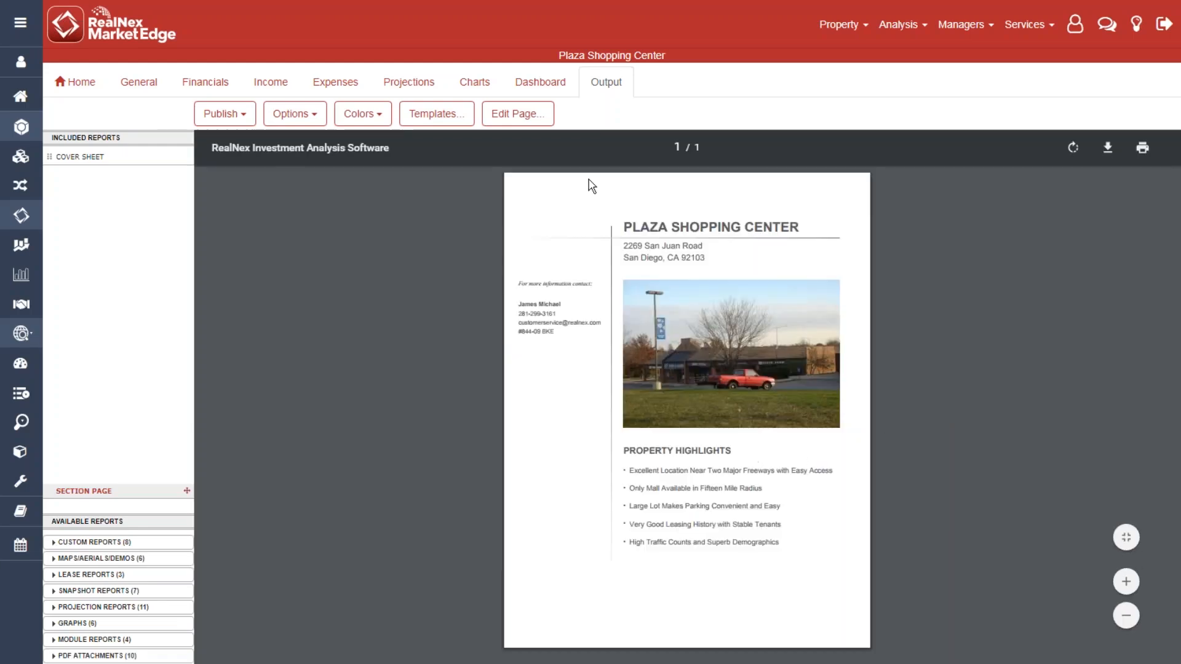
- Switch the cover page layout to "For Sale - Photo - Map - Highlights" and save it
click(521, 117)
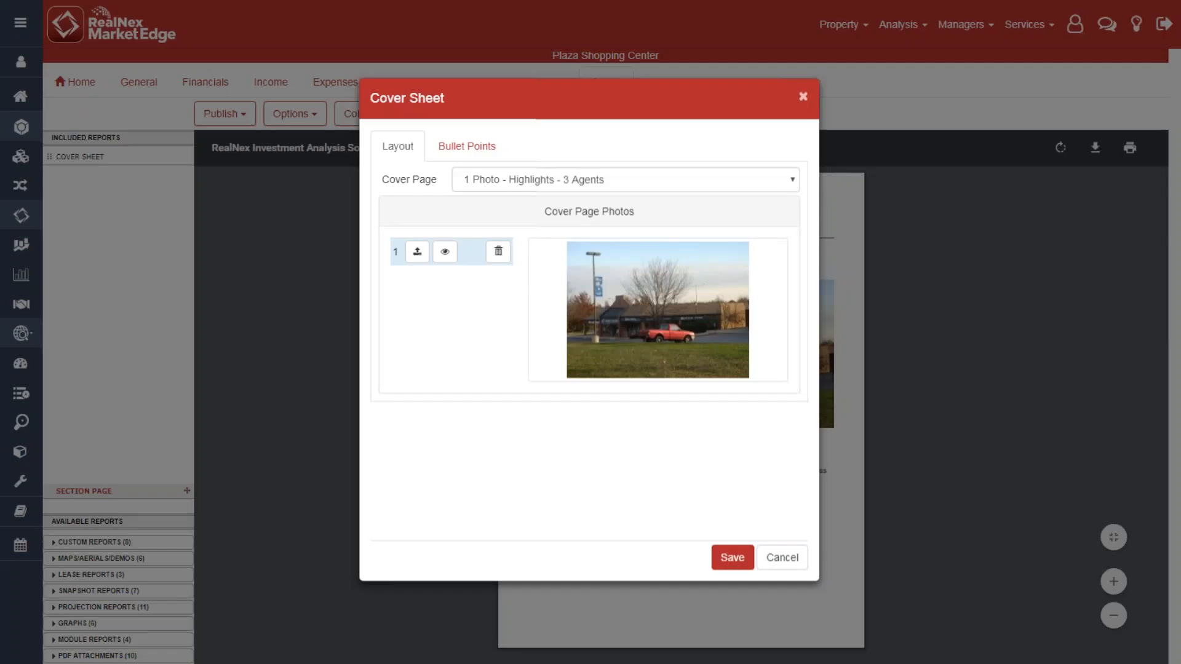
click(516, 182)
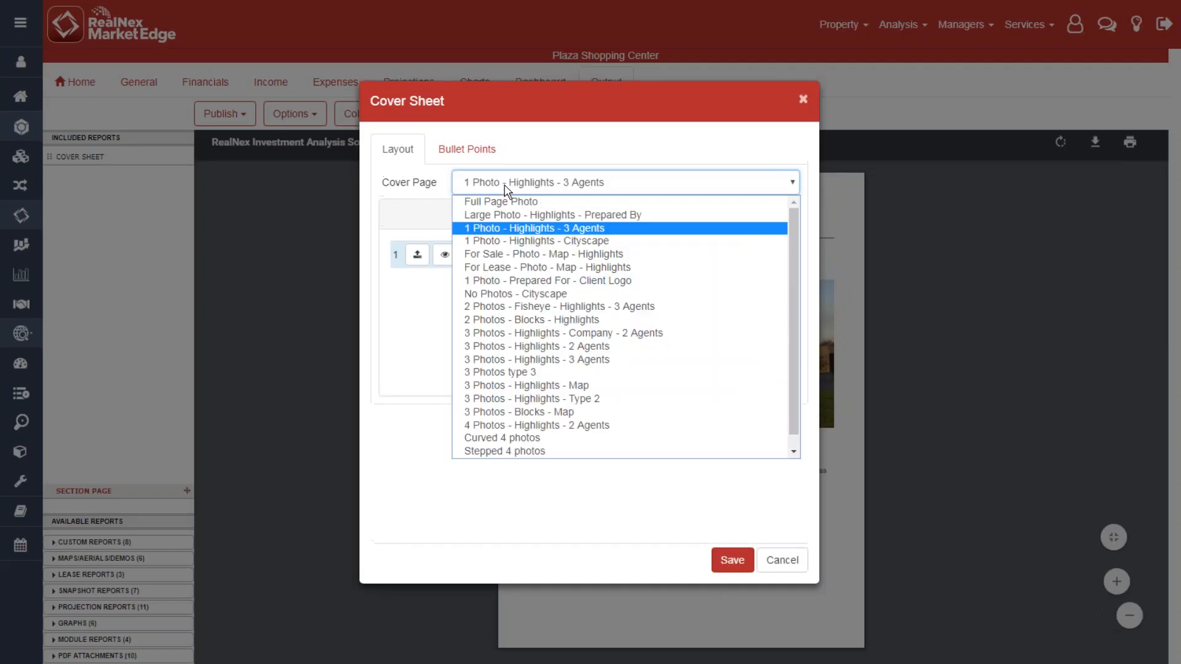
click(516, 256)
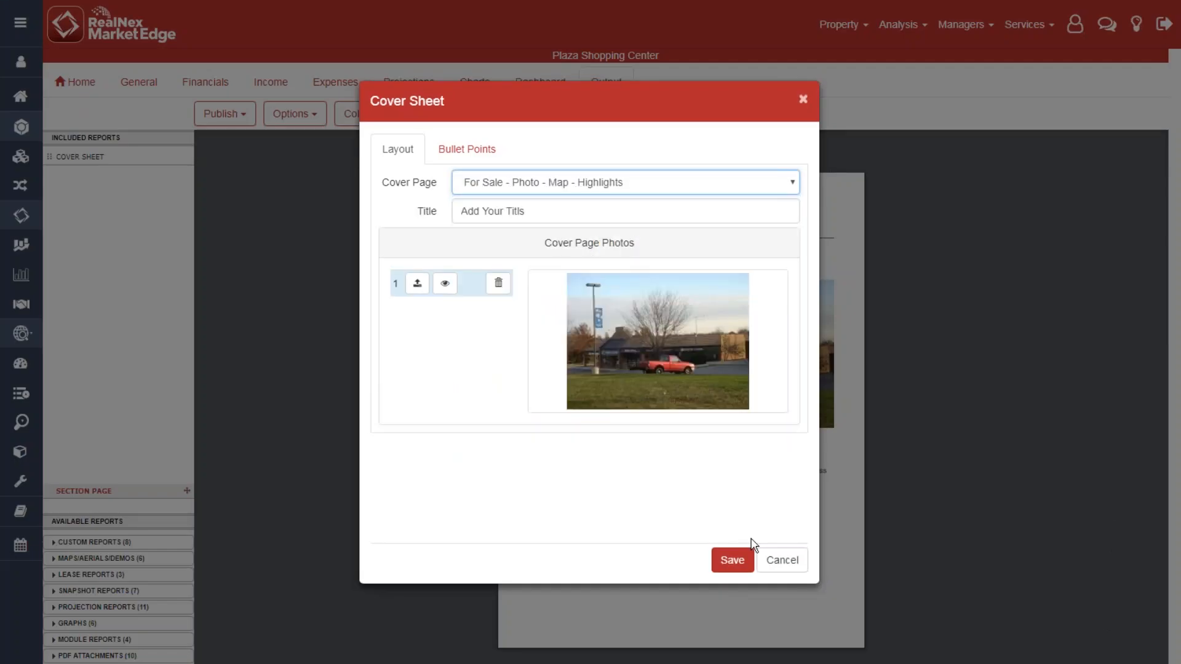
click(732, 560)
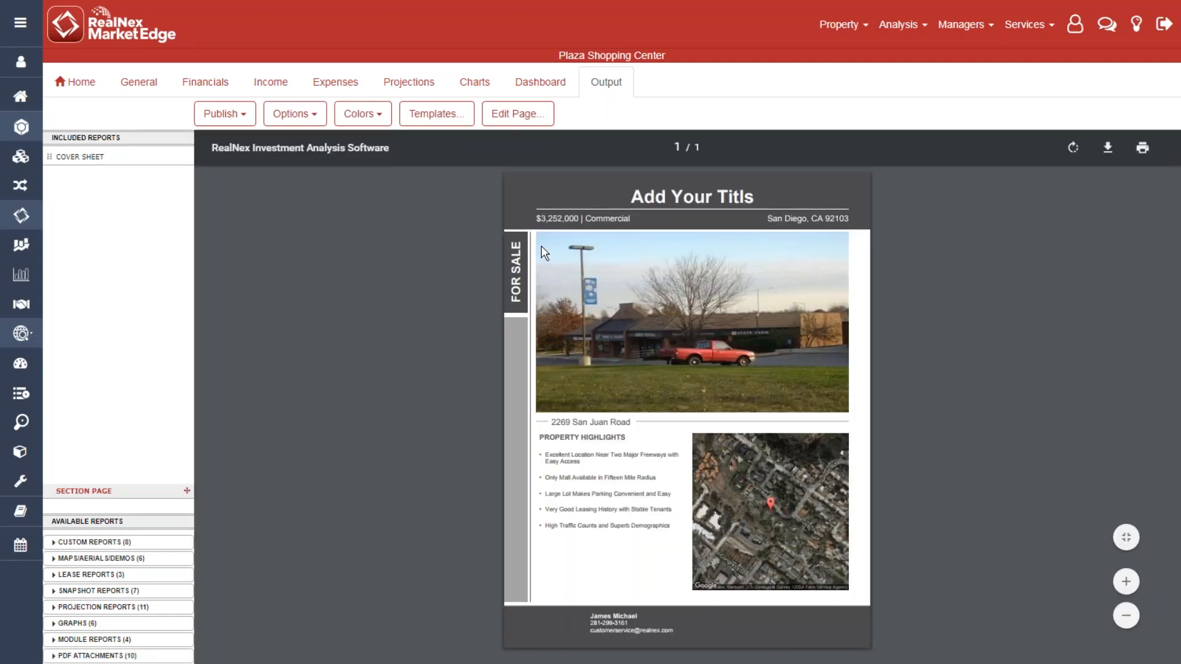
- Apply the "3 Photos - Highlights - 3 Agents" layout to the cover sheet and save it
click(518, 114)
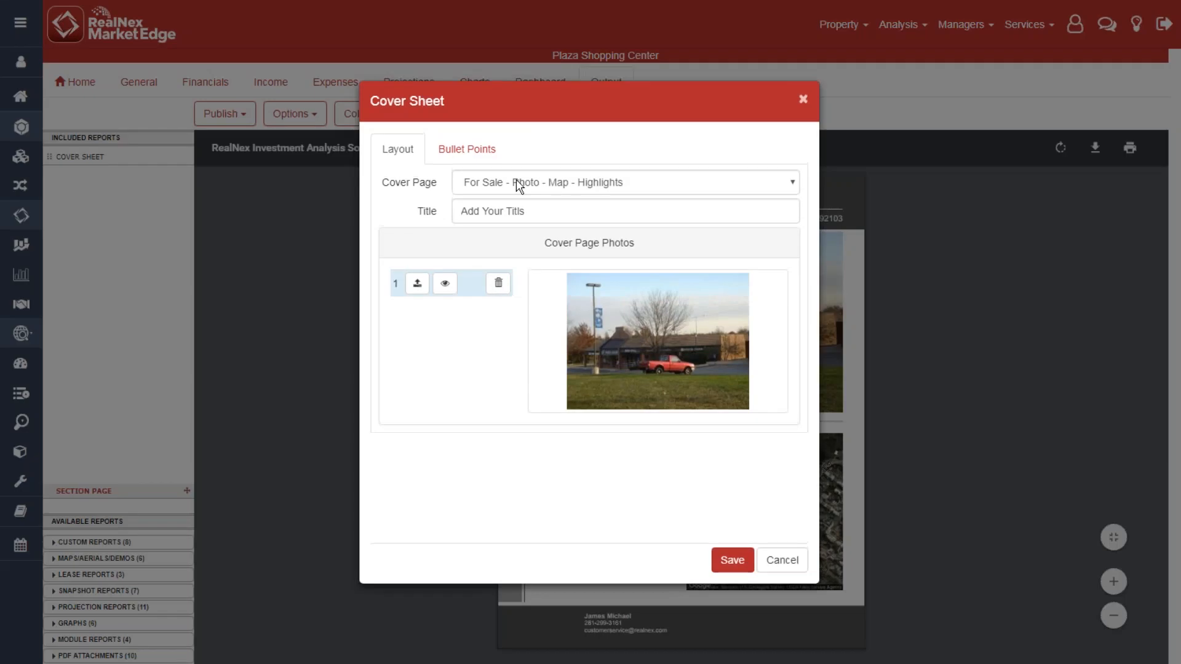
click(516, 180)
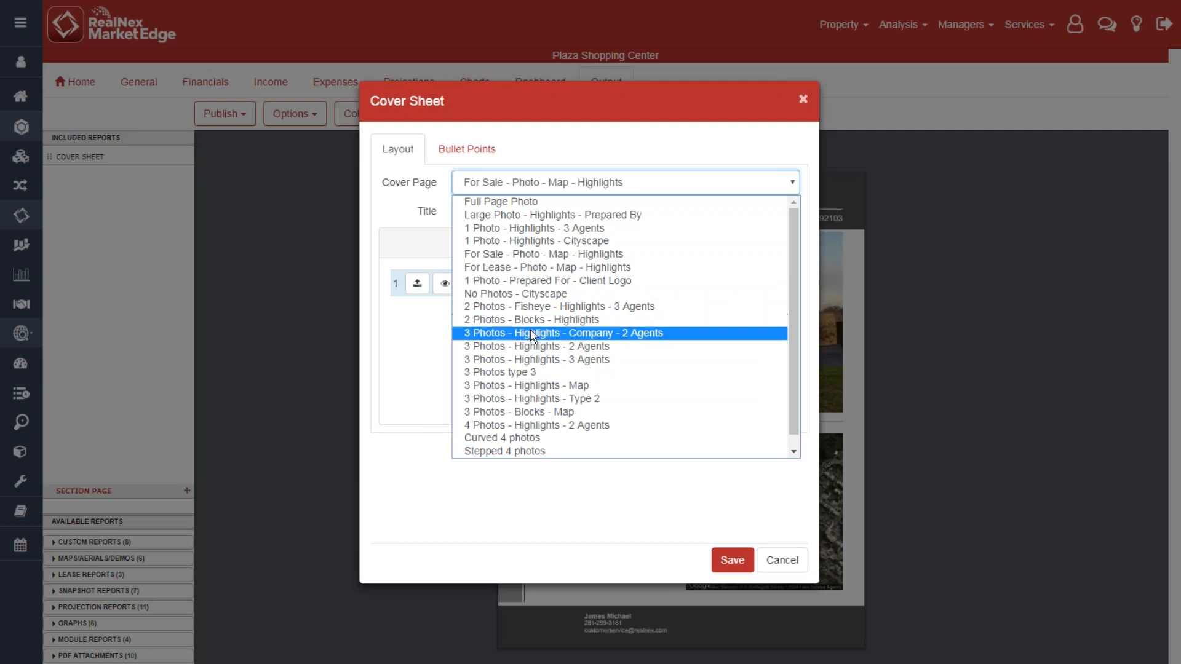
click(533, 362)
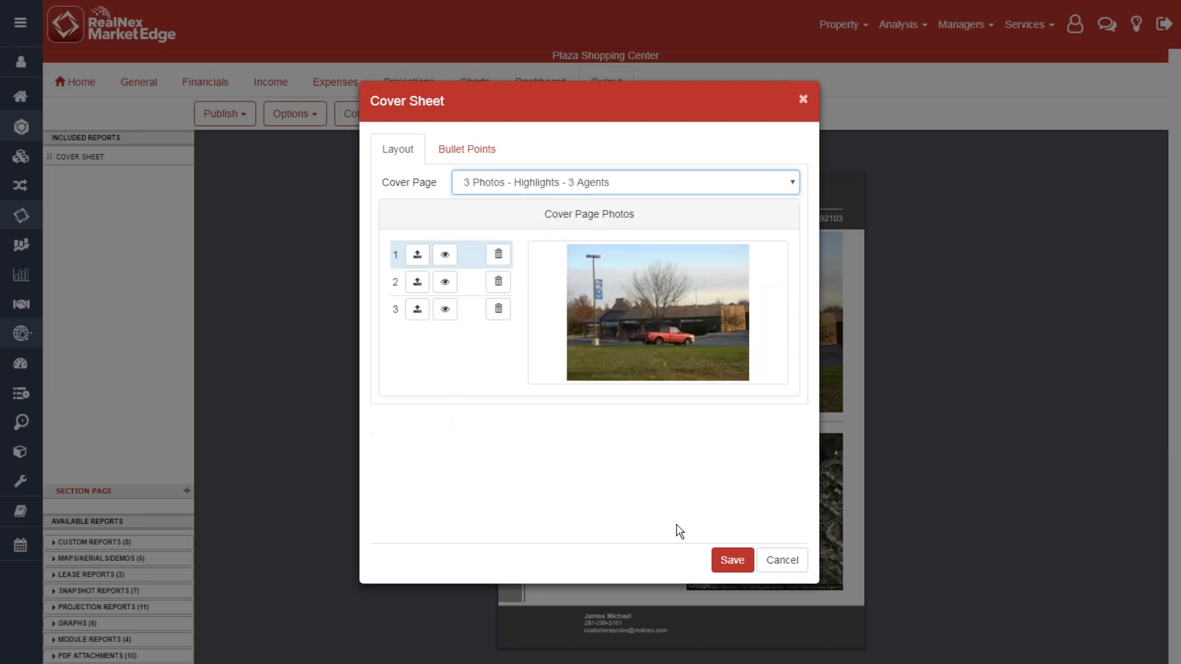
click(732, 559)
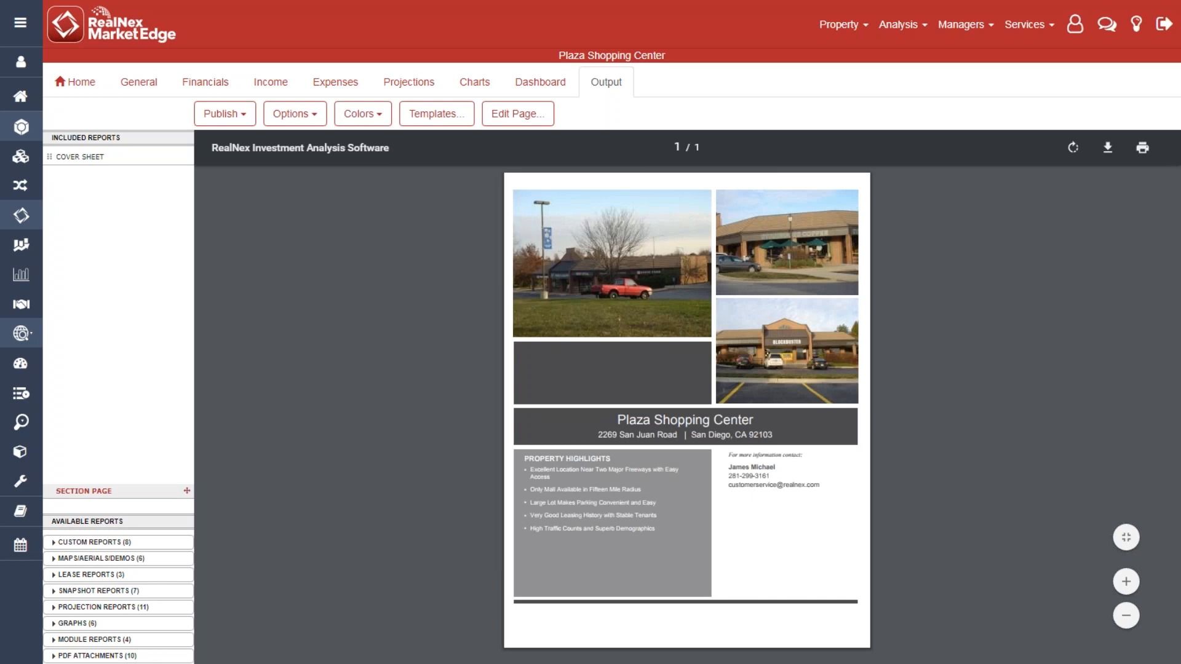
- Choose an existing person as Alternate Contact 2 in the report's alternate contacts and save the contacts
click(320, 119)
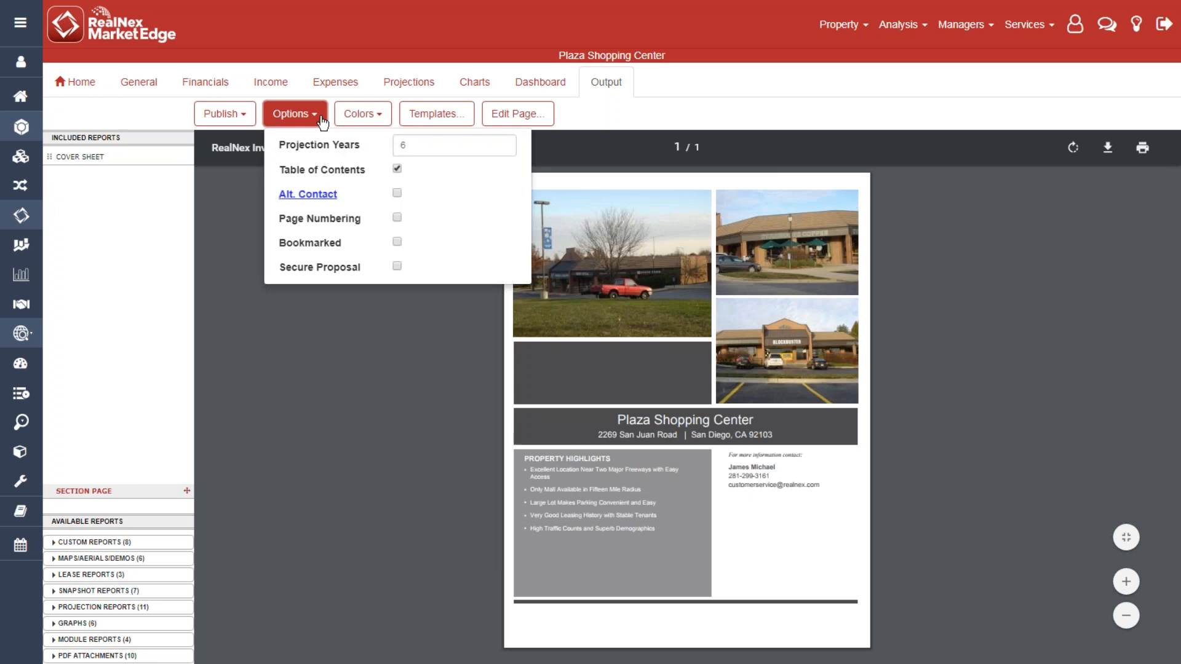
click(308, 195)
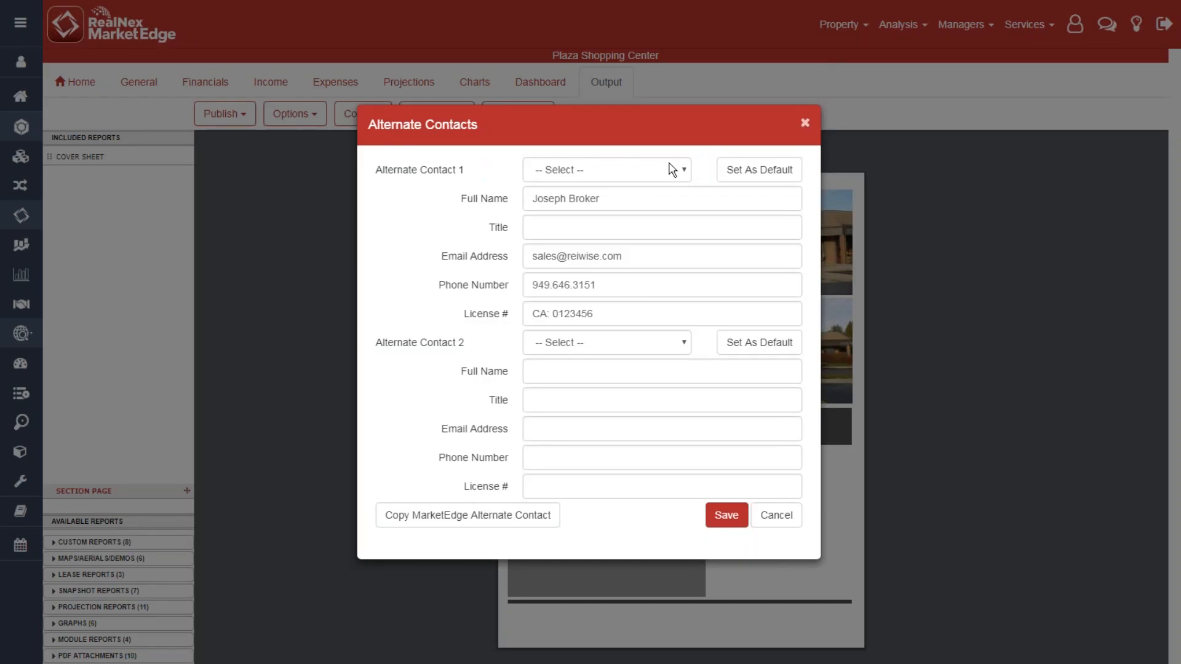
click(680, 173)
click(689, 263)
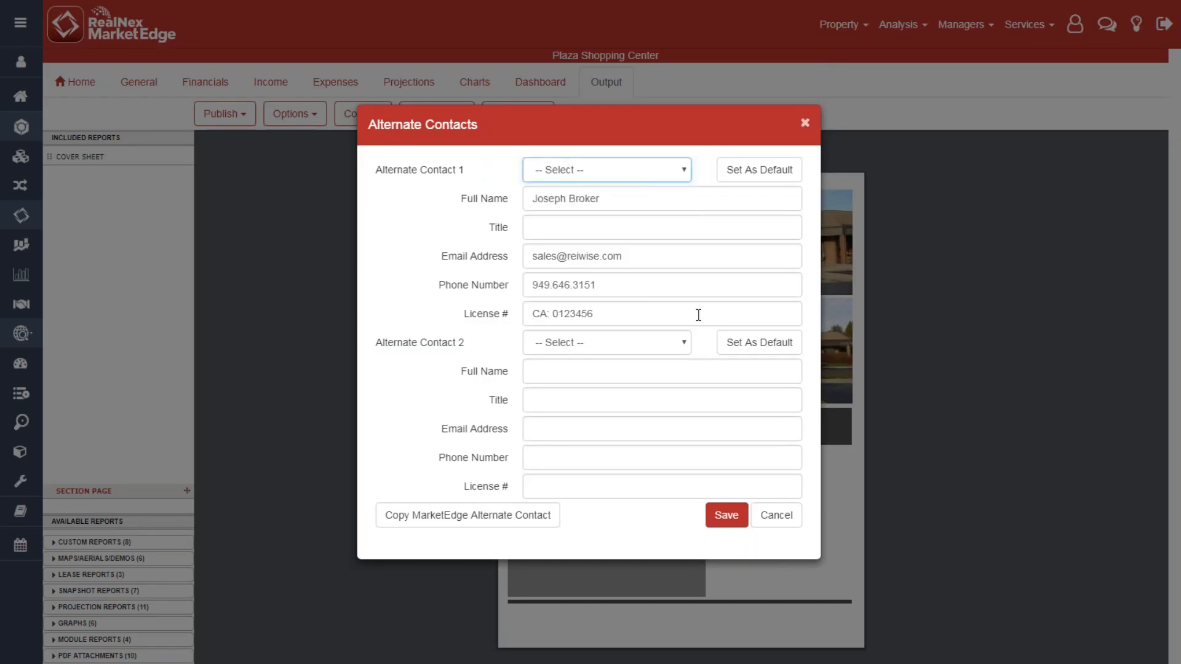
click(686, 348)
click(665, 390)
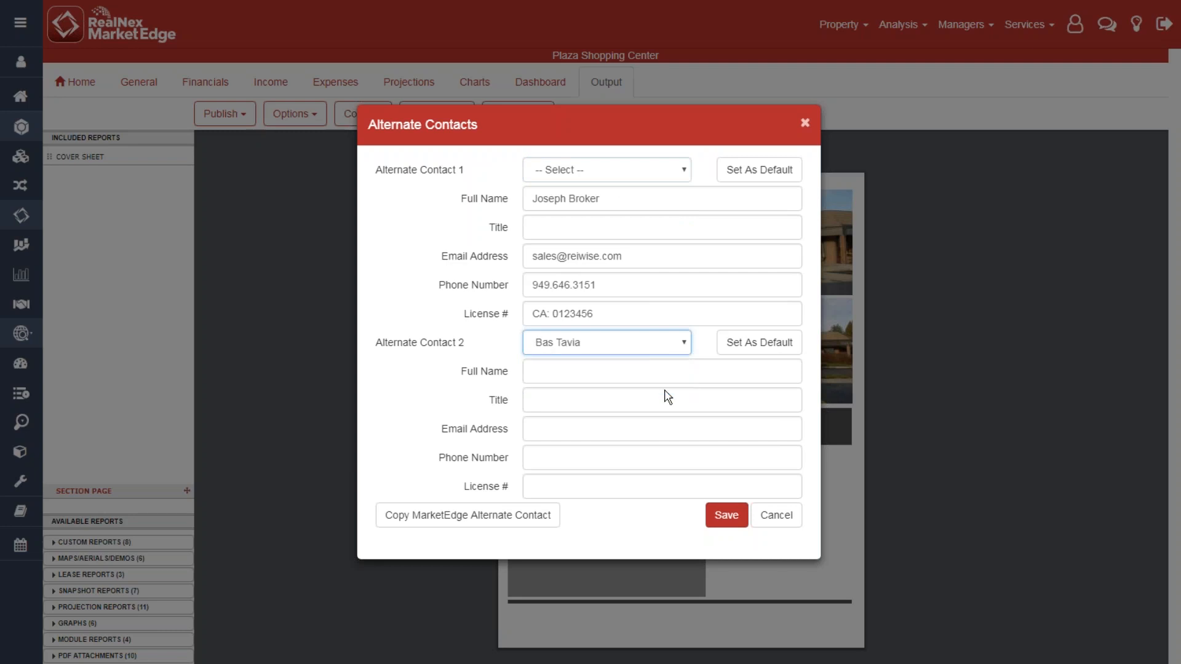
click(726, 515)
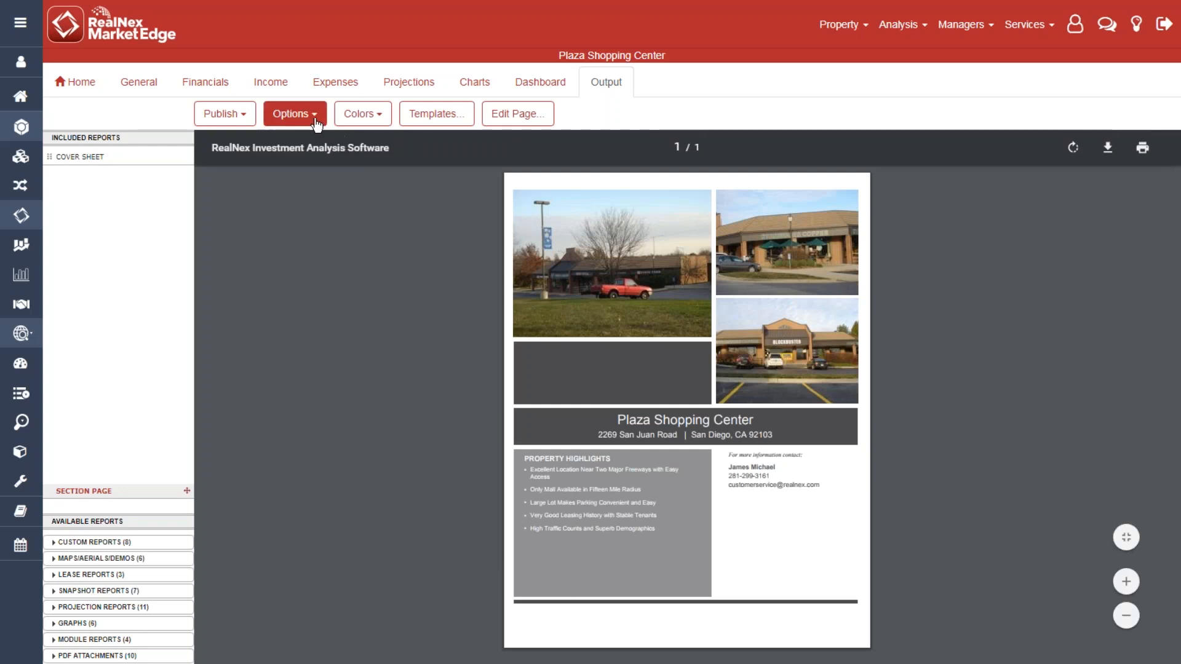
- Enable the Alt. Contact option so the alternate contacts are included on the cover sheet
click(316, 122)
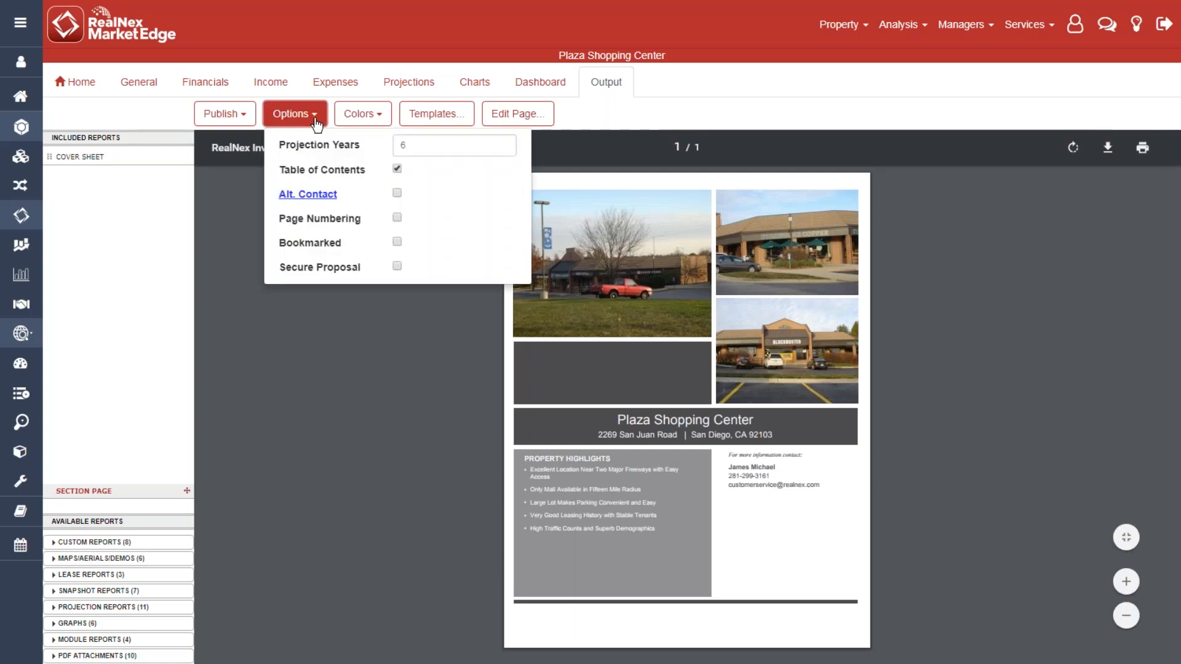
click(398, 194)
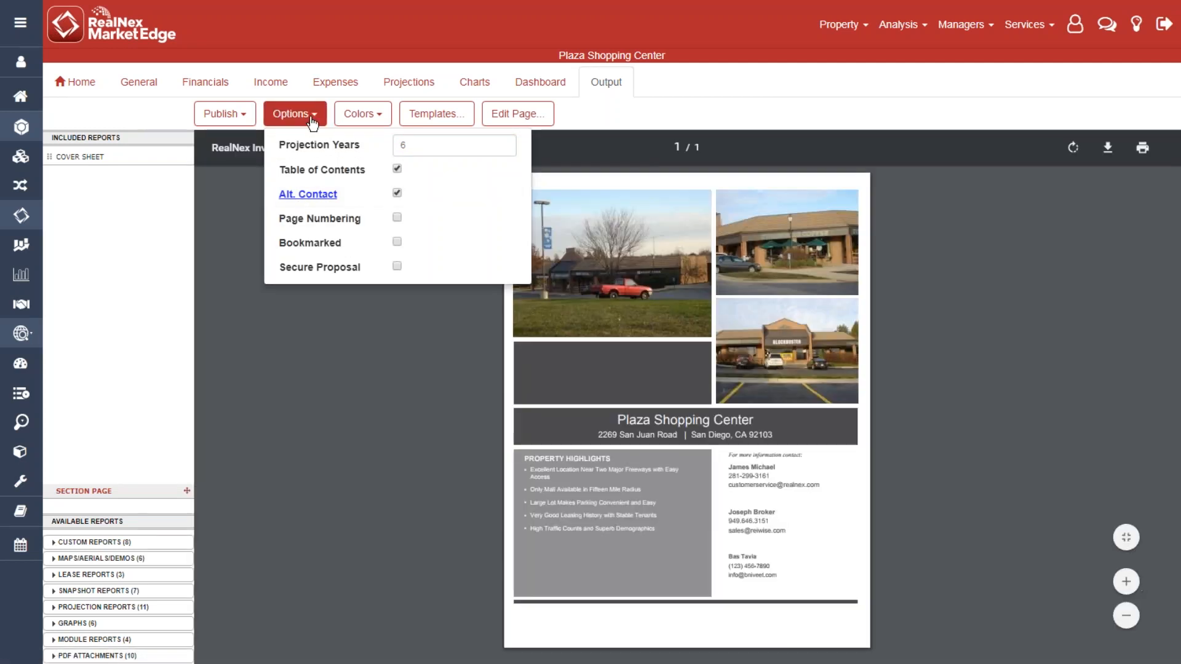
click(499, 332)
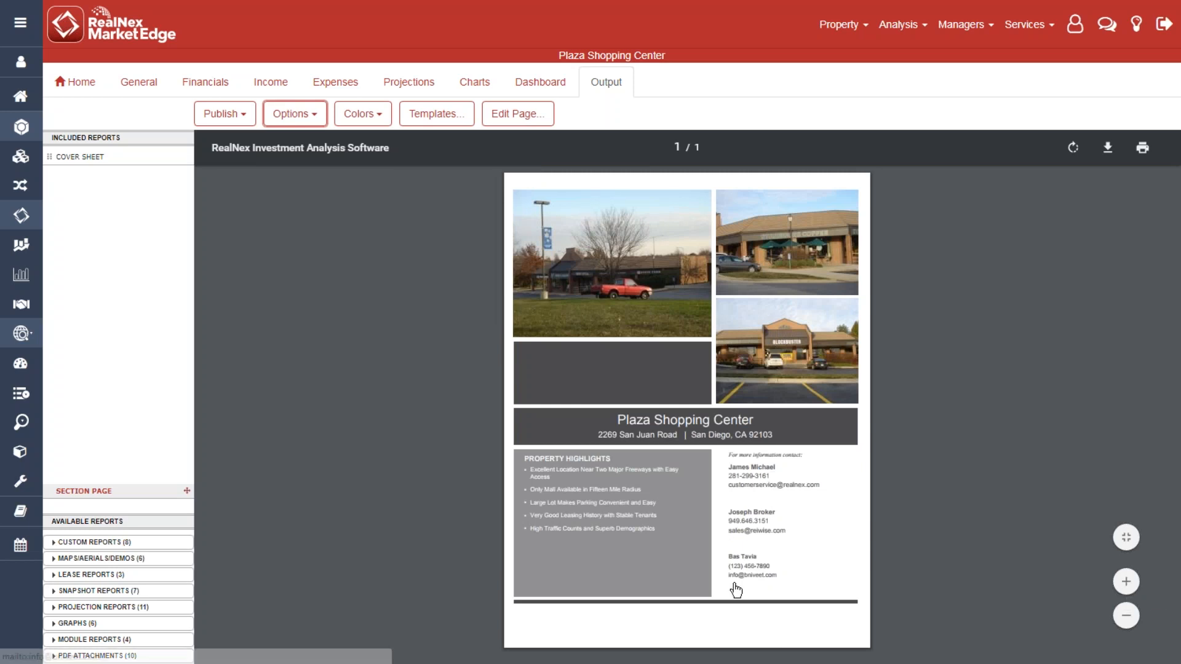
- Change the cover page layout to "3 Photos - Highlights - Type 2" and save it
click(518, 114)
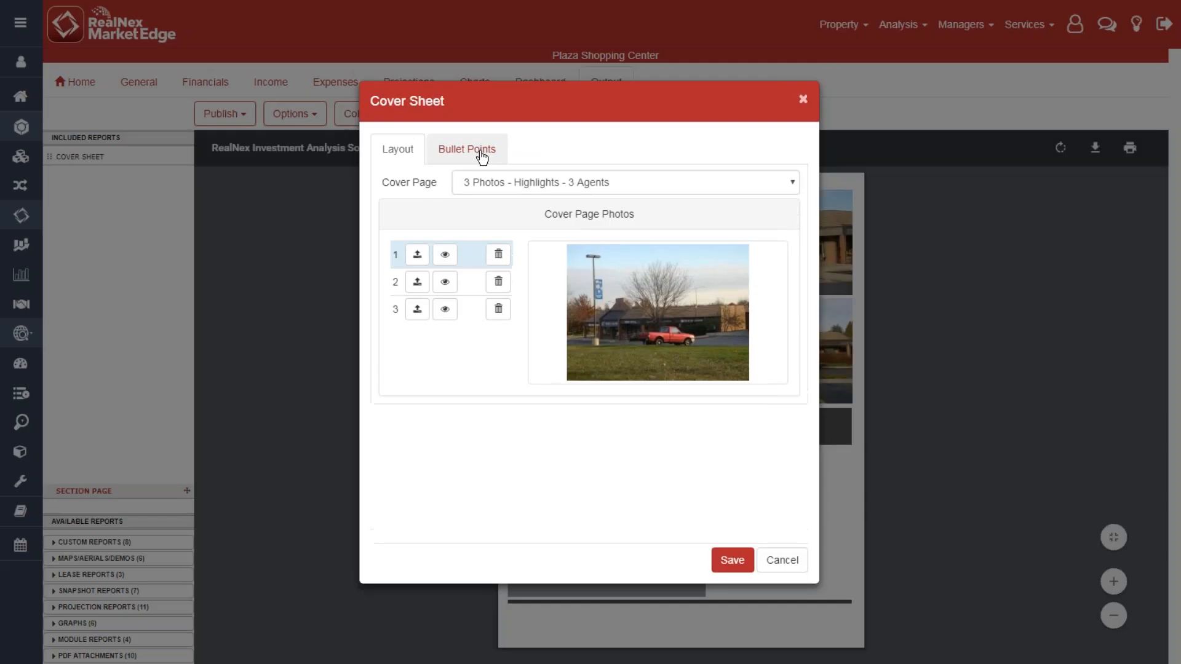
click(499, 183)
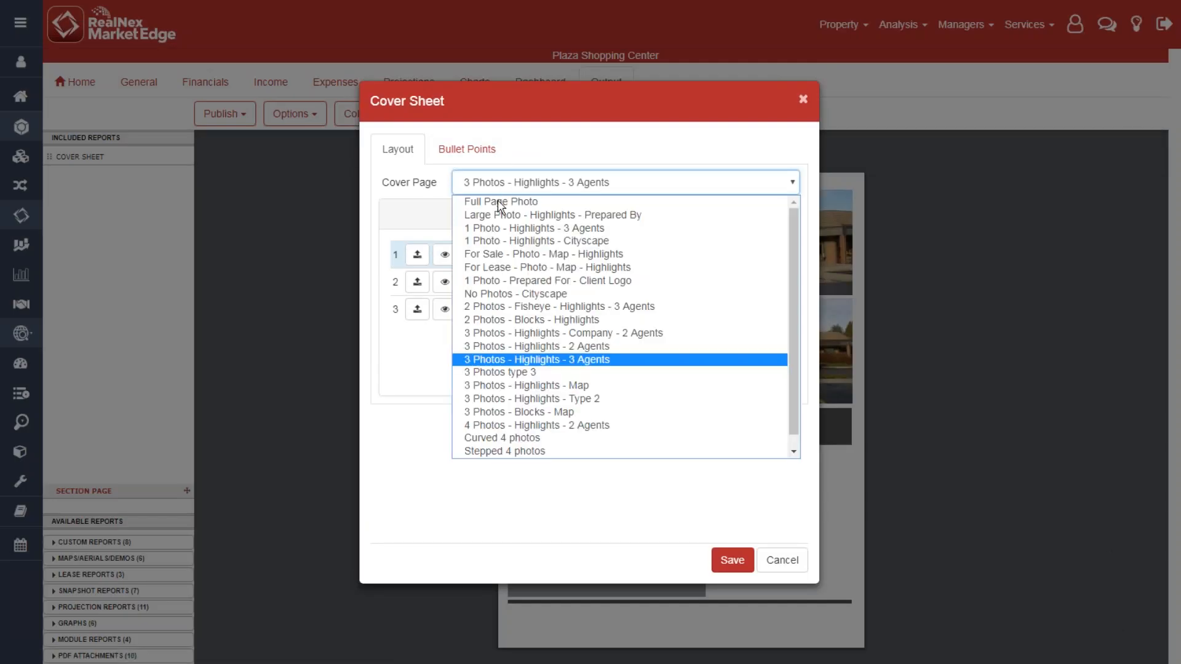
click(520, 399)
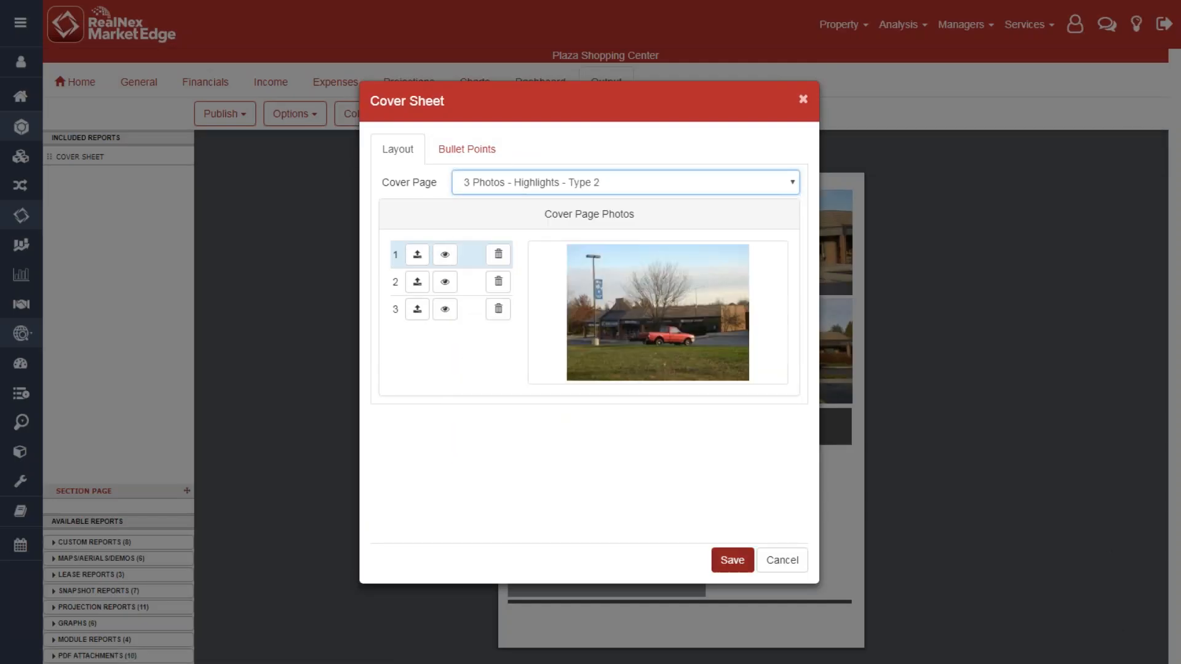
click(732, 560)
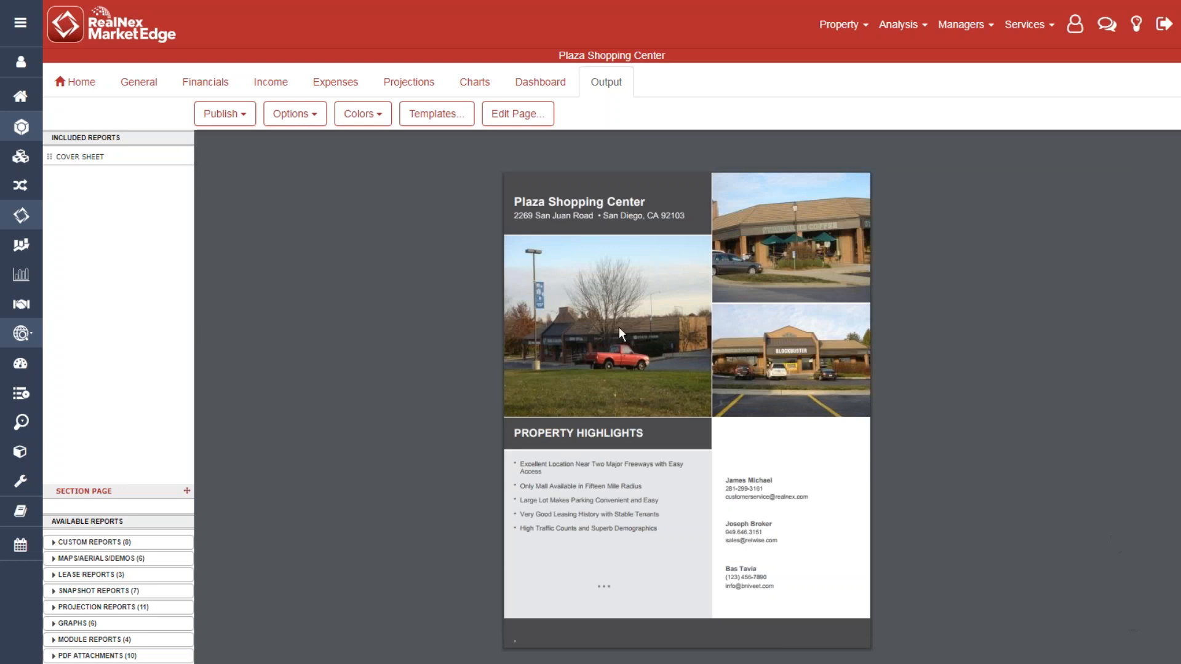
- Try the "Large Photo - Highlights - Prepared By" cover layout, then set it to Full Page Photo and save
click(519, 114)
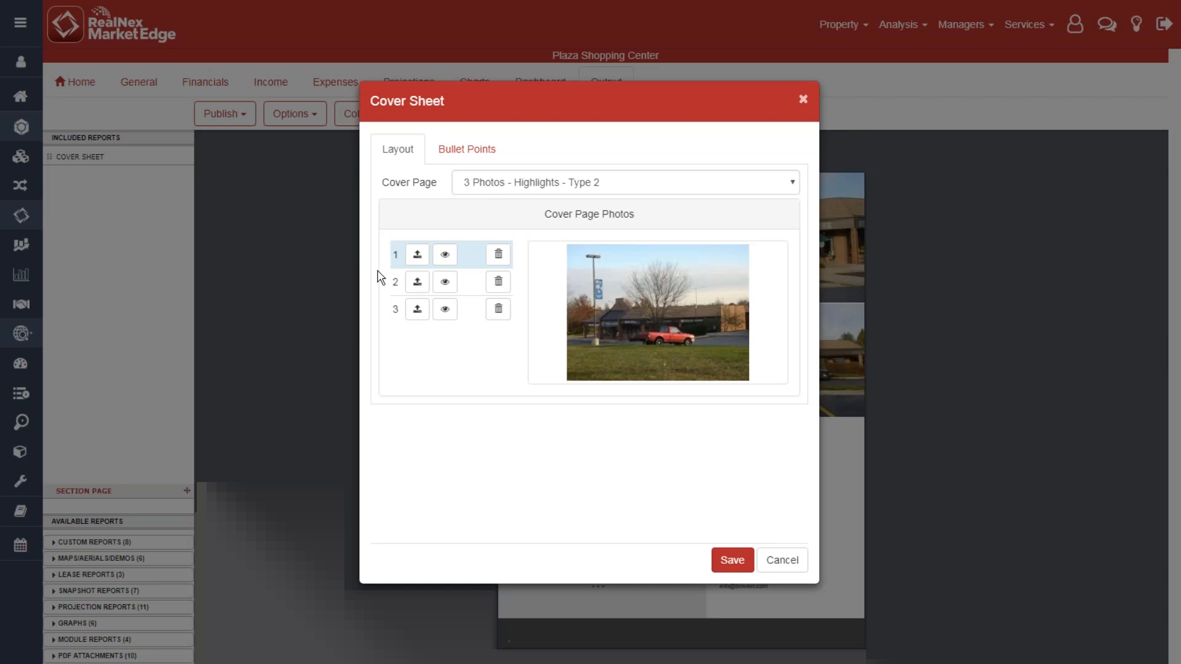
click(545, 188)
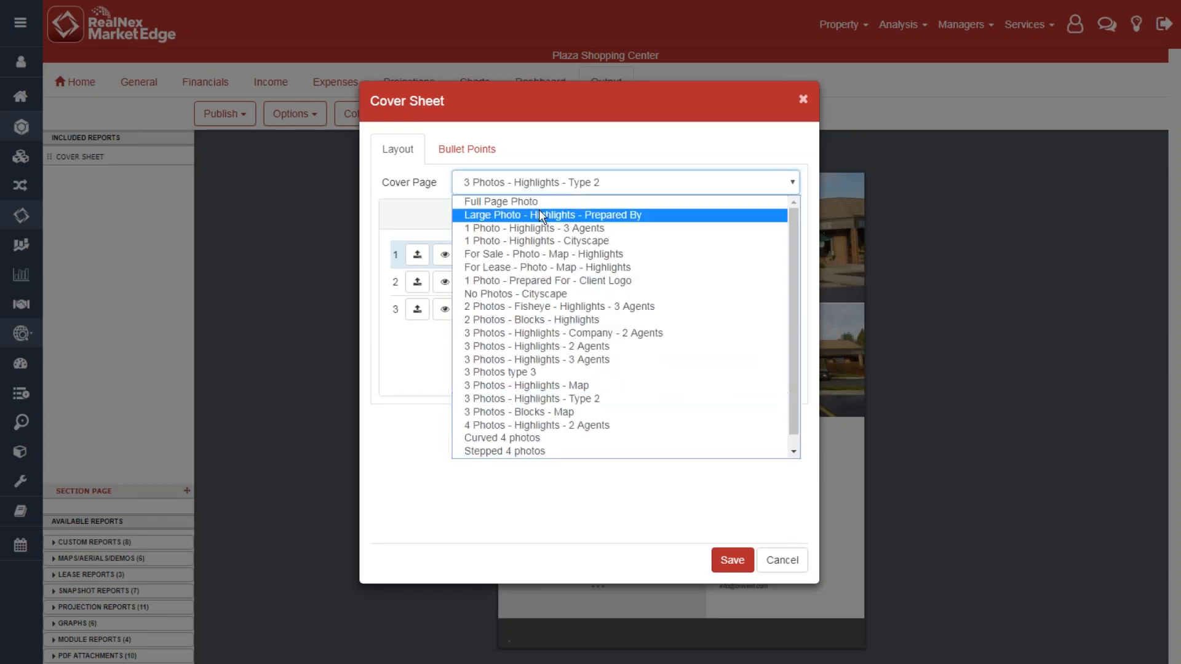
click(539, 215)
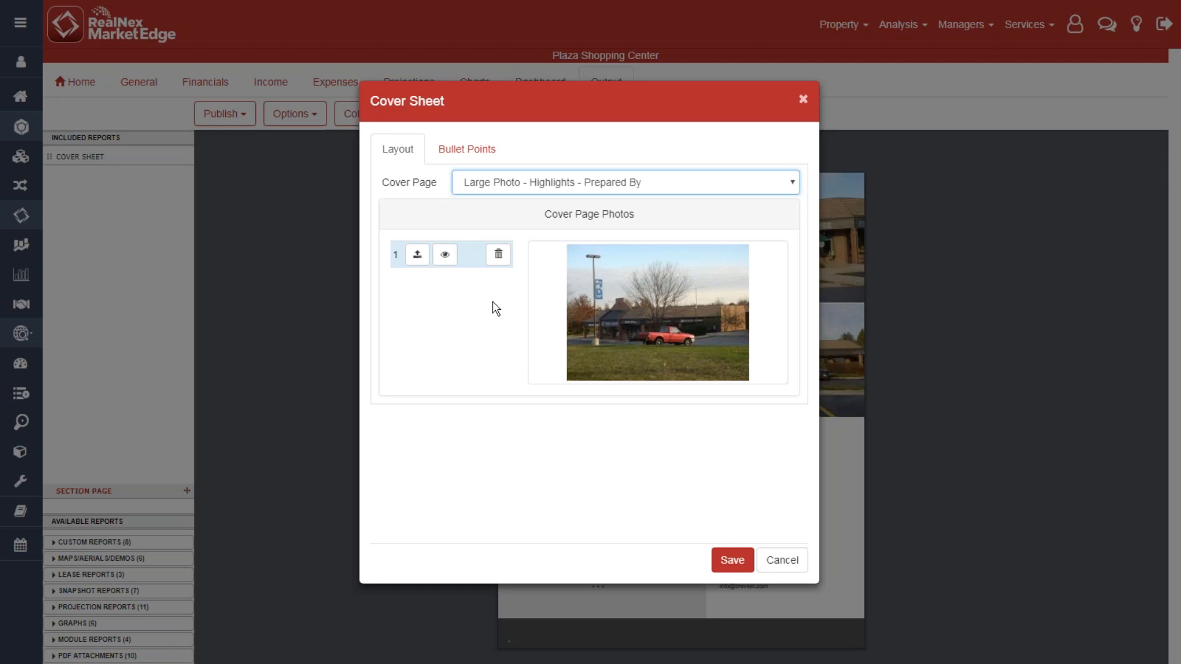
click(567, 194)
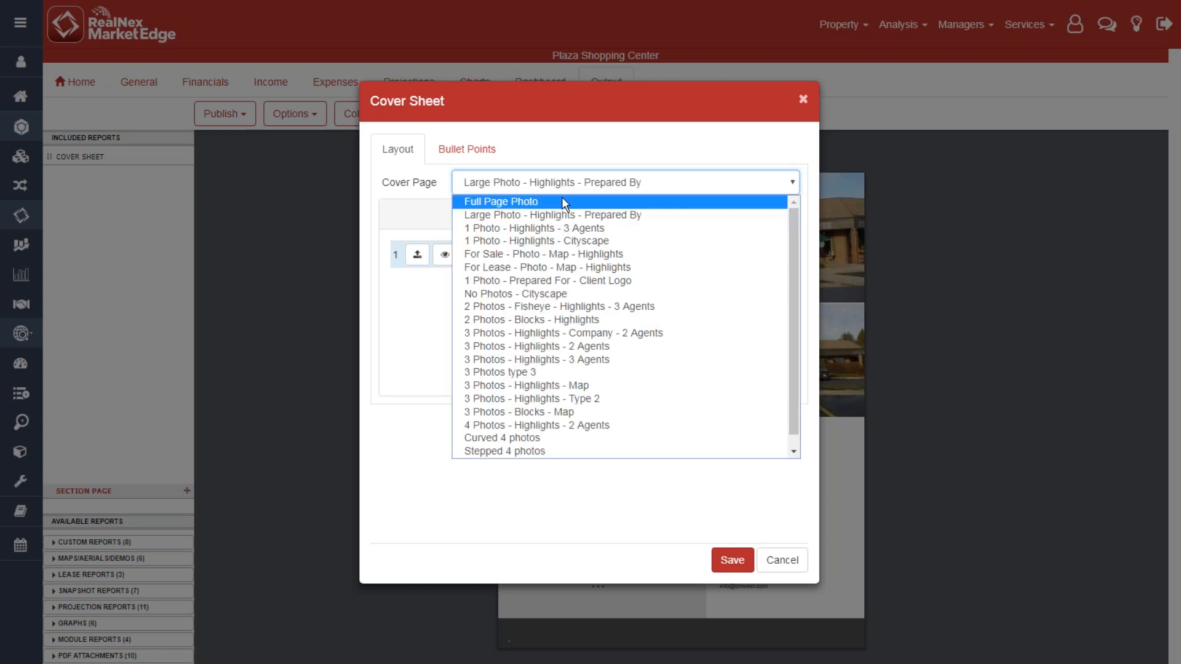
click(562, 200)
click(742, 559)
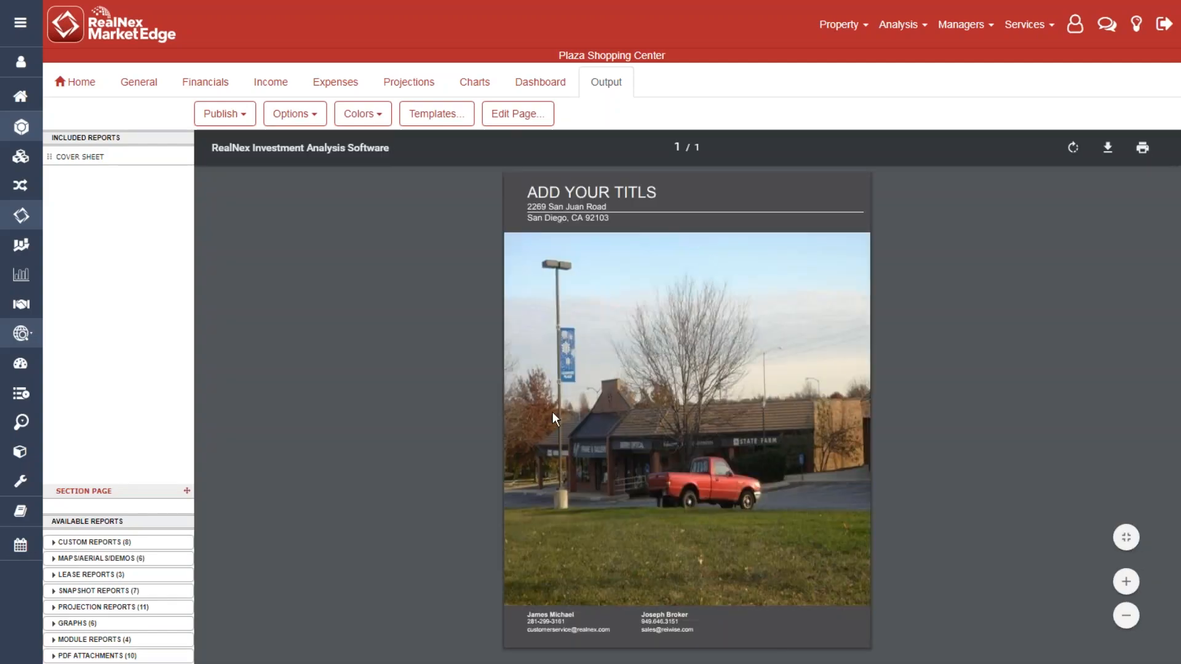
- Correct the cover sheet's title to "Add Your Title" and save the page
click(315, 122)
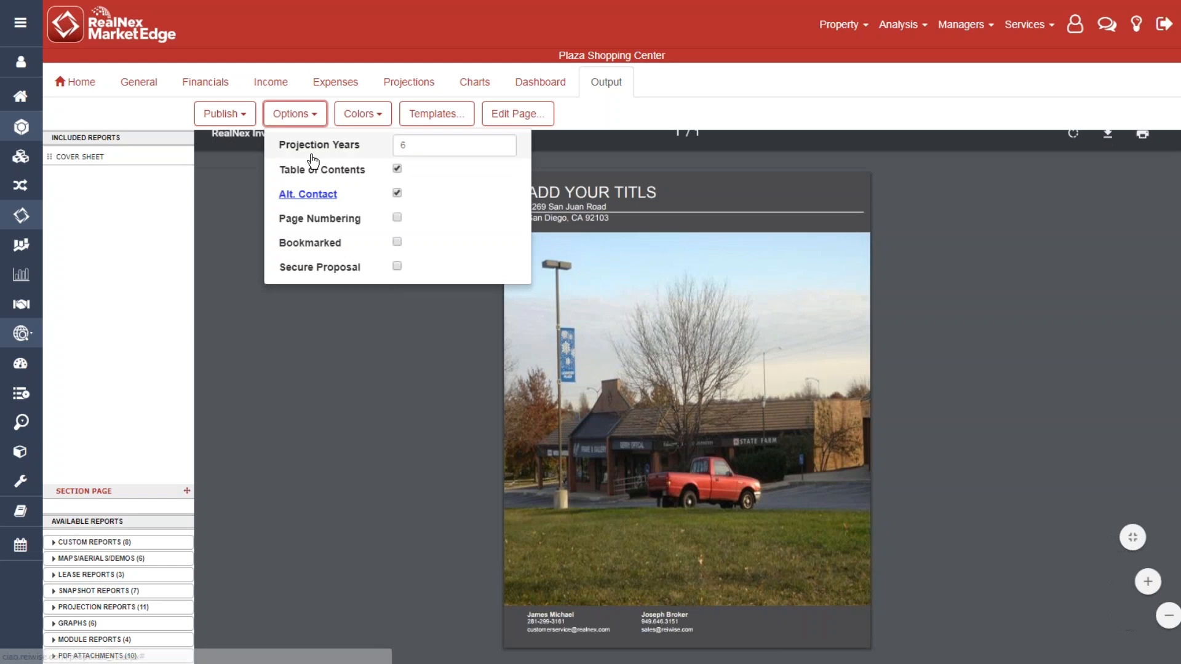
click(304, 123)
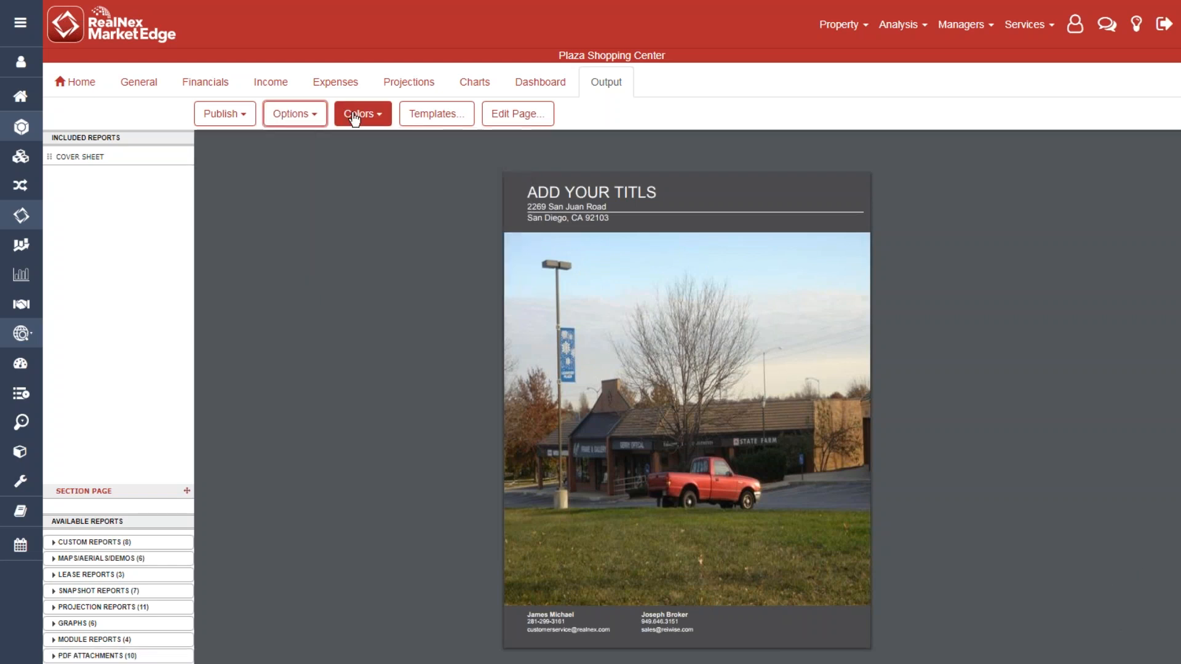
click(496, 121)
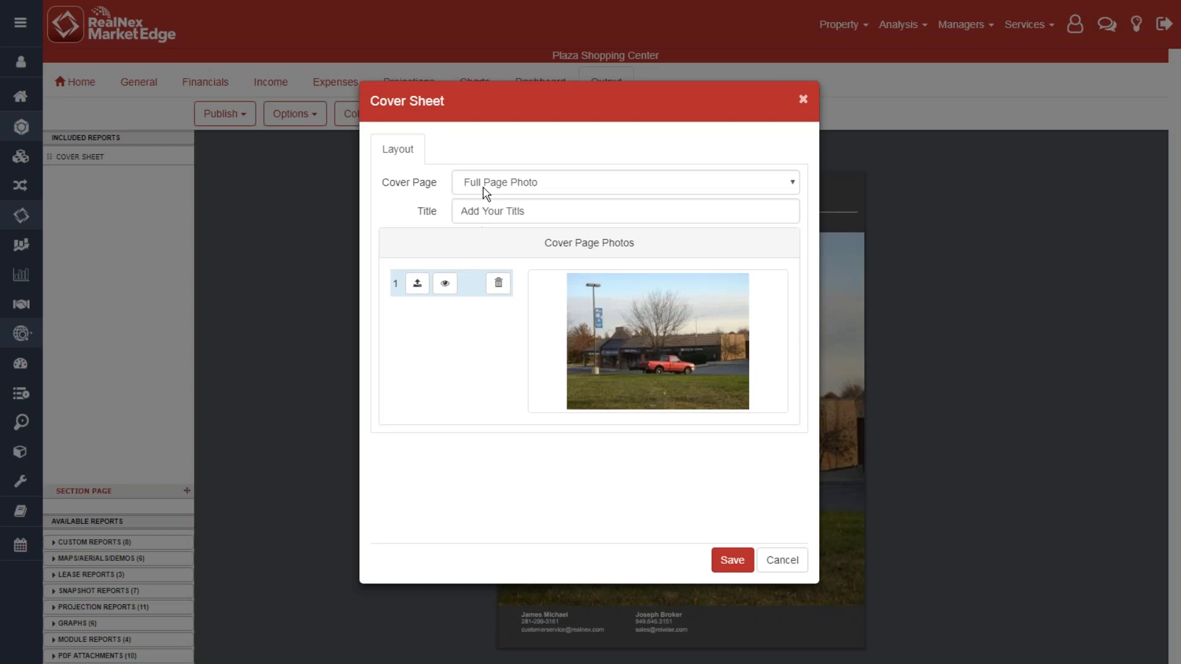
double_click(518, 212)
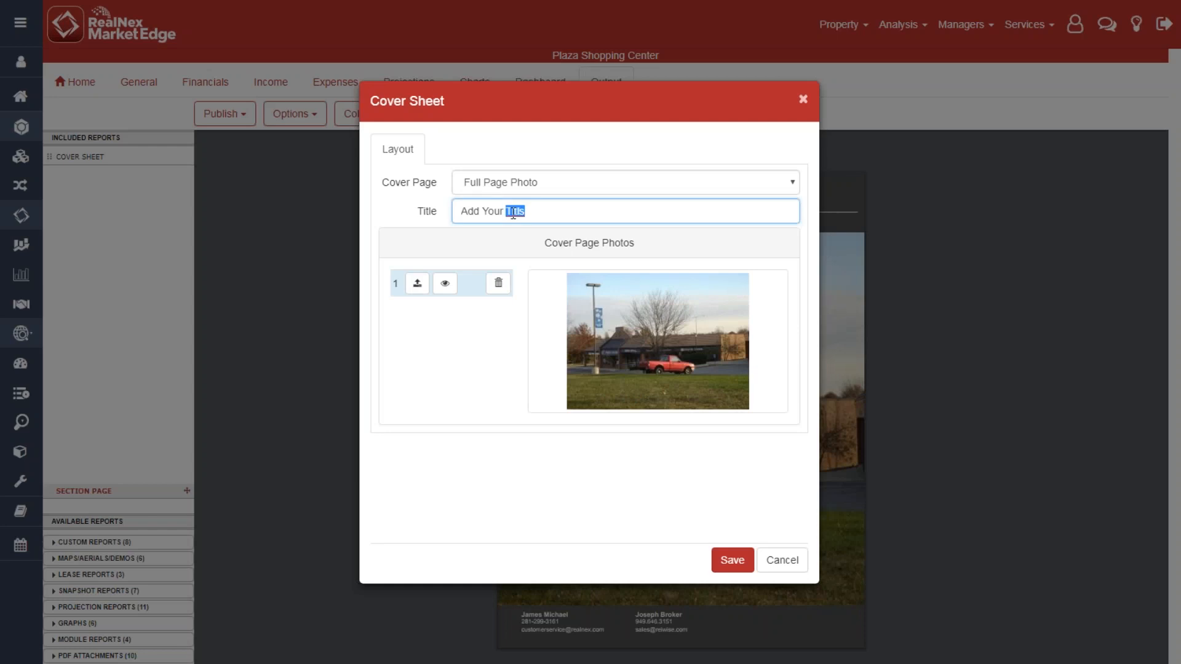
text(Title)
click(738, 560)
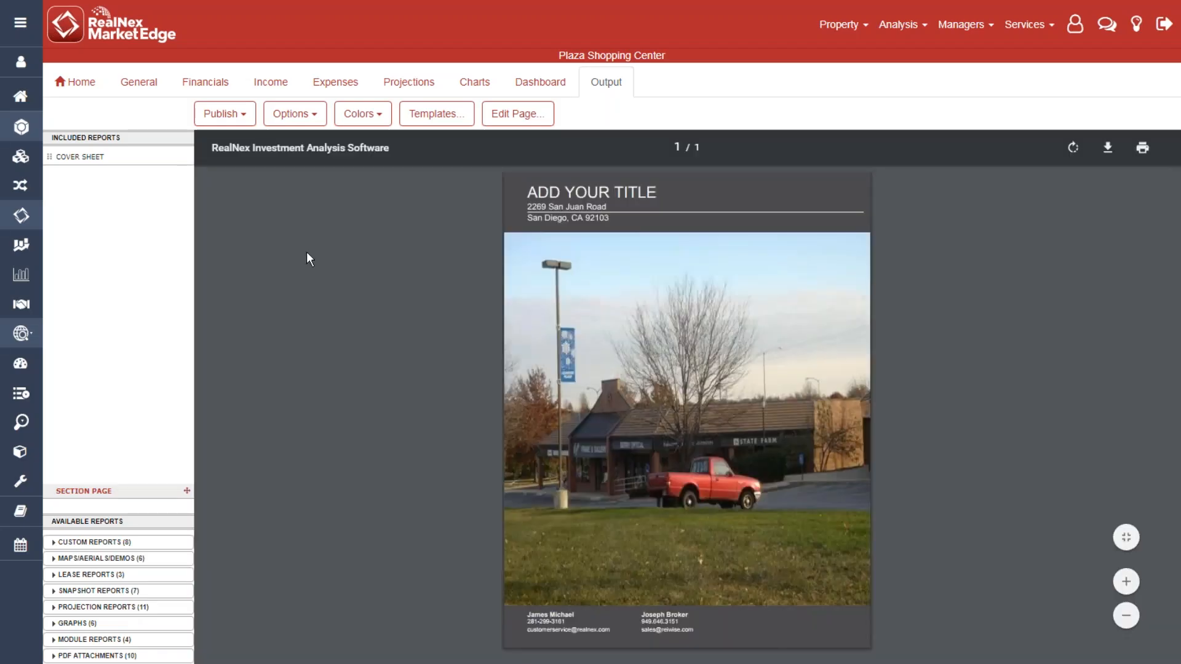
- Load the PropertyFinancials report template into the included reports
click(446, 120)
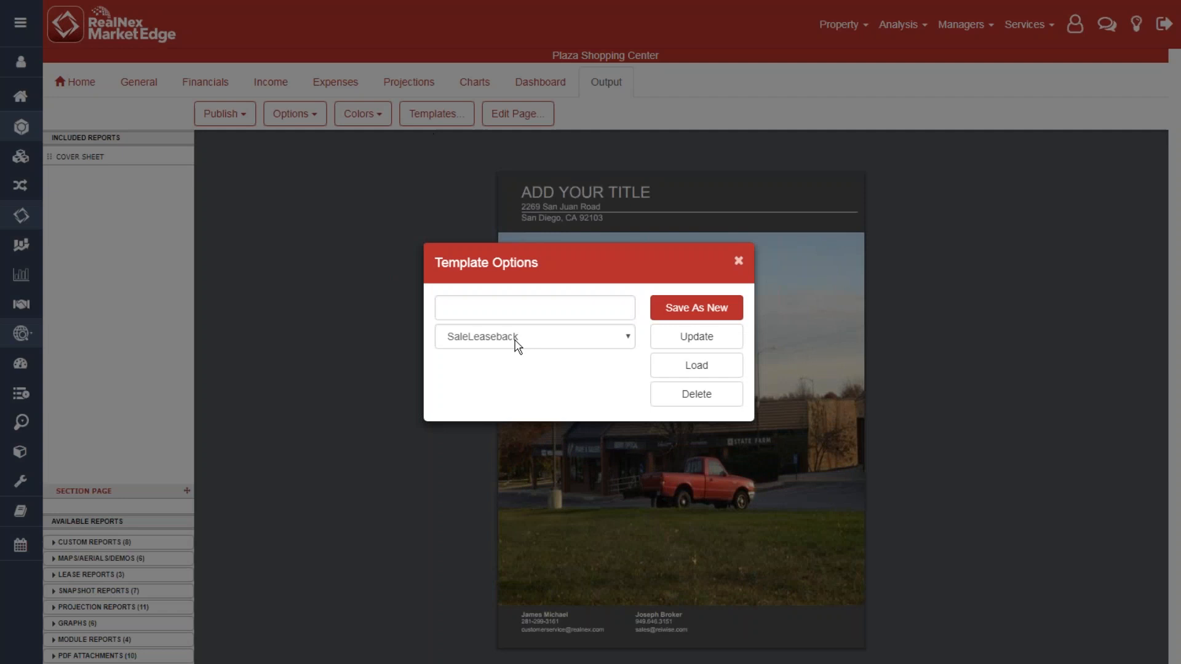
click(516, 343)
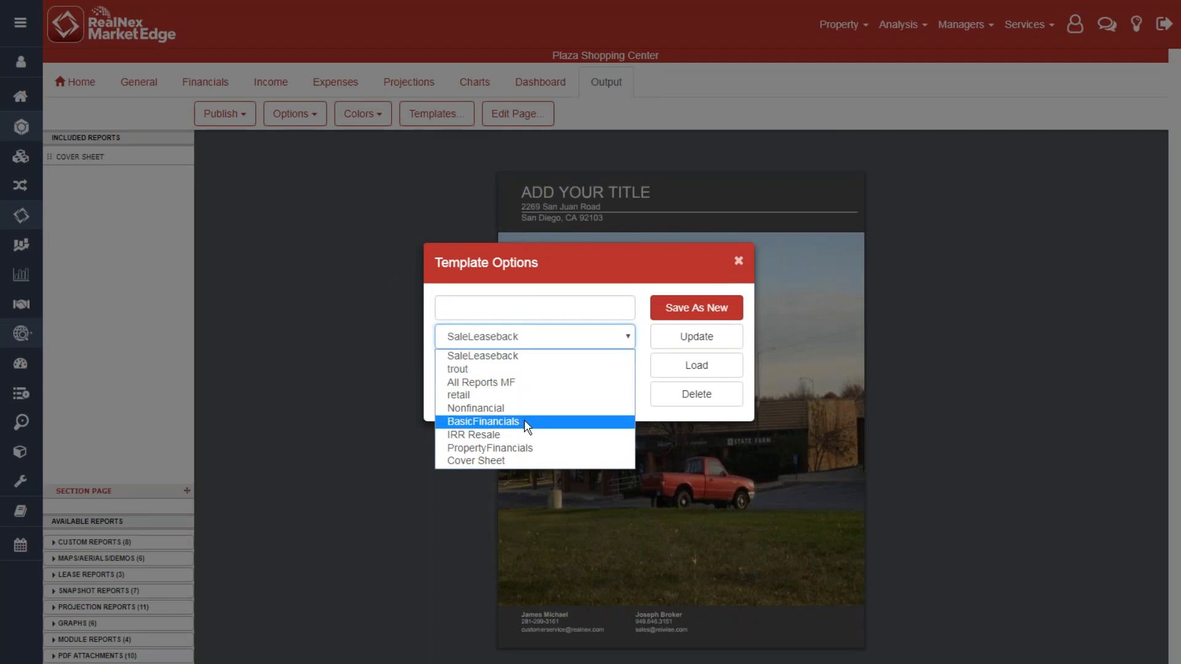
click(551, 449)
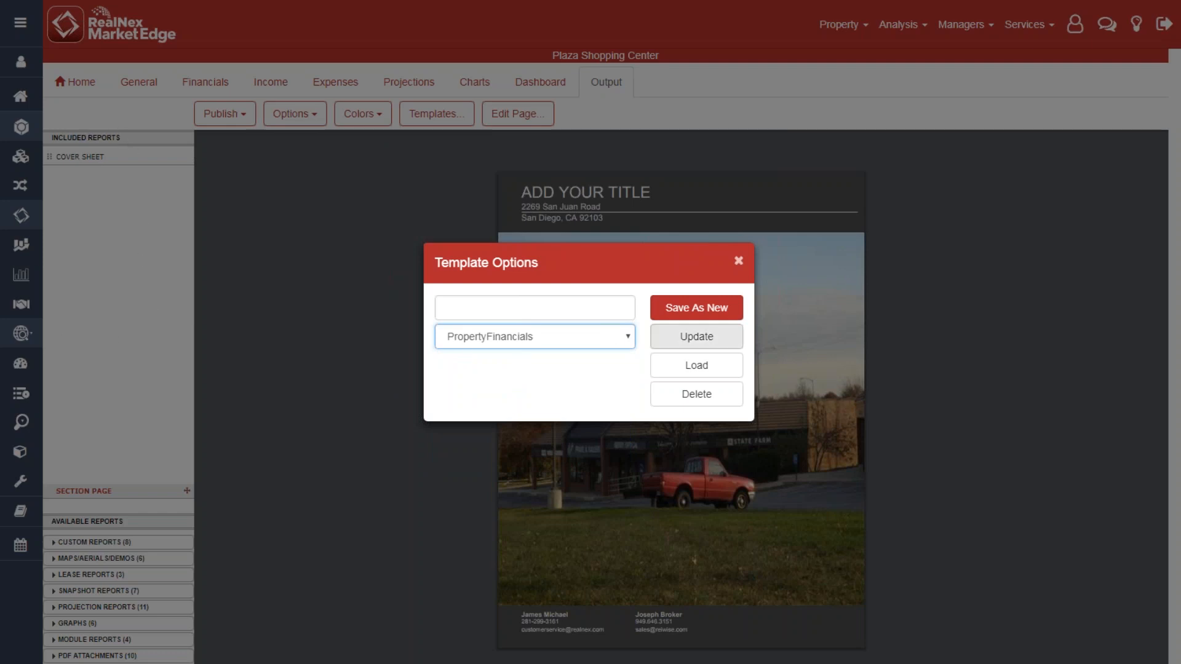
click(709, 368)
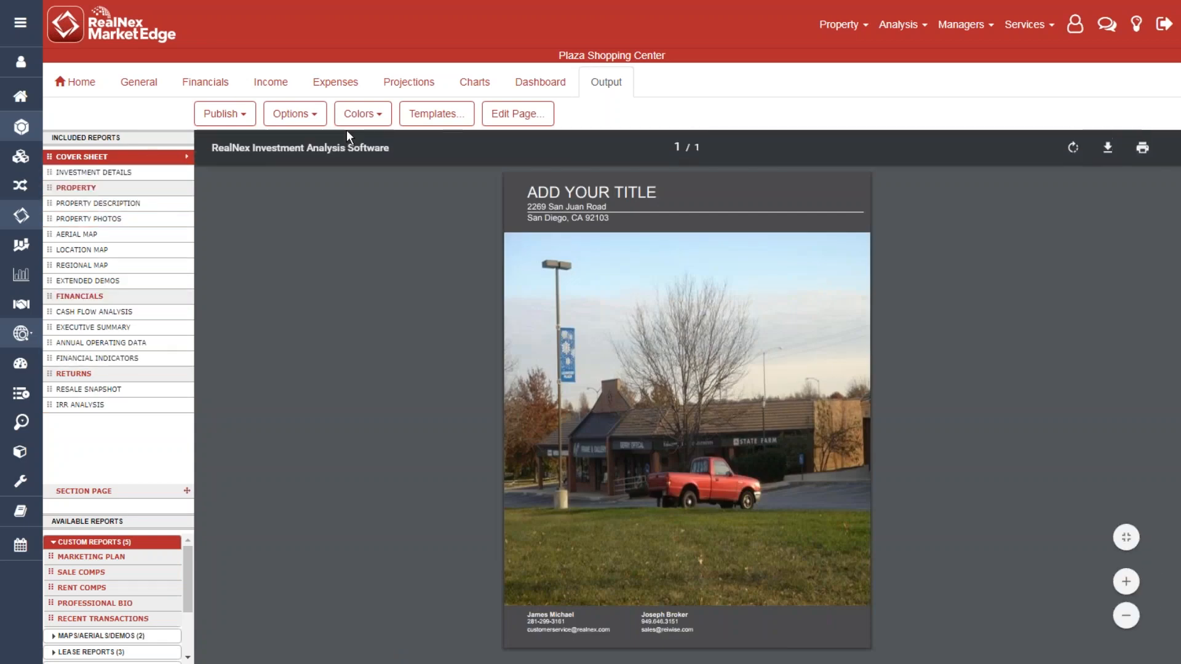
- Preview the Investment Details, Property Description and Cash Flow Analysis reports and look over the report color options
click(116, 172)
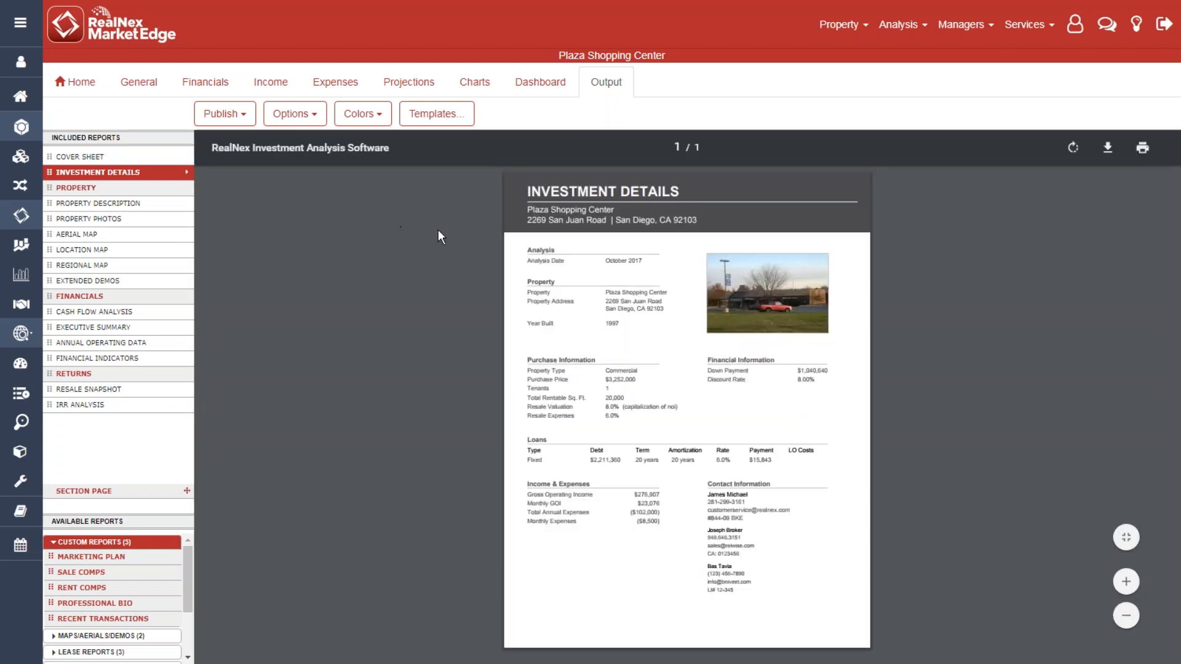
click(98, 203)
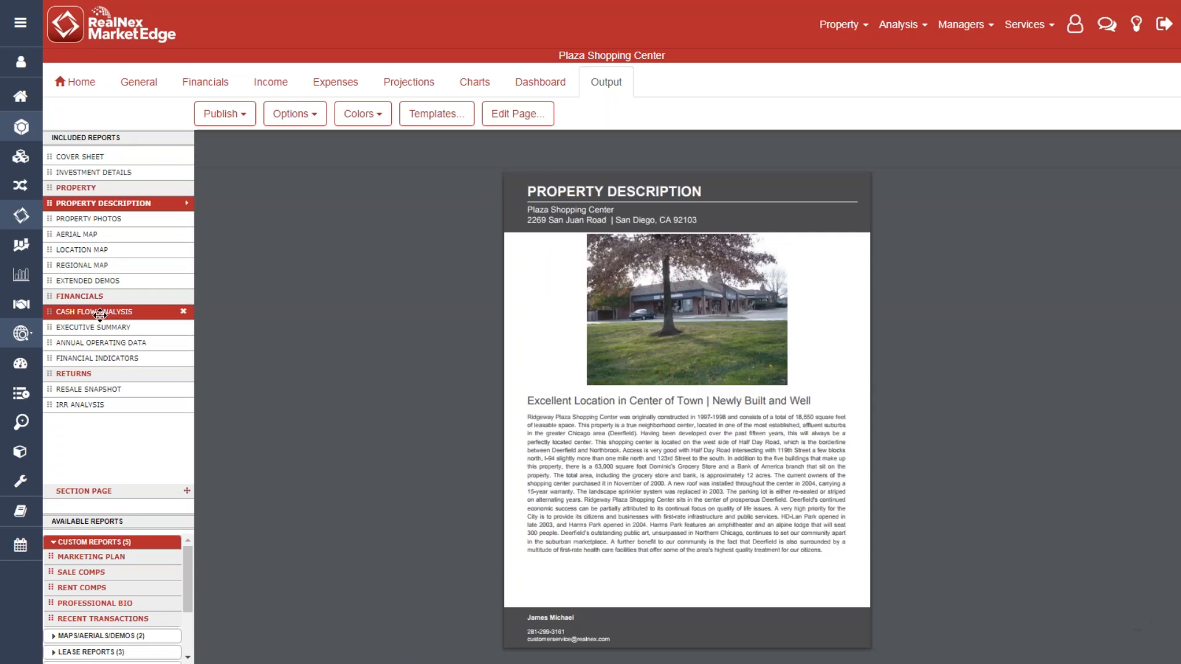
click(100, 315)
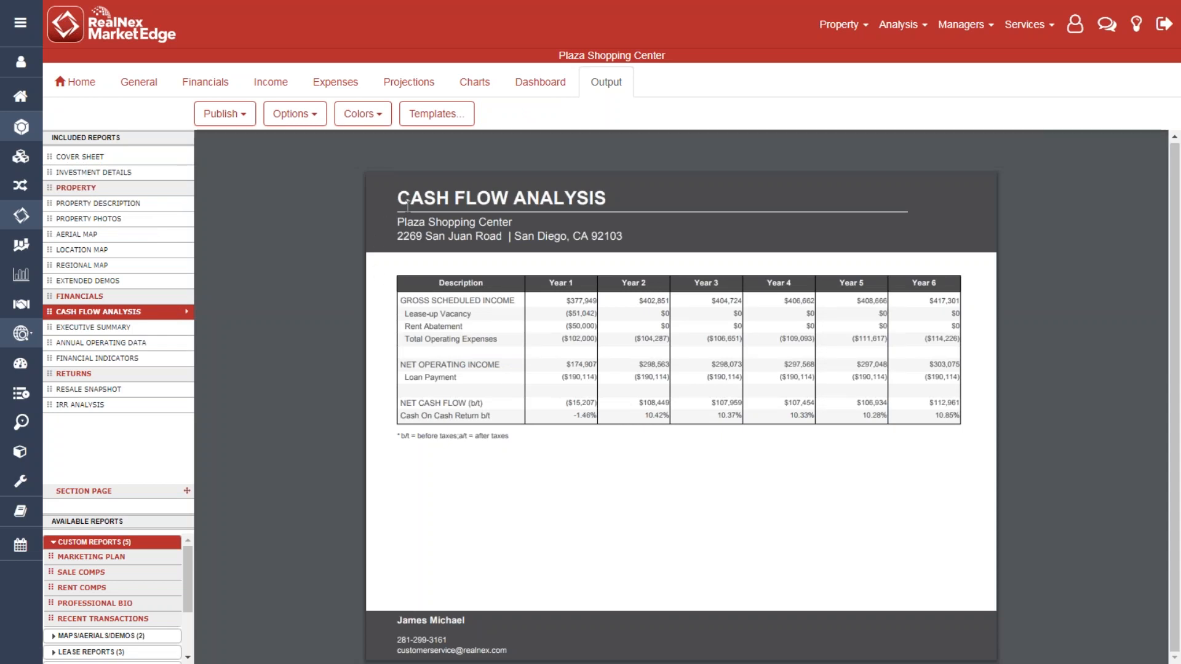
click(381, 121)
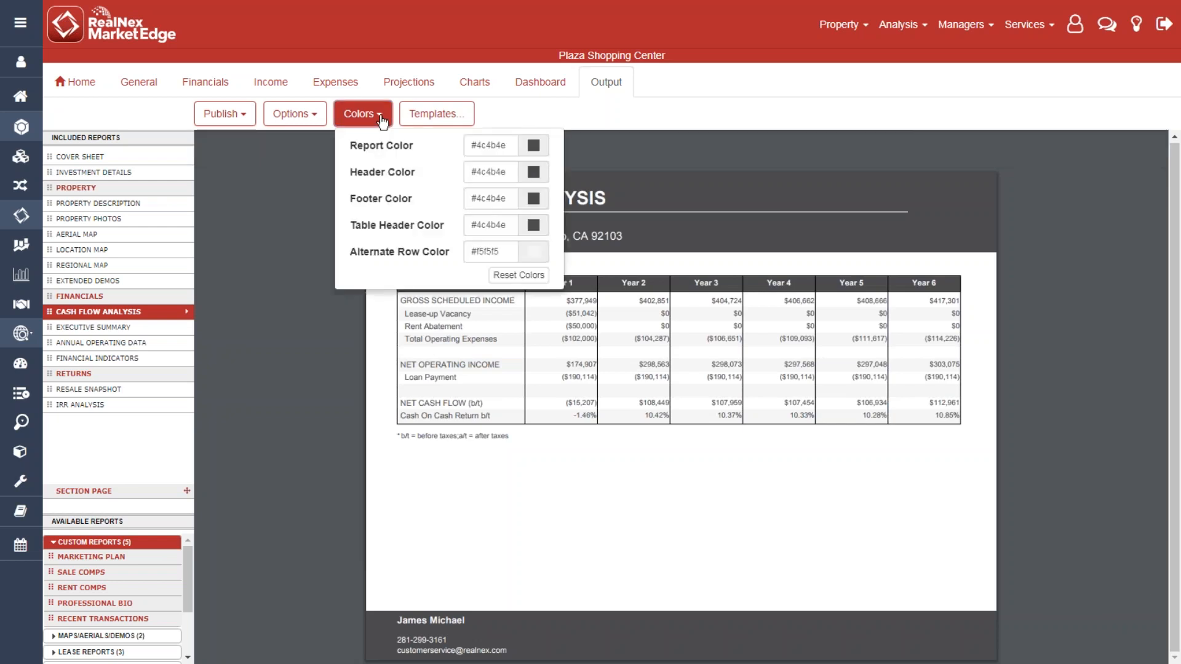
click(381, 122)
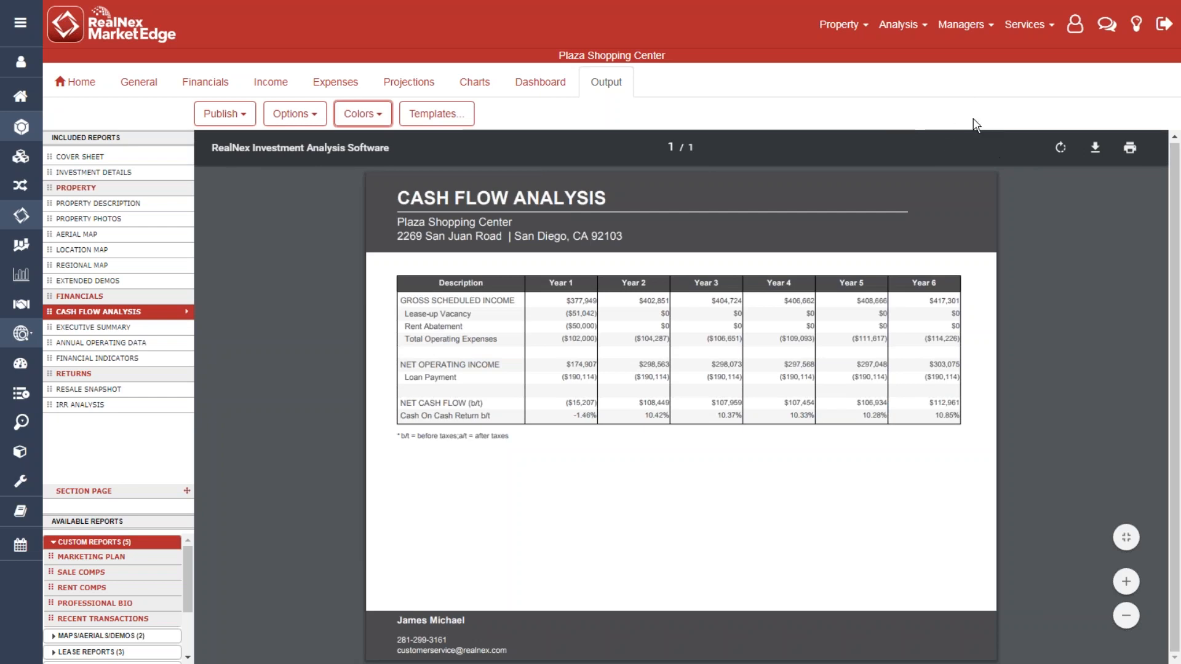
- Open the company logo and color settings in the account settings
click(1075, 32)
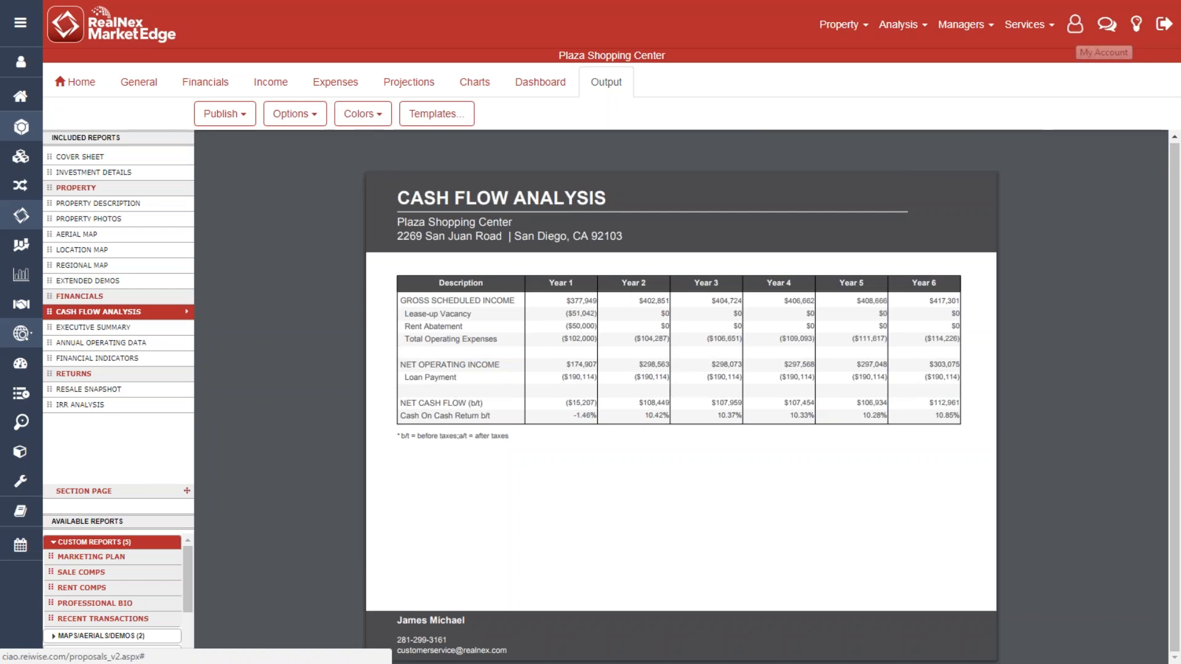
click(1049, 67)
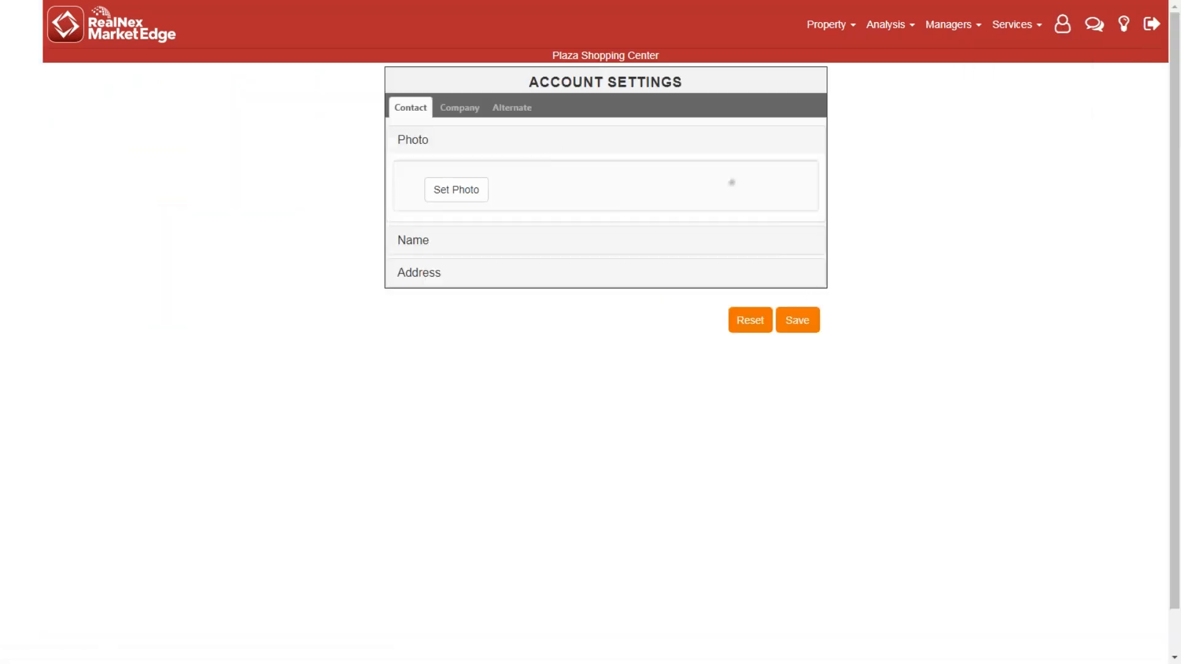
click(475, 114)
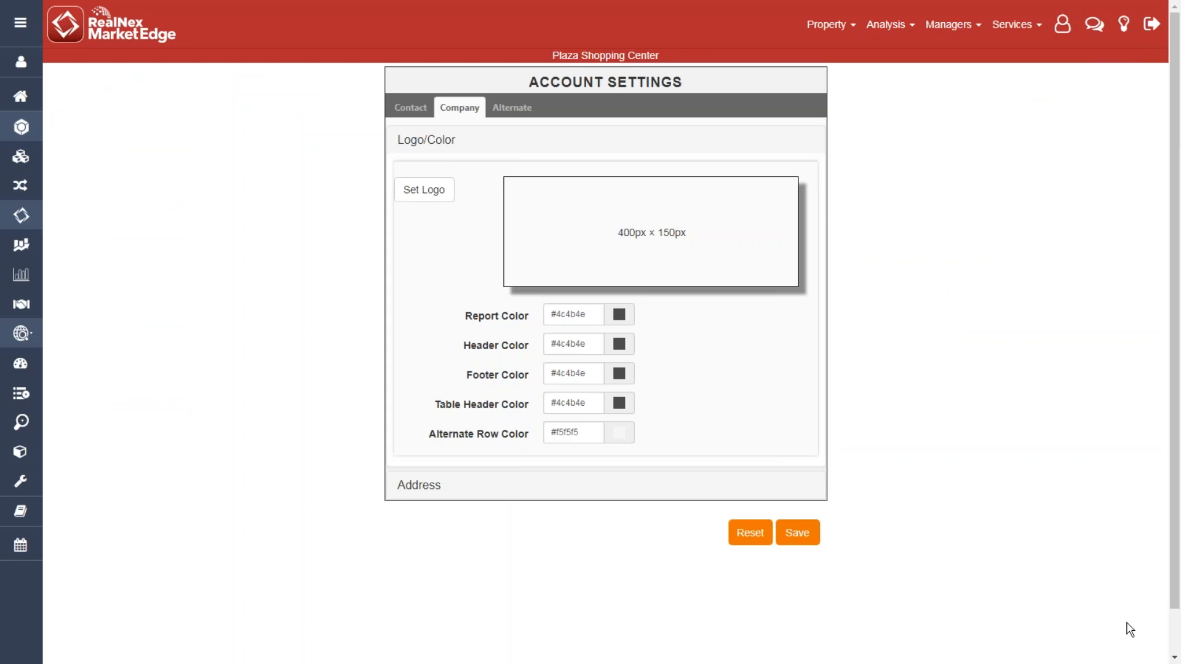
- Switch to the Account_Settings image in Paint to examine the Add Company page, and close it
mouse_move(1131, 663)
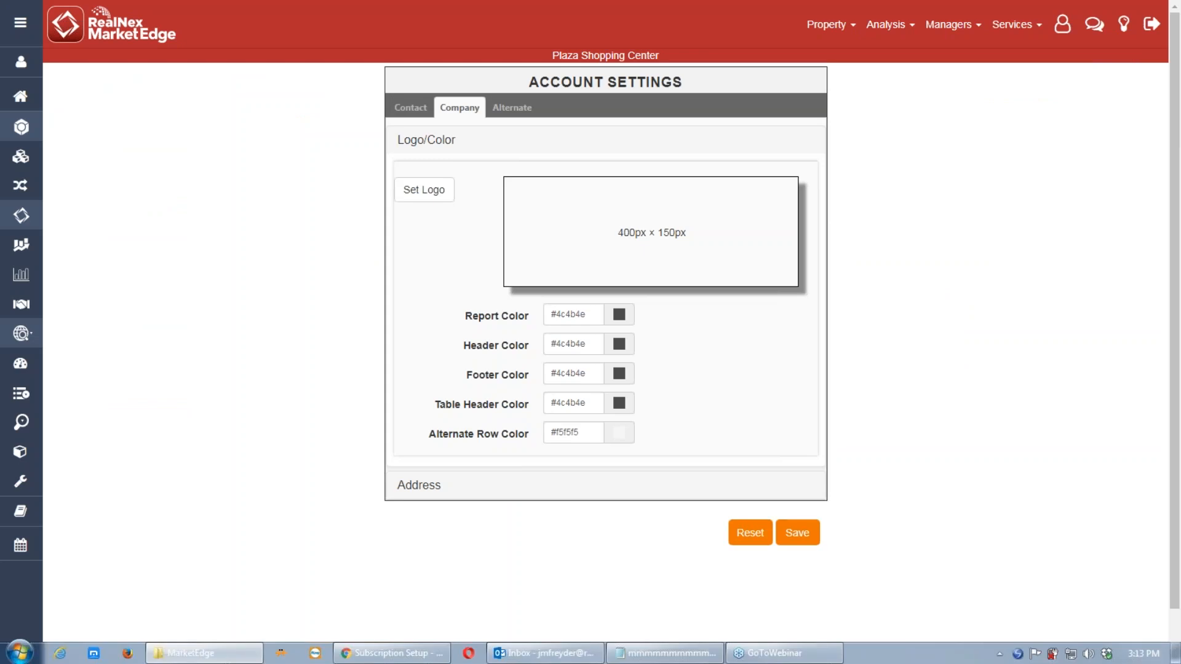
mouse_move(1180, 48)
mouse_down()
mouse_move(1134, 119)
mouse_move(707, 80)
mouse_move(762, 82)
mouse_up()
double_click(763, 80)
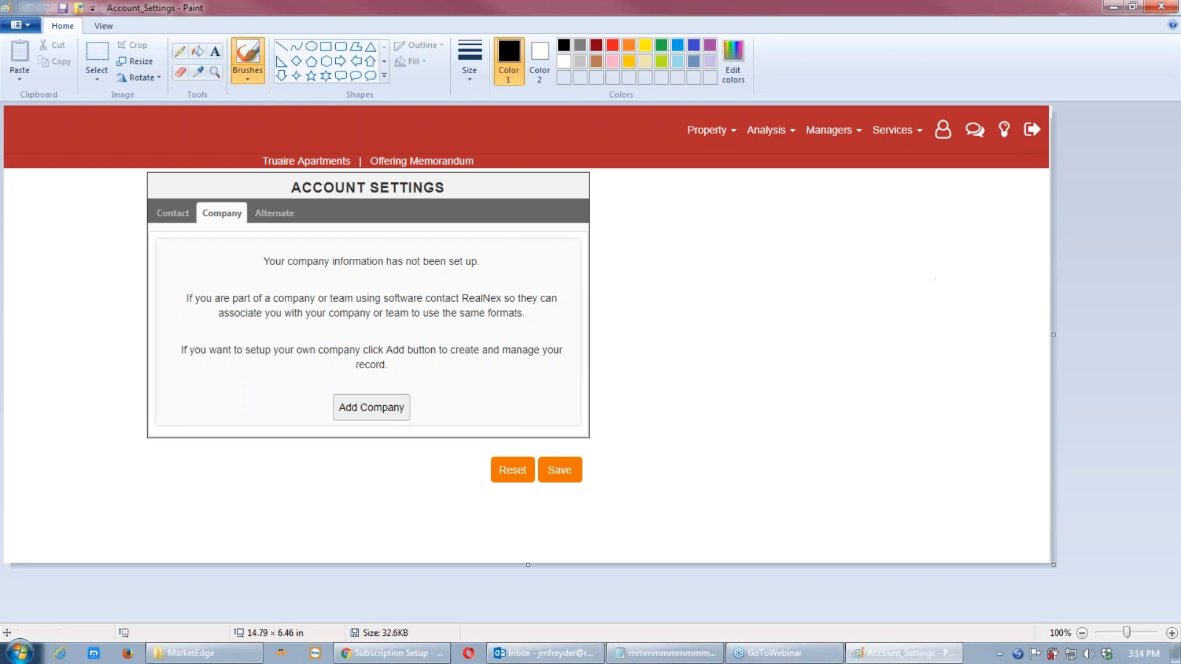
click(1162, 9)
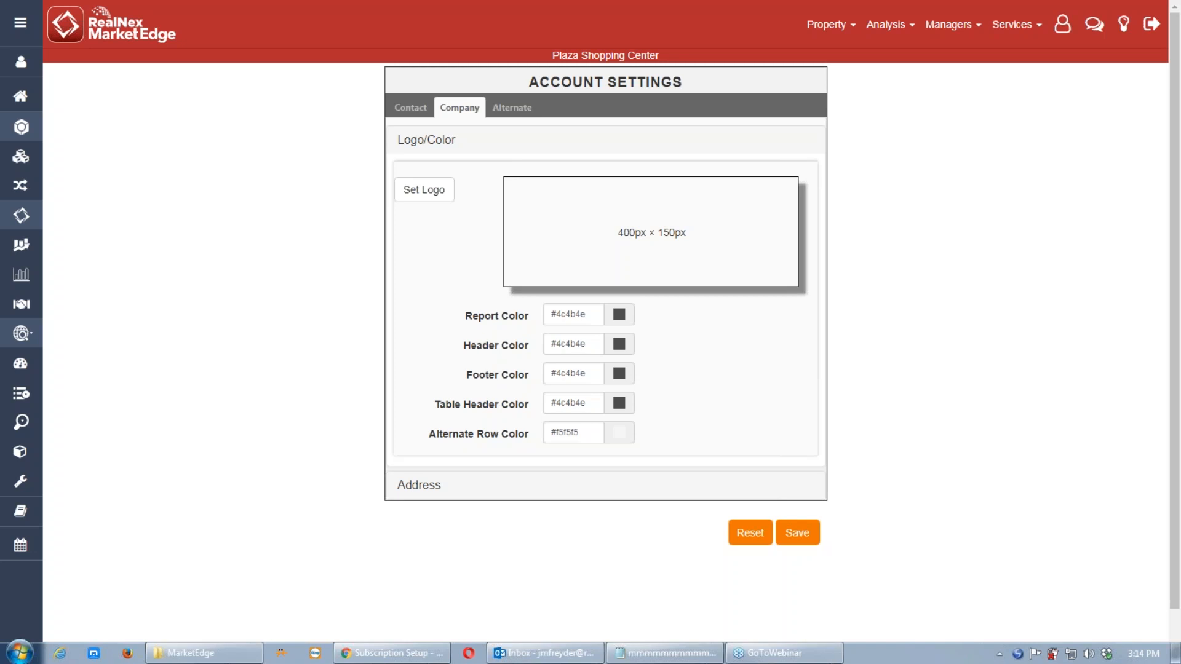
- Try to set the adamslogo image from the MarketEdge Logos folder as the company logo
click(432, 192)
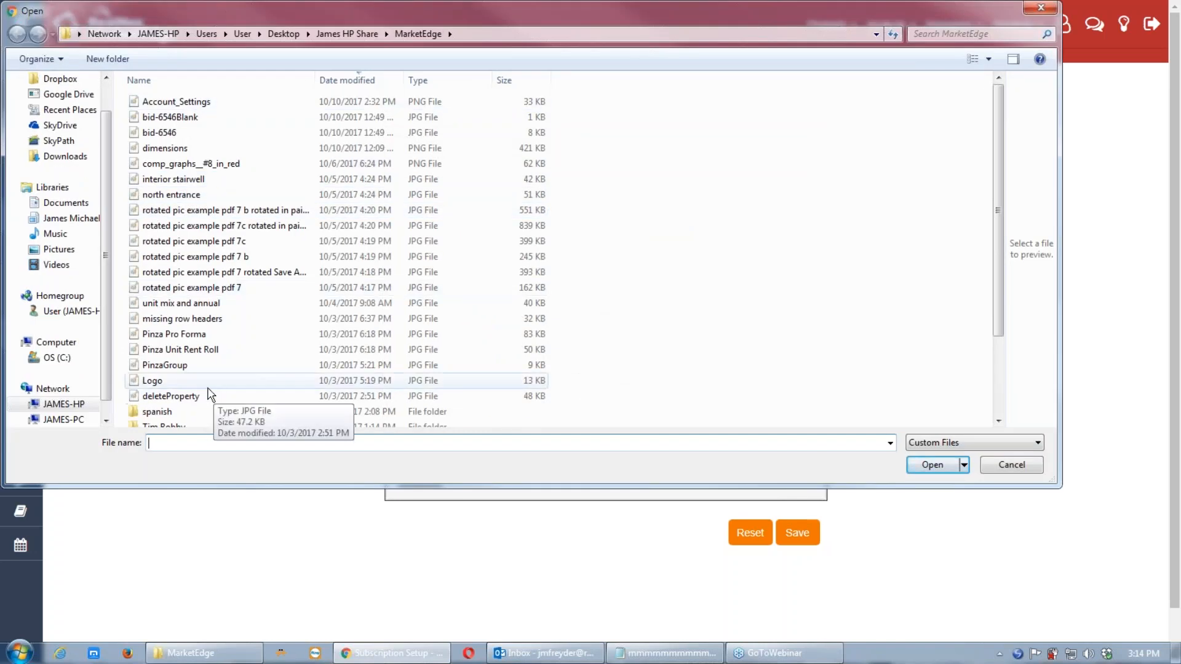
click(179, 395)
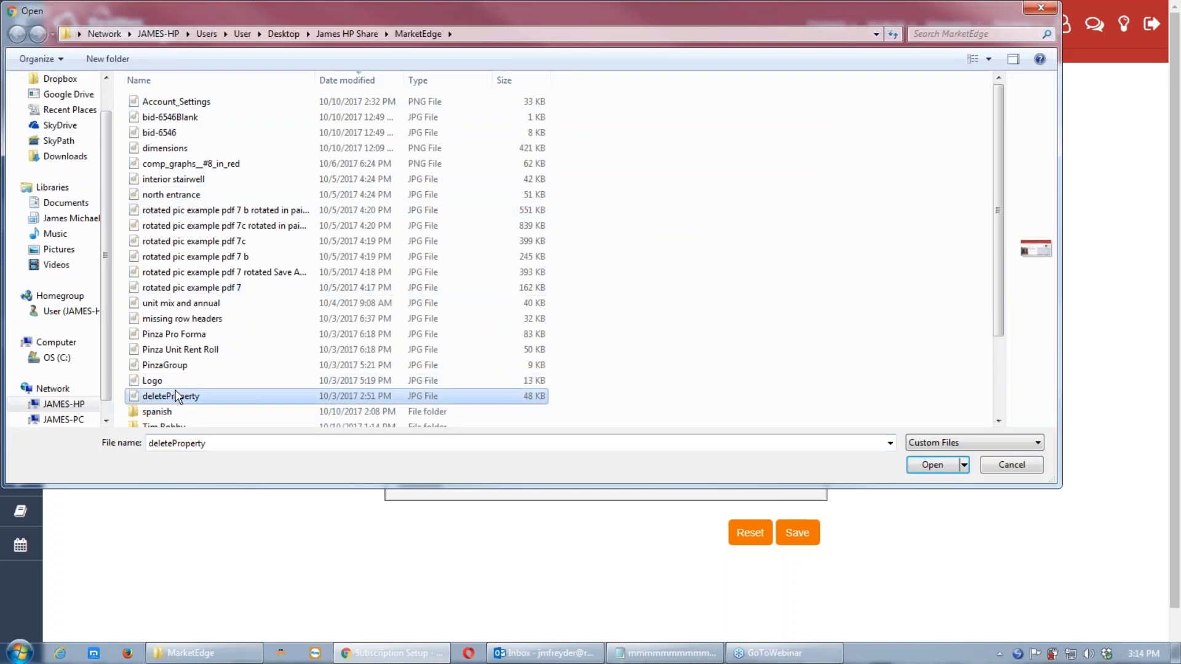
scroll(177, 395, down, 2)
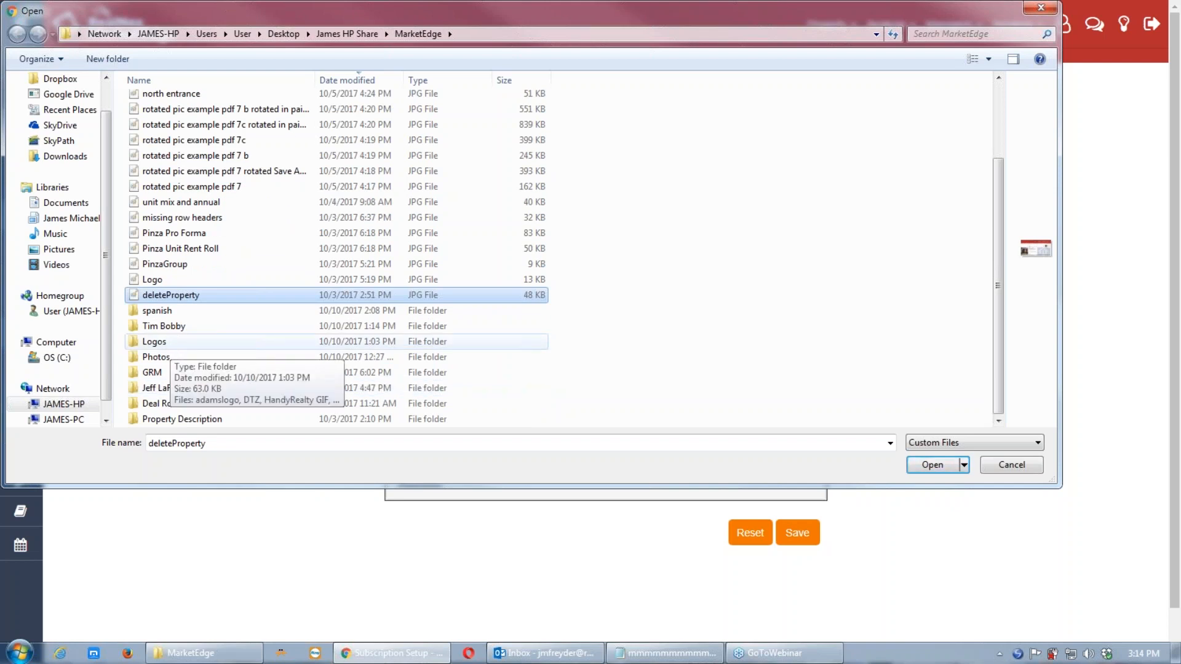
double_click(173, 346)
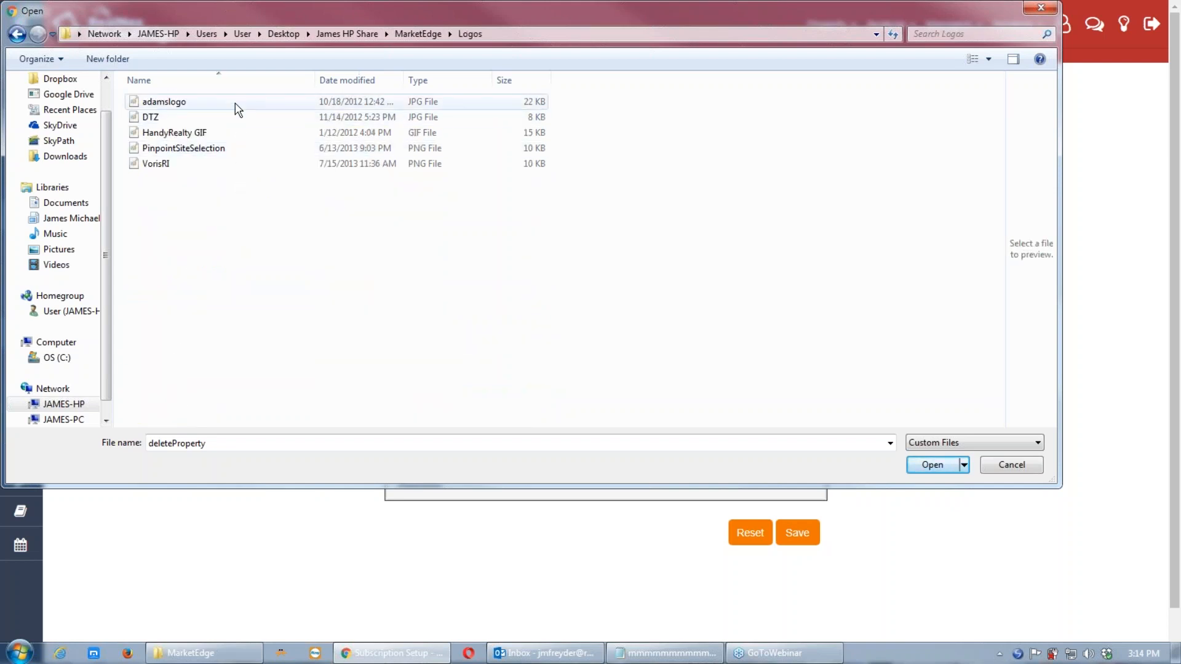
double_click(236, 108)
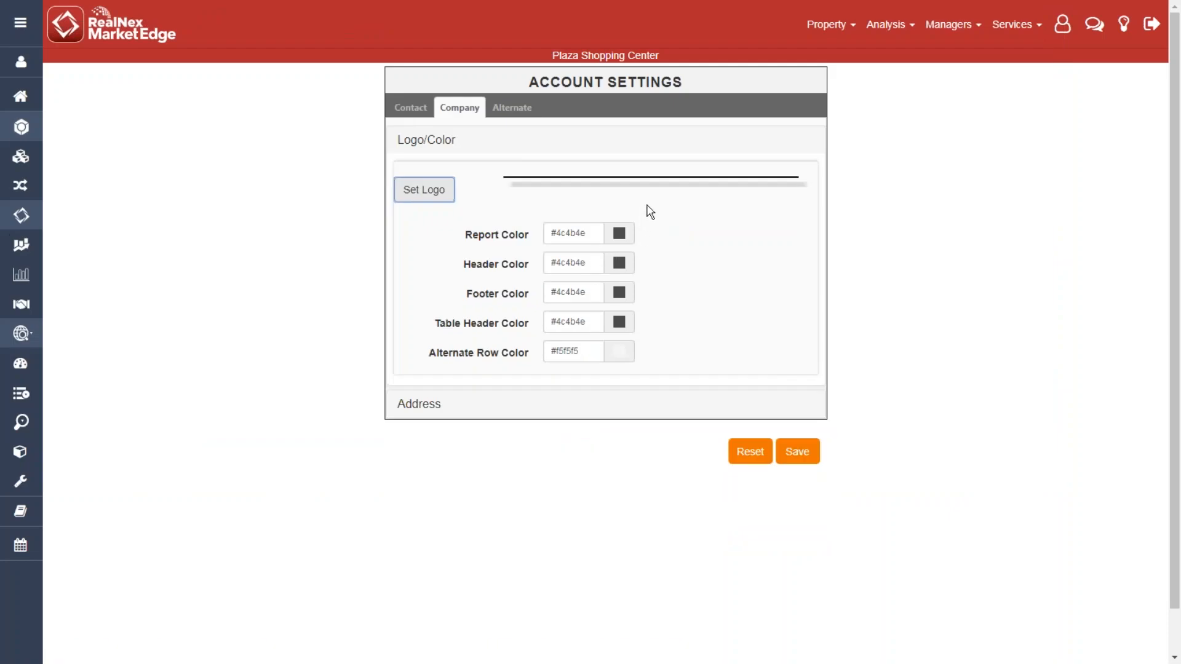
click(430, 196)
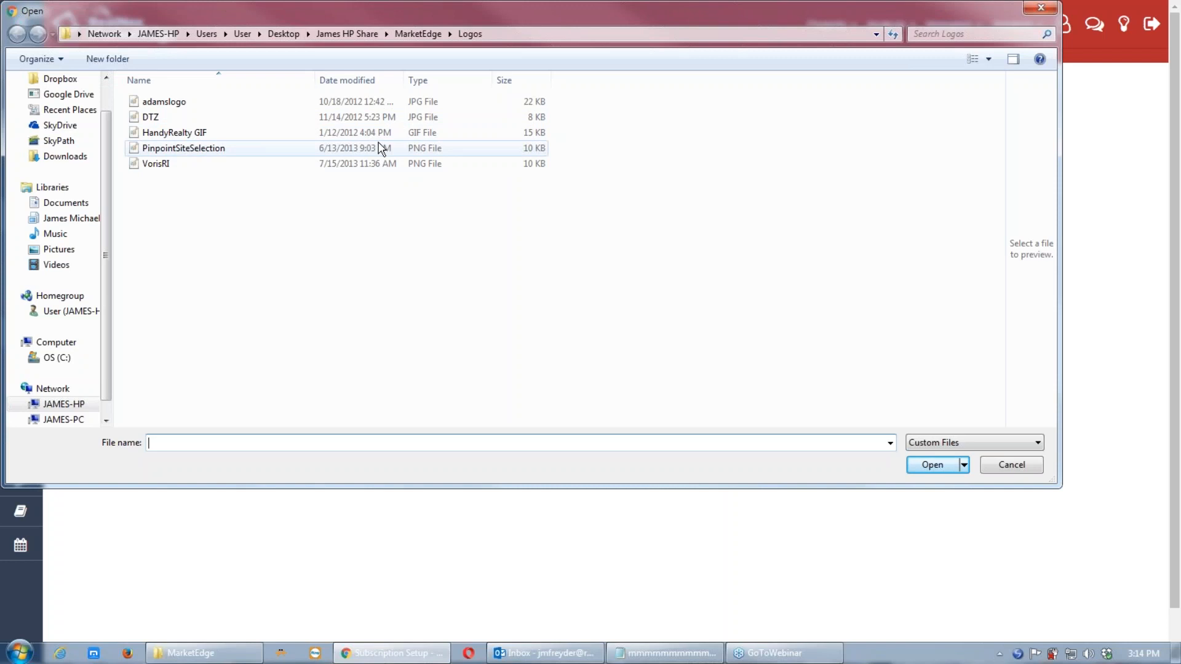
click(373, 105)
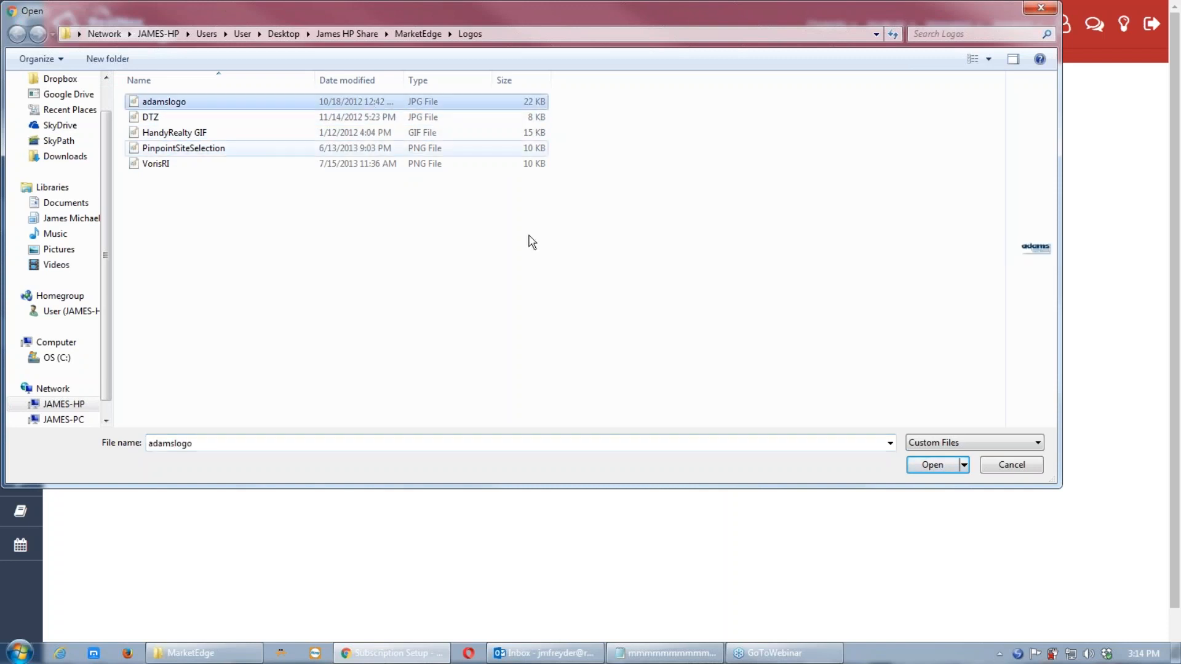
click(933, 467)
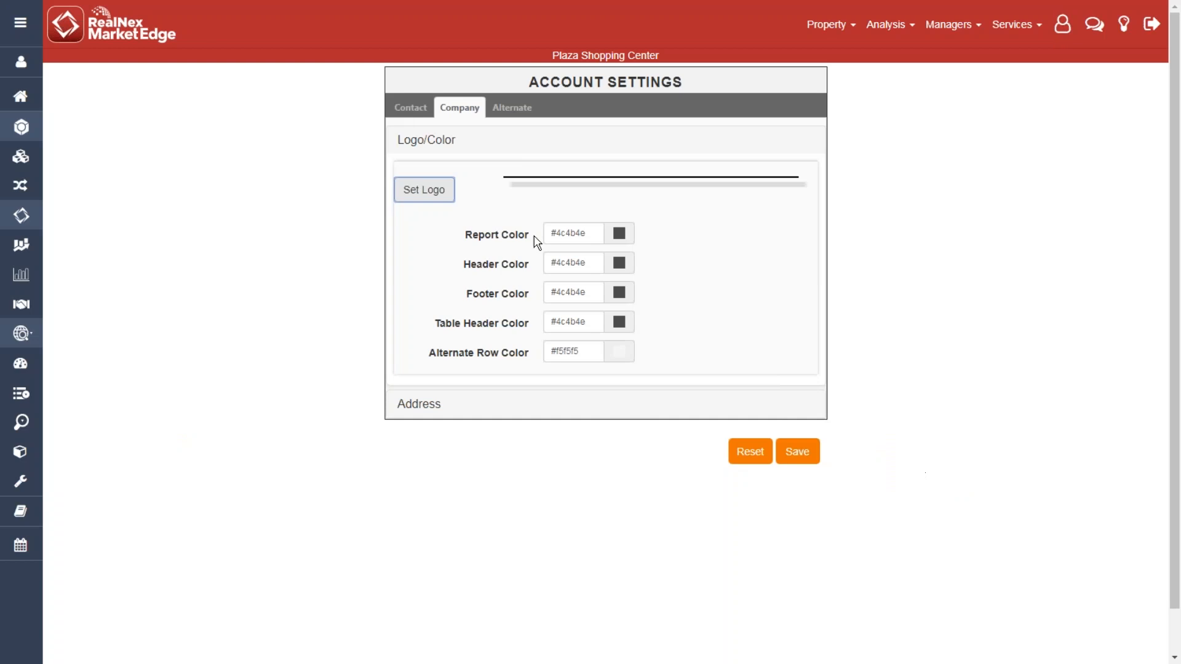
- Set the DTZ image from the Logos folder as the company logo and save the account settings
click(441, 192)
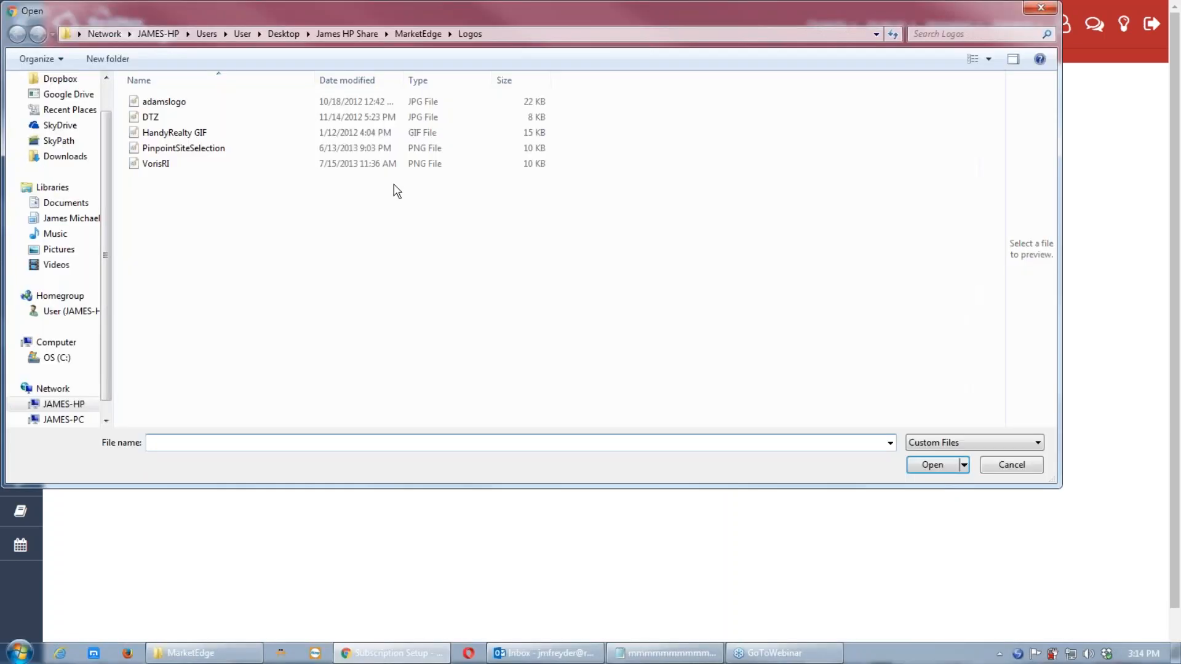
click(331, 118)
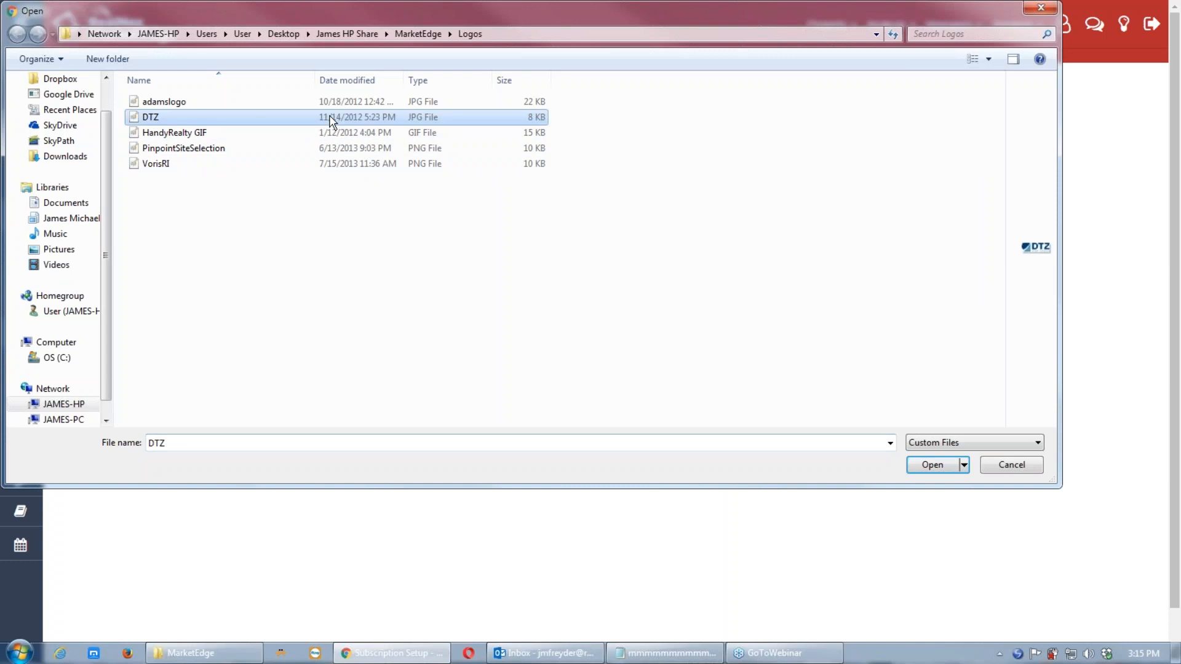
click(932, 465)
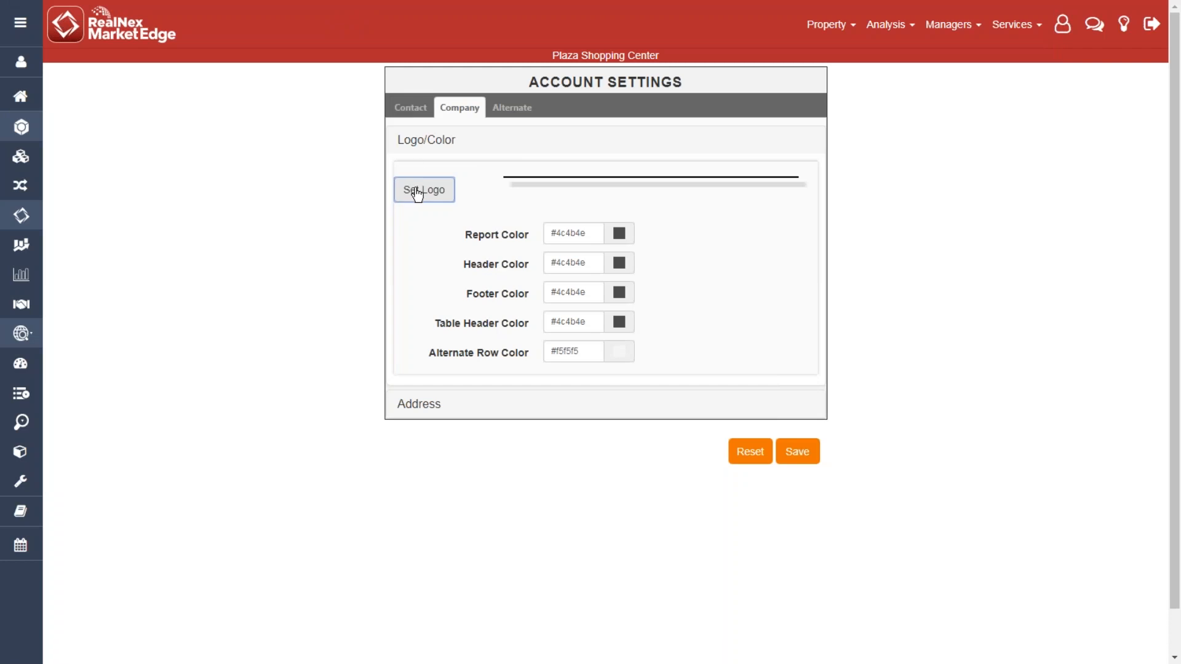
click(793, 453)
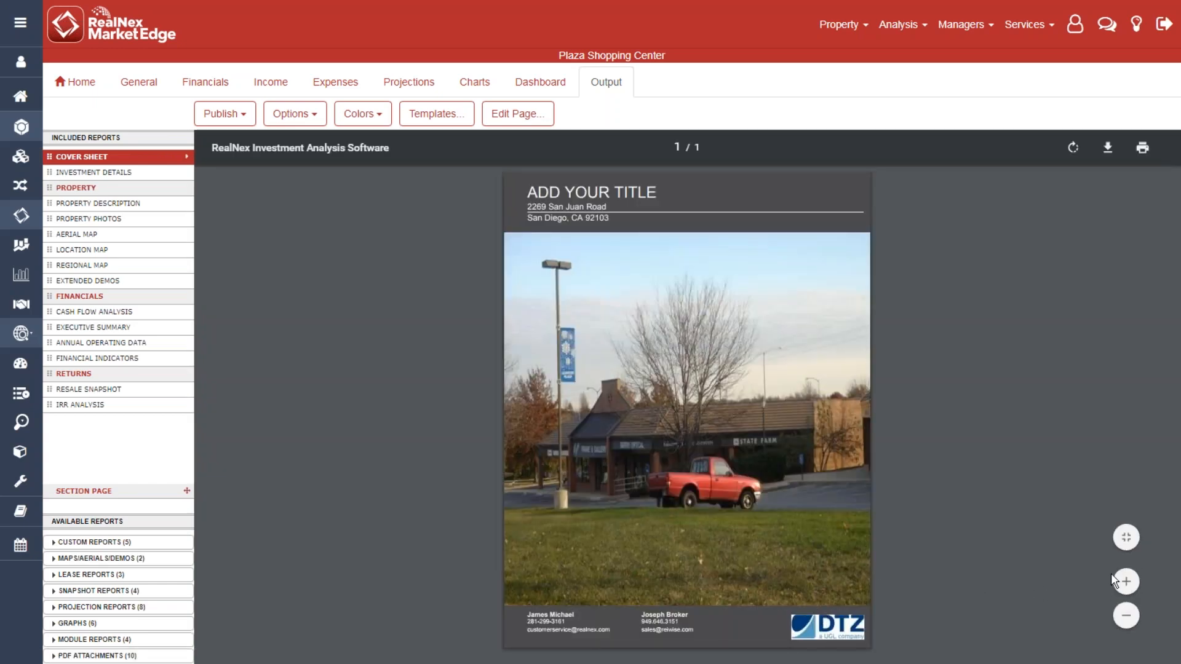
- Enlarge the cover sheet preview to examine the company logo in its footer
click(1124, 582)
click(1124, 583)
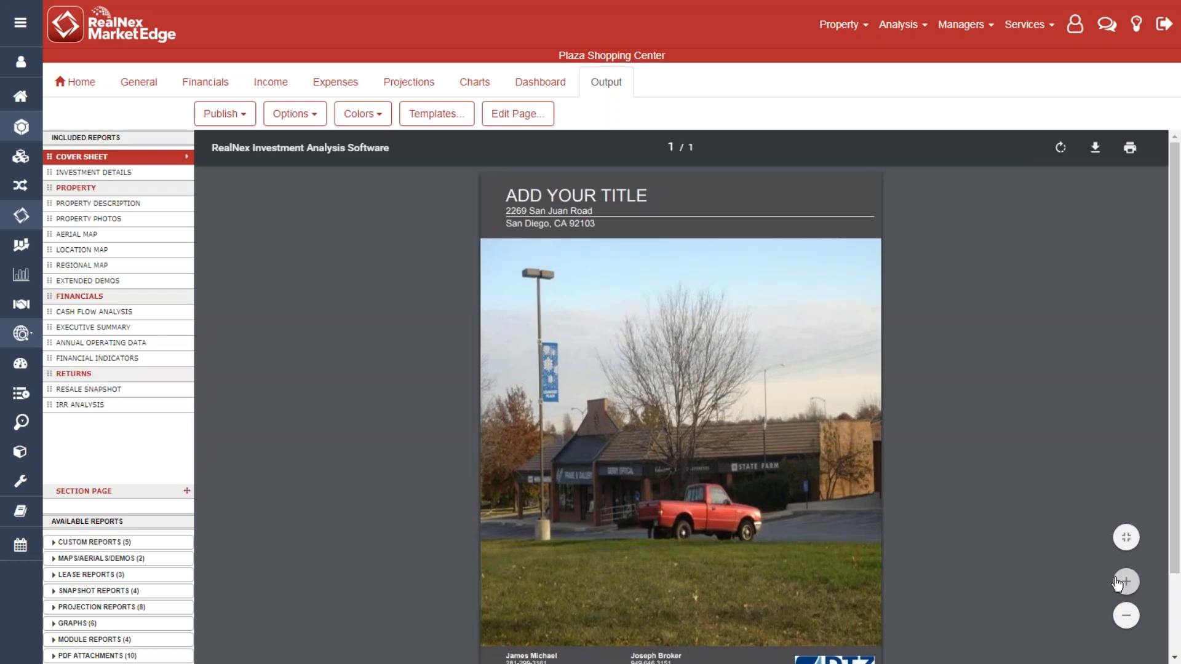
click(1124, 583)
scroll(920, 588, down, 1)
scroll(919, 584, down, 1)
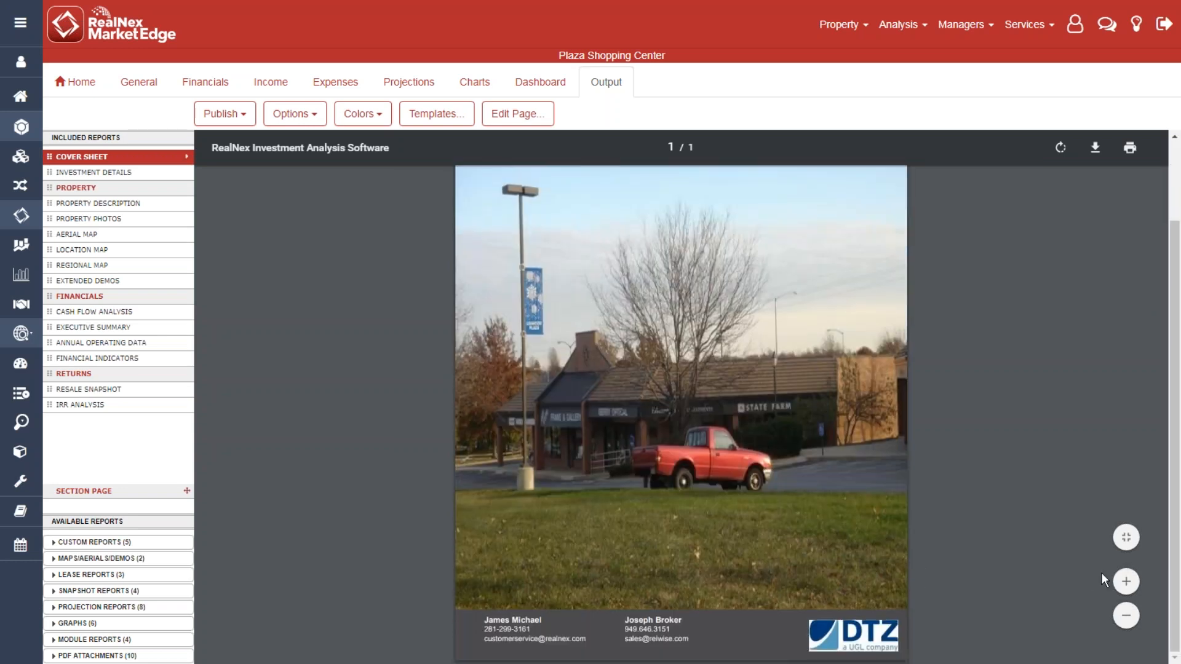
click(1124, 582)
click(1125, 583)
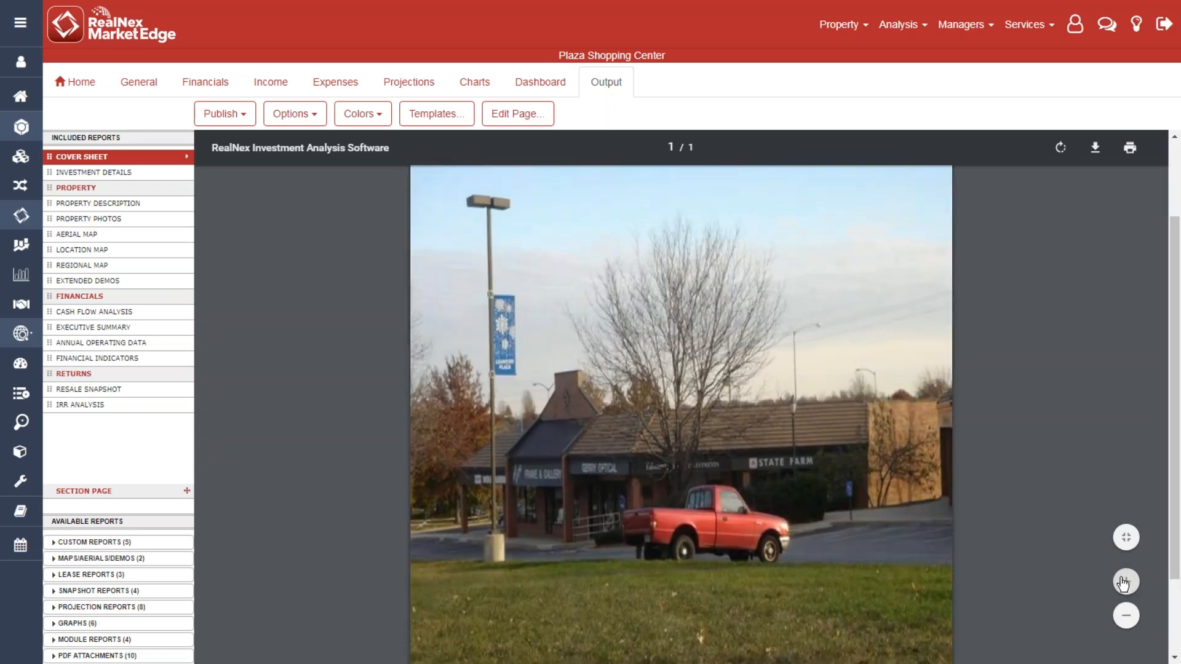
- Check the company logo in the footers of the cover sheet and the Cash Flow Analysis report, and return to the cover sheet
click(1124, 583)
scroll(1000, 566, down, 3)
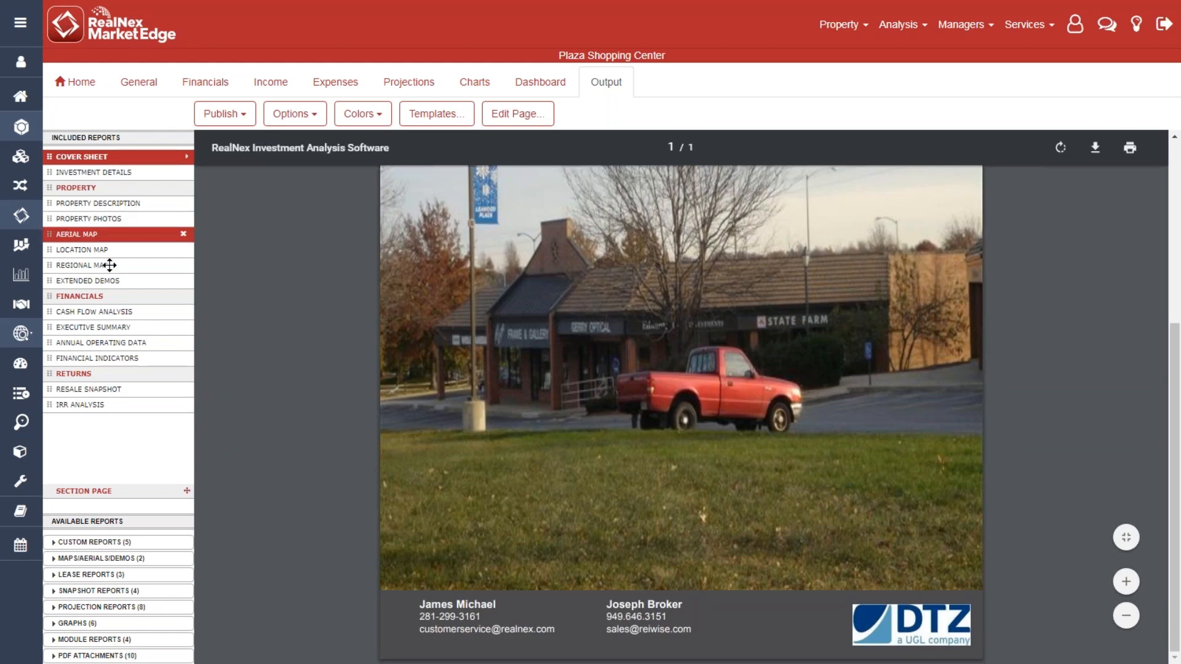
click(94, 312)
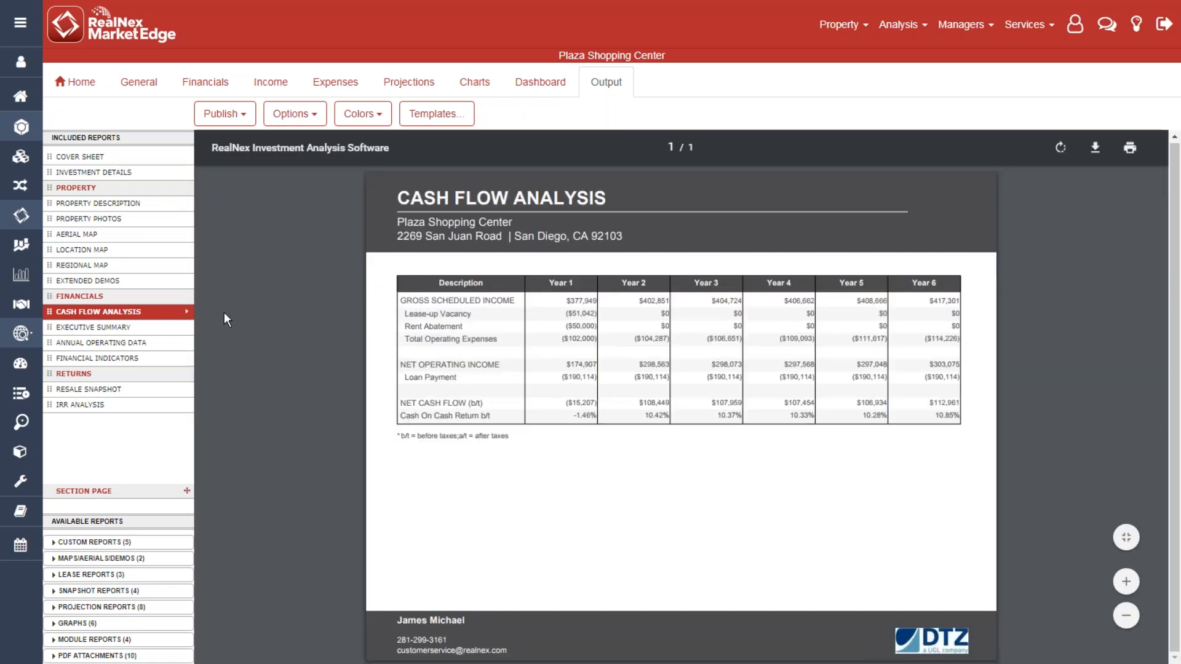
click(132, 156)
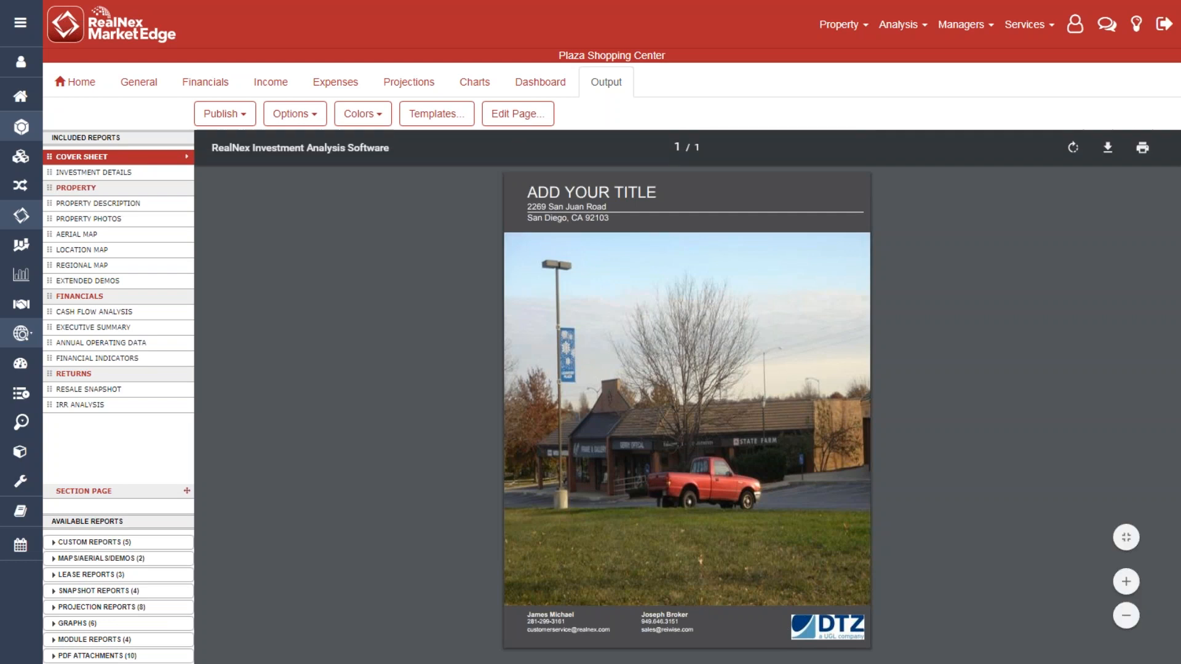
- Open the company section of the account settings, review its address fields, and return to the logo and color settings
click(1075, 24)
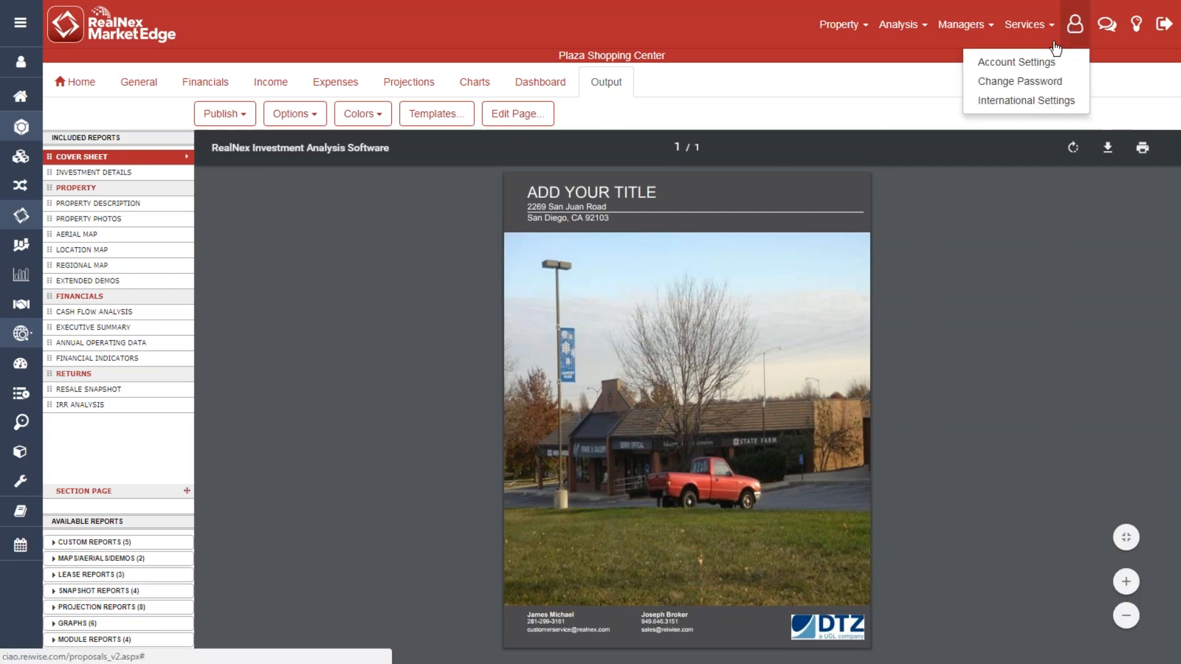
click(1021, 61)
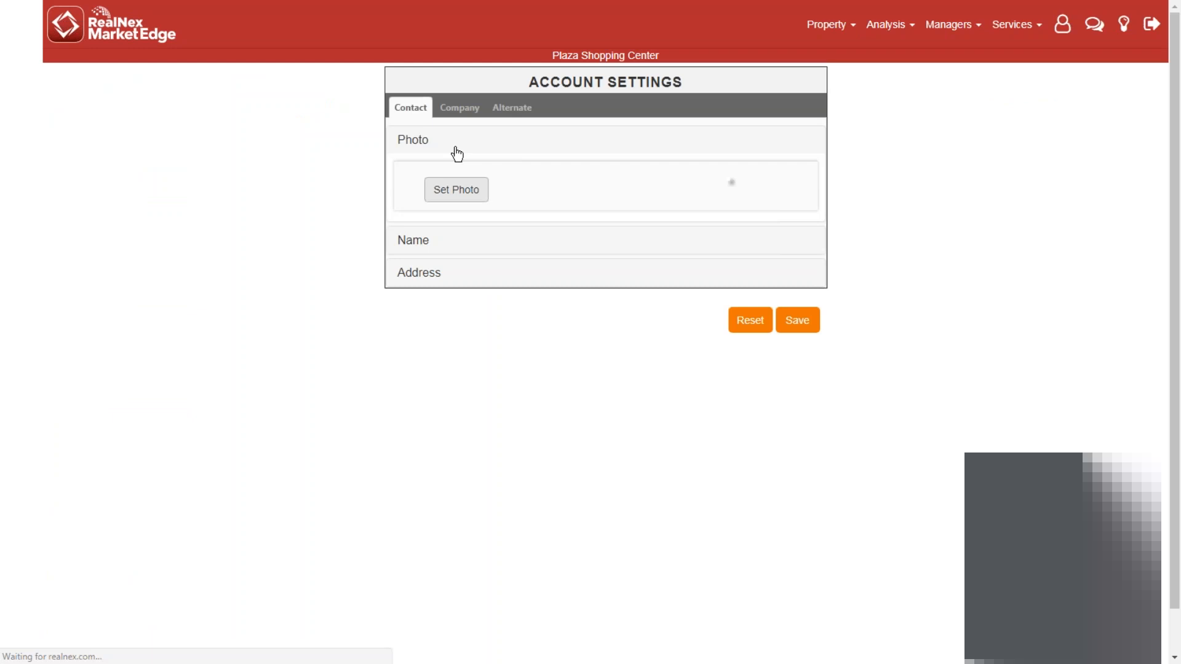
click(459, 108)
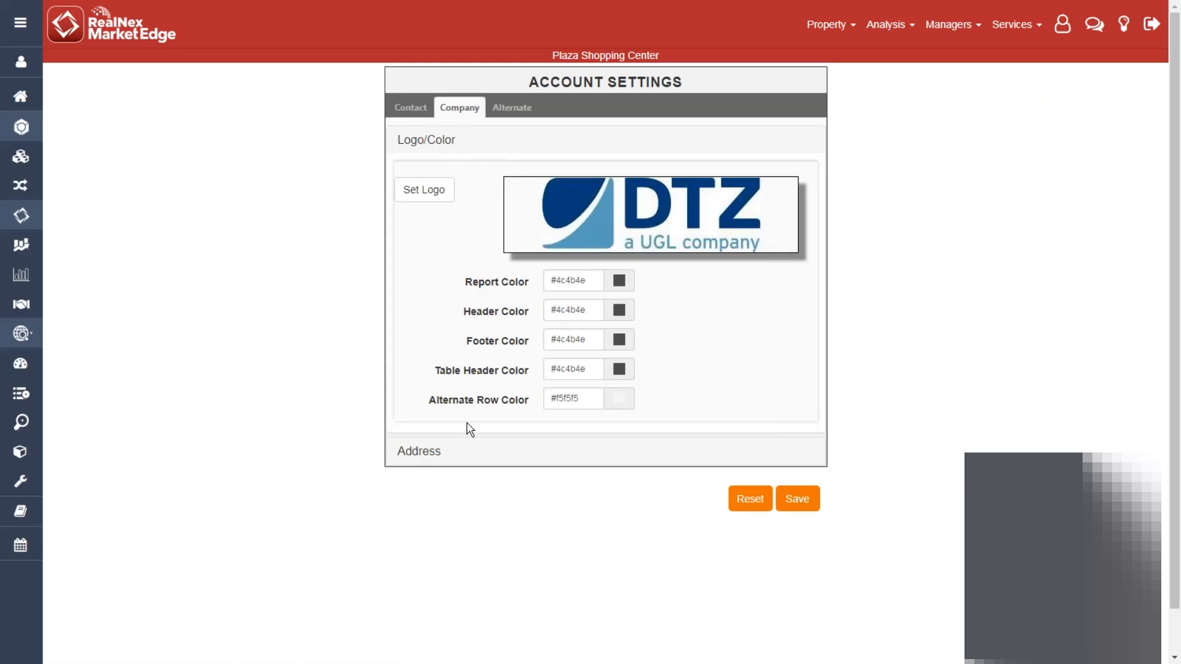
click(429, 452)
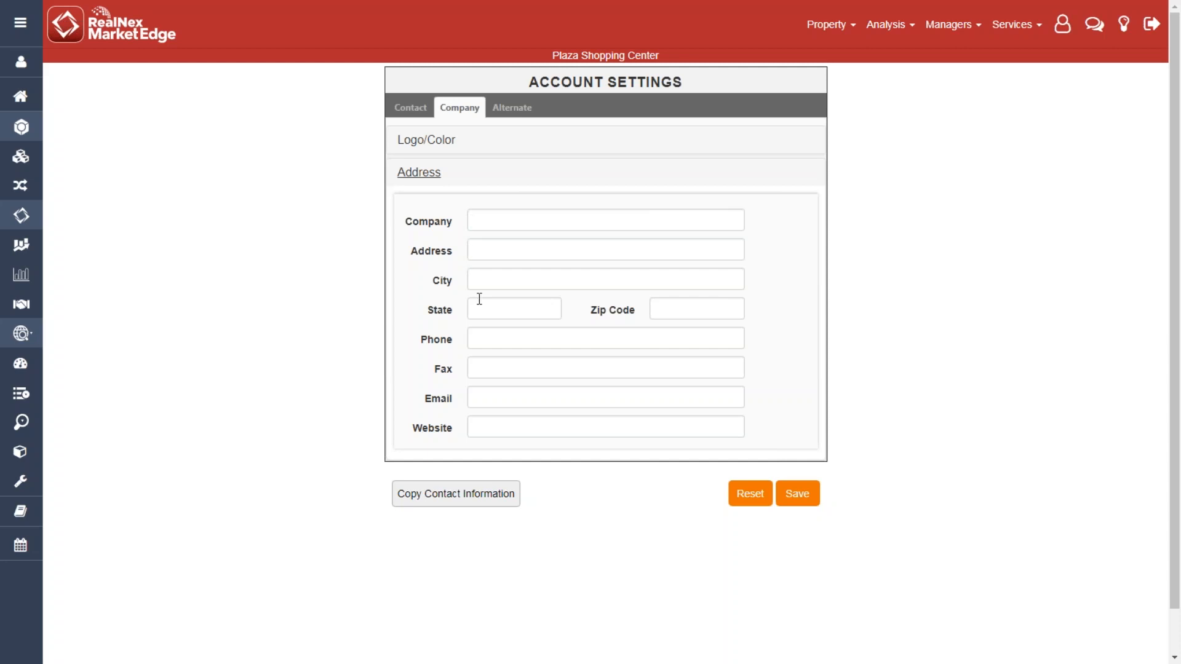
click(442, 148)
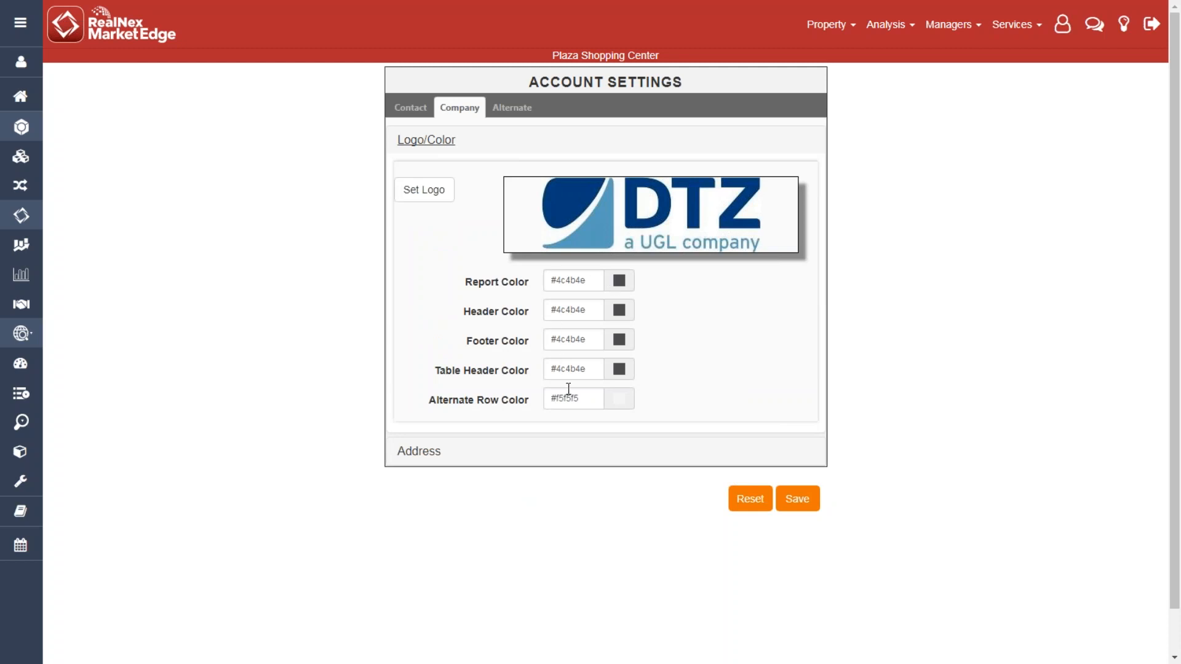
- Set the company's report color to the dark blue #0a3894
click(620, 283)
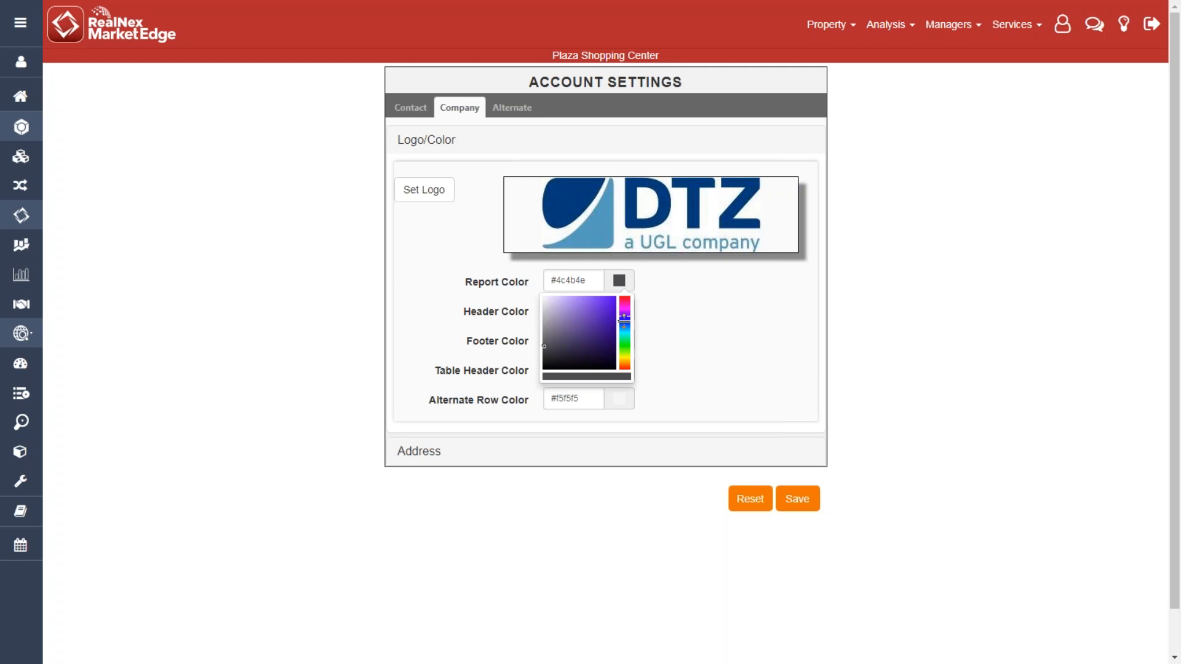
drag(623, 318, 625, 325)
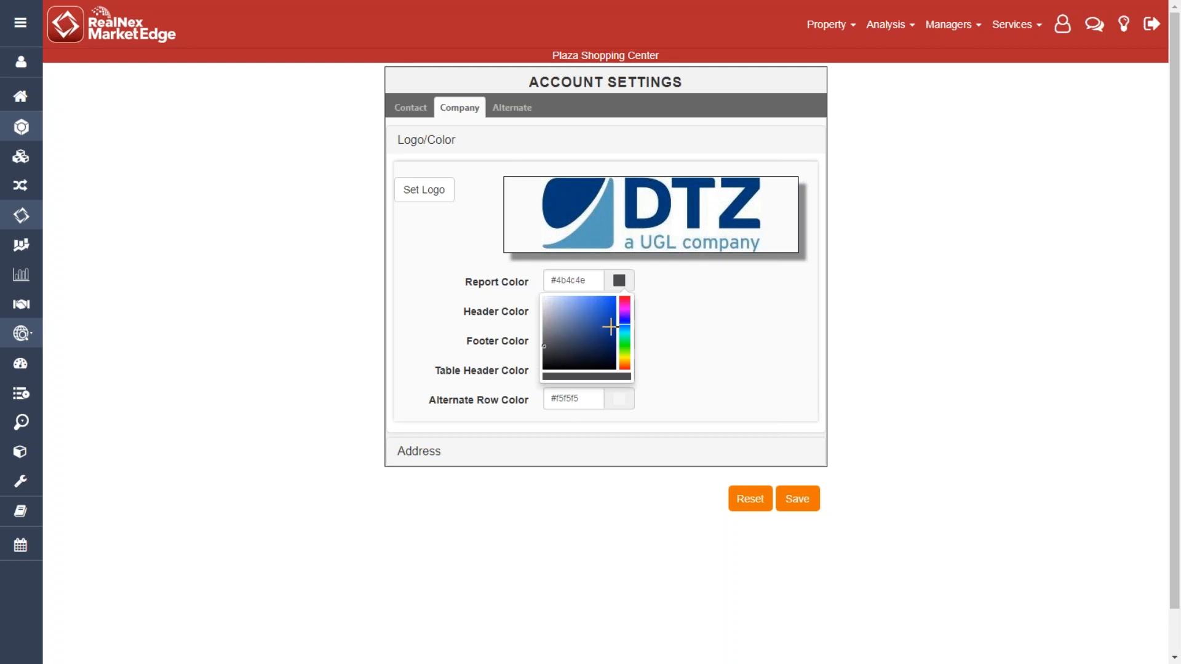
click(610, 327)
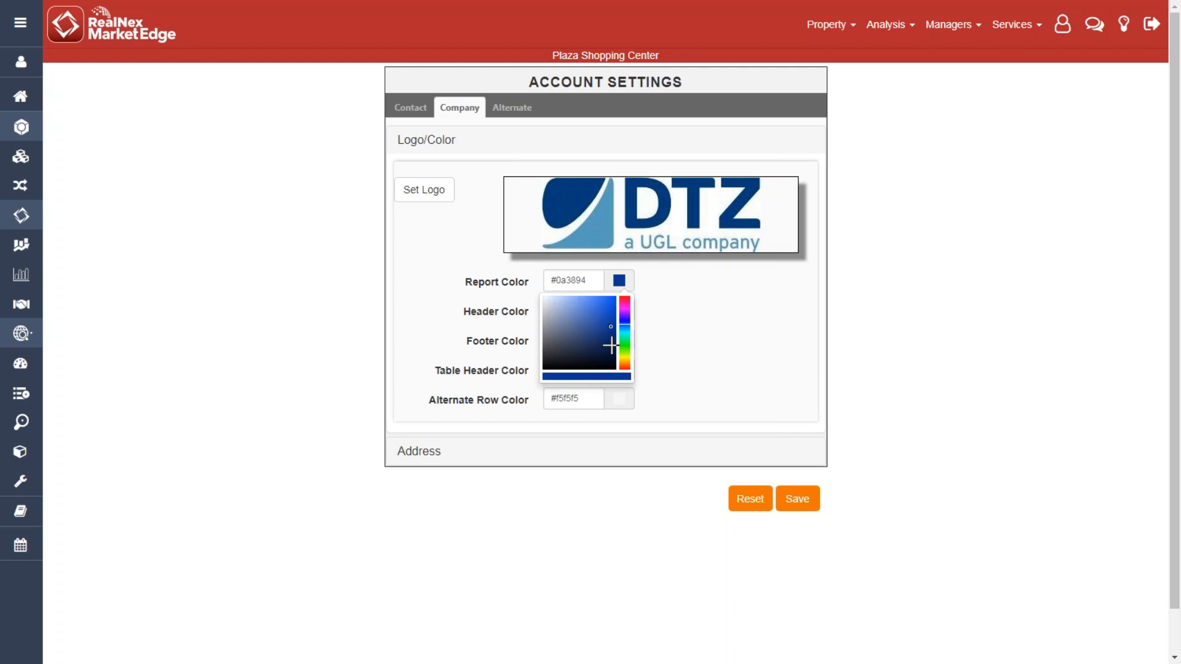
click(694, 348)
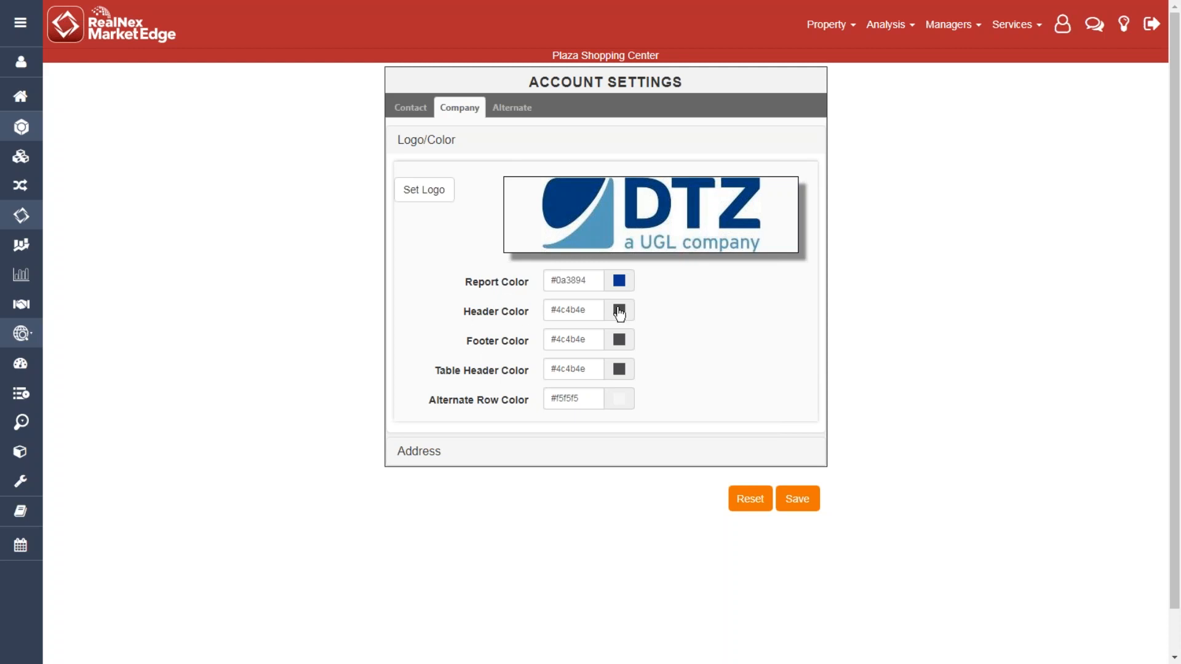
double_click(572, 278)
- Set the company's header color to the dark blue #0a0a94
click(620, 313)
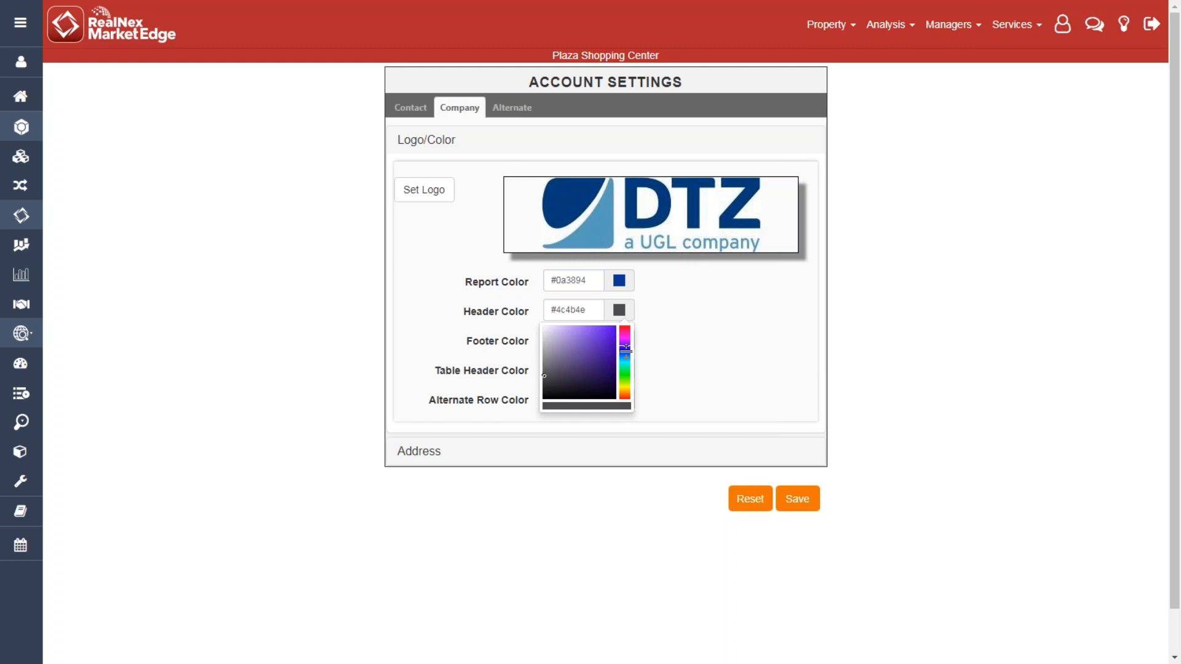
click(625, 349)
click(610, 352)
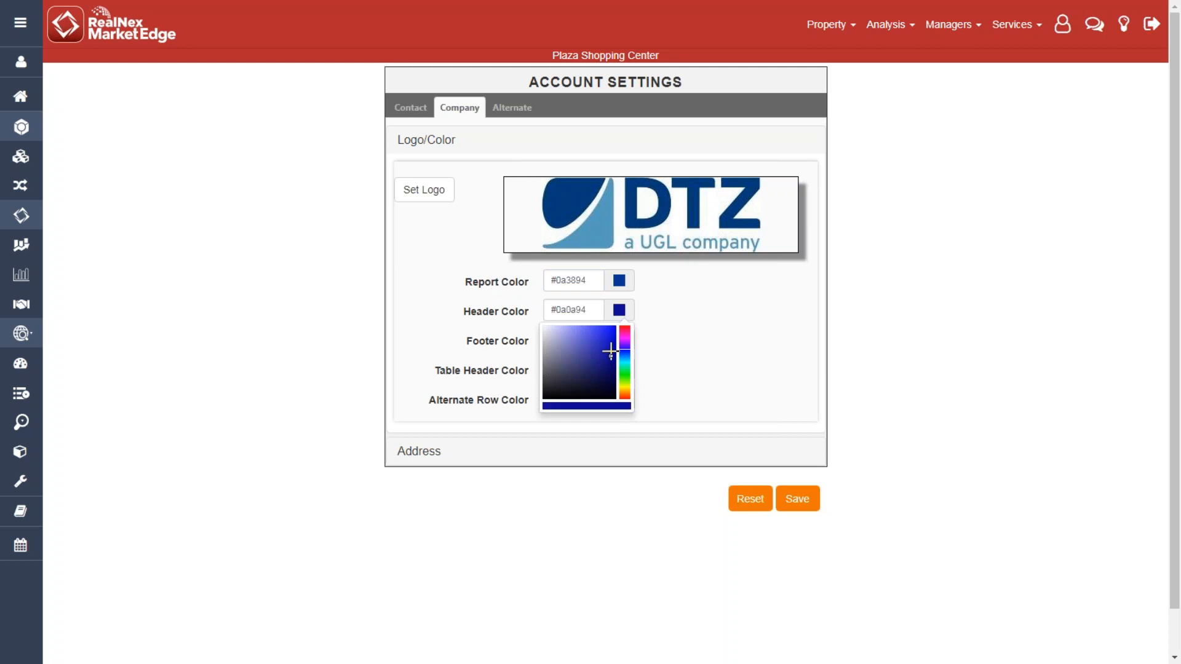
- Copy the header color #0a0a94 to the footer color and save the account settings
double_click(575, 314)
key(ctrl+c)
click(574, 339)
double_click(574, 339)
key(ctrl+v)
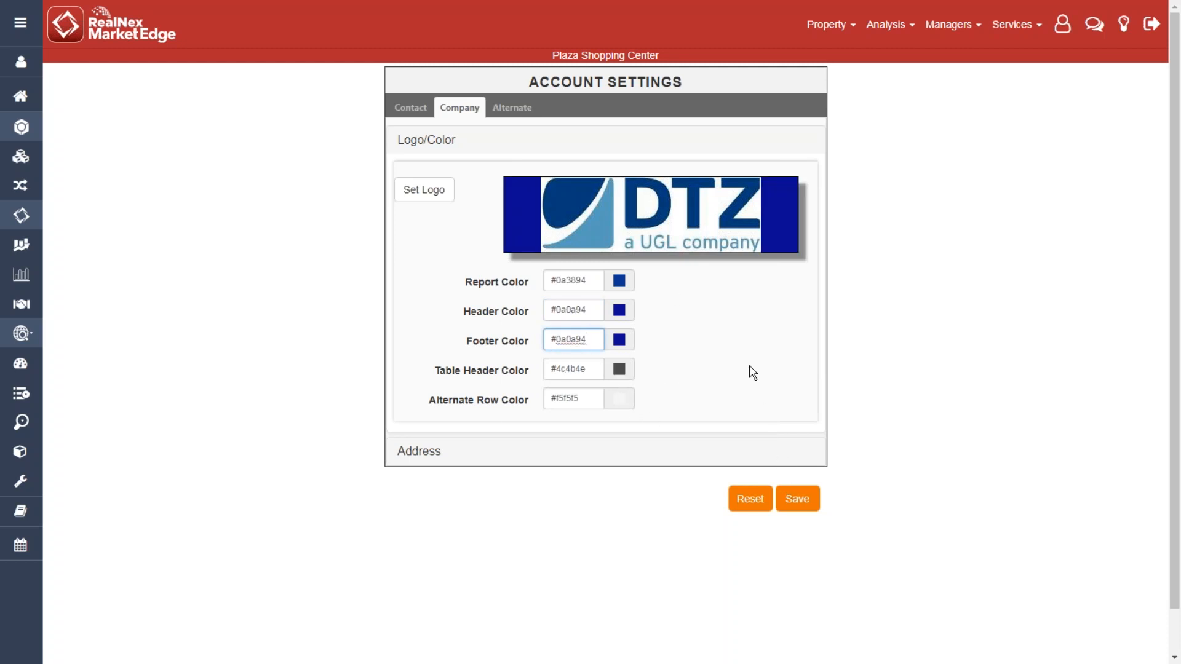
click(796, 501)
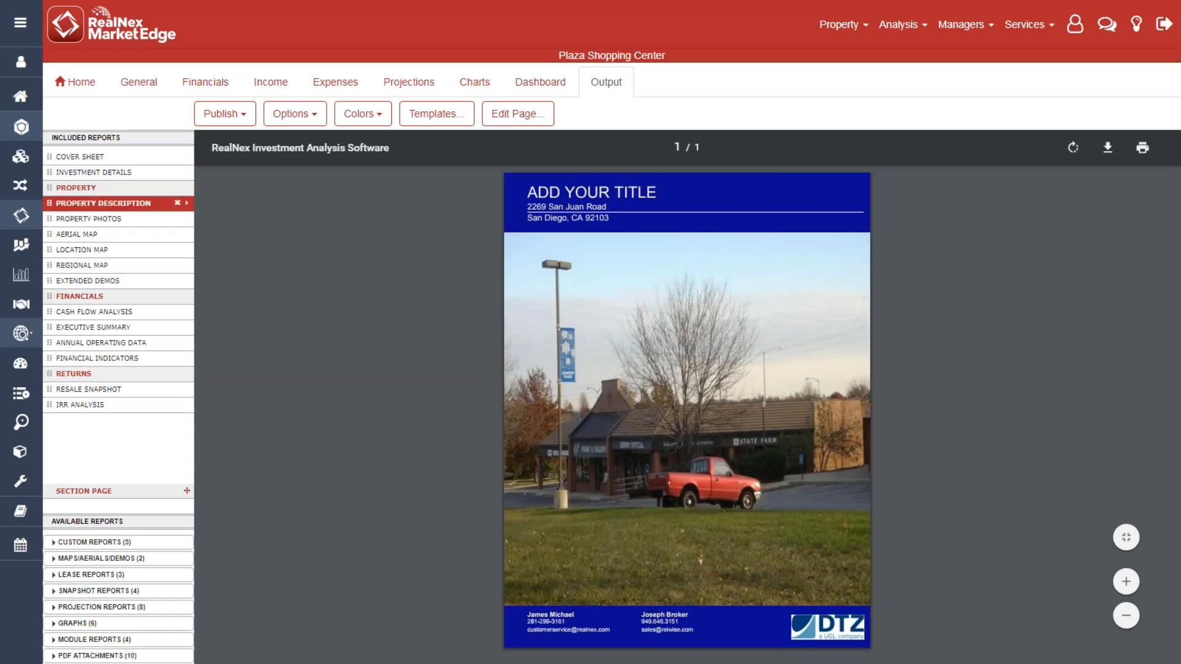
- Preview the Property Description and Cash Flow Analysis reports to check the company colors
click(99, 204)
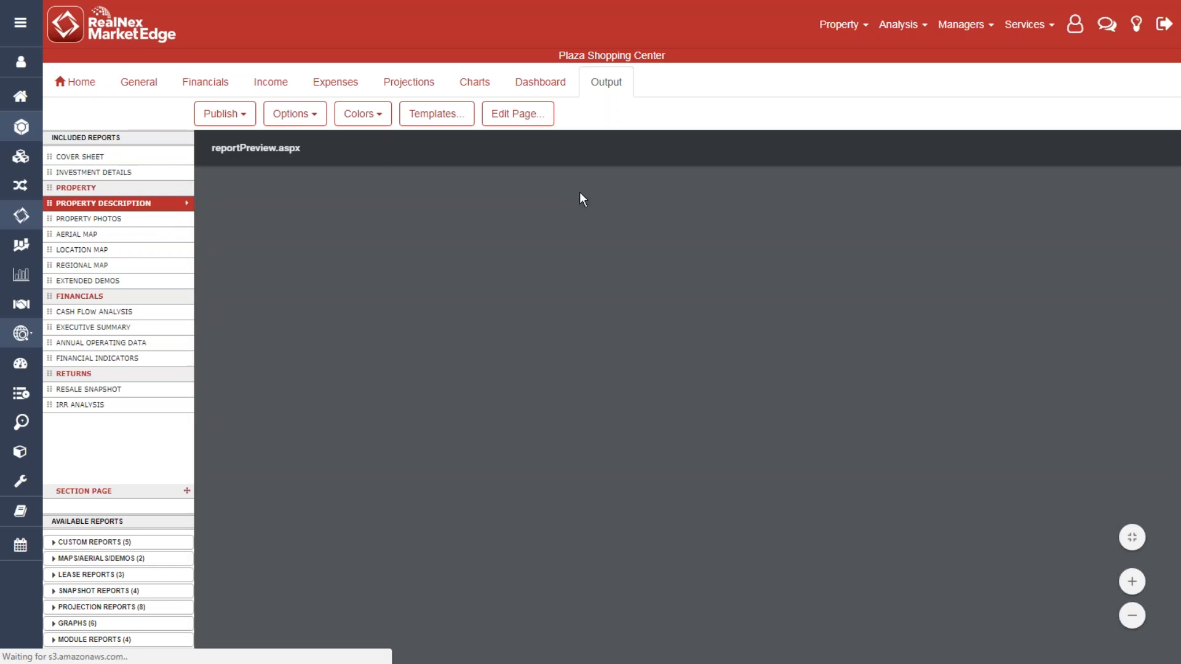
click(92, 312)
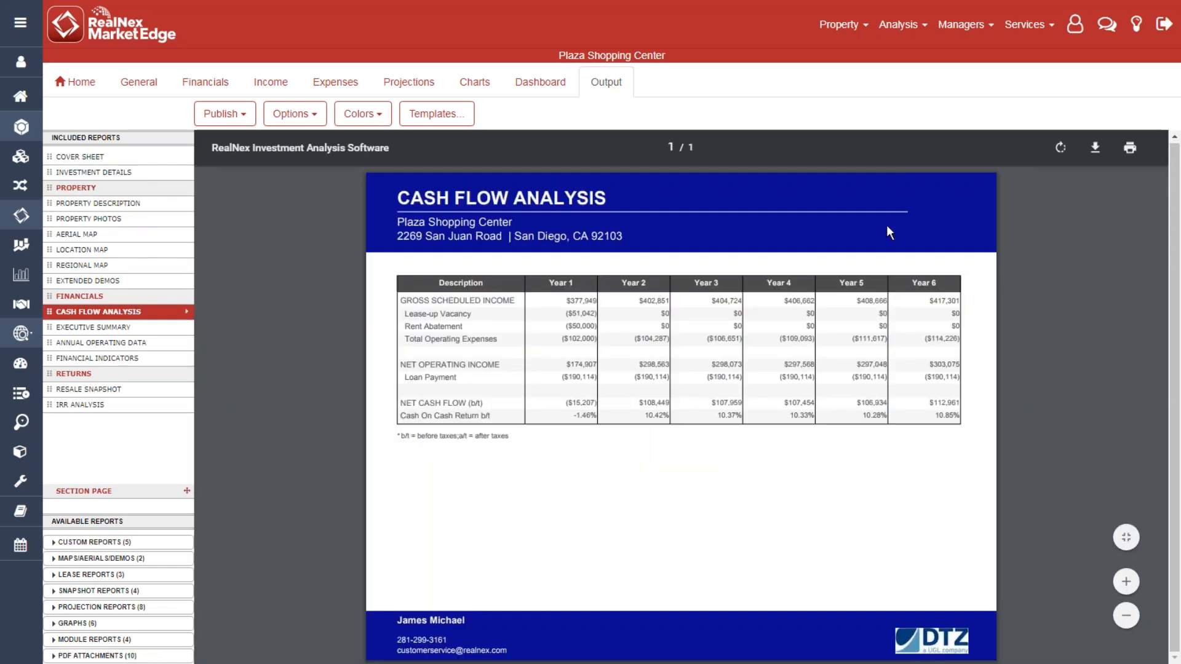
click(1077, 24)
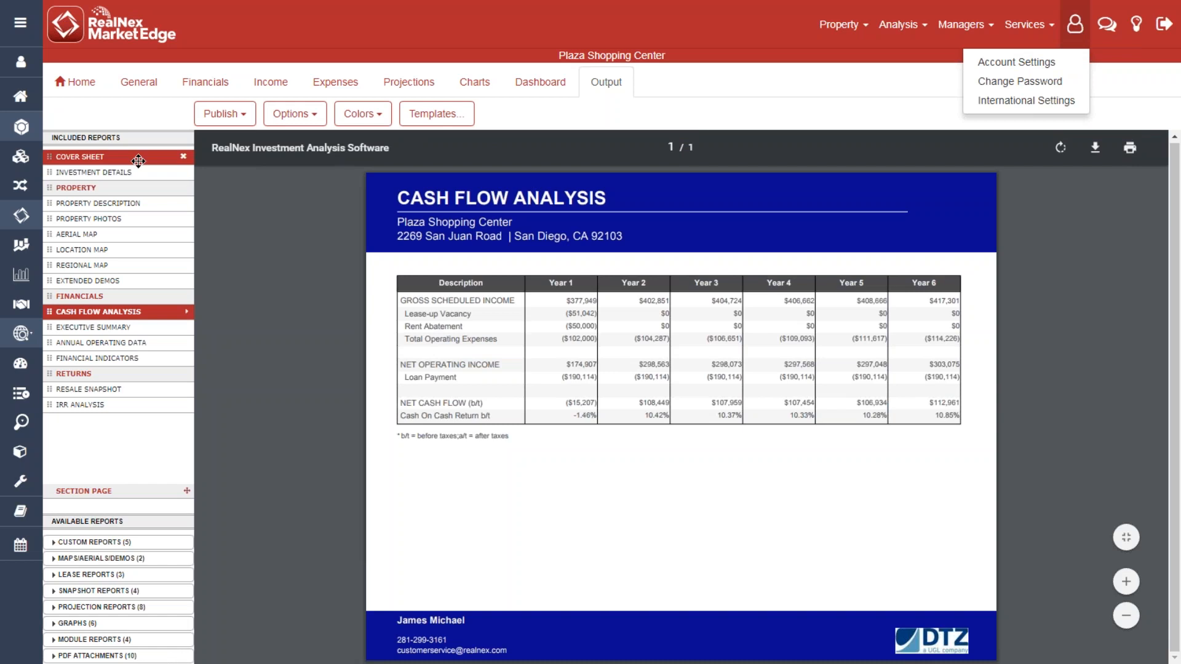
- Display the cover sheet and set this report's header color to the brighter blue #1010e3
click(138, 161)
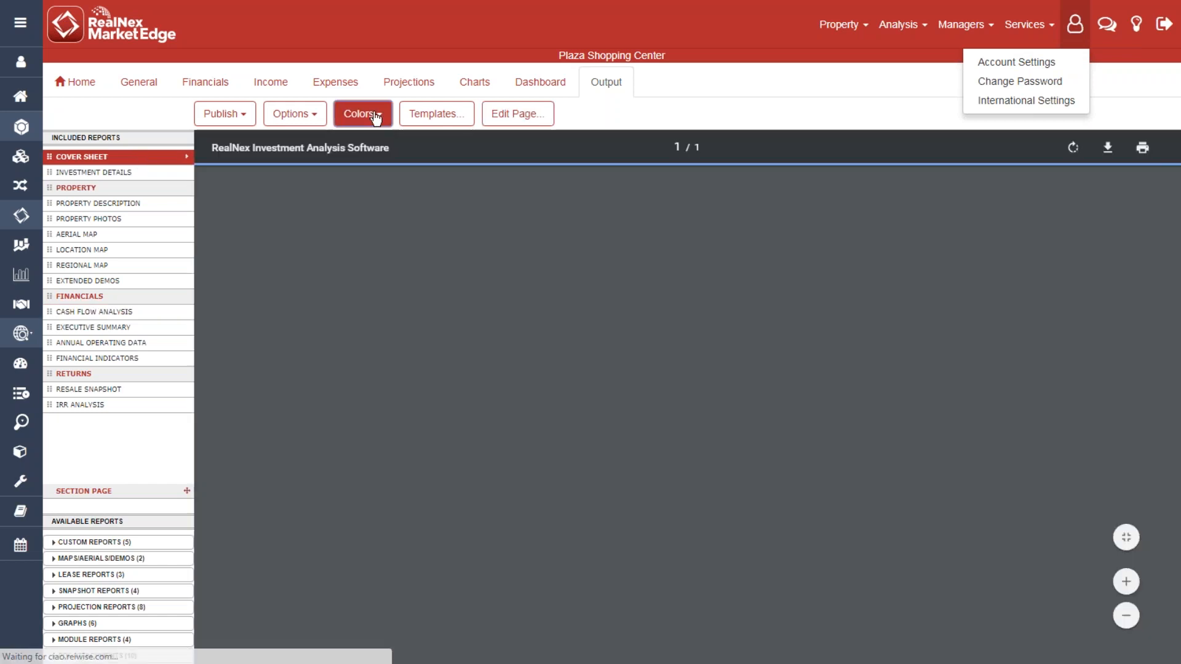
click(372, 114)
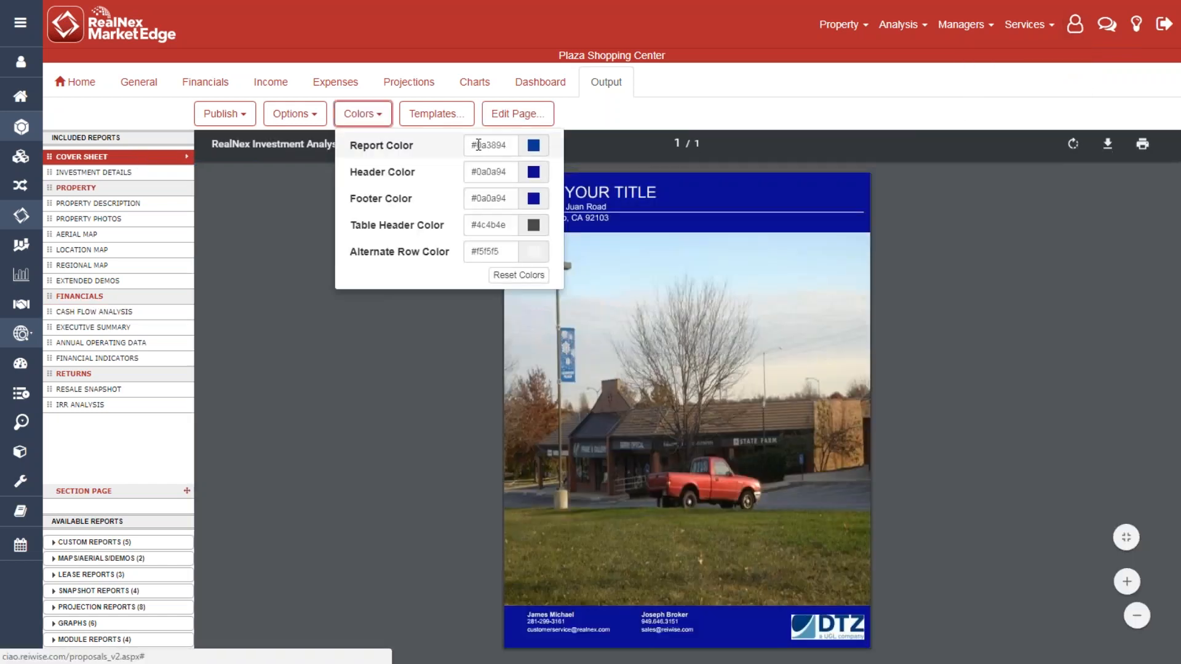
click(533, 173)
click(525, 195)
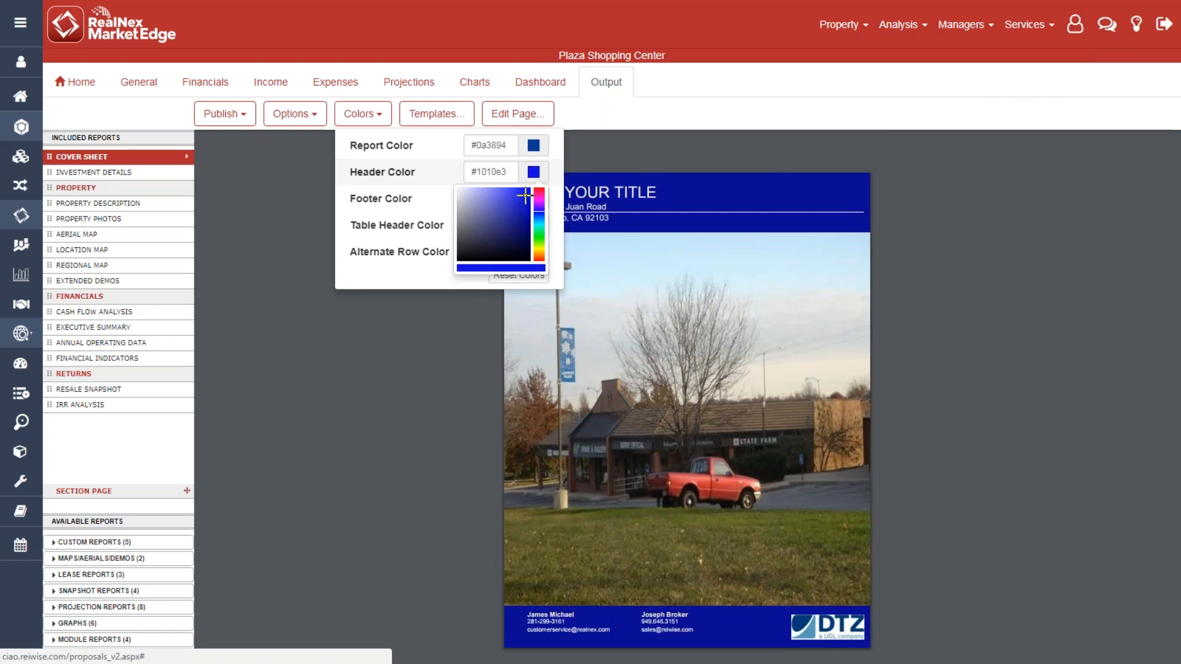
click(524, 177)
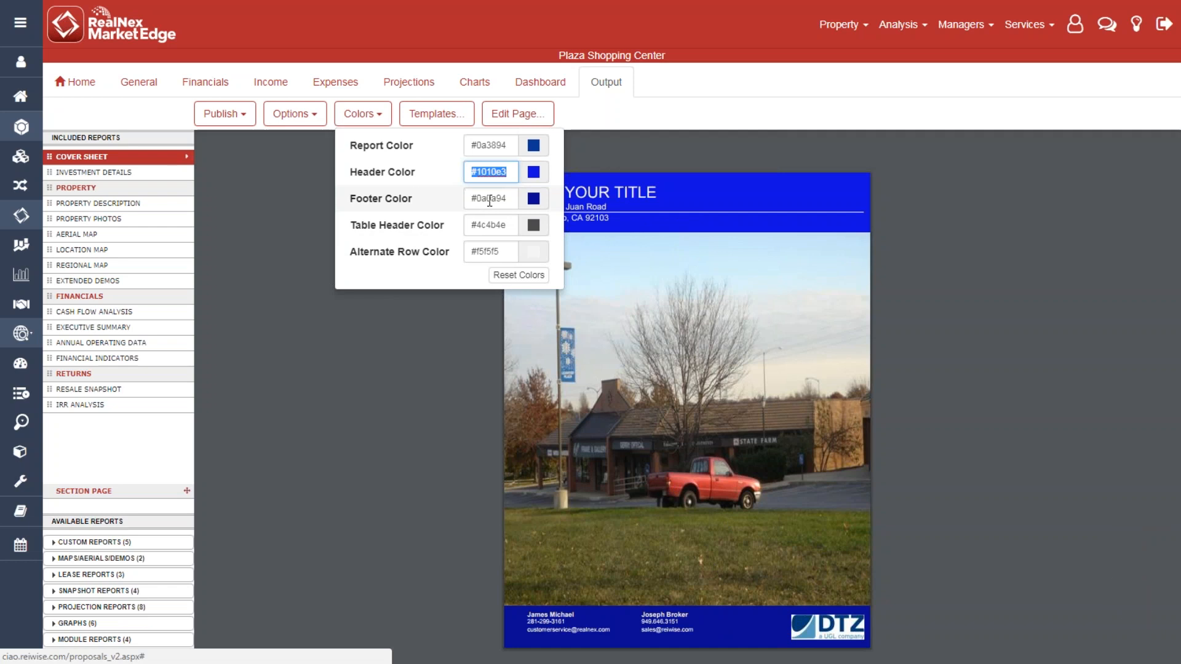
- Set this report's footer color to the violet-blue #5e48e8 and close the color settings
click(534, 199)
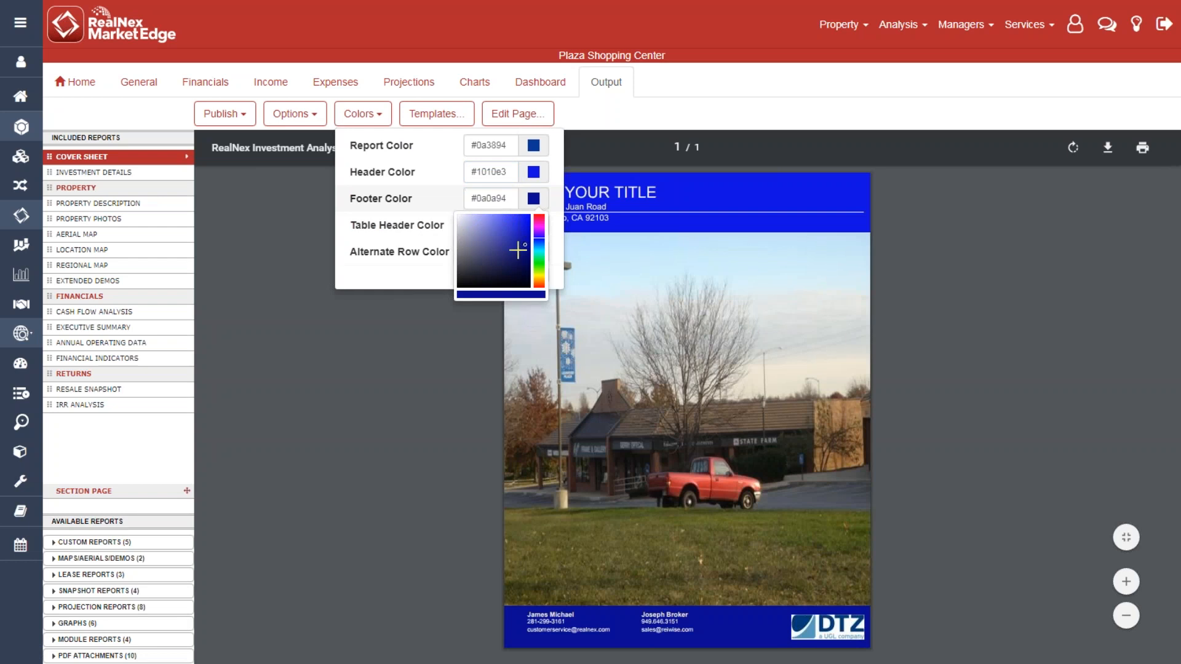
mouse_move(537, 240)
mouse_down()
mouse_move(542, 289)
mouse_move(542, 214)
mouse_move(540, 234)
mouse_up()
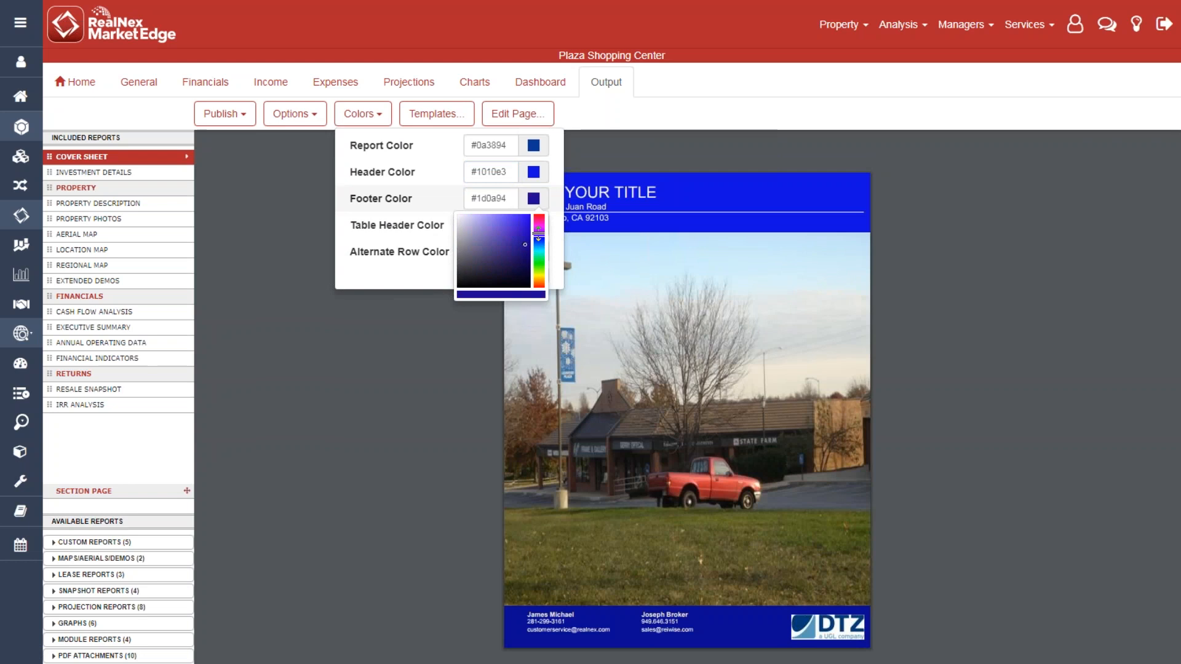
click(508, 220)
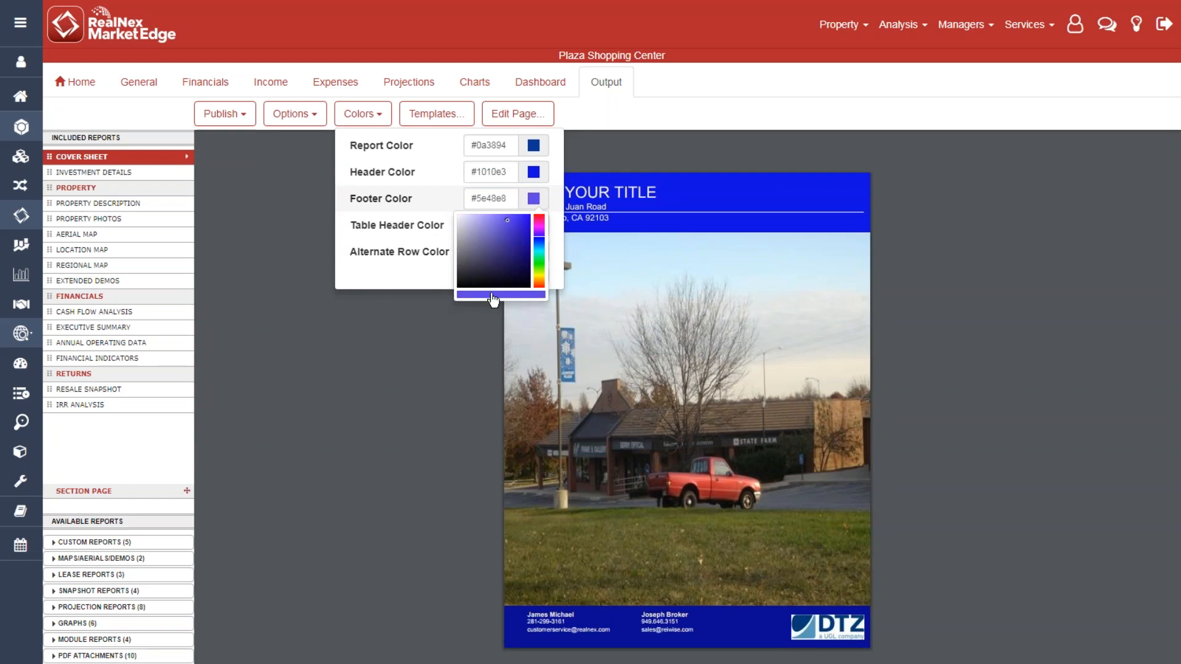
click(444, 206)
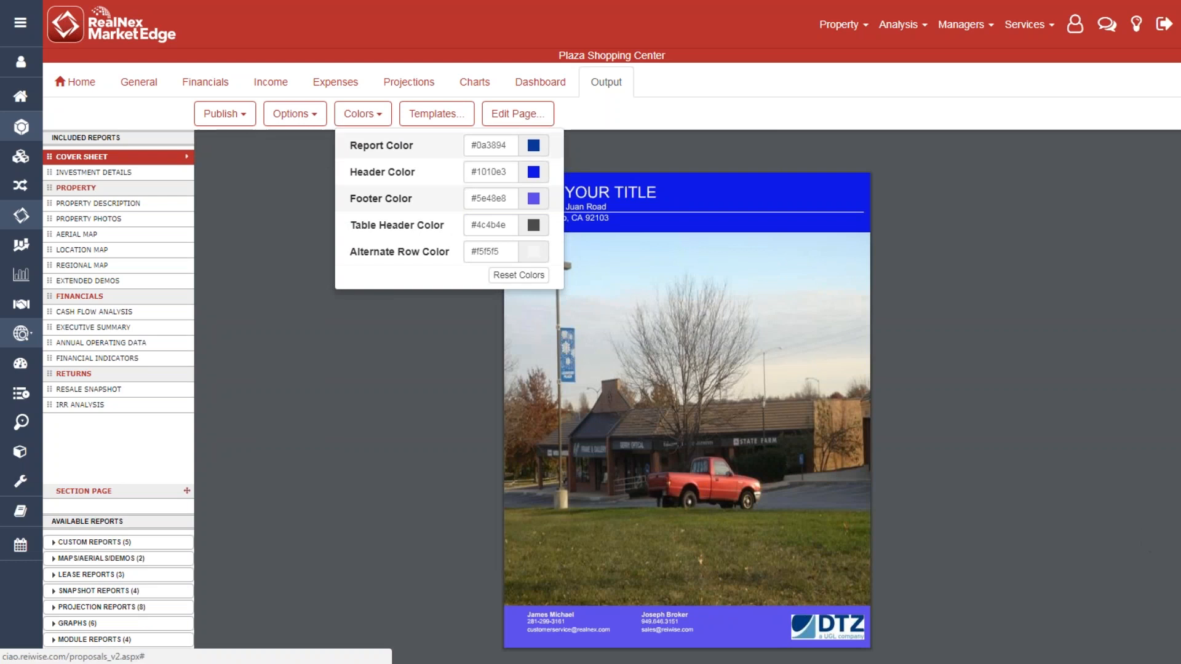
click(361, 116)
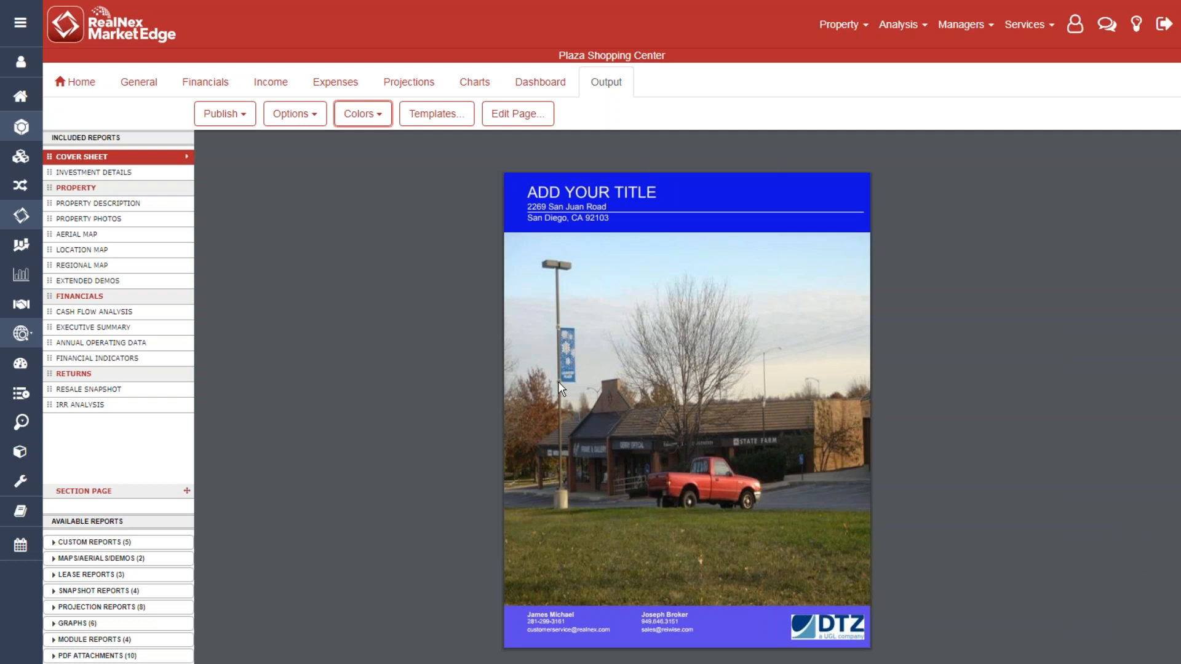
- Preview the full proposal and adjust the zoom to check the cover page's header and footer colors
click(242, 120)
click(255, 159)
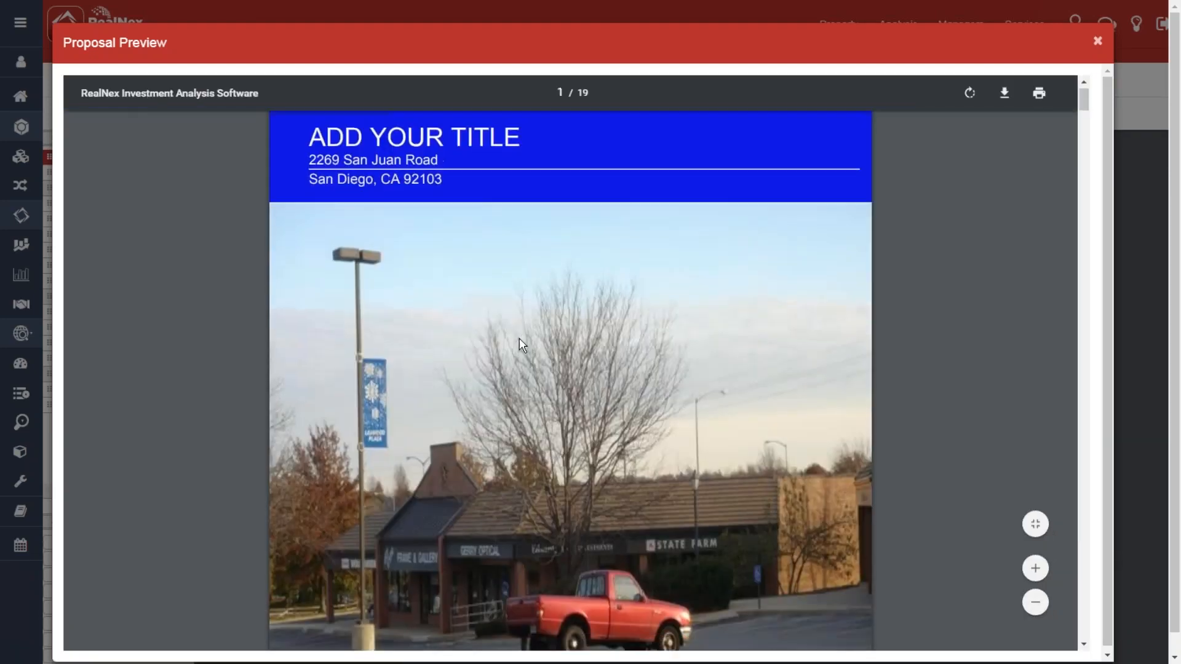
scroll(865, 456, down, 1)
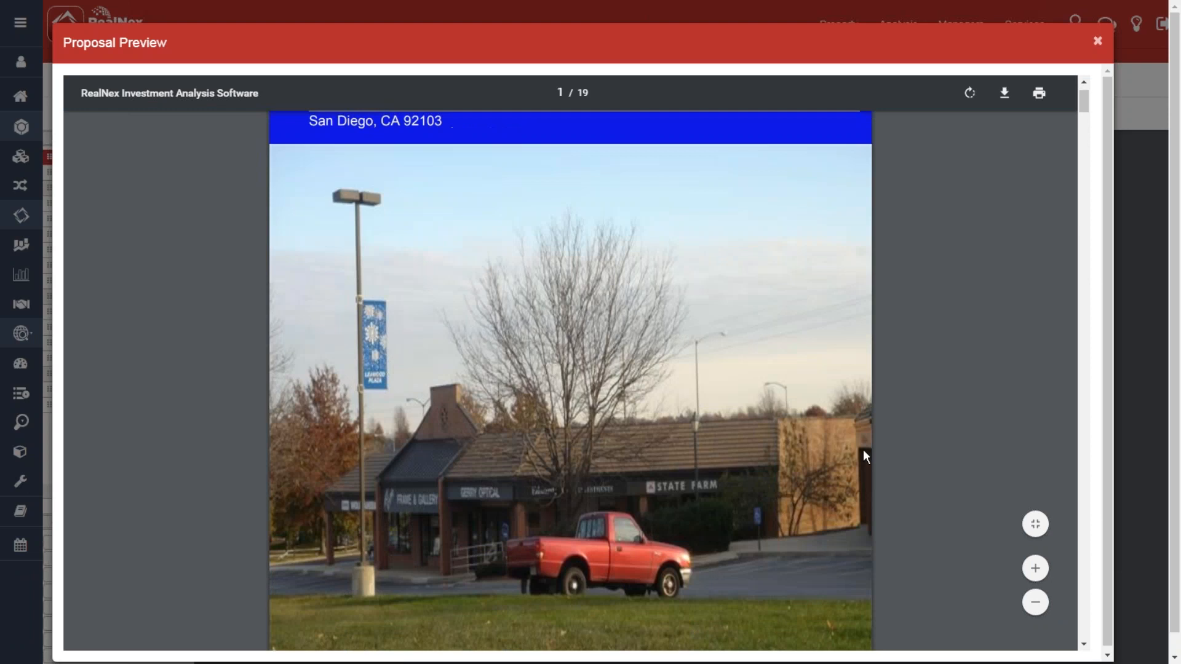
click(1034, 571)
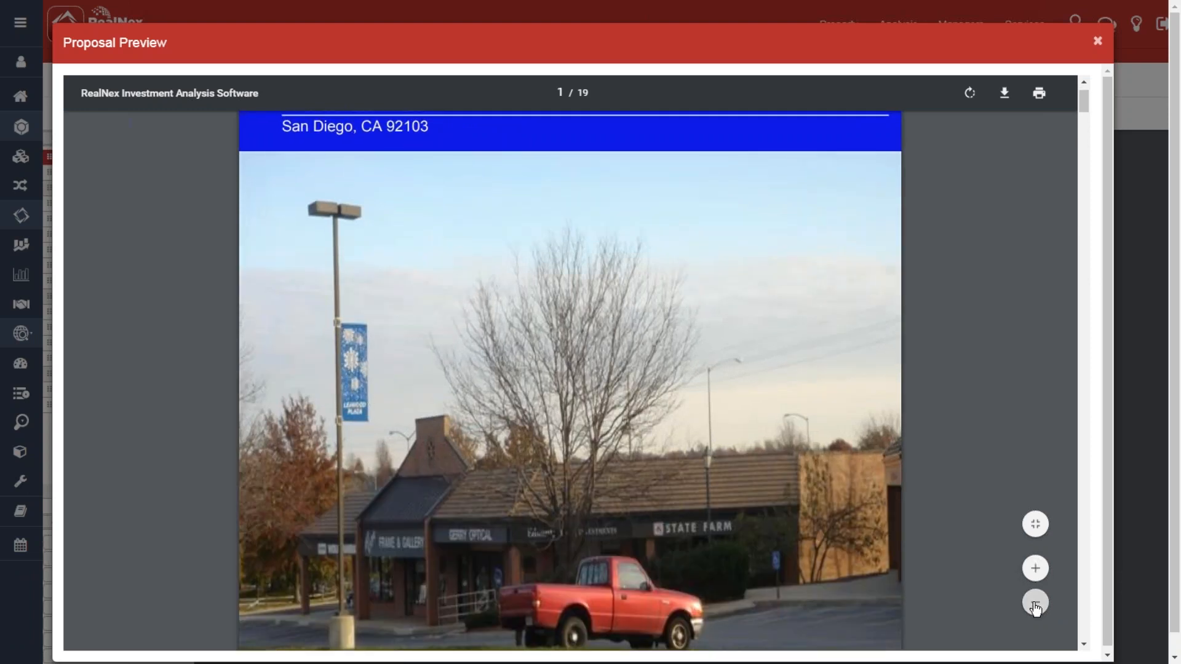
click(1036, 604)
click(1036, 604)
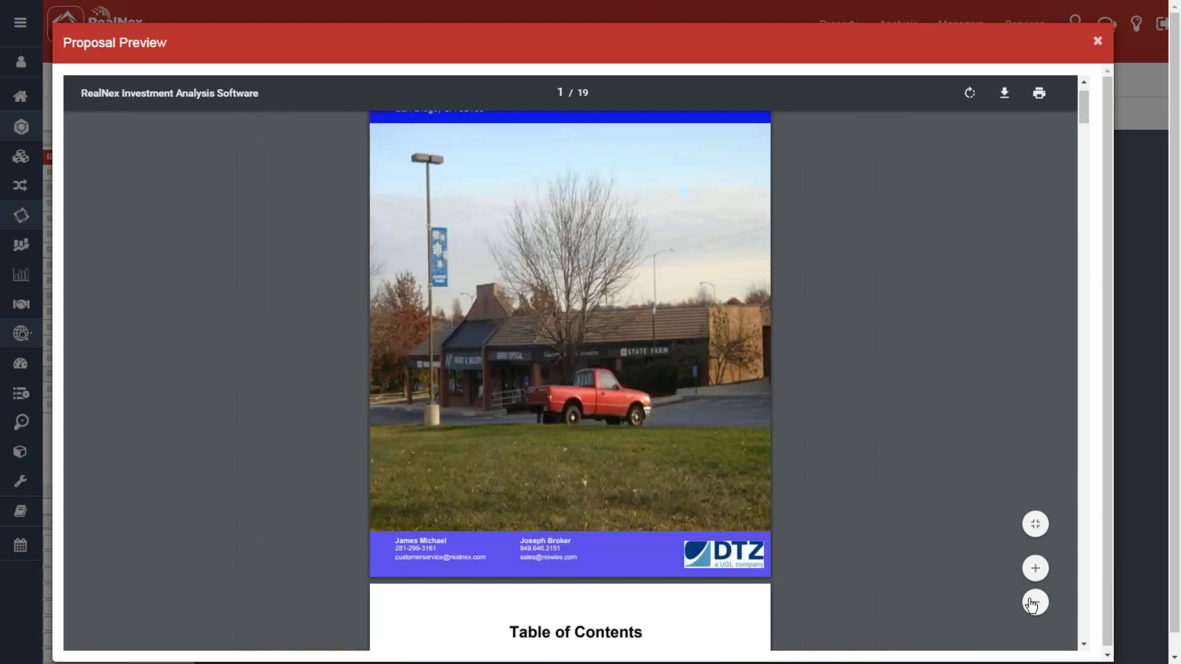
click(1036, 568)
- Review the proposal's table of contents, Investment Details, Property section and Property Description pages and close the preview
scroll(921, 524, down, 10)
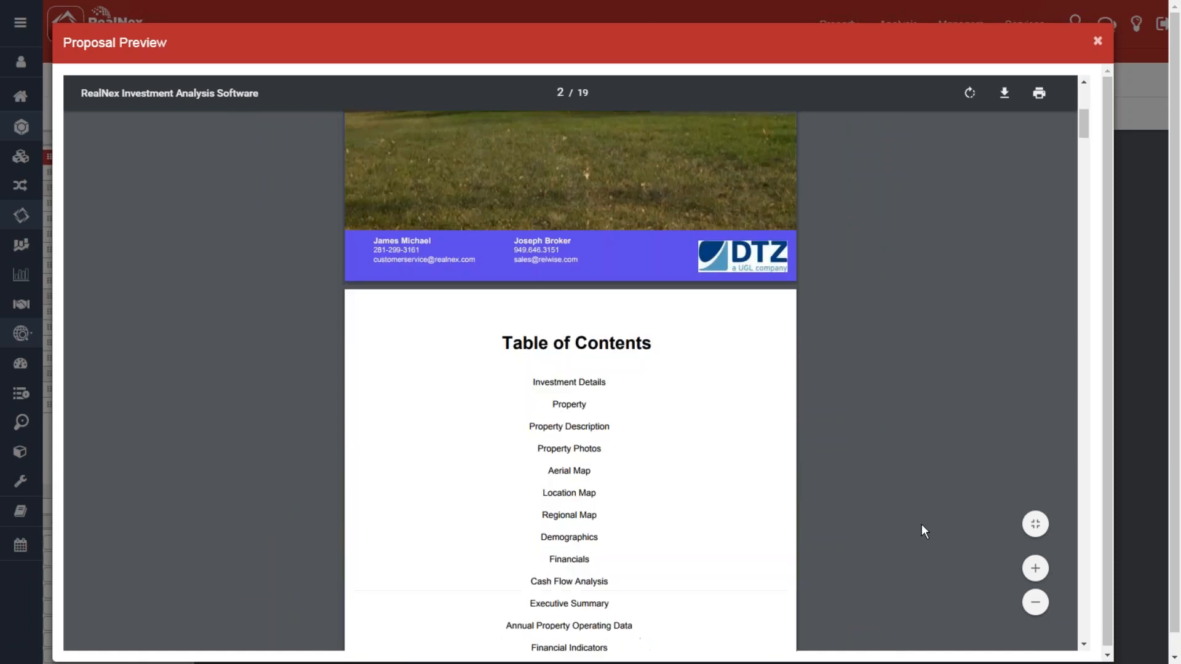
scroll(921, 527, down, 10)
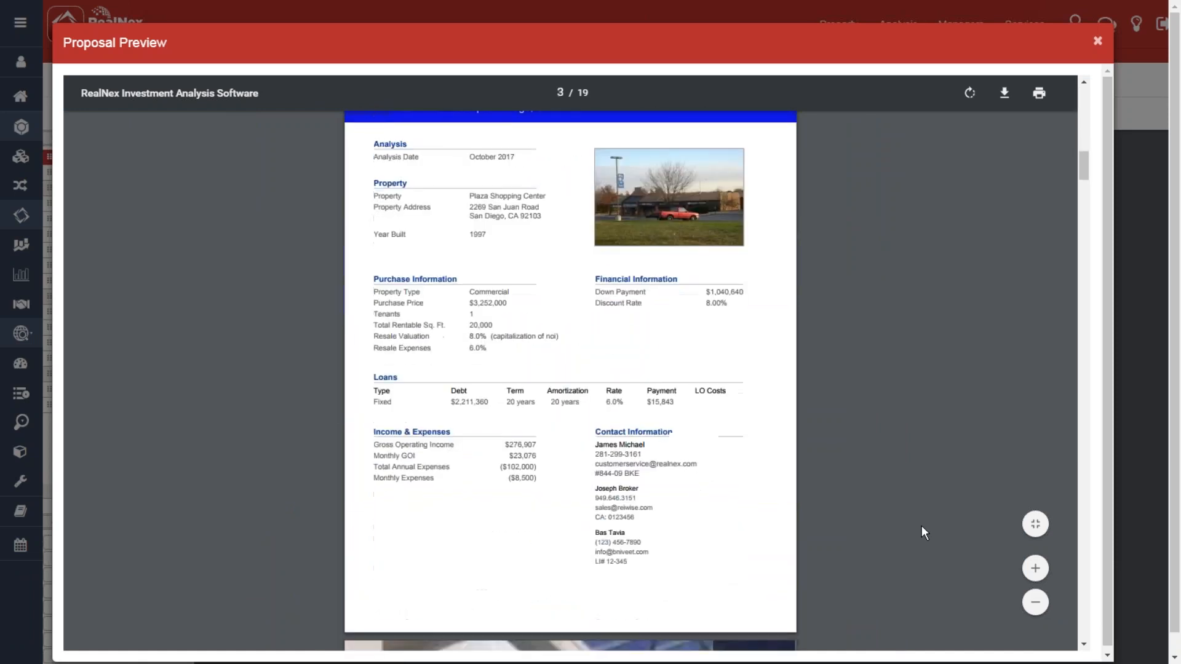
scroll(921, 525, down, 10)
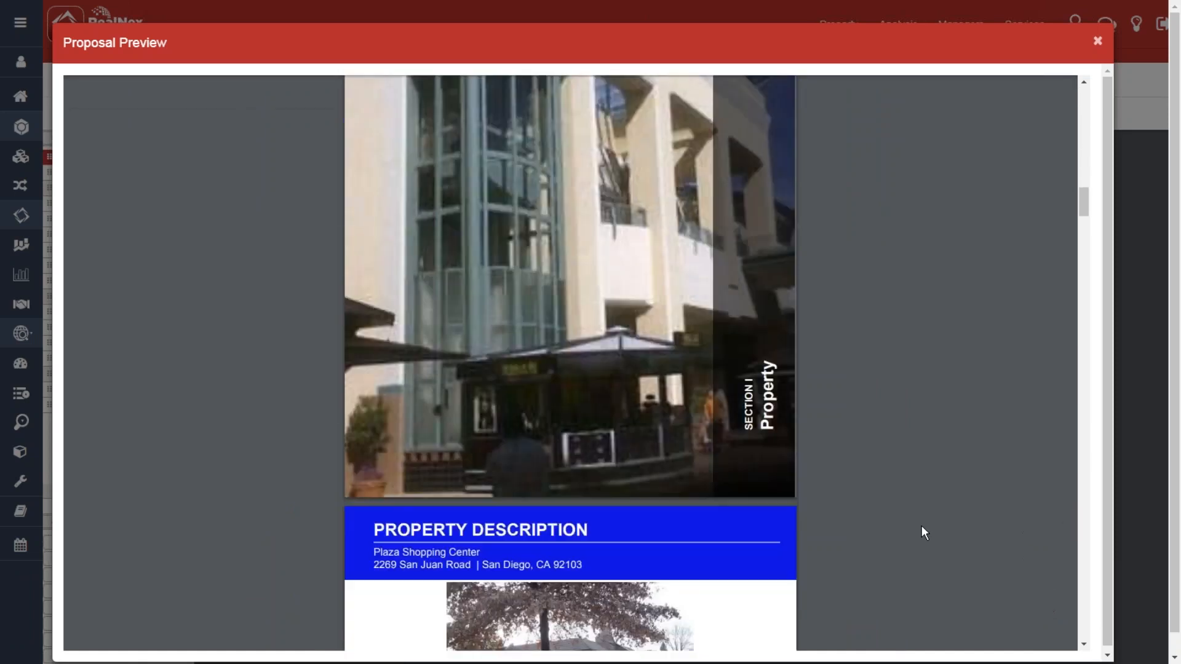
scroll(922, 534, down, 2)
scroll(922, 534, up, 1)
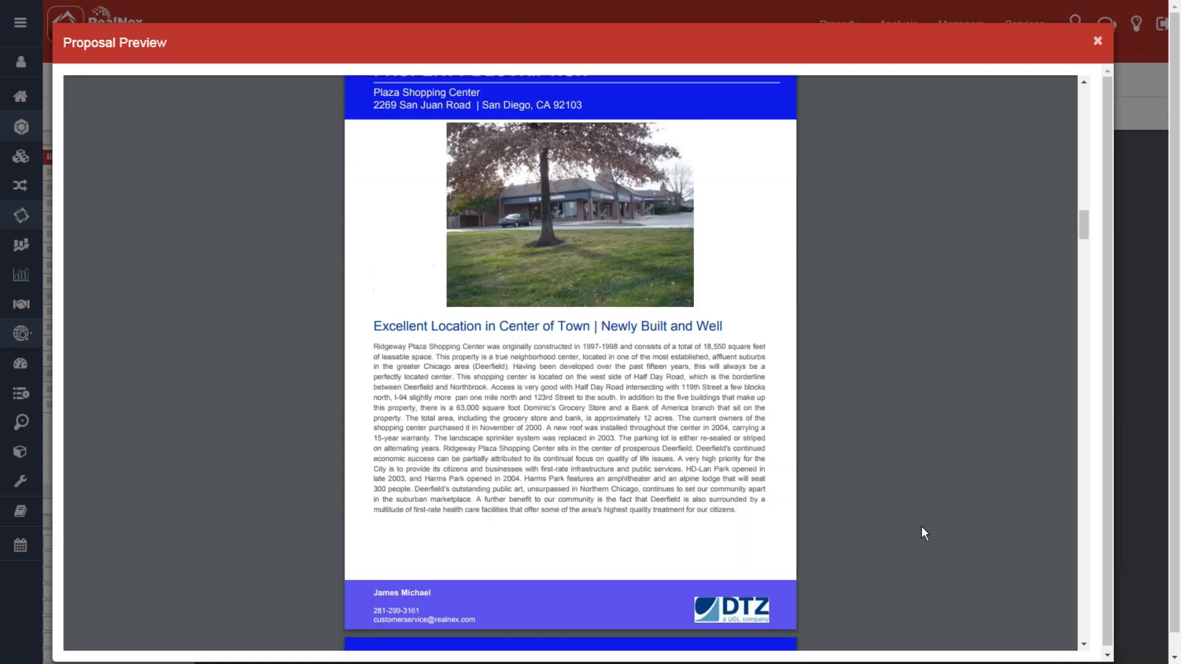
scroll(921, 527, up, 1)
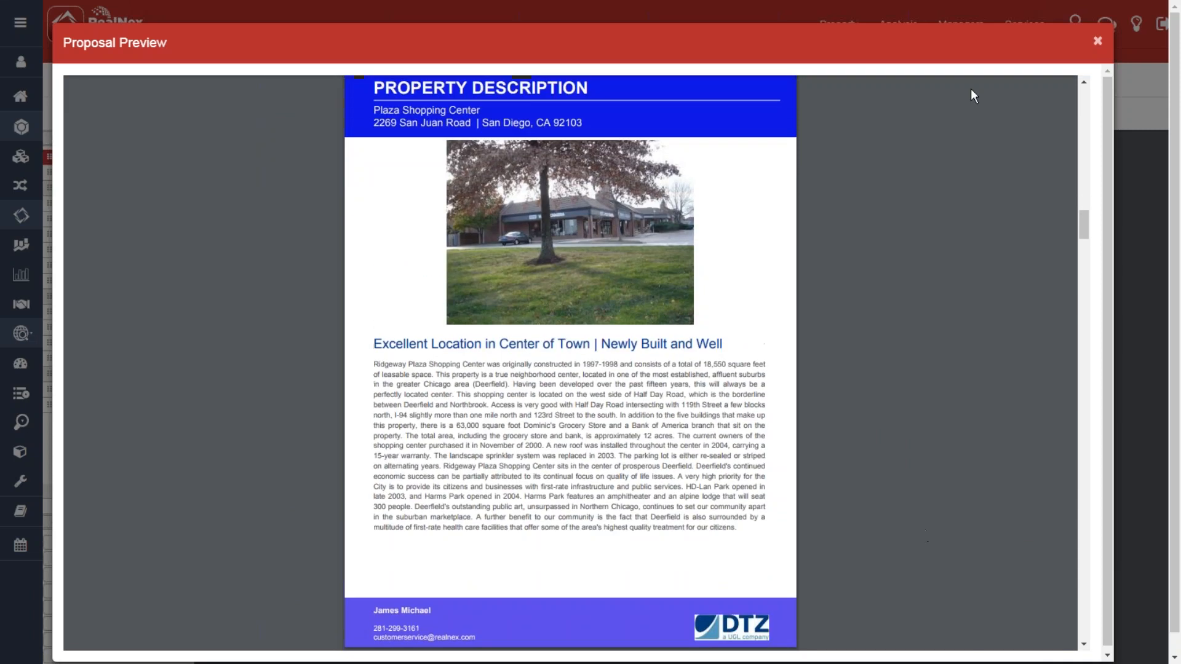
click(1100, 45)
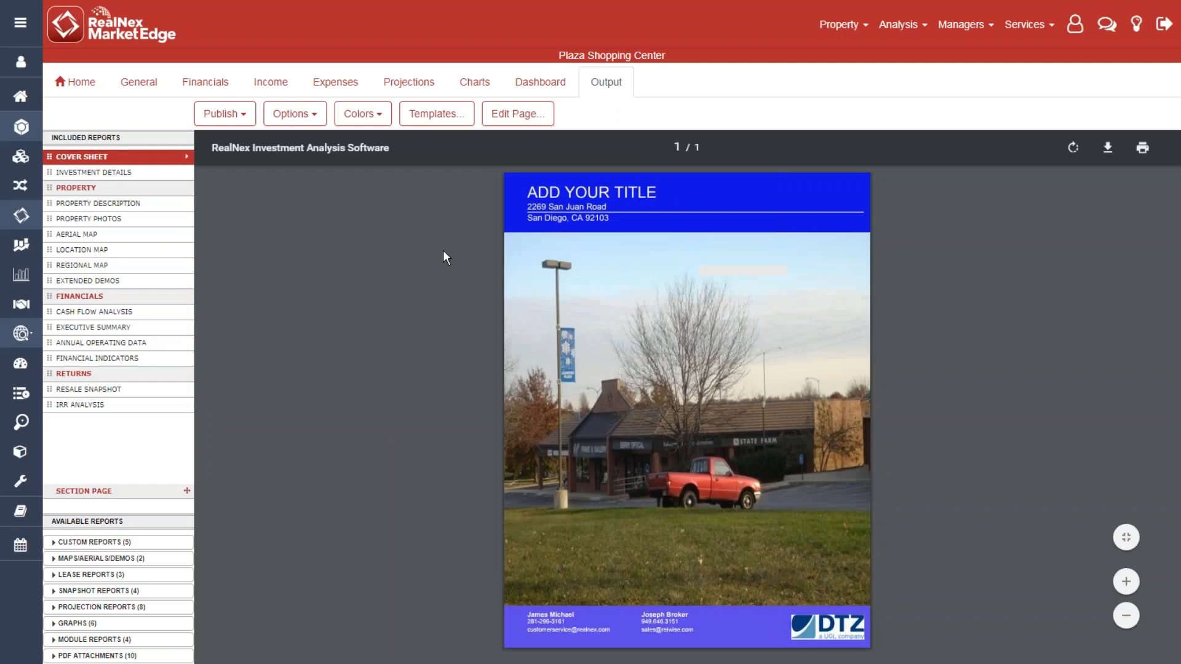
- Set this report's footer color to white and apply it to the cover sheet
click(362, 114)
drag(472, 198, 480, 198)
double_click(480, 198)
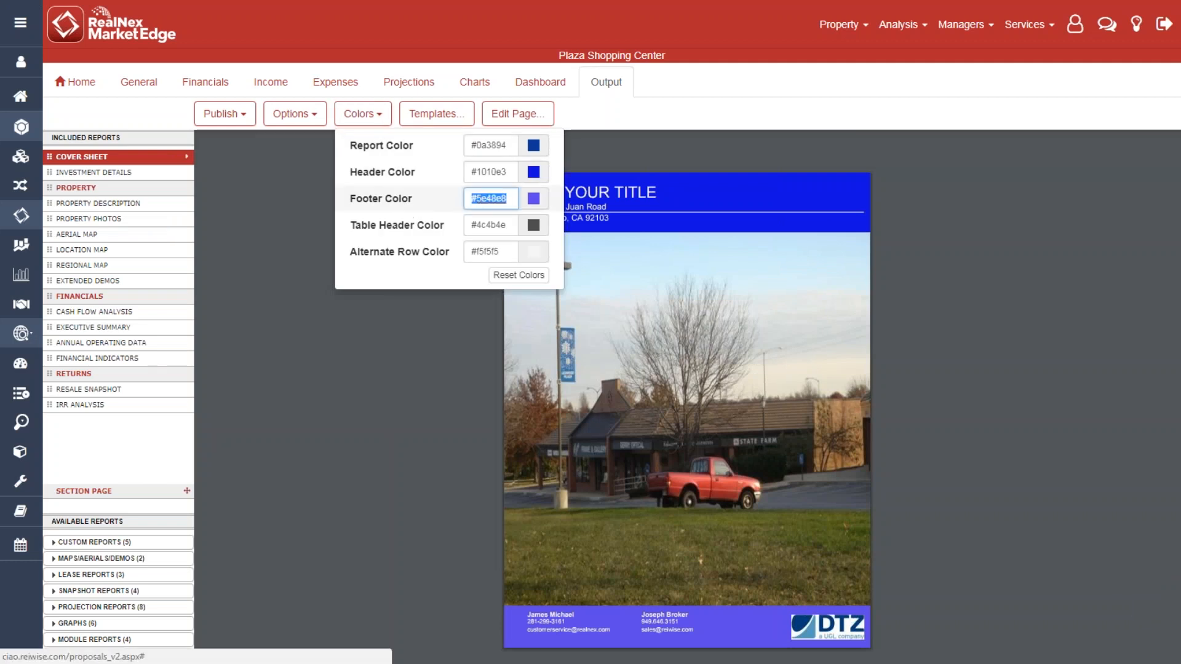
text(white)
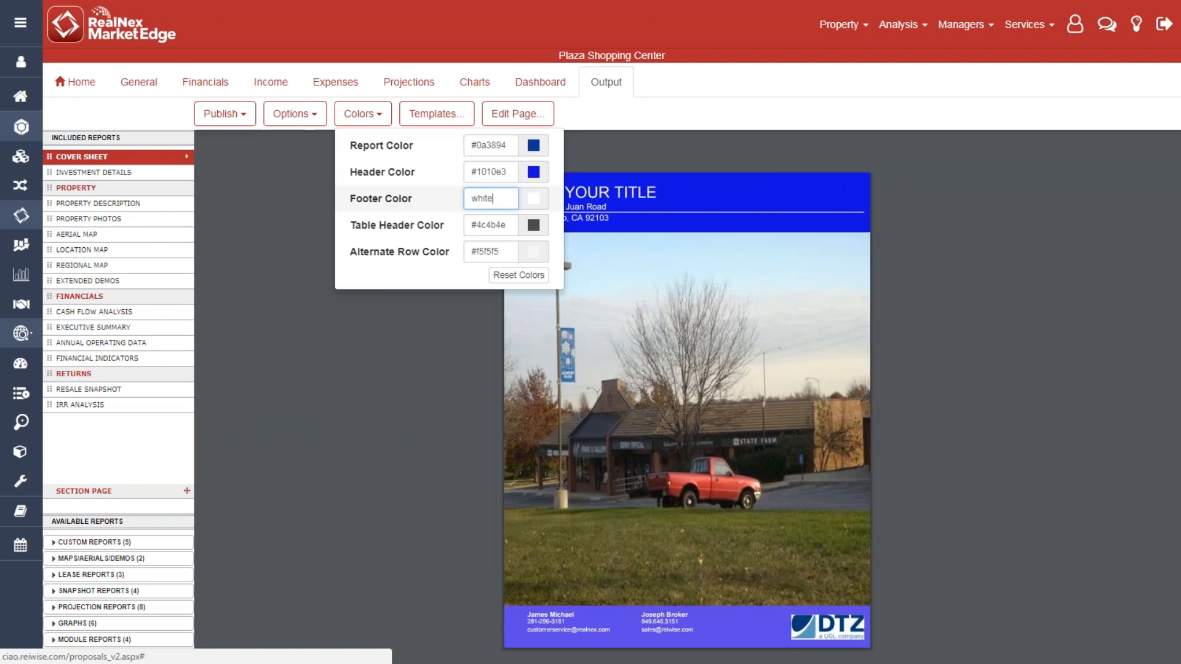
click(433, 475)
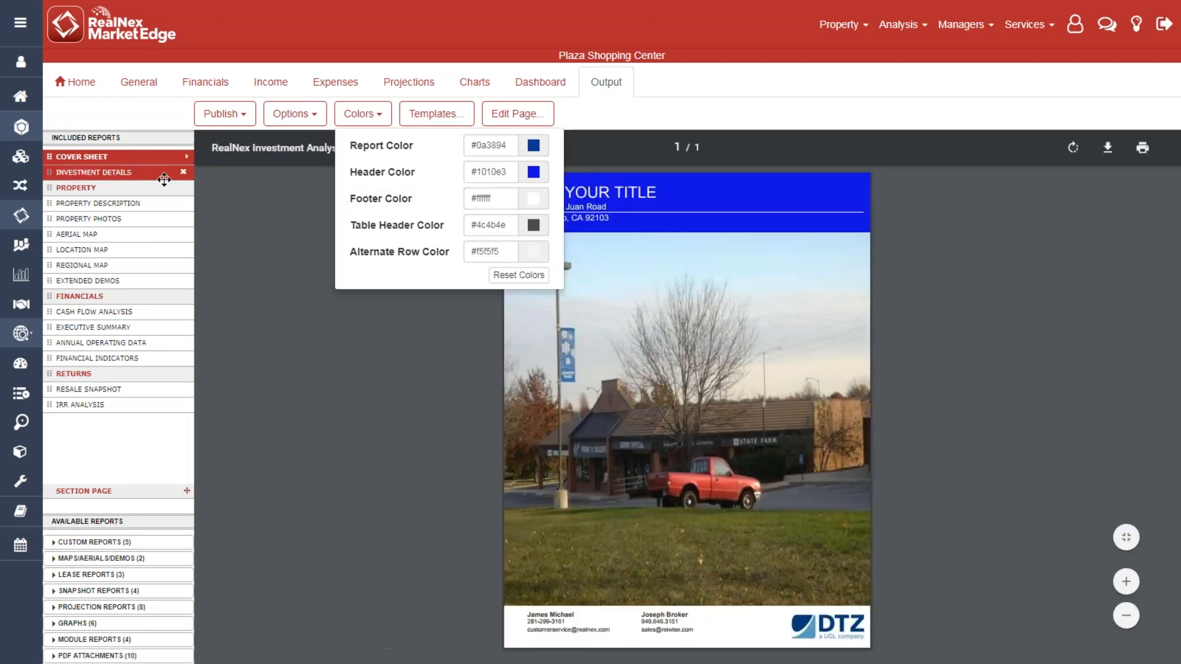
- Exclude the table of contents from the proposal and leave the color settings closed with the cover sheet displayed
click(289, 114)
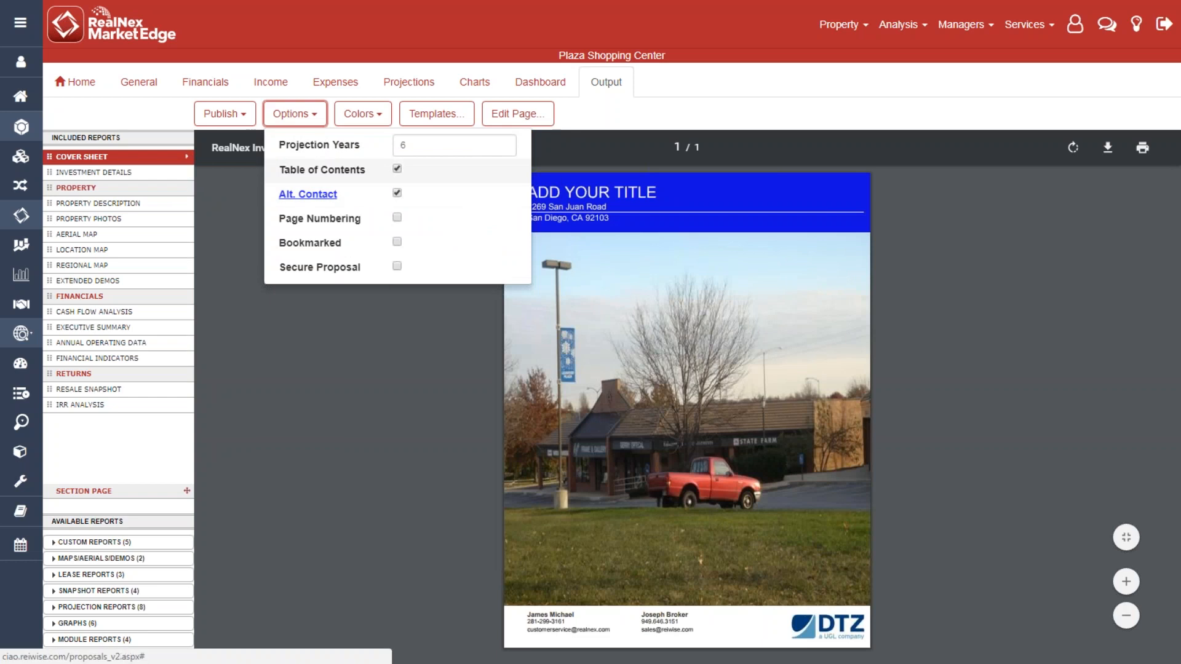
click(397, 169)
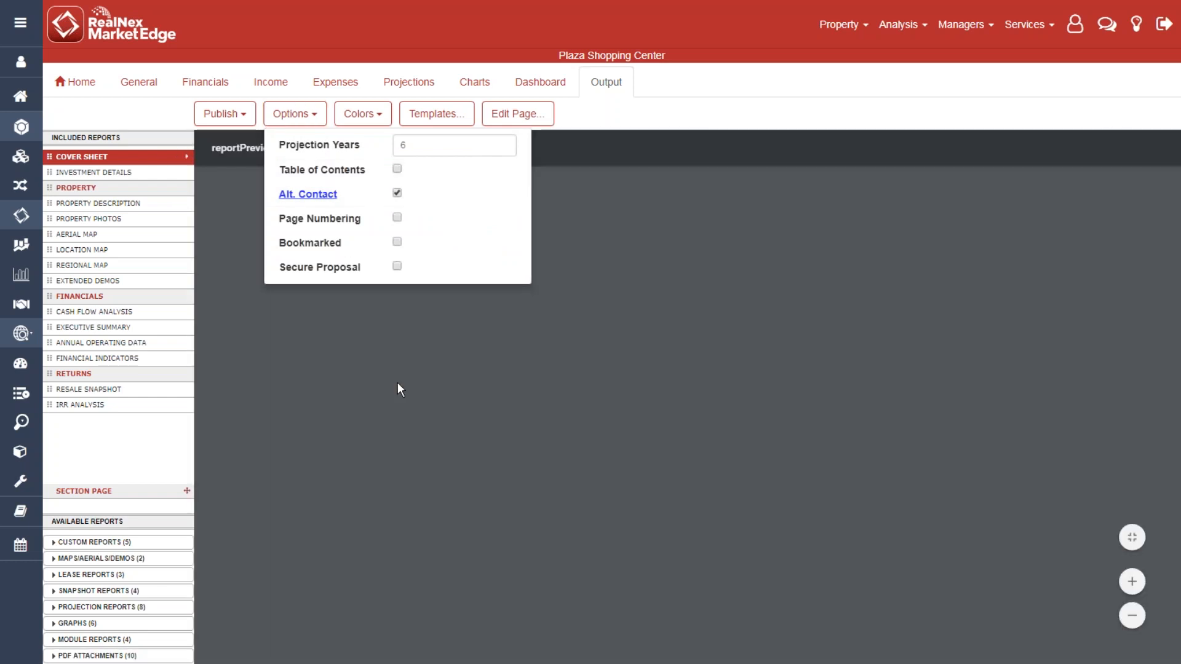
click(362, 114)
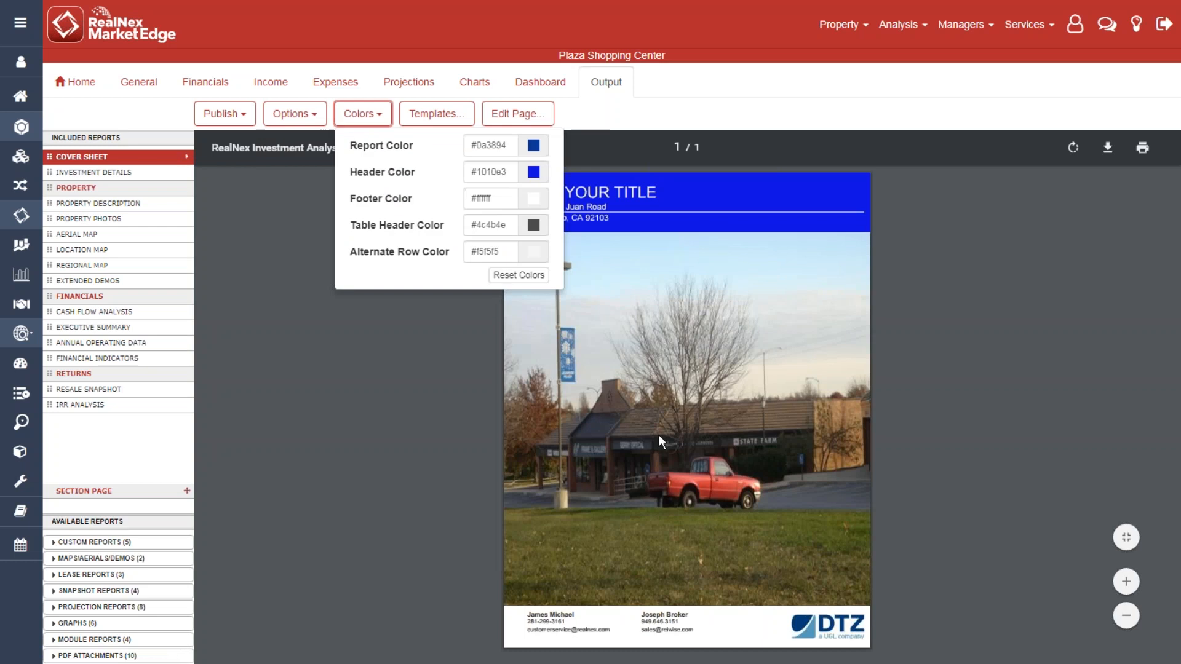
click(363, 114)
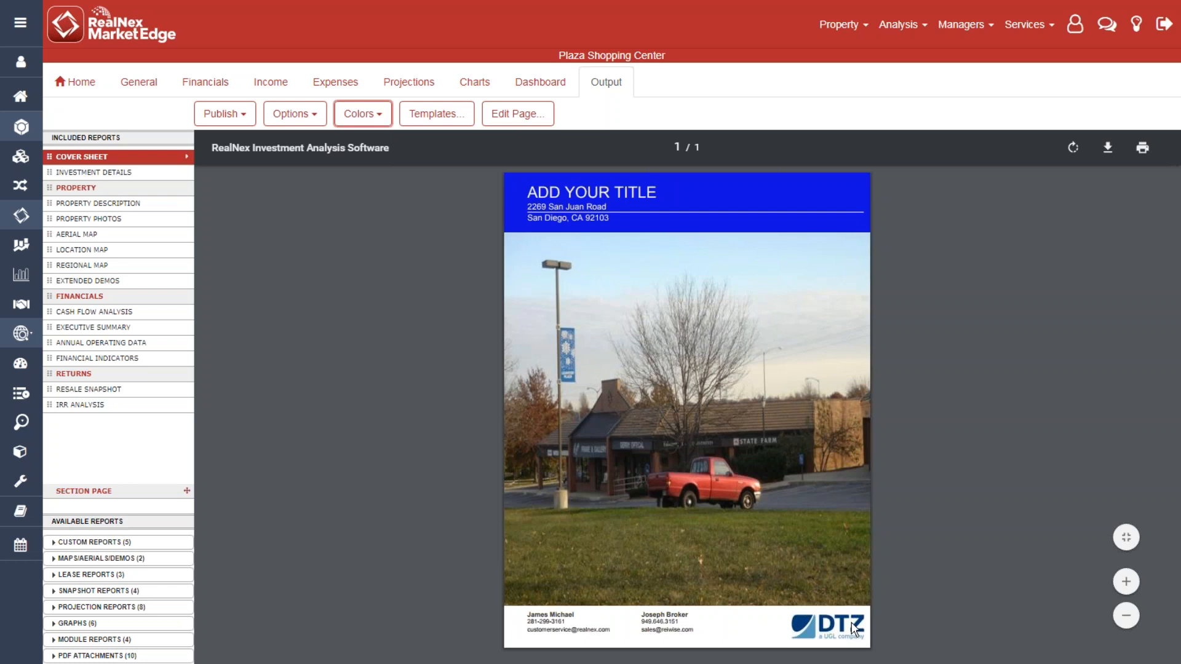
- Display the Investment Details and Cash Flow Analysis reports and enlarge the cash flow table to examine its row shading
click(99, 173)
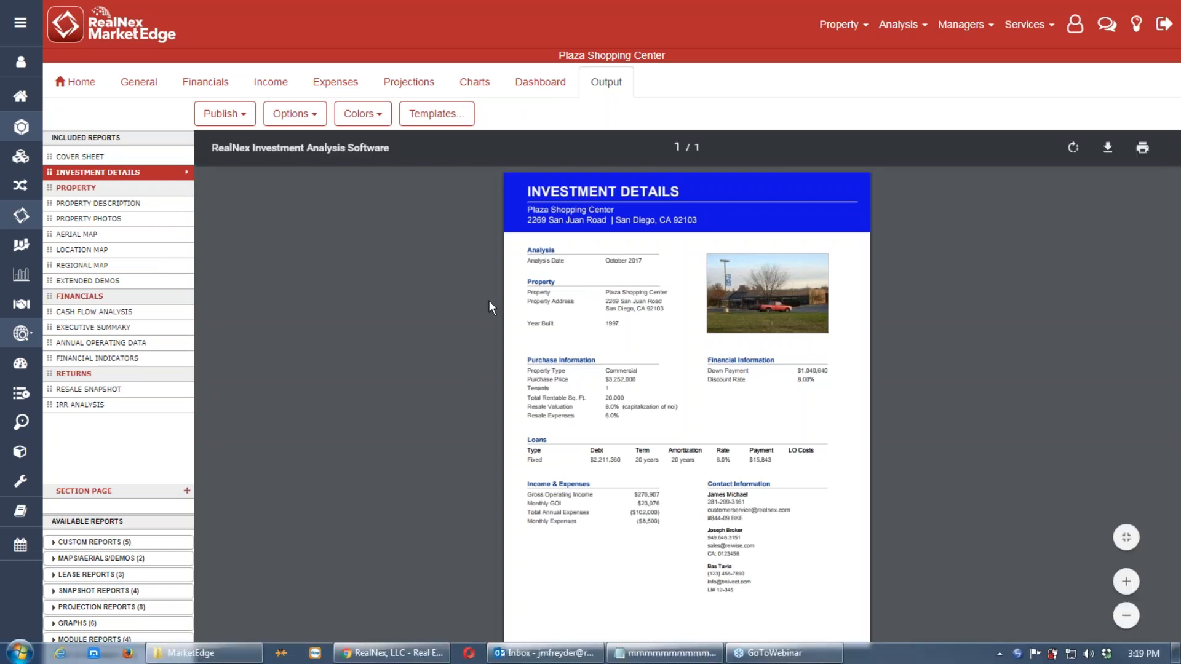
click(99, 313)
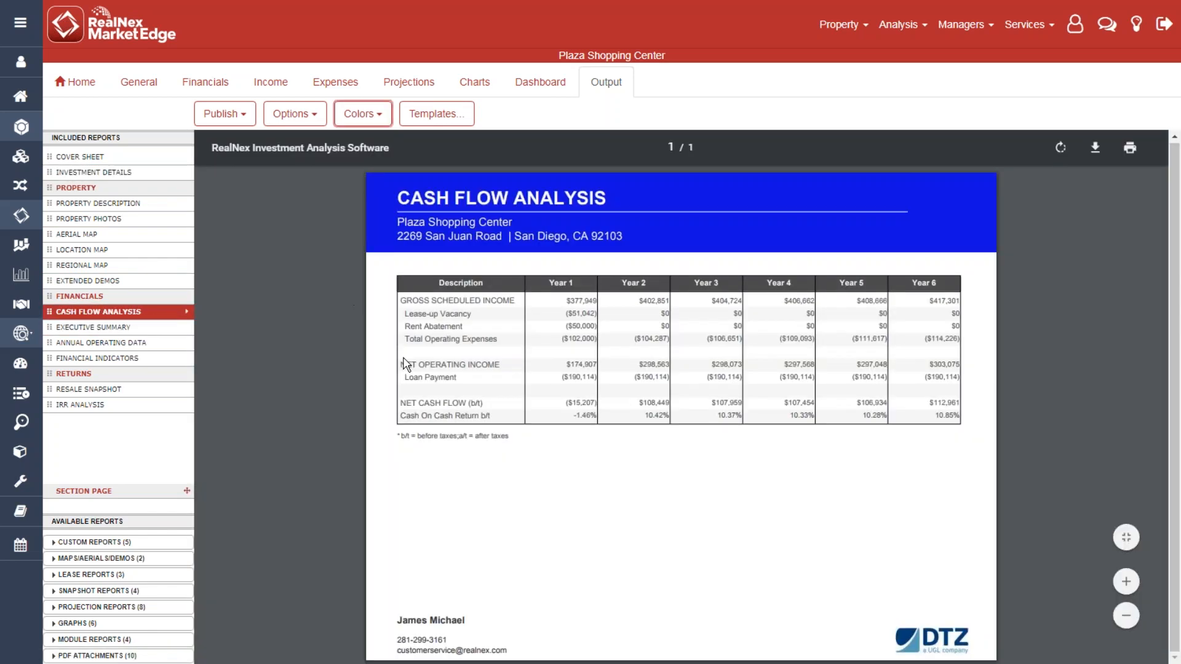
click(1126, 582)
click(1126, 582)
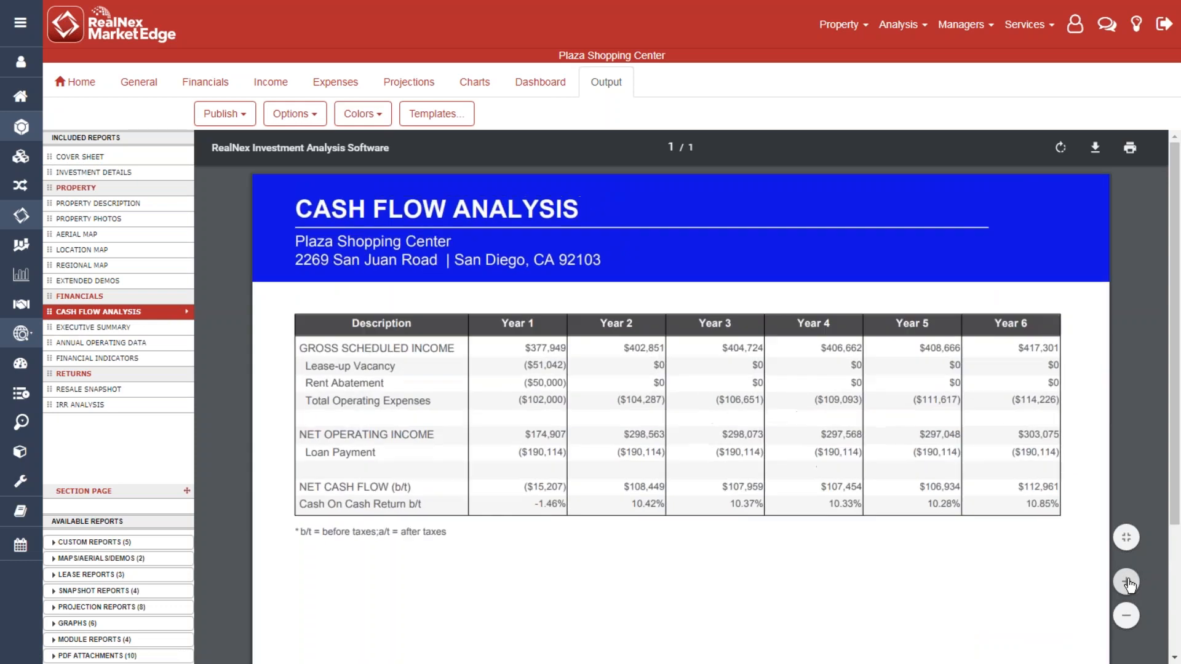
click(1127, 582)
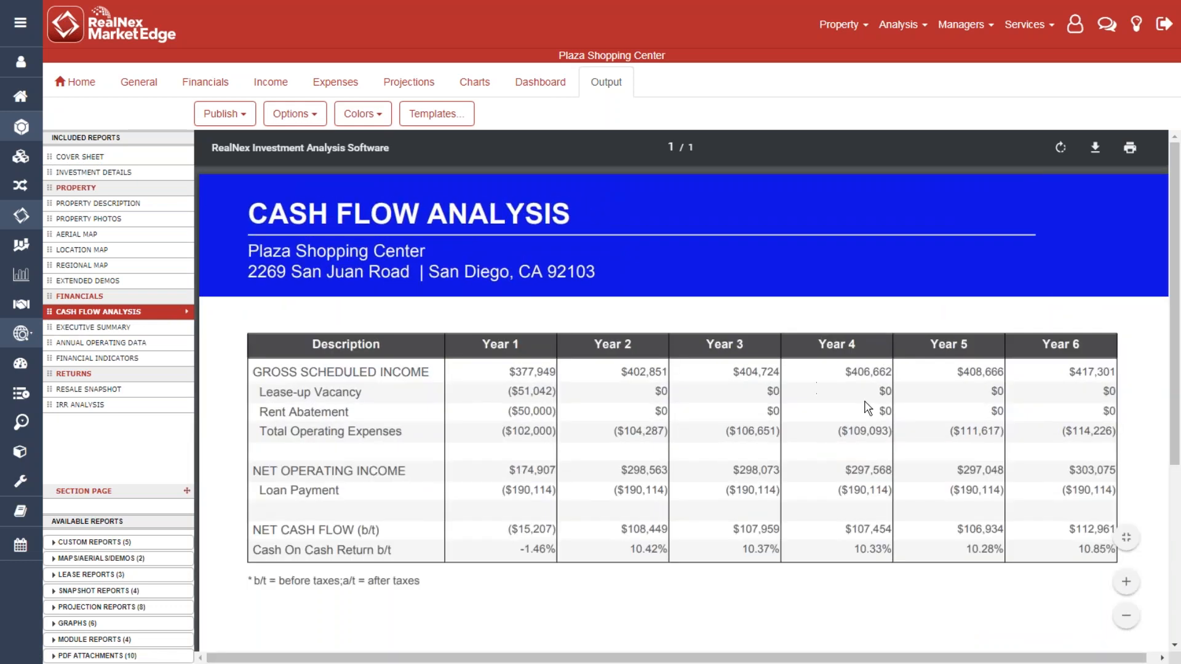
- Set the alternate row color to the dusty pink #d4bebe and apply it to the Cash Flow Analysis table
click(362, 114)
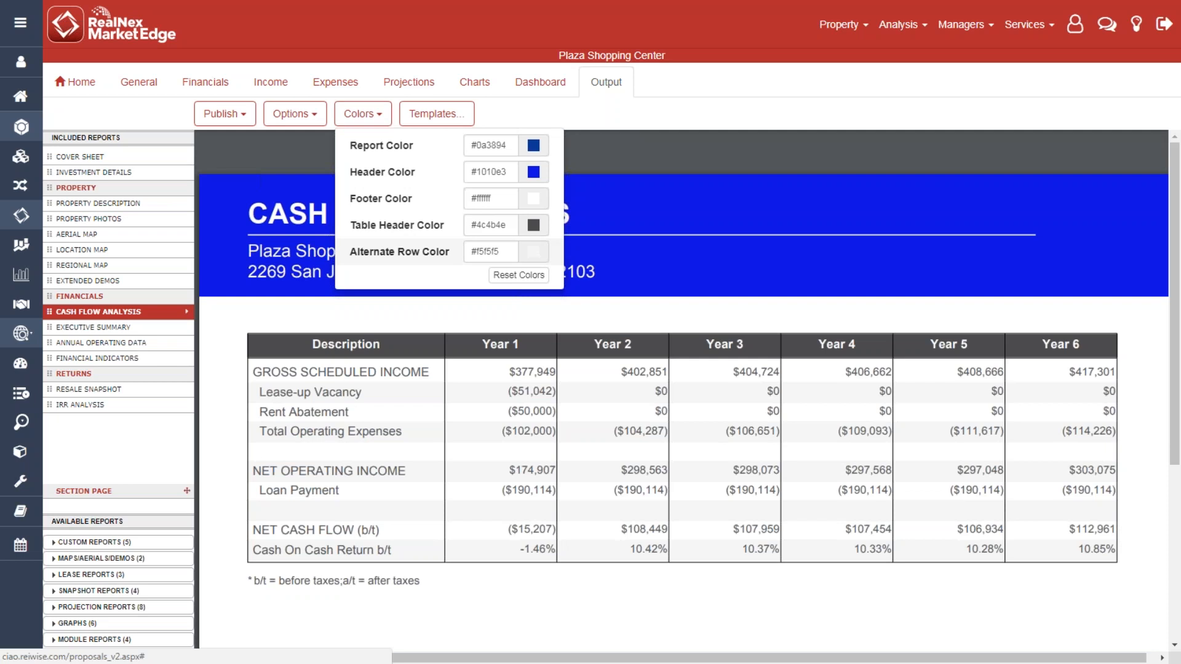
click(540, 258)
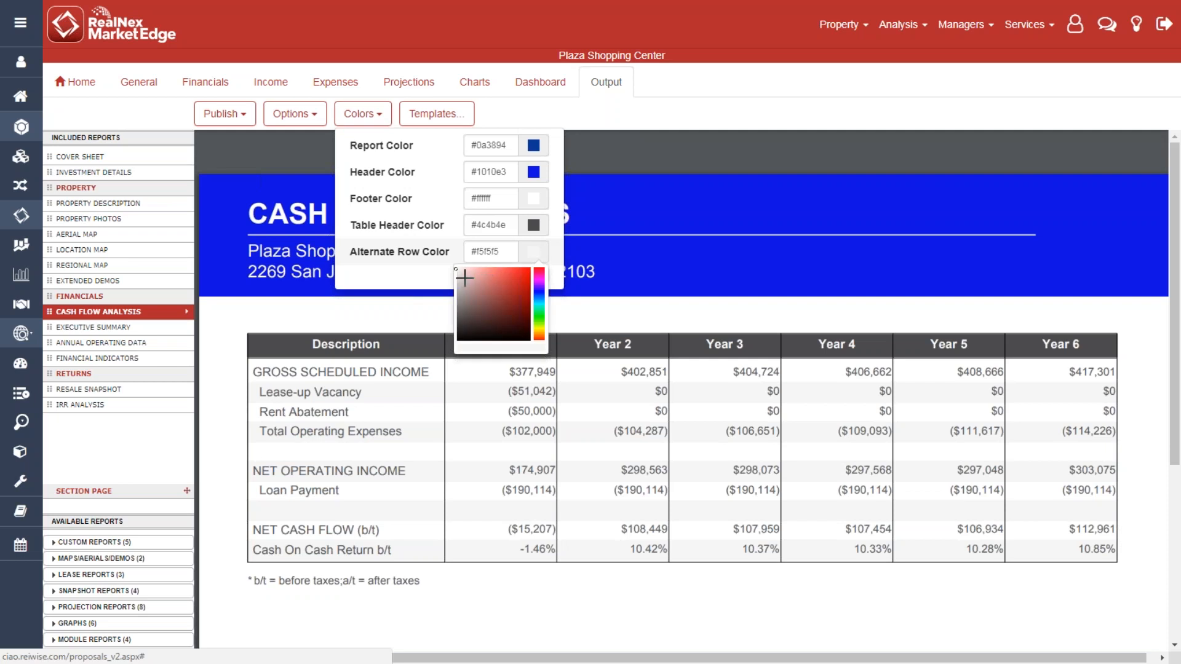
click(464, 279)
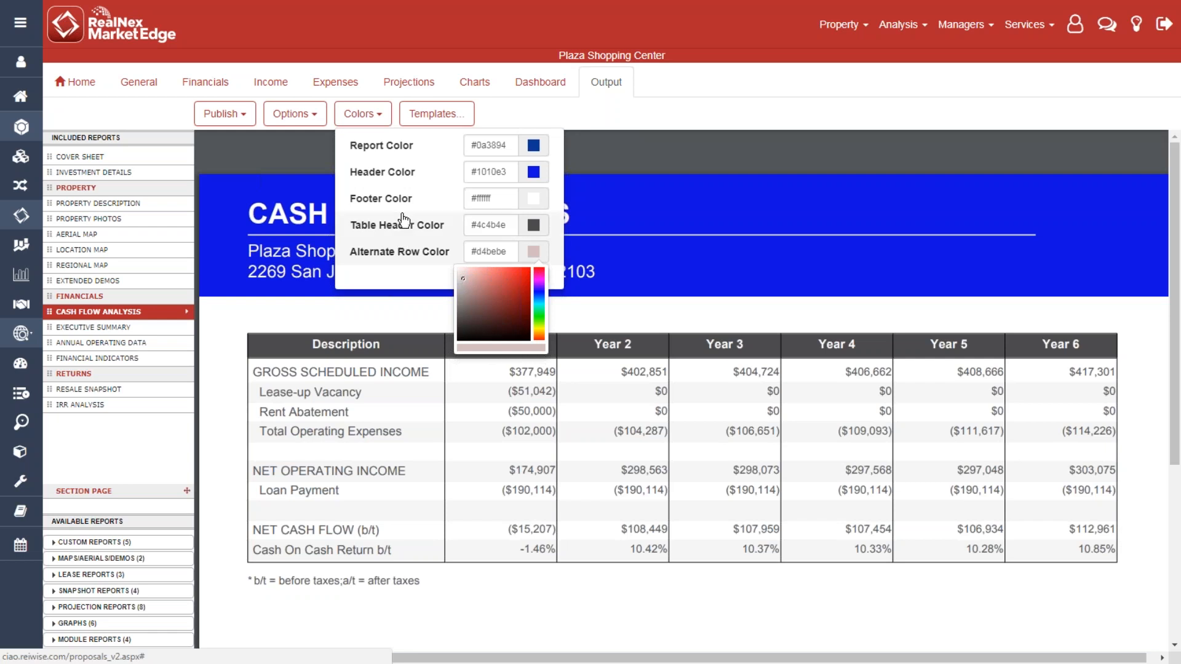
click(393, 276)
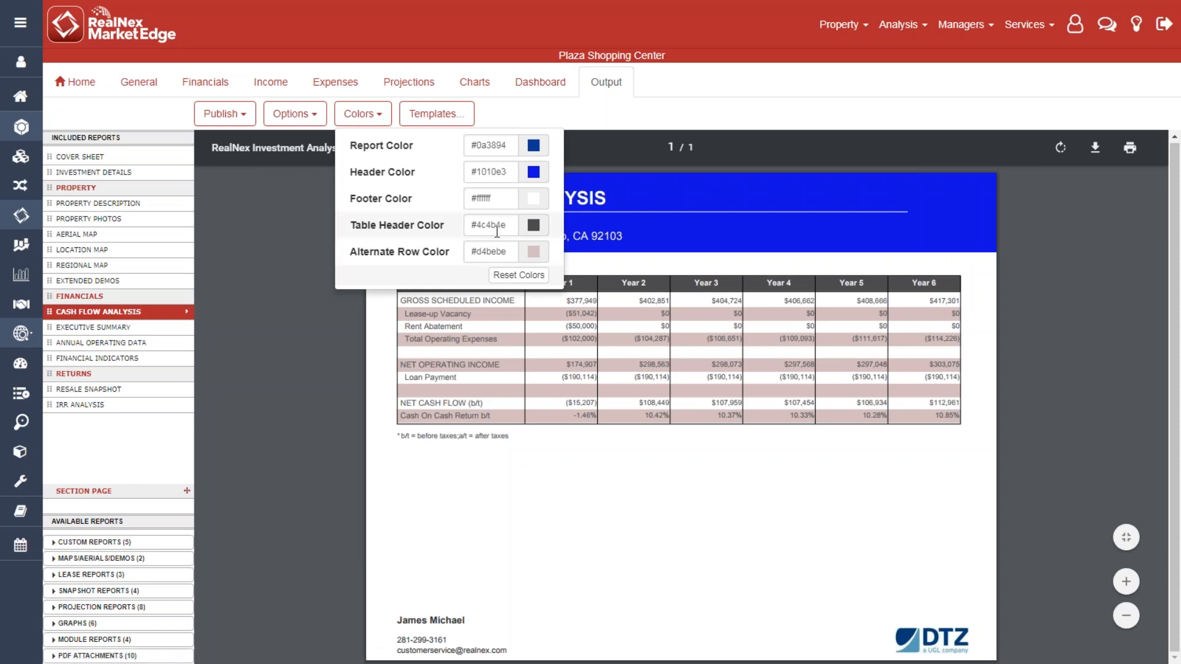
- Set the table header color to the green #1e8a66, apply it and close the color settings
click(533, 225)
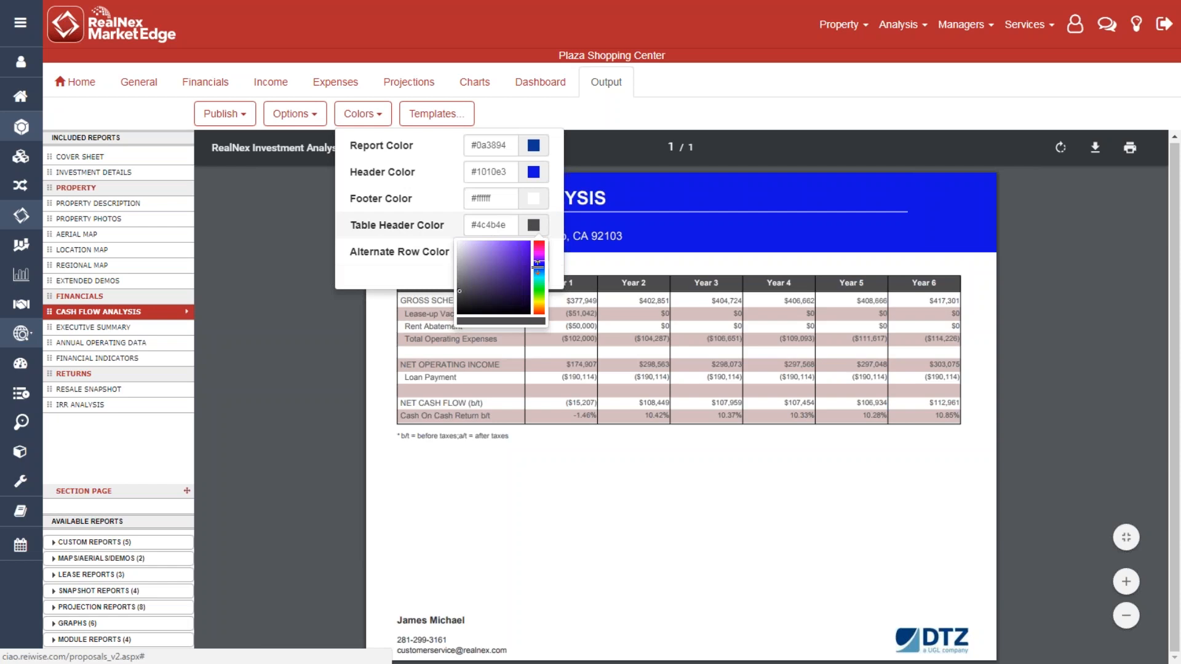
drag(538, 262, 538, 281)
click(514, 274)
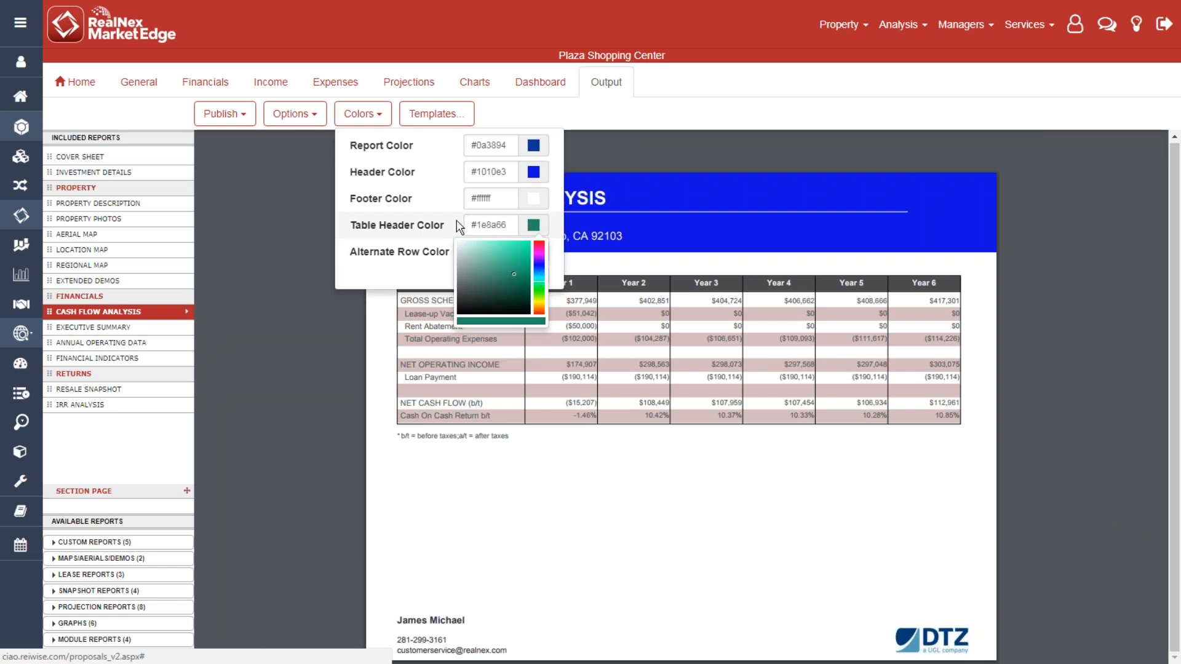
click(443, 206)
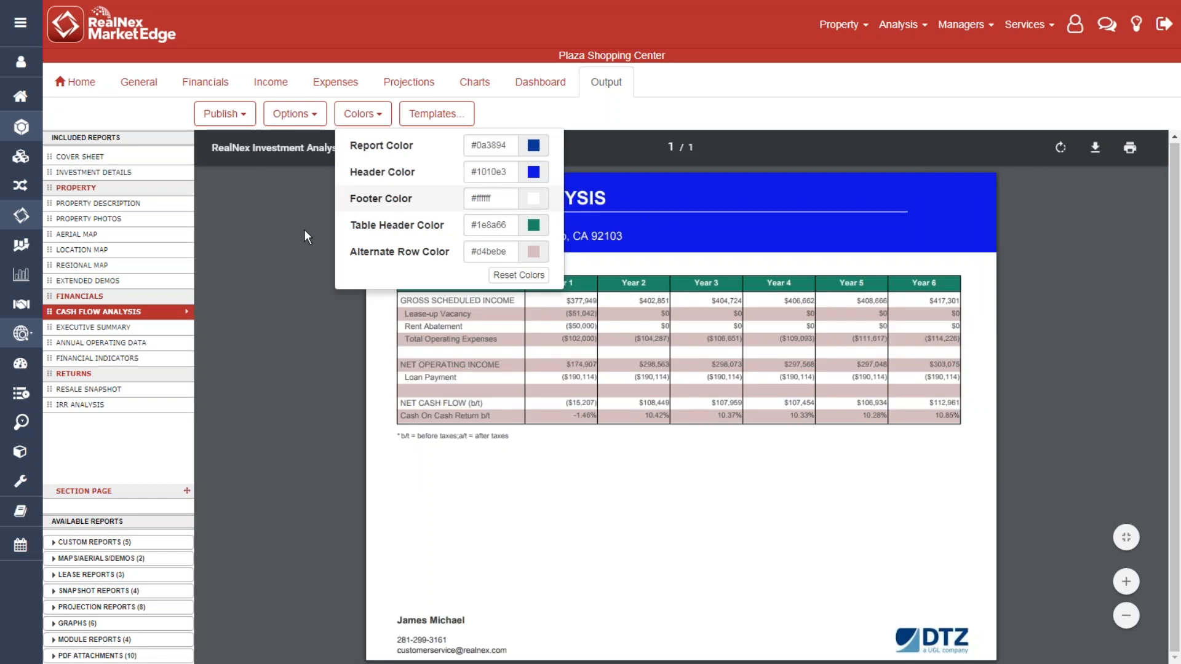
click(362, 114)
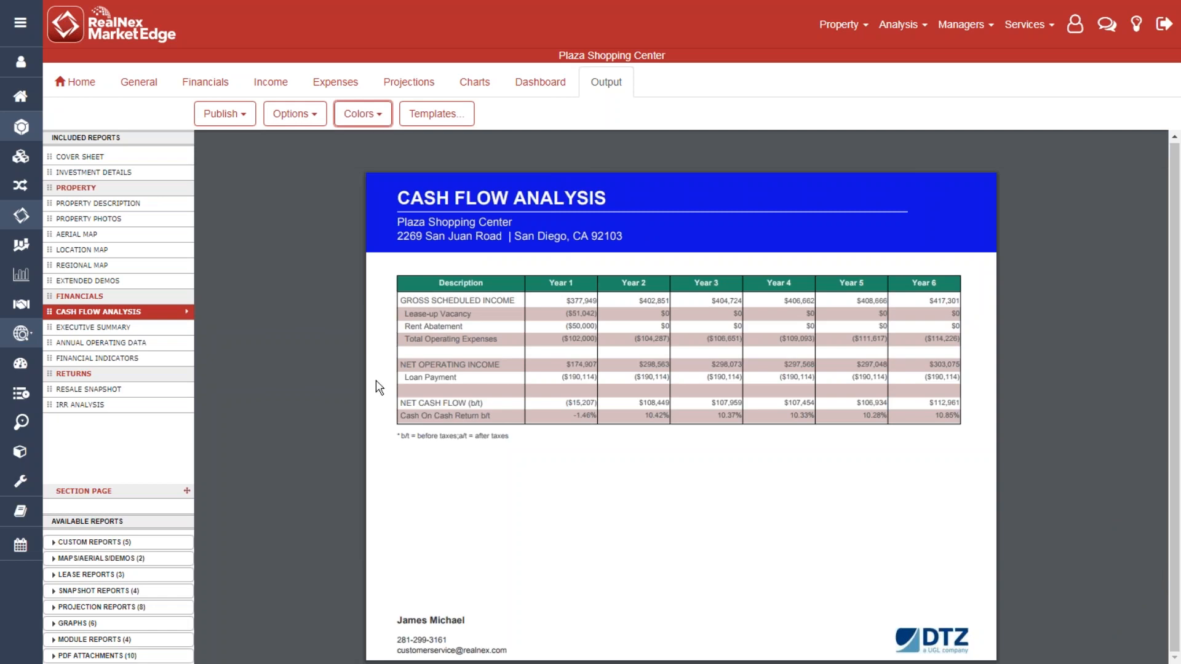
- Set the alternate row color to the pale lavender #e7e6f2 and apply it to the Cash Flow Analysis table
click(363, 120)
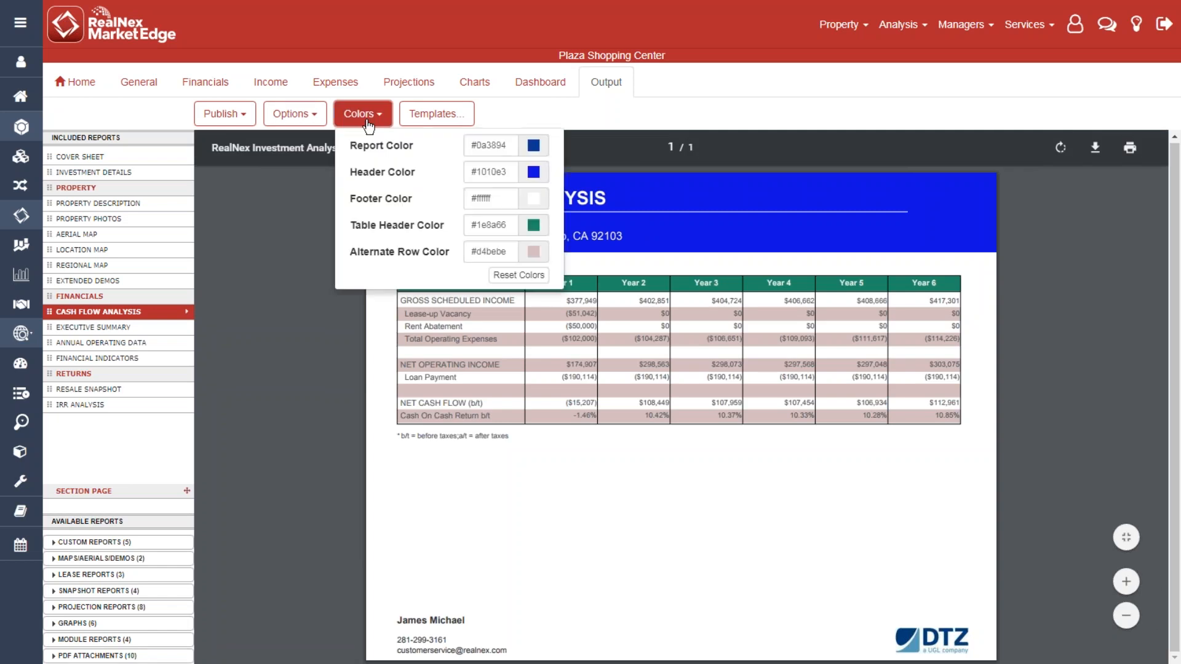
click(534, 251)
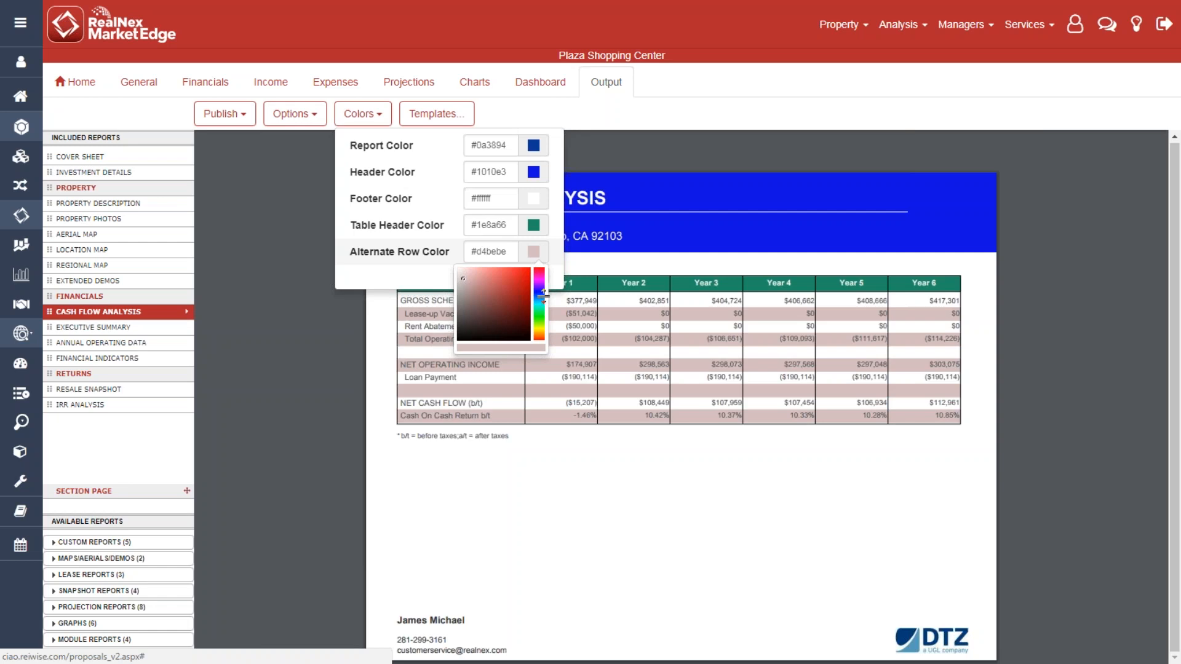
click(539, 287)
drag(538, 286, 539, 285)
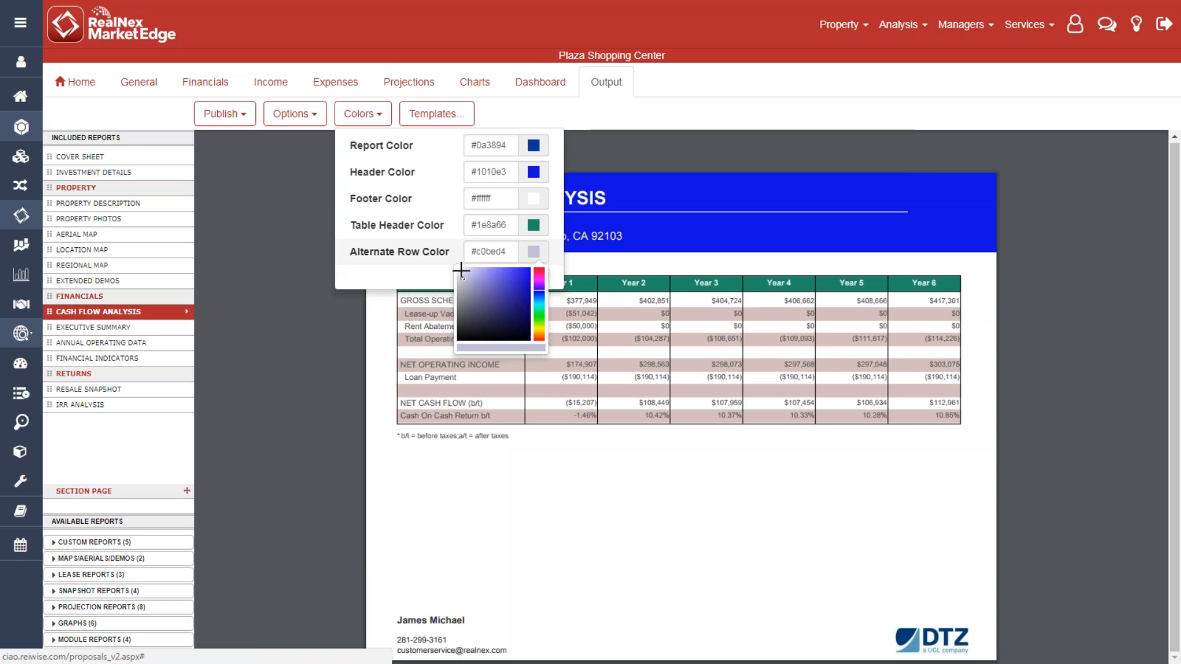
click(460, 270)
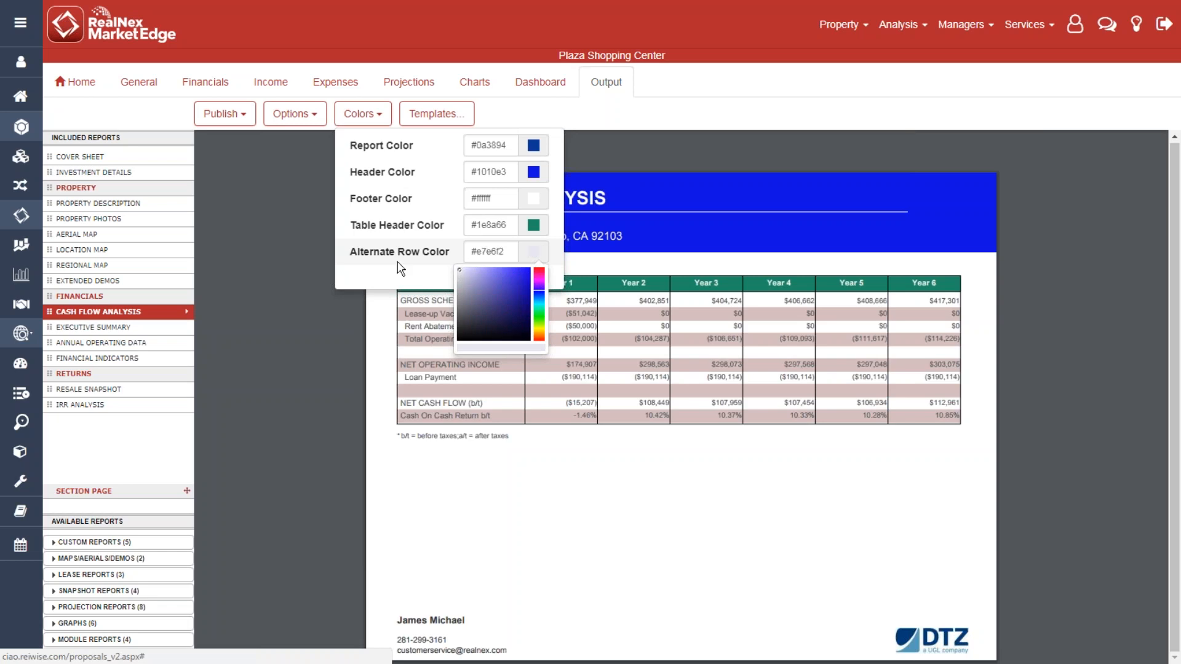
click(375, 270)
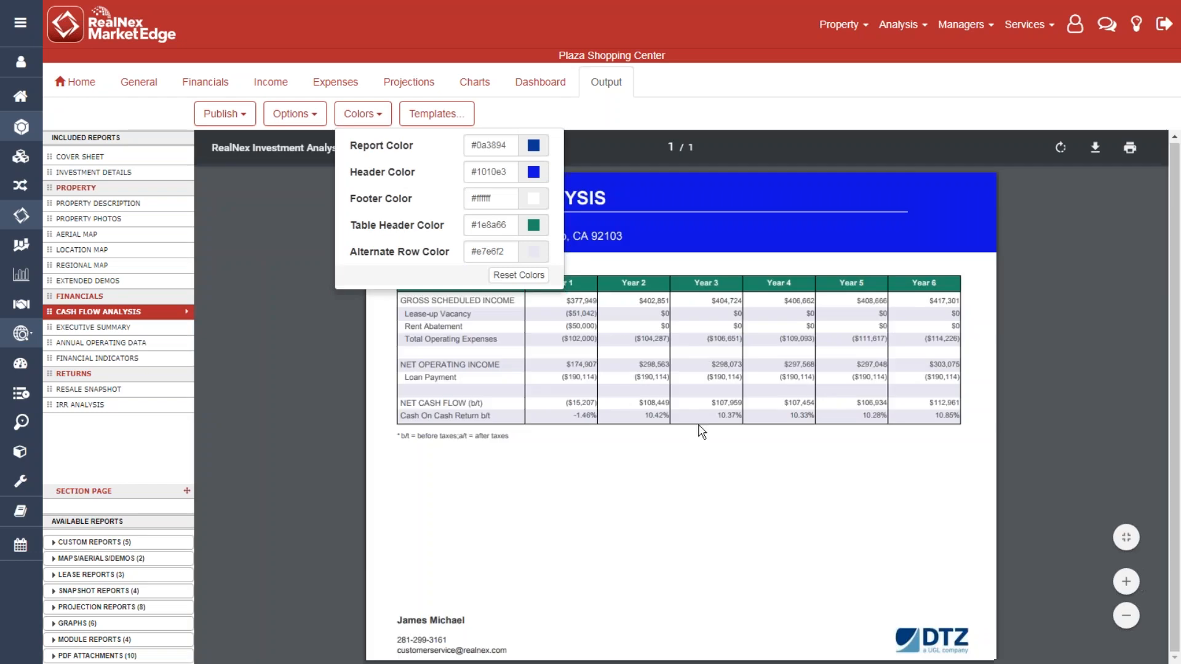
- Set the table header color to the greyish blue #73779c and apply it to the Cash Flow Analysis table
click(534, 228)
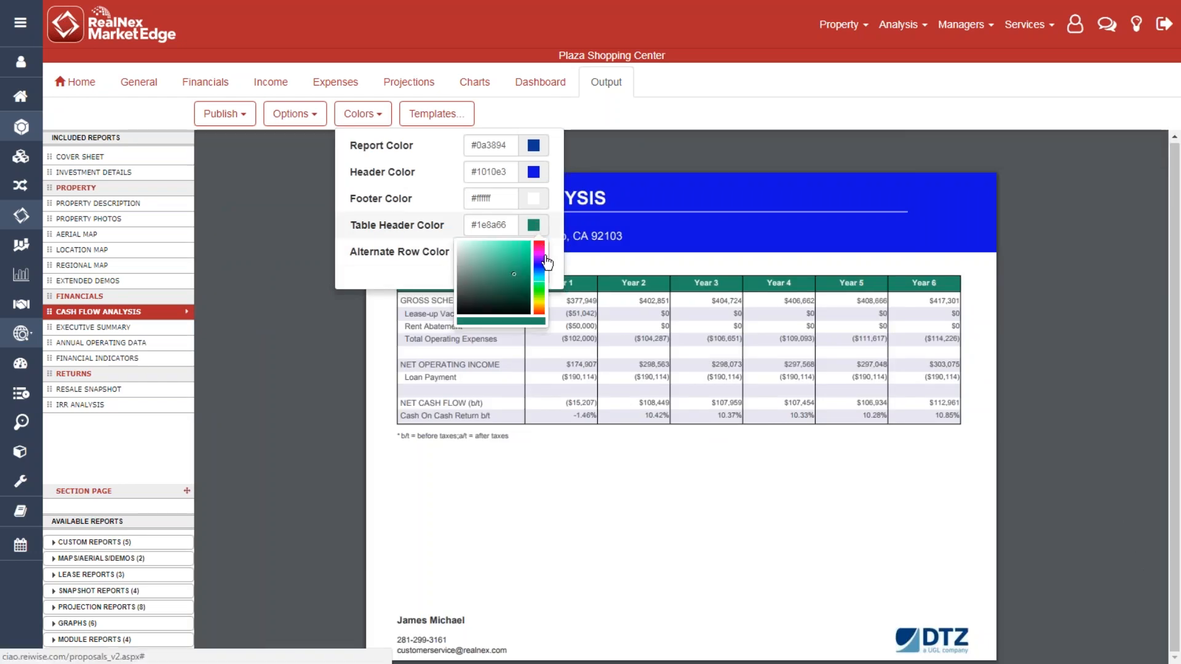
click(540, 265)
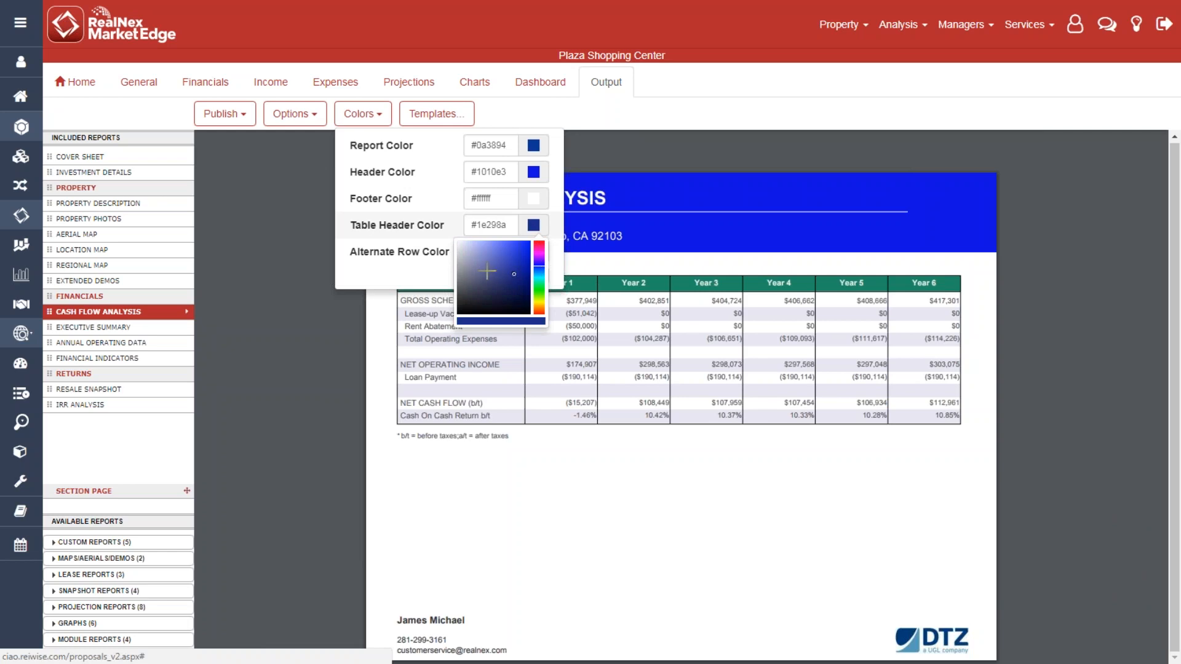
click(475, 269)
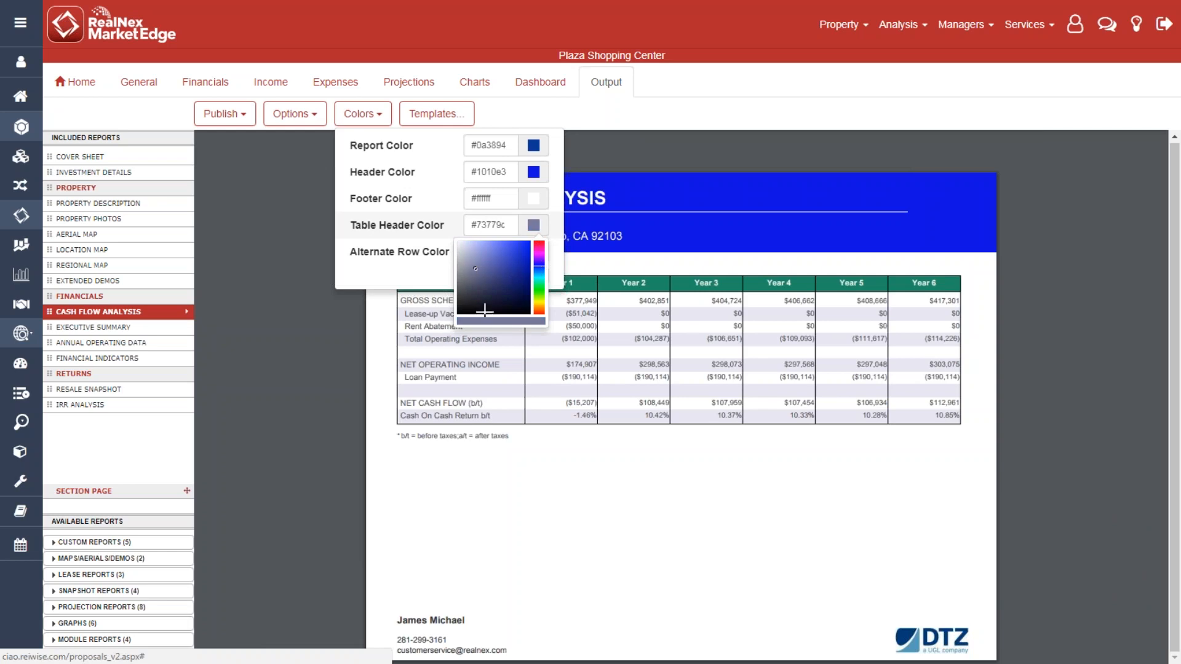
click(343, 264)
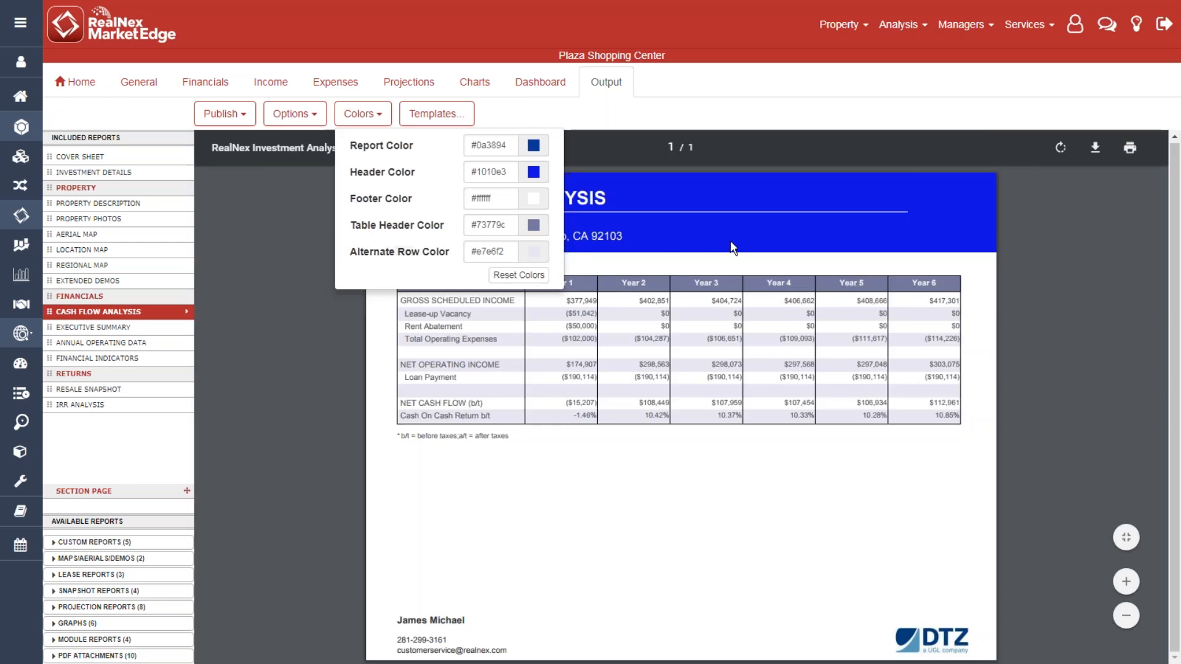
- Set the table header color to the muted purple #8a739c, apply it and close the color settings
click(534, 225)
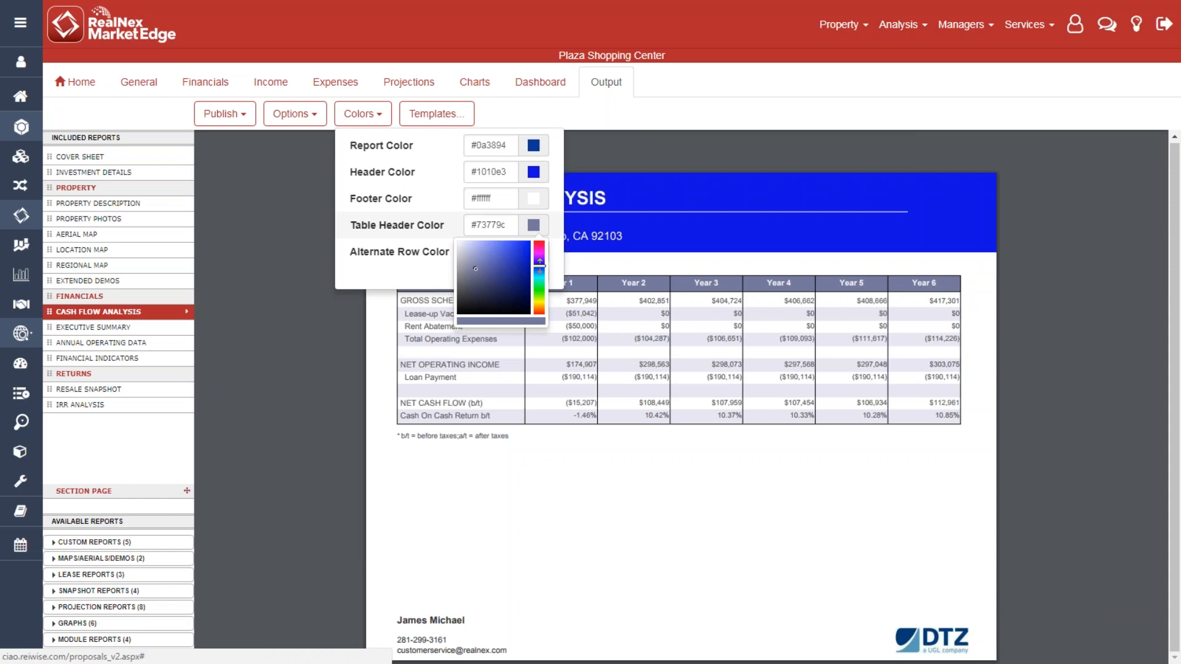
mouse_move(544, 265)
mouse_down()
mouse_move(541, 298)
mouse_move(541, 247)
mouse_move(541, 258)
mouse_up()
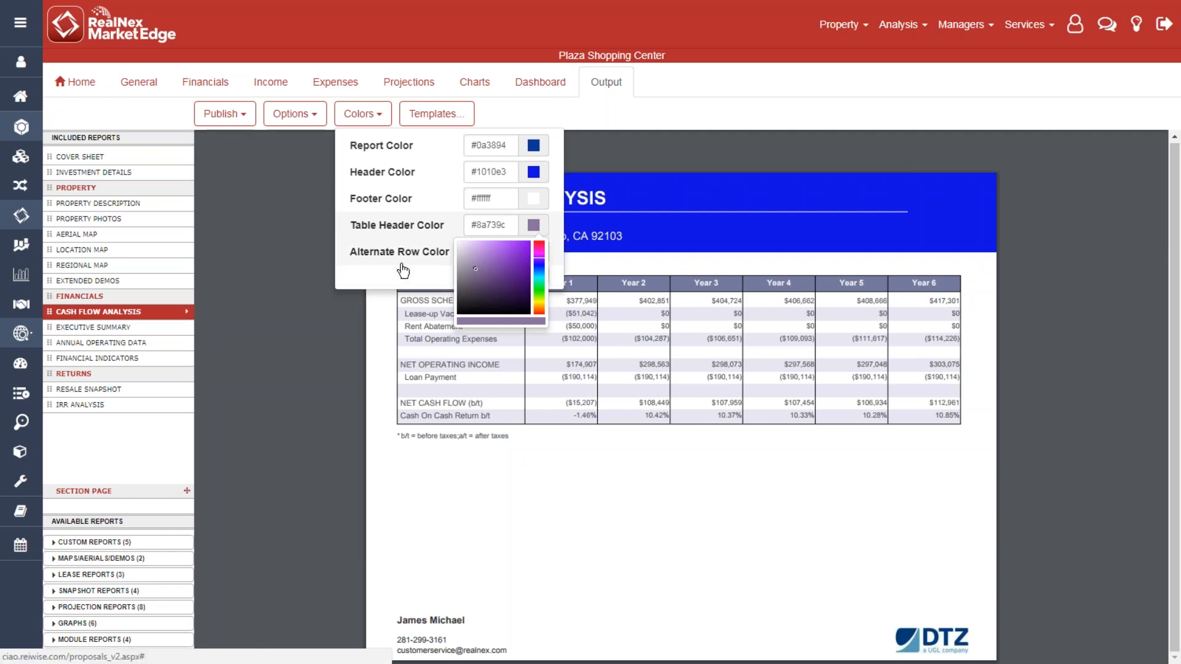
click(358, 119)
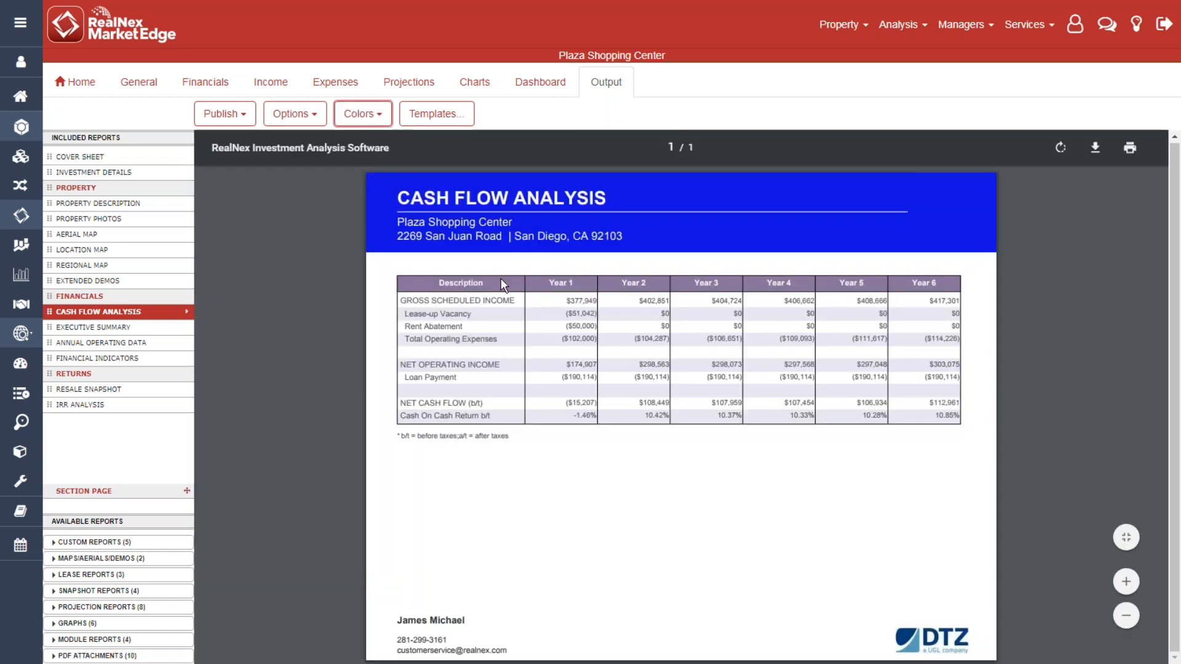
- Set the table header color to the pale blue-grey #bcc1d1, apply it and close the color settings
click(381, 124)
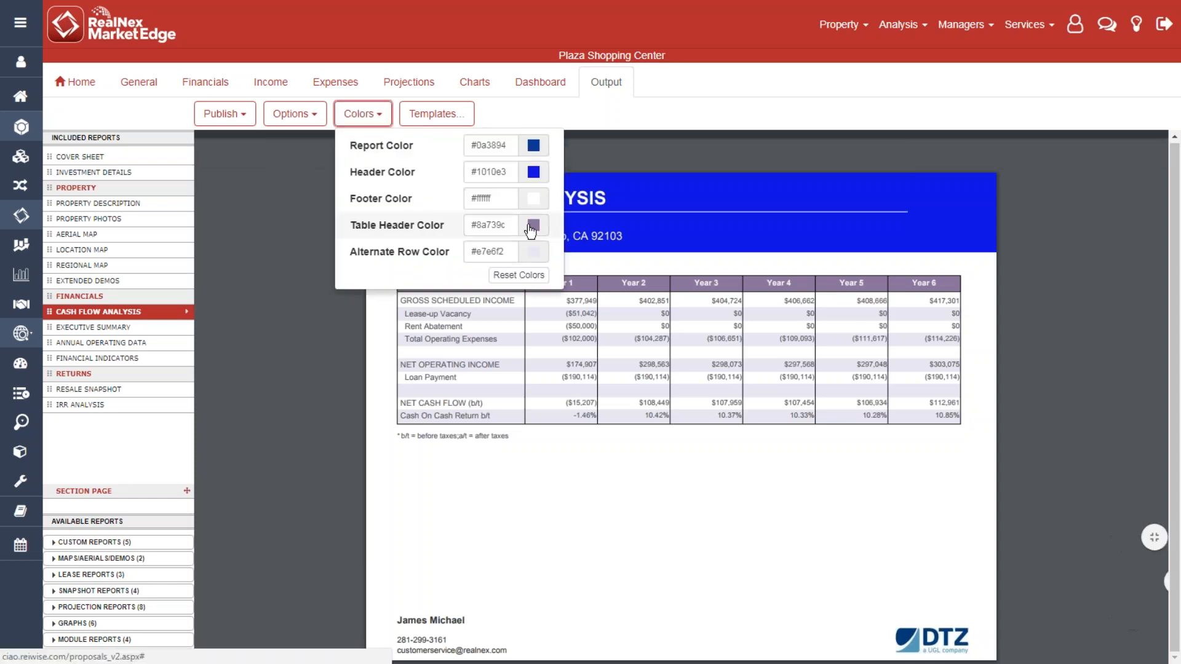
click(532, 228)
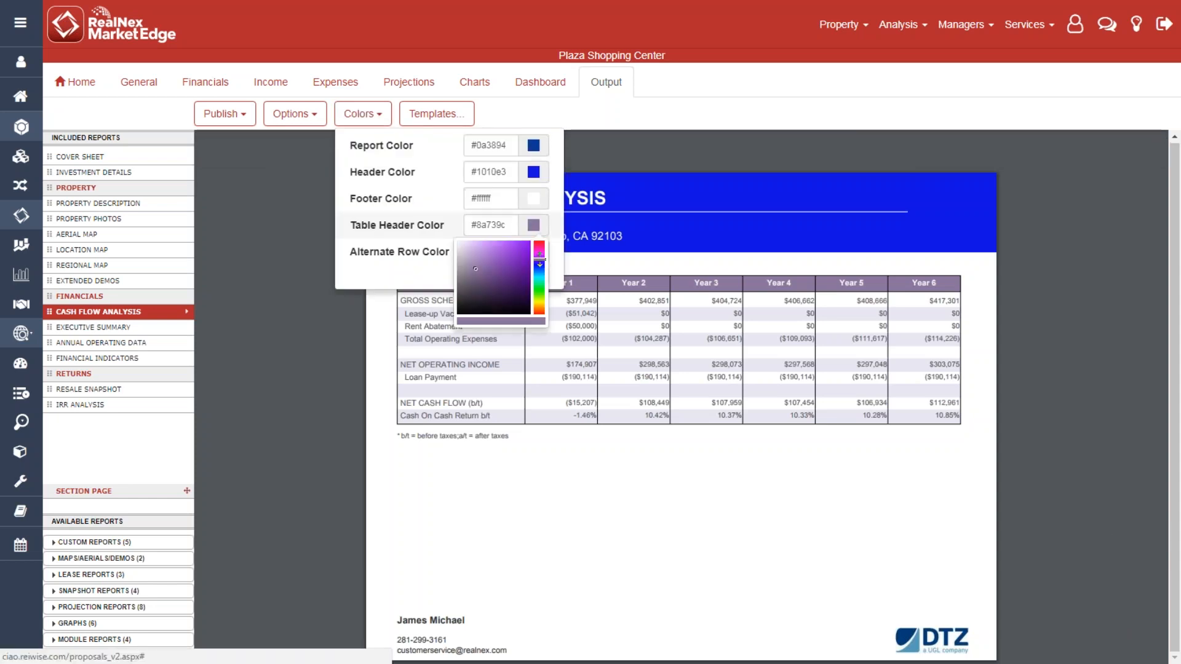
drag(539, 263, 540, 268)
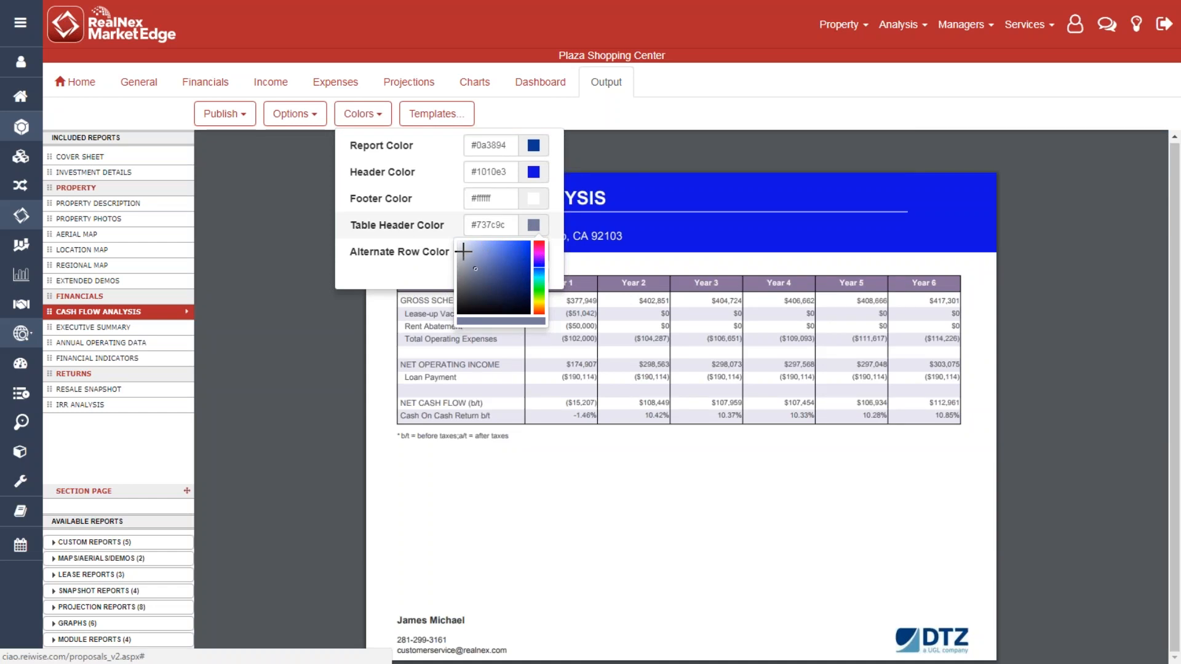
click(464, 253)
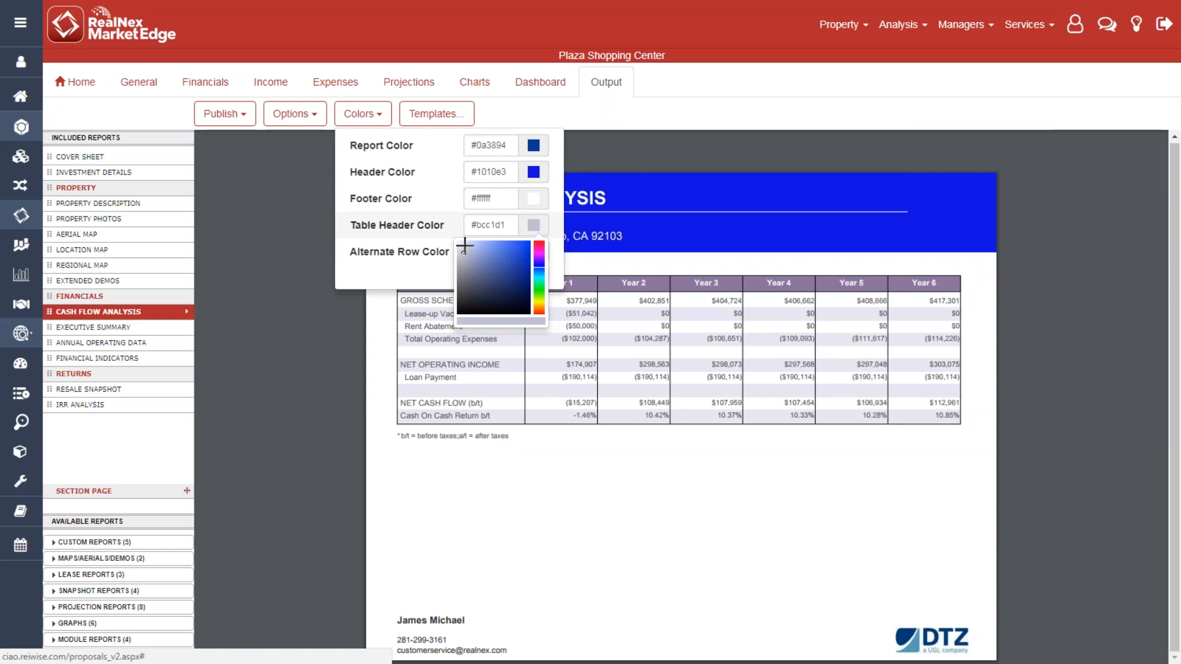
click(363, 114)
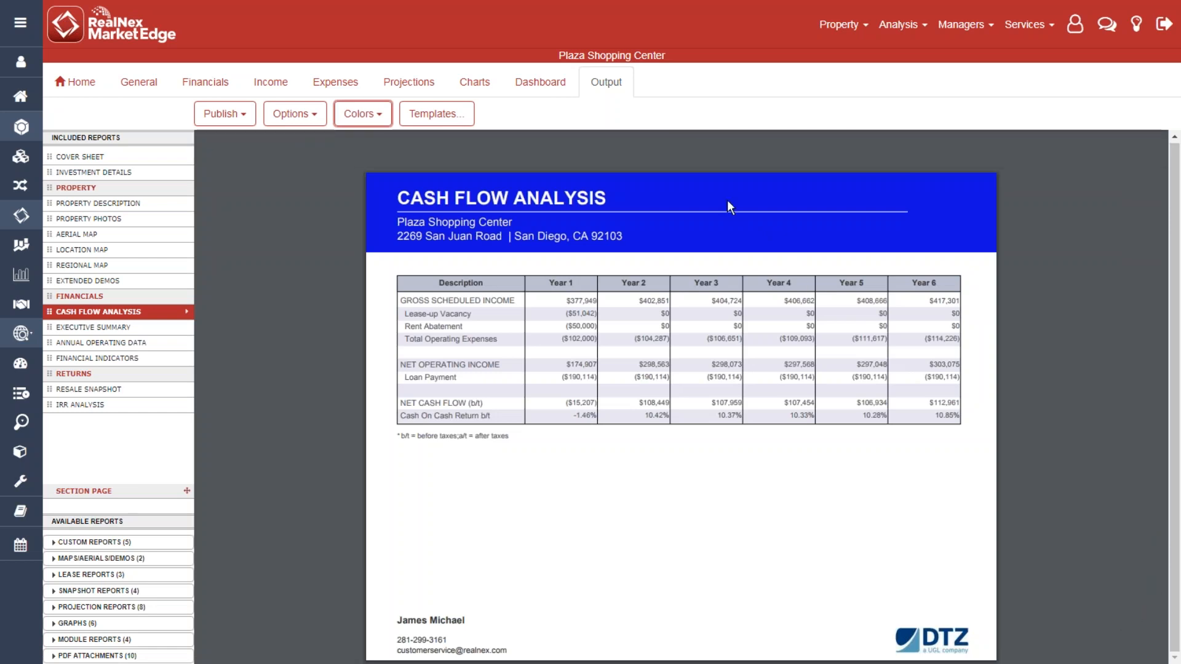
- Reset all report, header, footer, table header and alternate row colors to their defaults
click(378, 117)
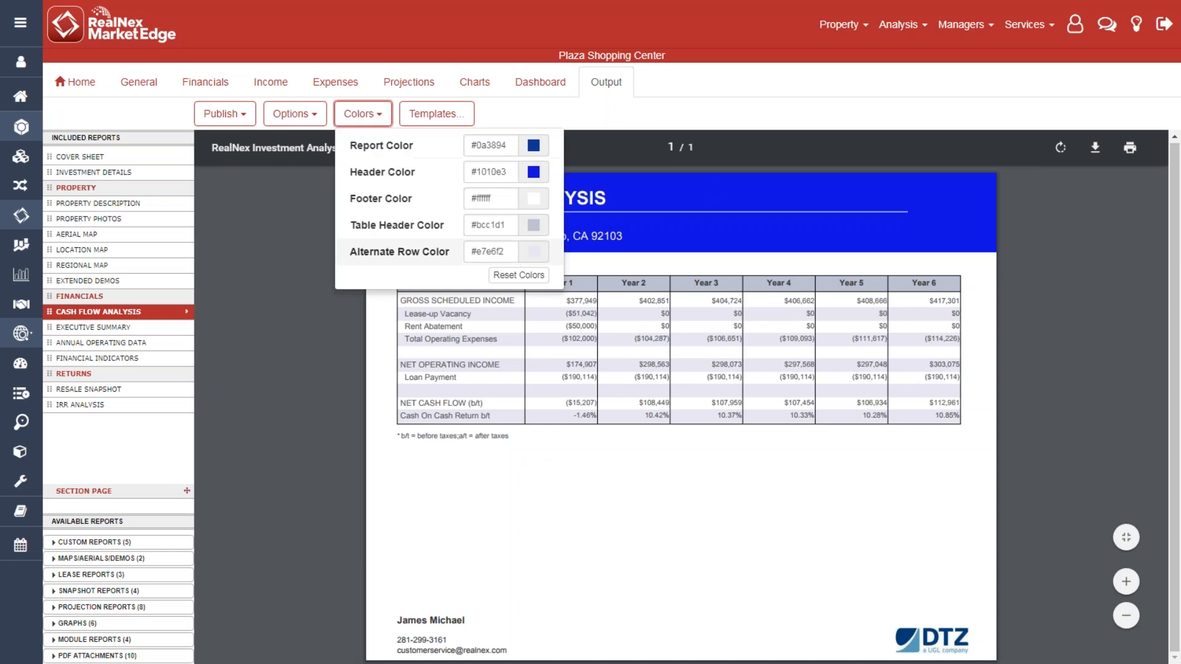
click(518, 275)
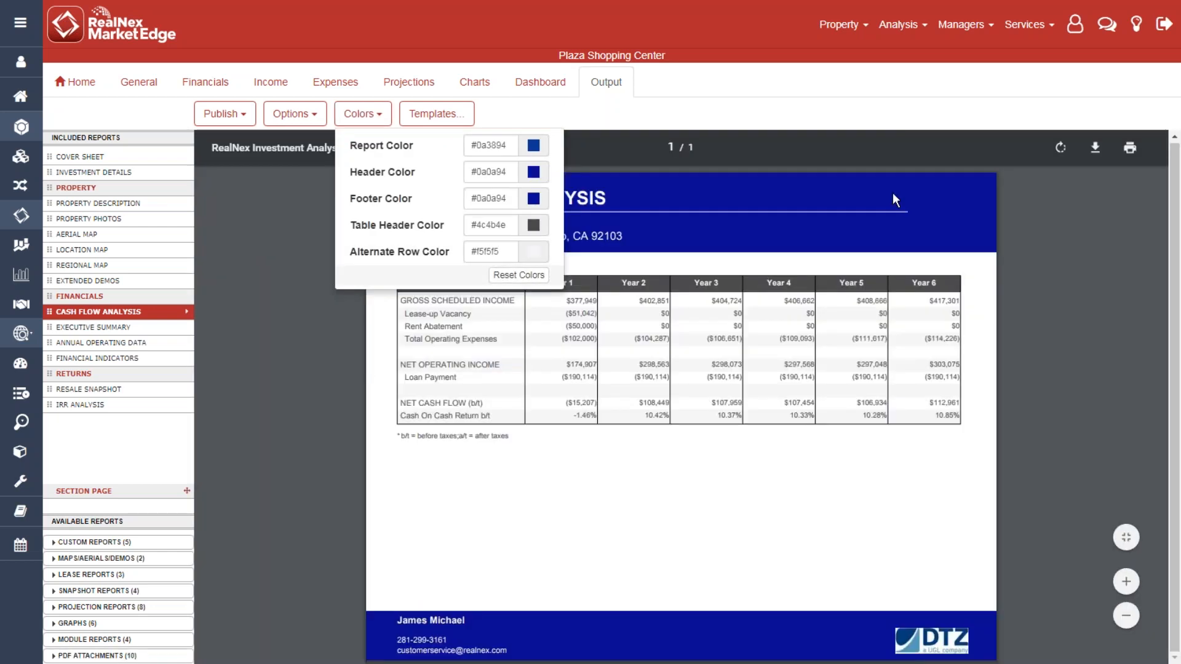
- Open the company logo and color defaults in the account settings and save them
click(1075, 26)
click(1048, 64)
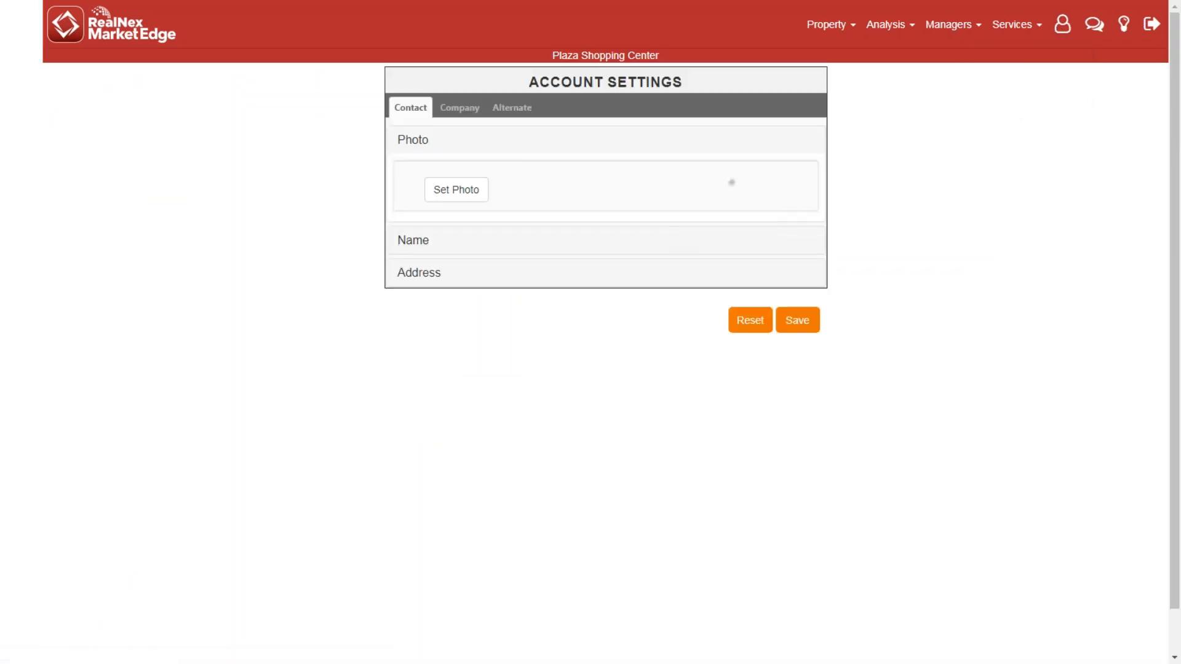
drag(452, 117, 431, 141)
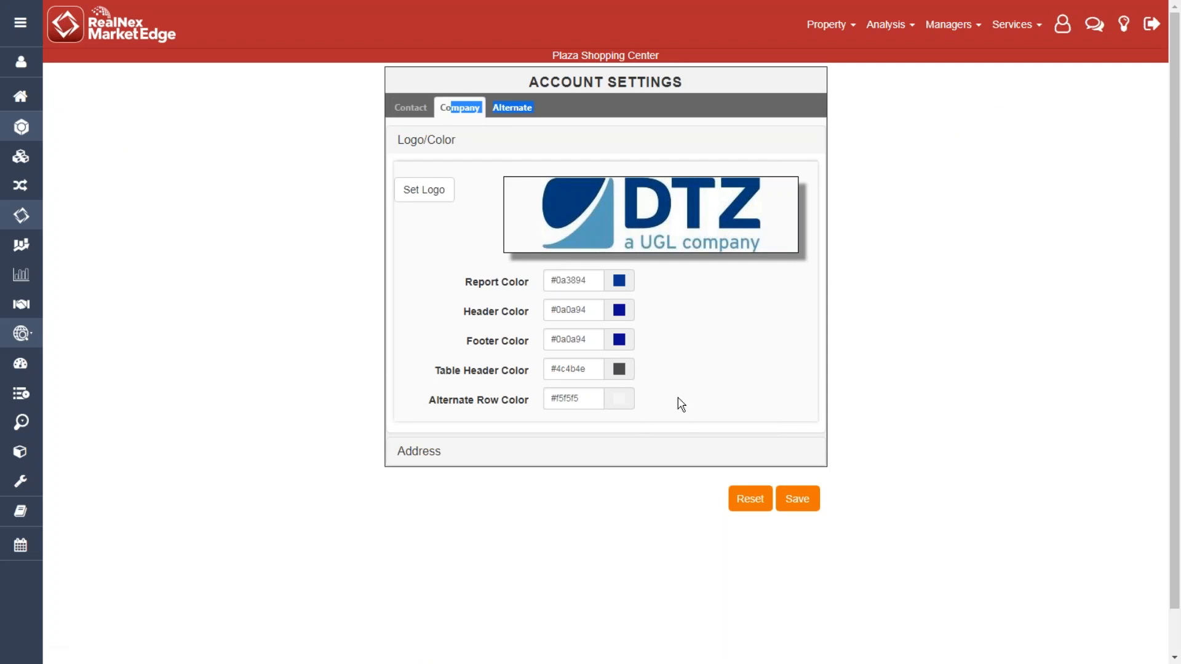
click(798, 499)
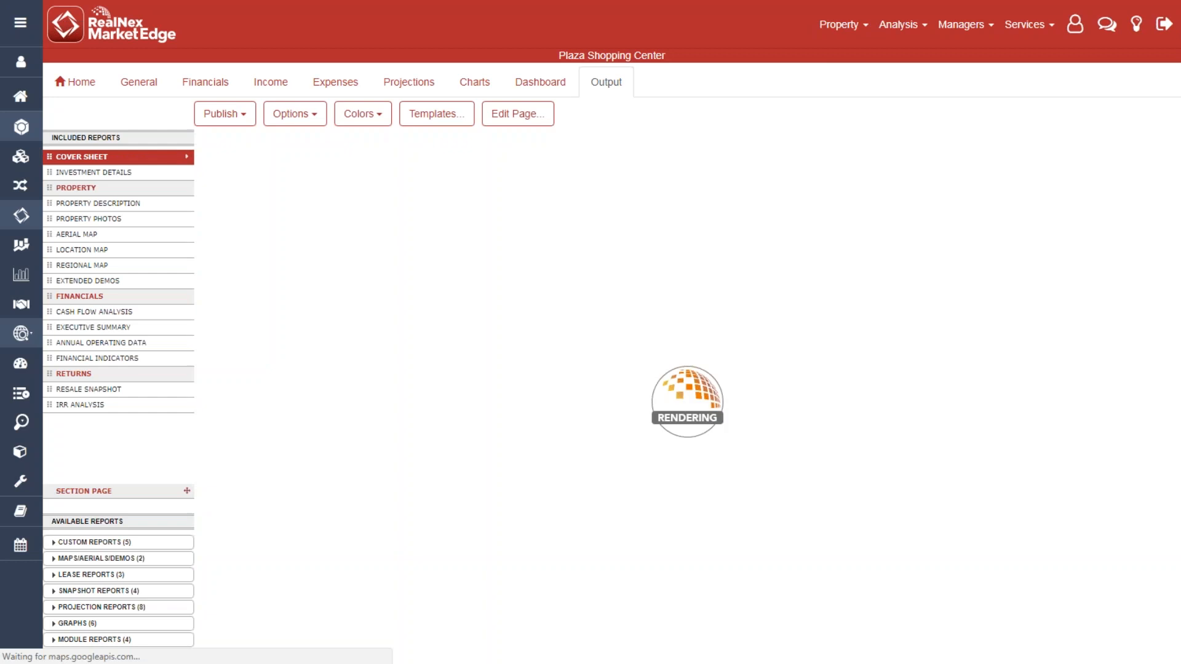
- Browse the available cover page layouts for the Cover Sheet and cancel the page edit
click(509, 113)
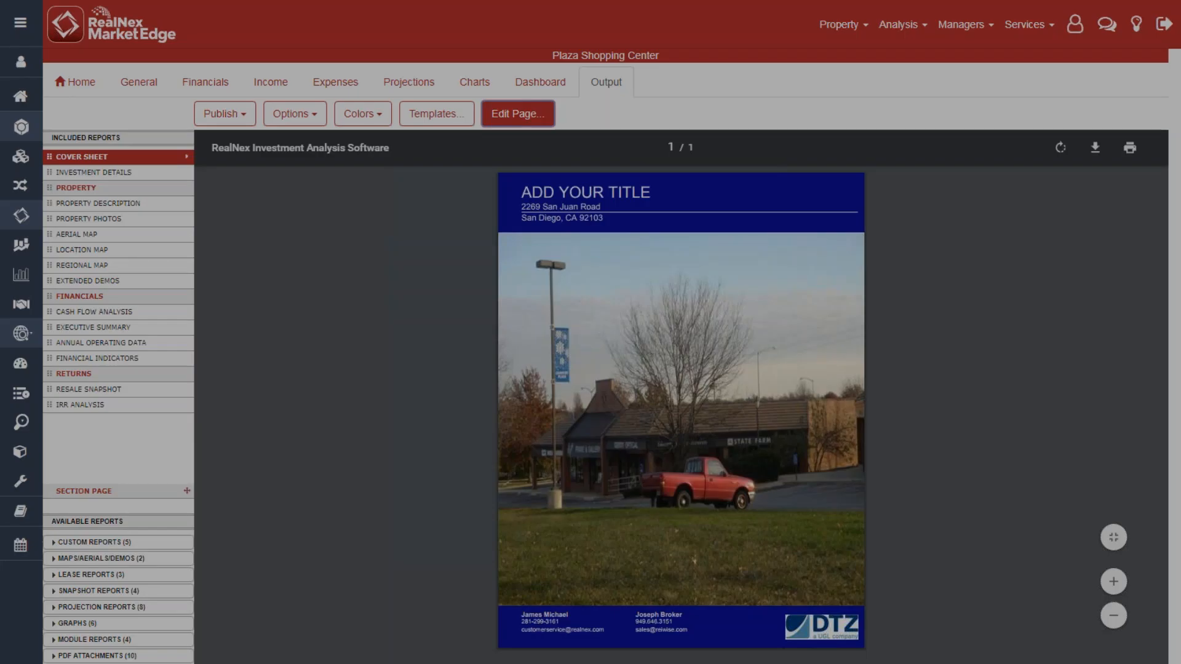
click(534, 183)
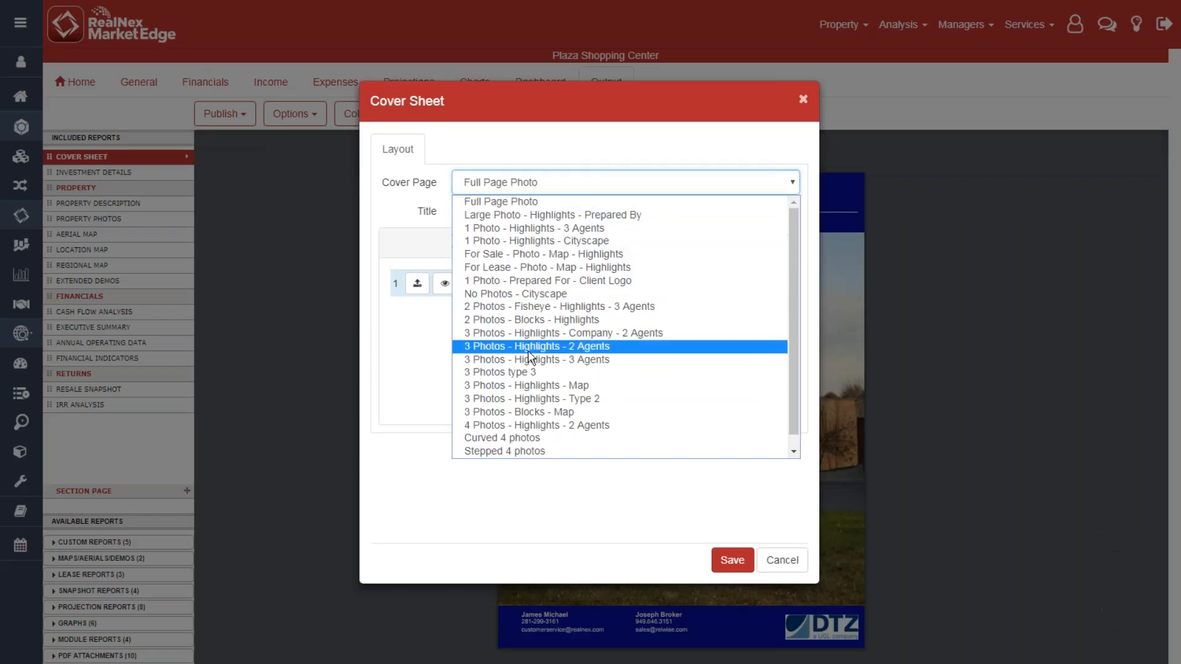
click(793, 566)
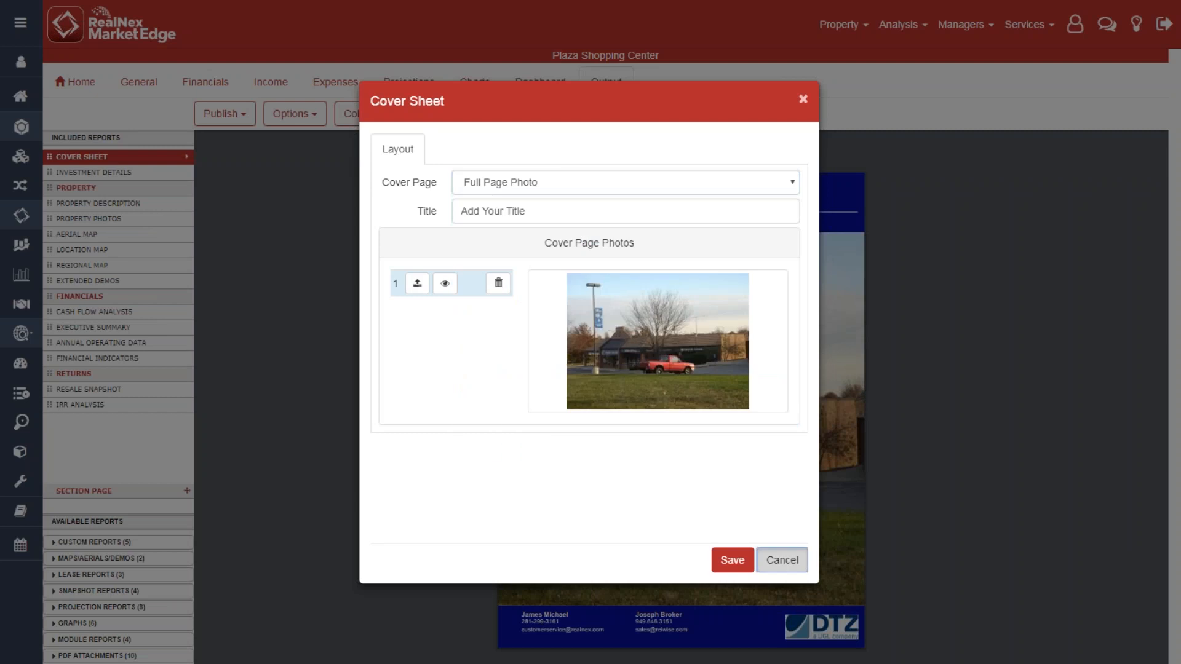
- Review the report's color settings, output options and template options, and close the template dialog
click(362, 113)
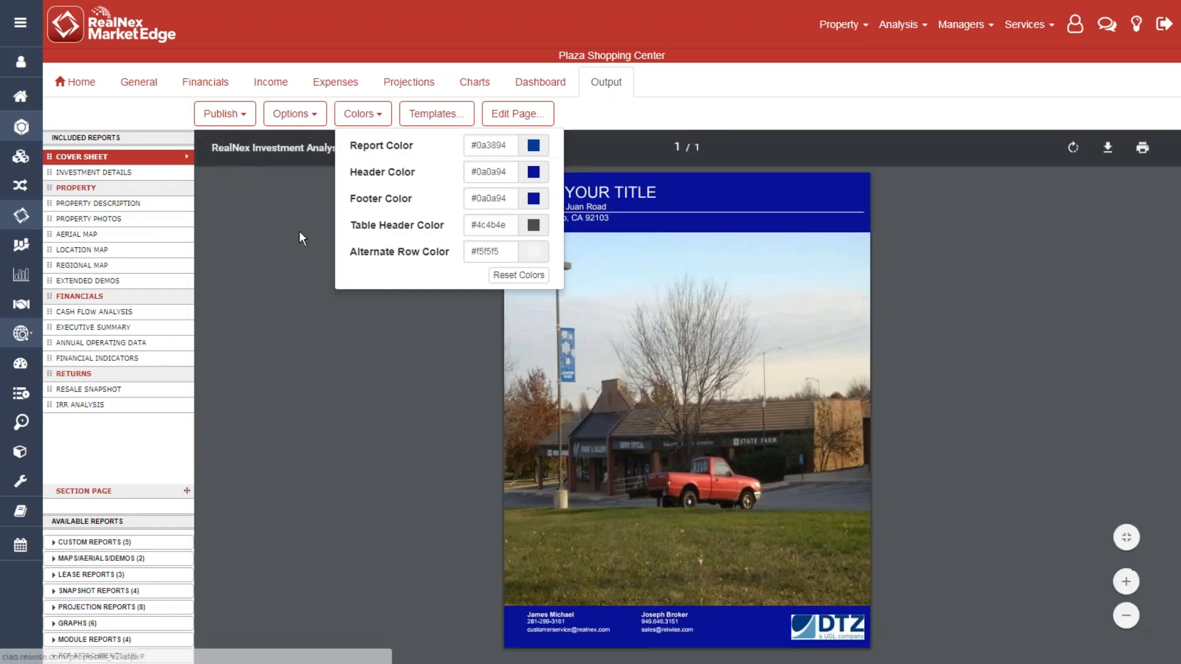
click(299, 123)
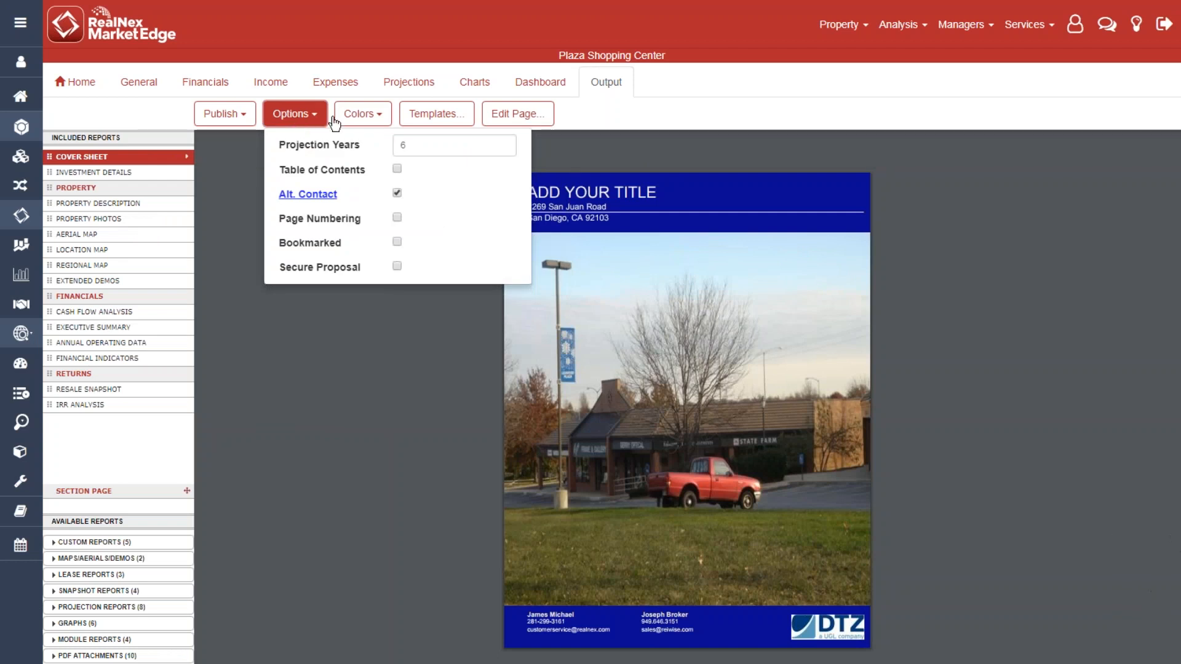
click(353, 121)
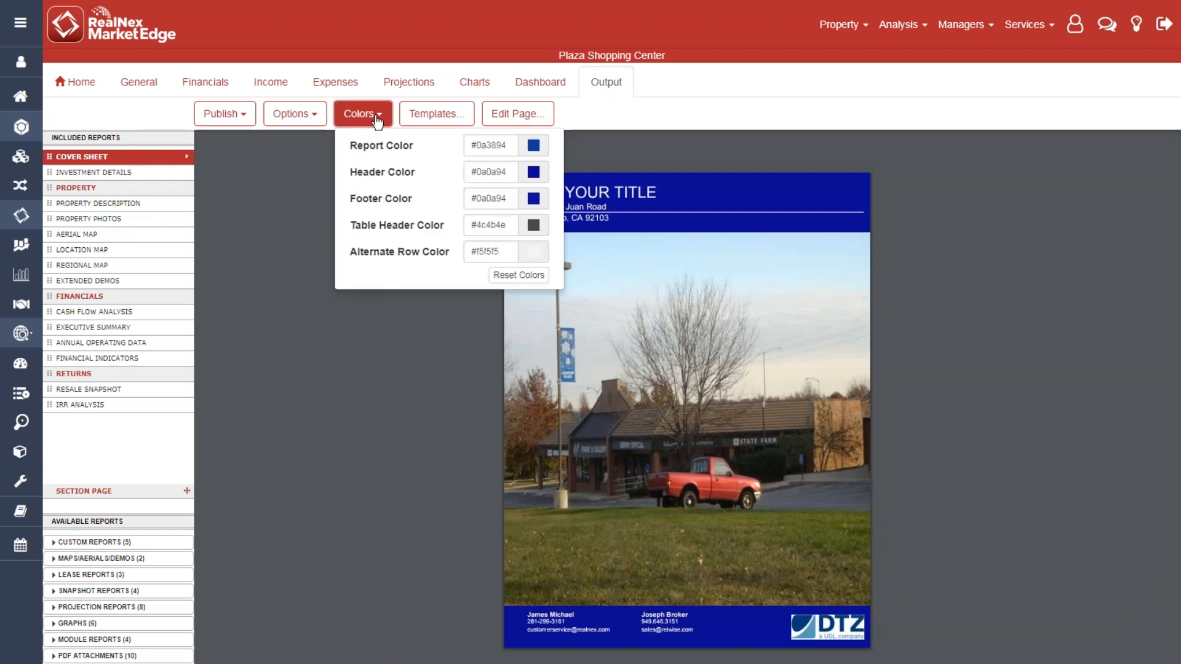
click(437, 116)
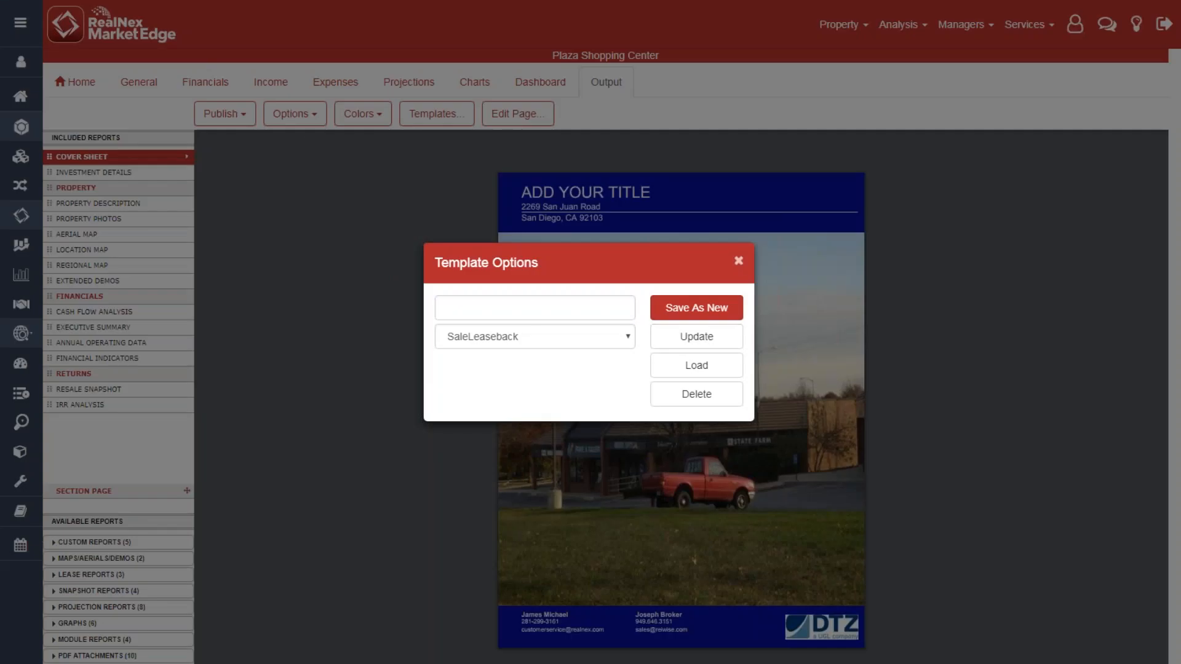
click(740, 262)
- Display the Property section page and return to the Cover Sheet
click(111, 188)
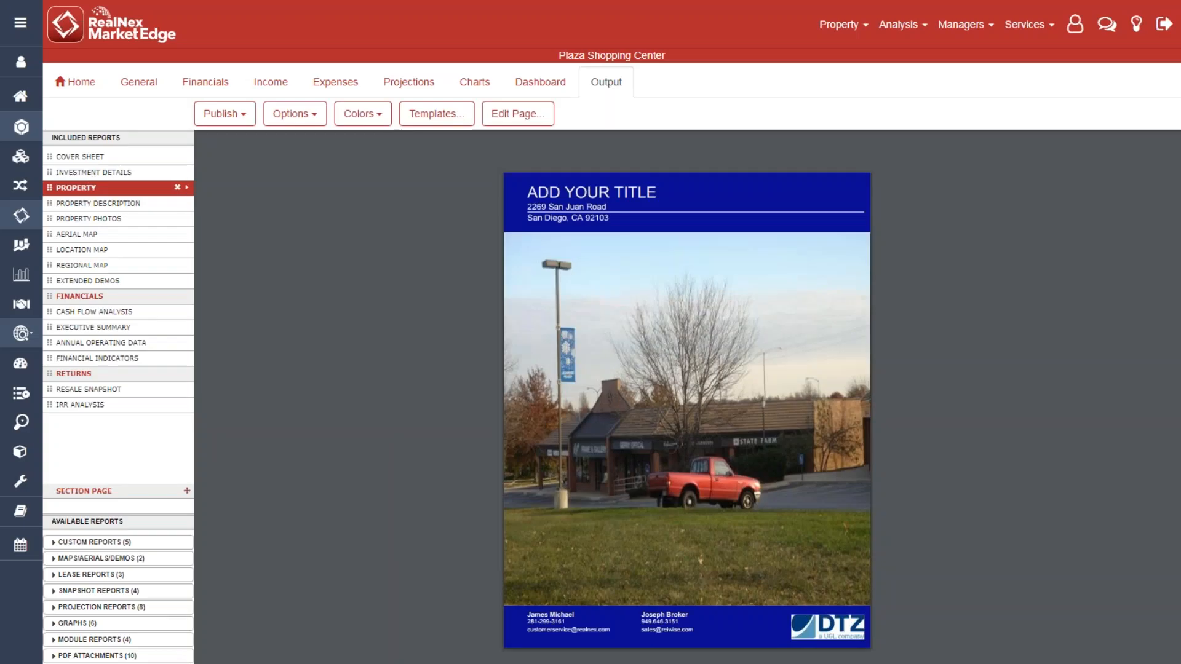
click(94, 173)
click(97, 159)
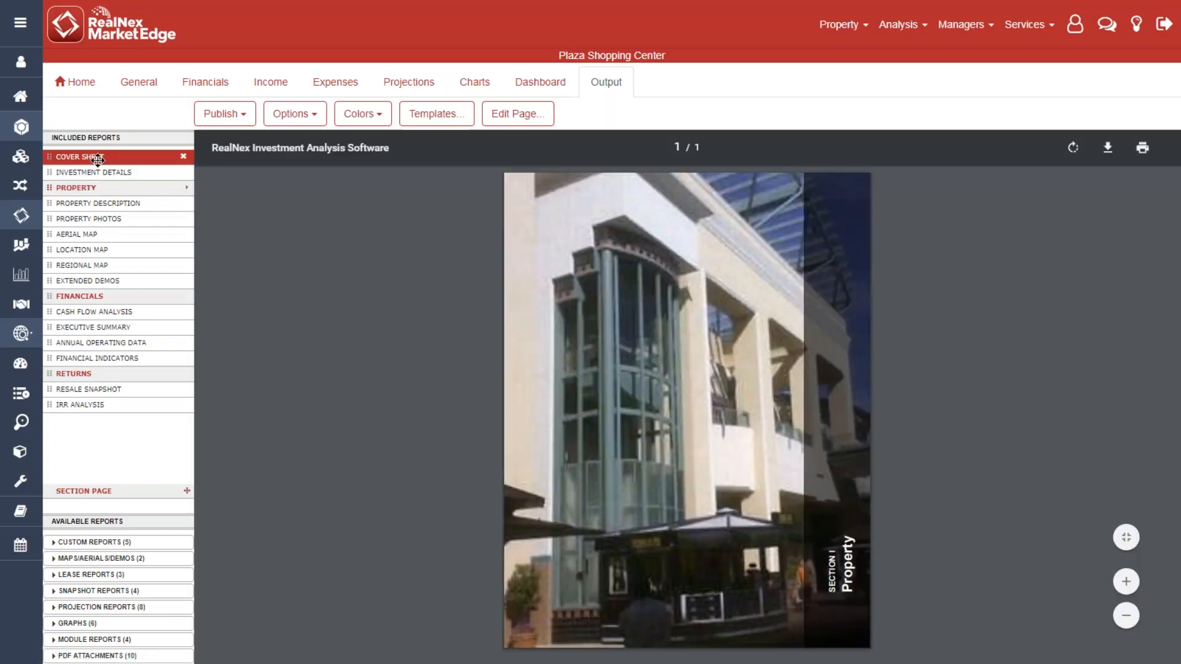
click(98, 159)
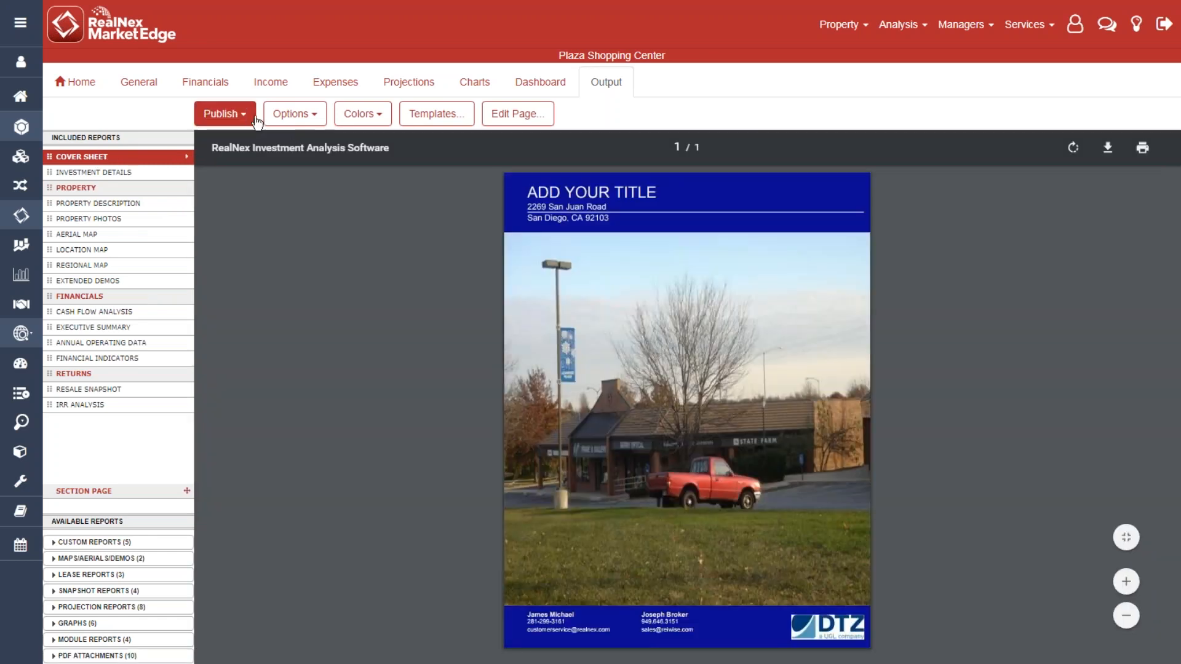
- Review the publish and output options, and reset the report colors again from the color settings
click(249, 118)
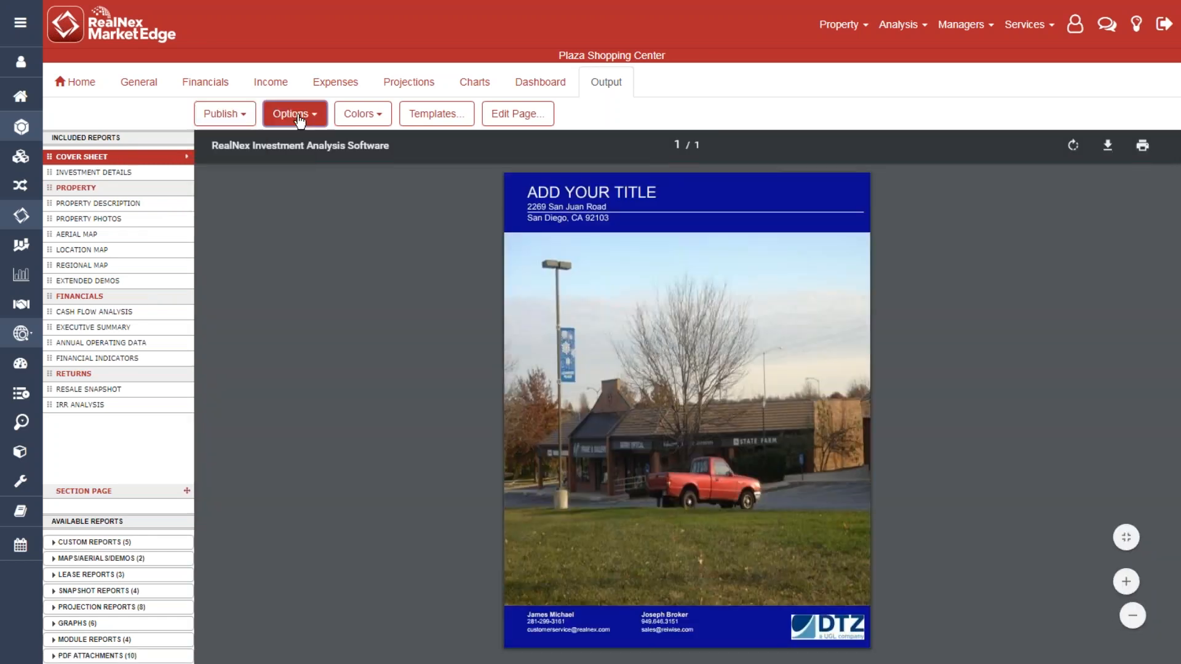
click(299, 117)
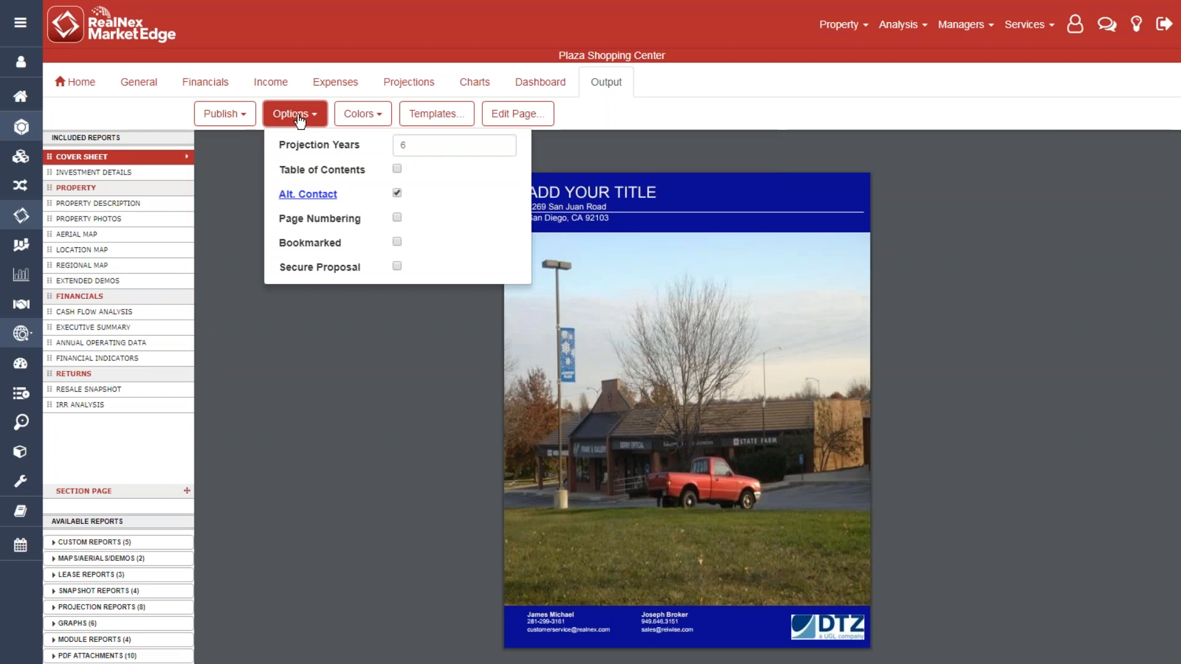
click(360, 114)
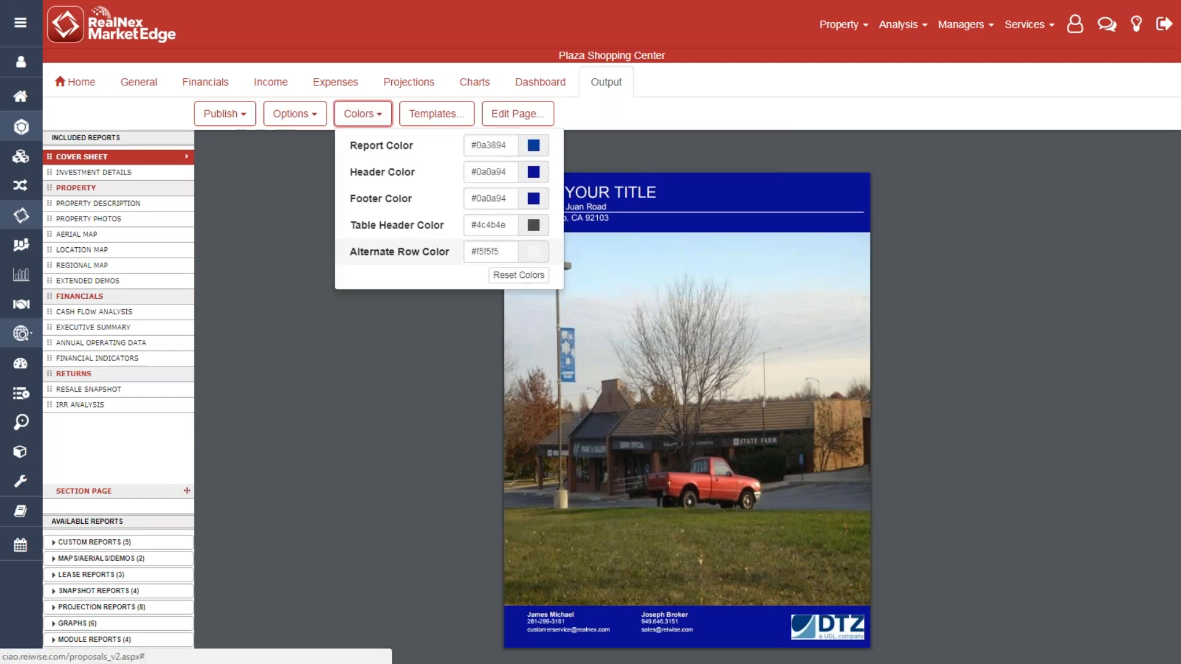
click(508, 277)
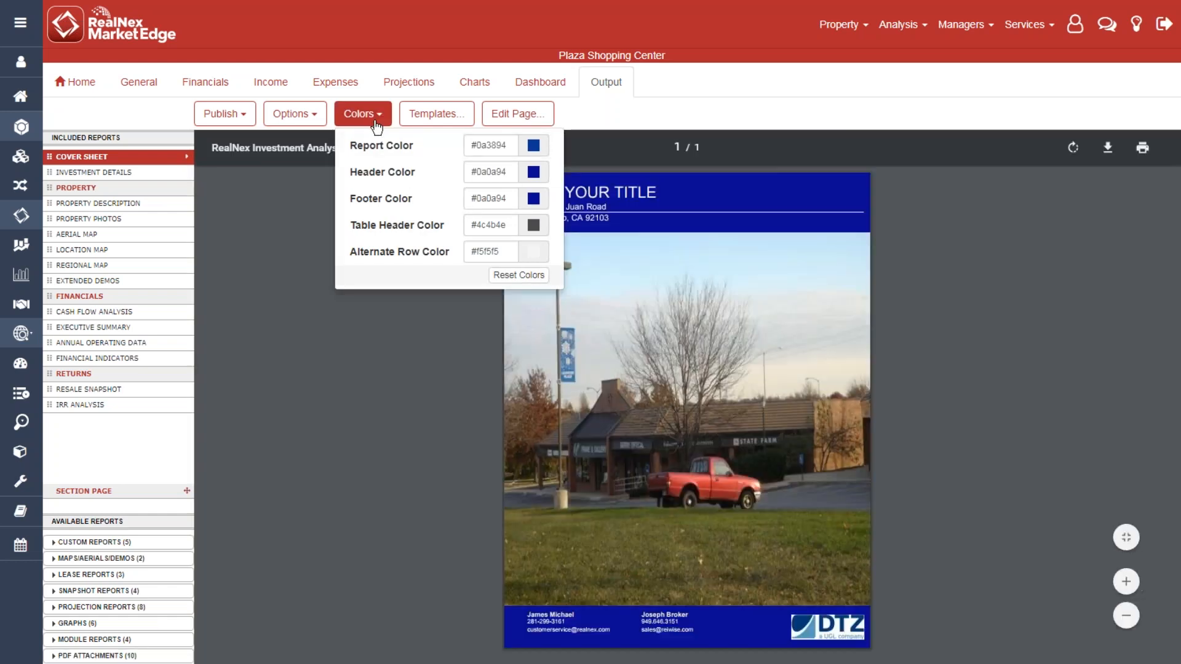
- Look at the template options and the Cover Sheet's page layout settings, closing each without saving
click(444, 114)
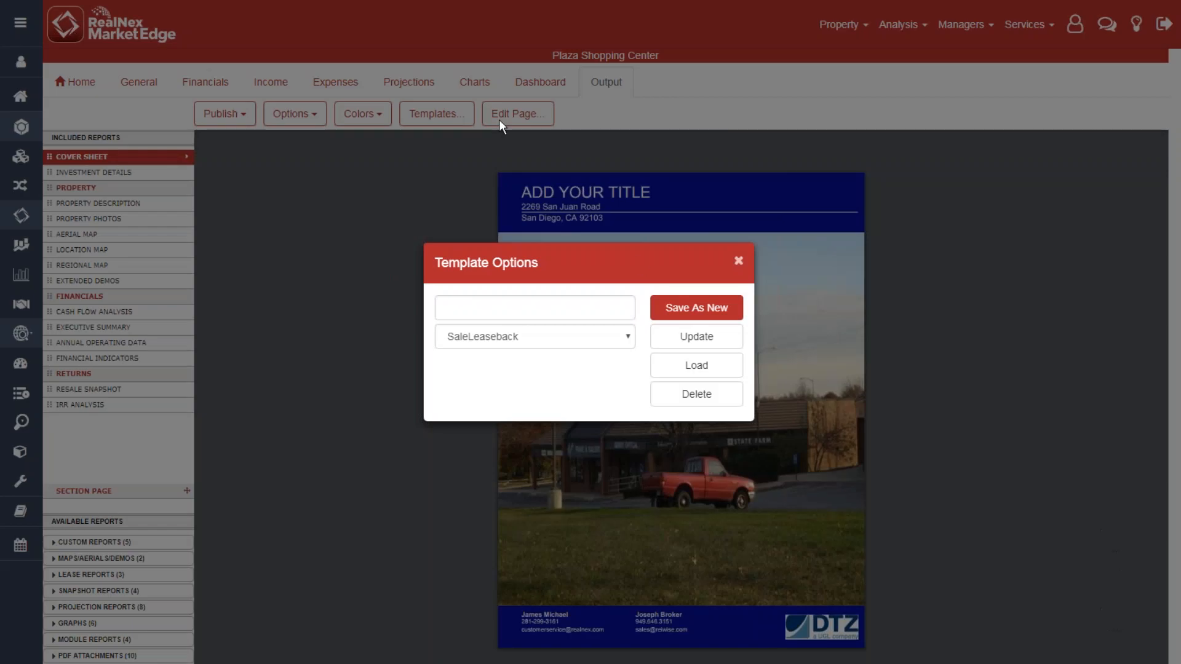
click(739, 261)
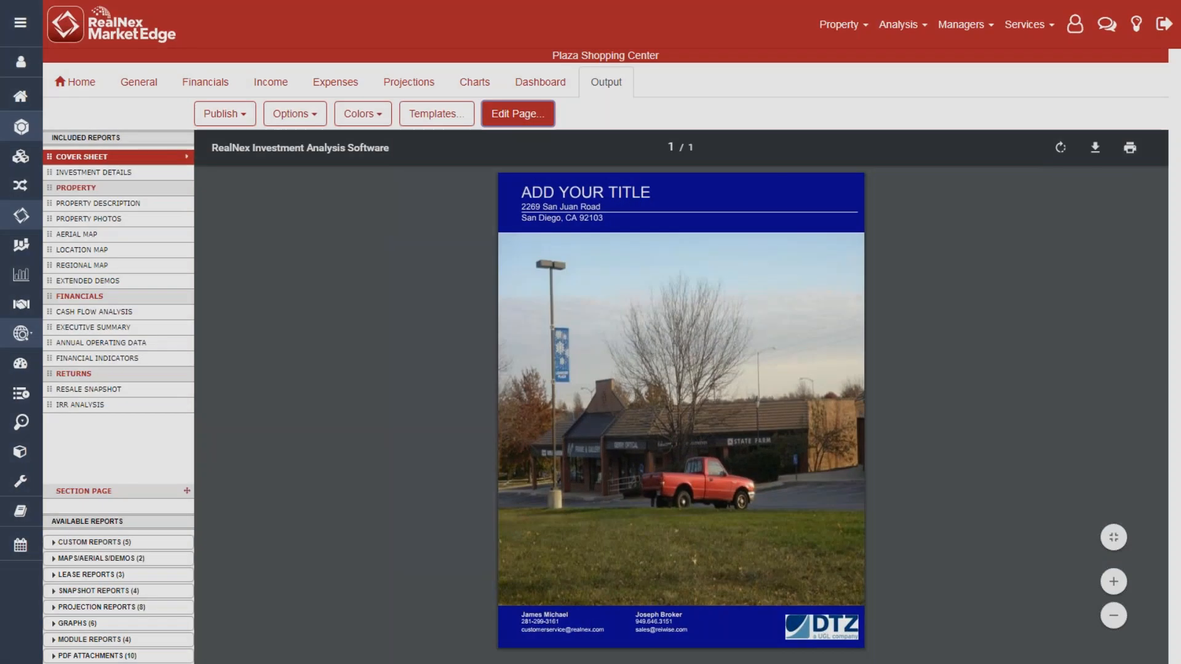
click(518, 113)
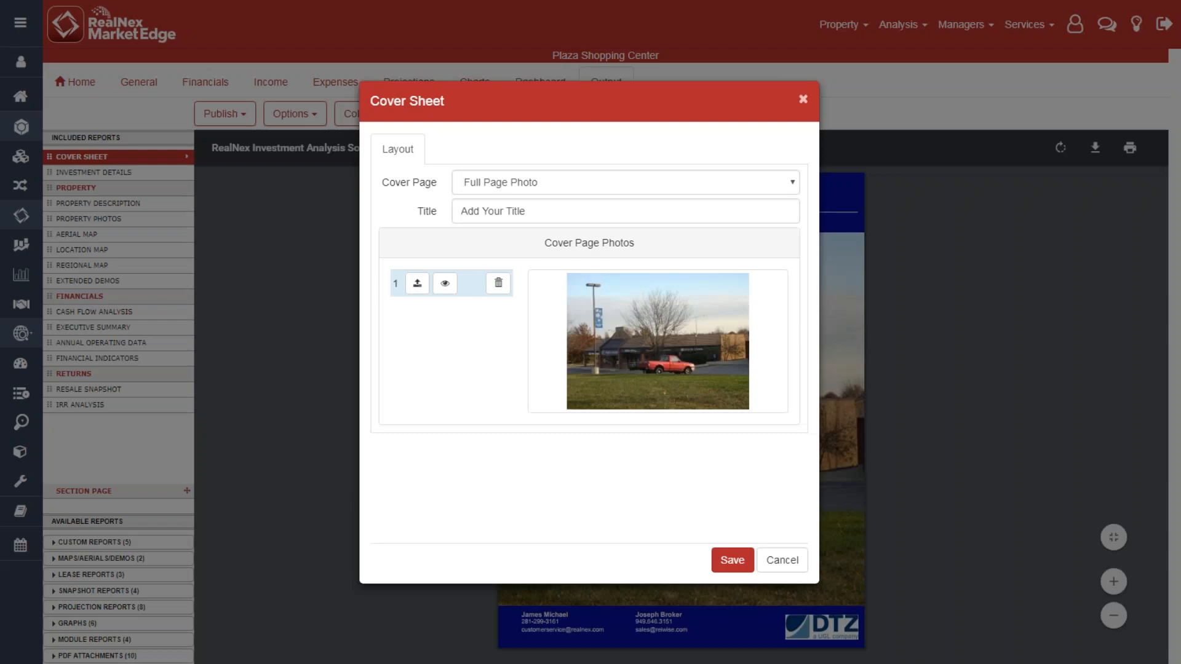
click(783, 559)
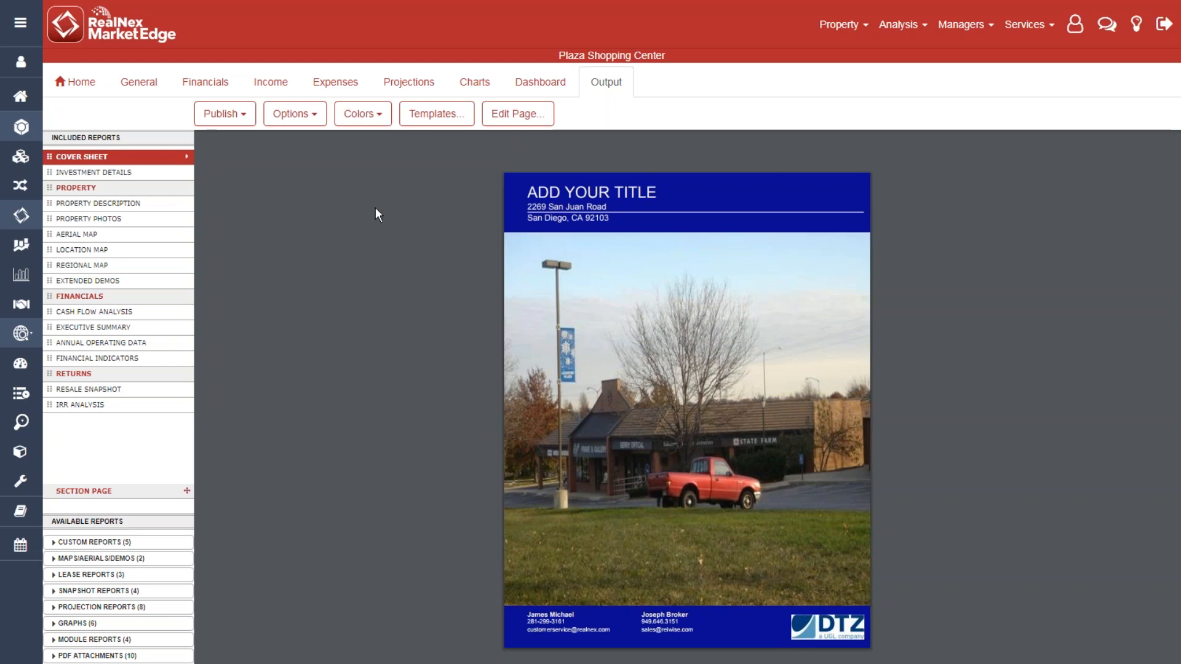
- Review the Plaza Shopping Center report's output options, color settings and template options, and close the template dialog
click(309, 118)
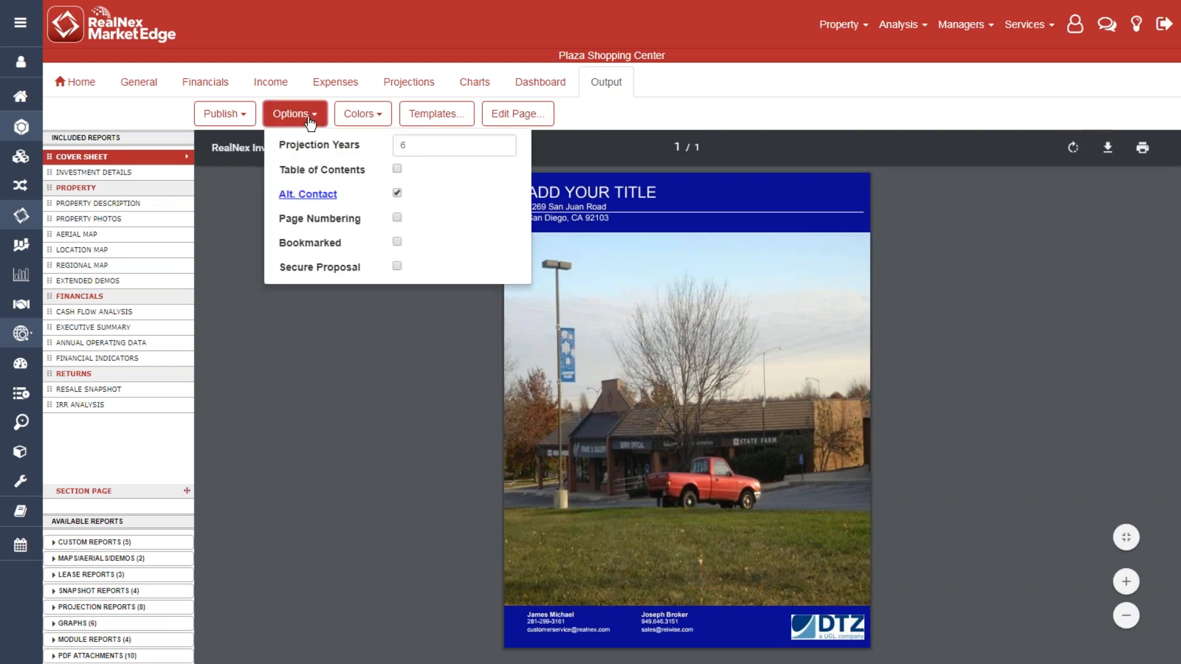
click(309, 118)
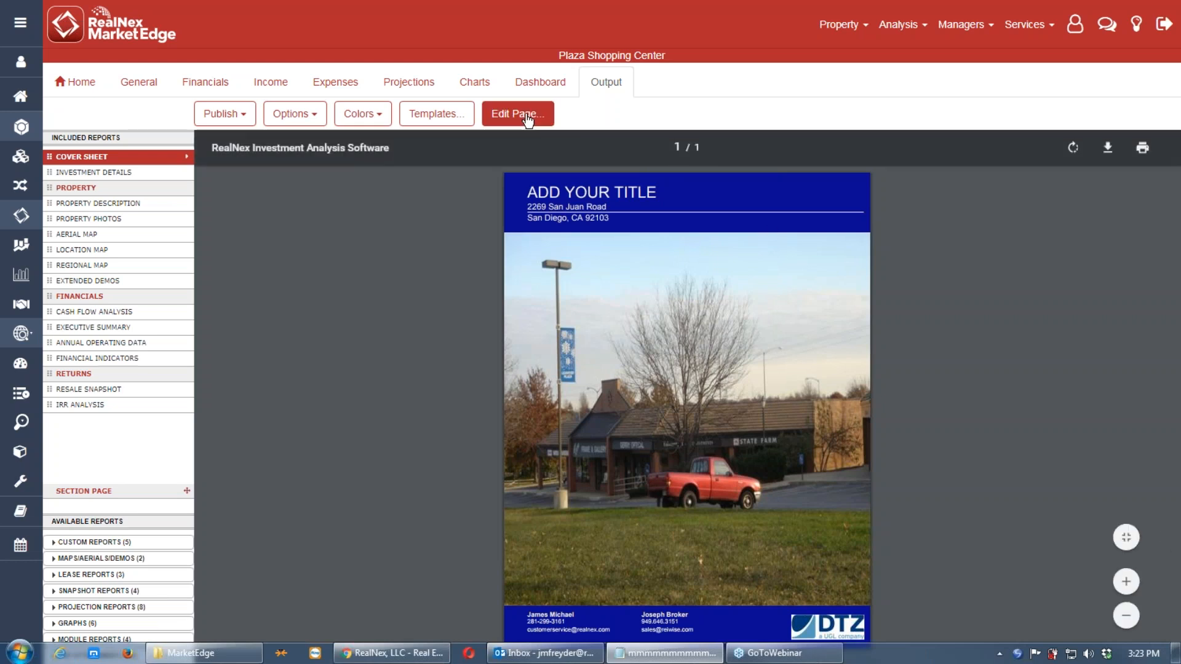
click(384, 116)
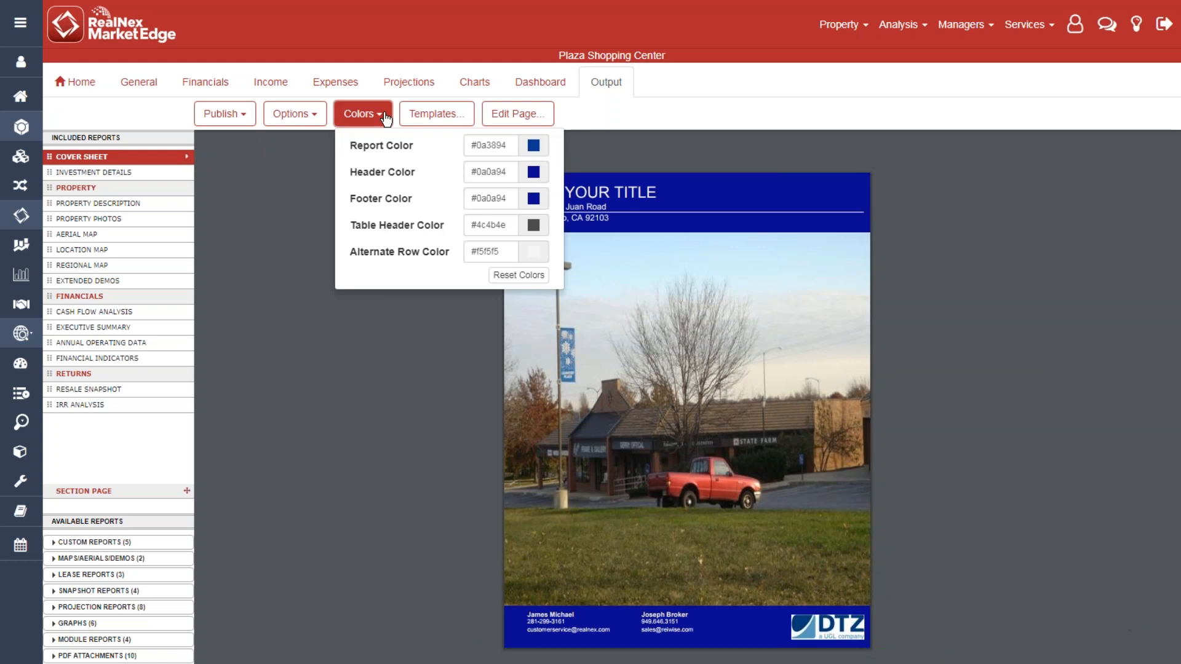
click(386, 119)
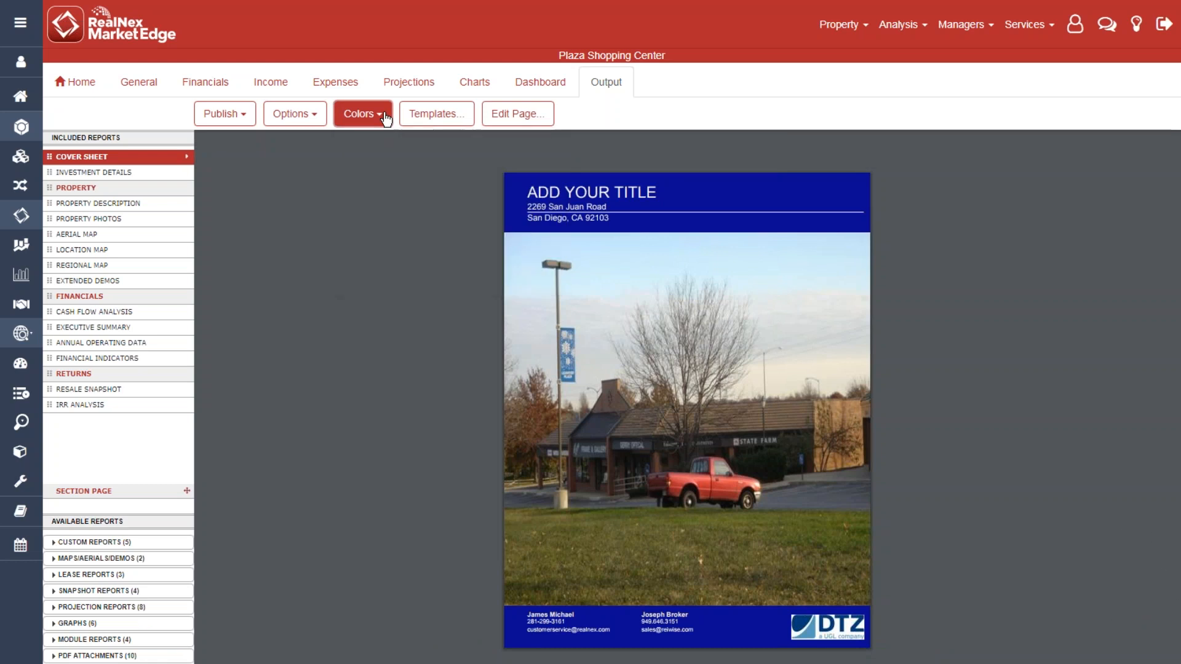
click(437, 119)
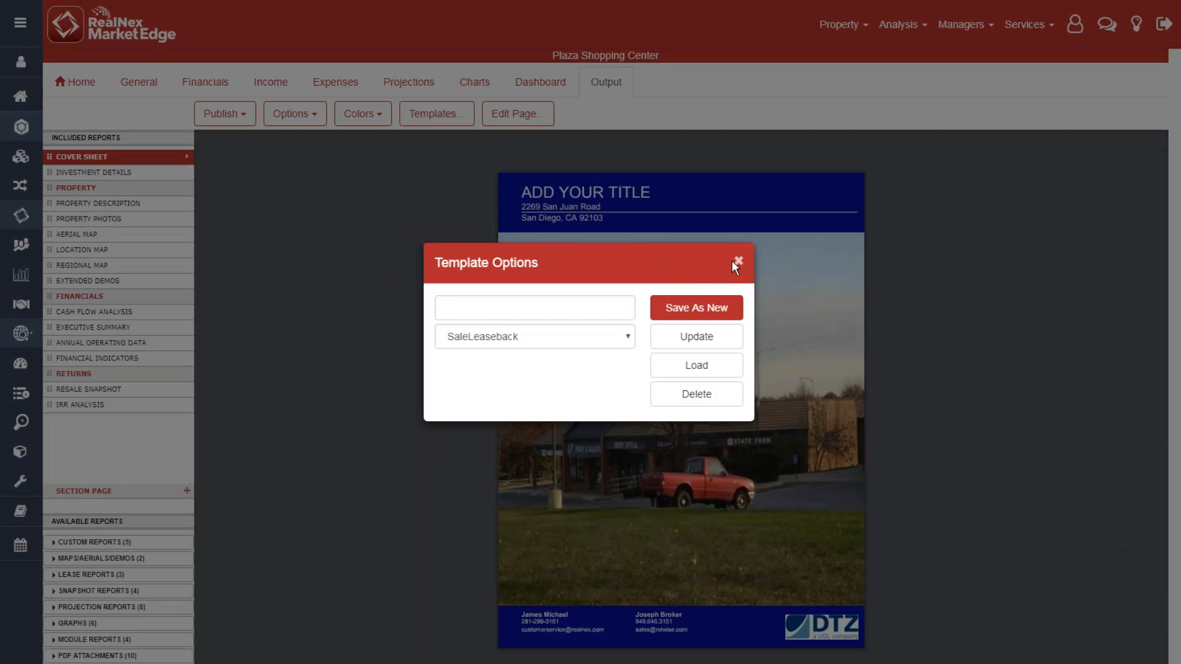
click(739, 260)
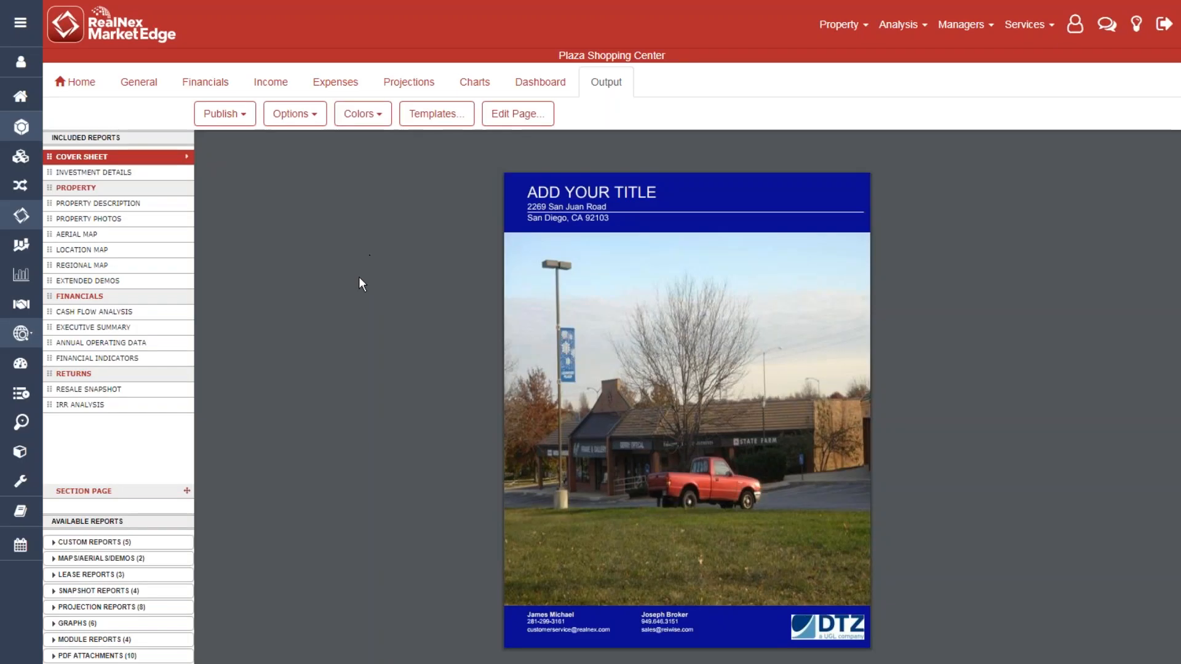
- Return to the property list and open the report output of the Sample Multi Family analysis
click(72, 82)
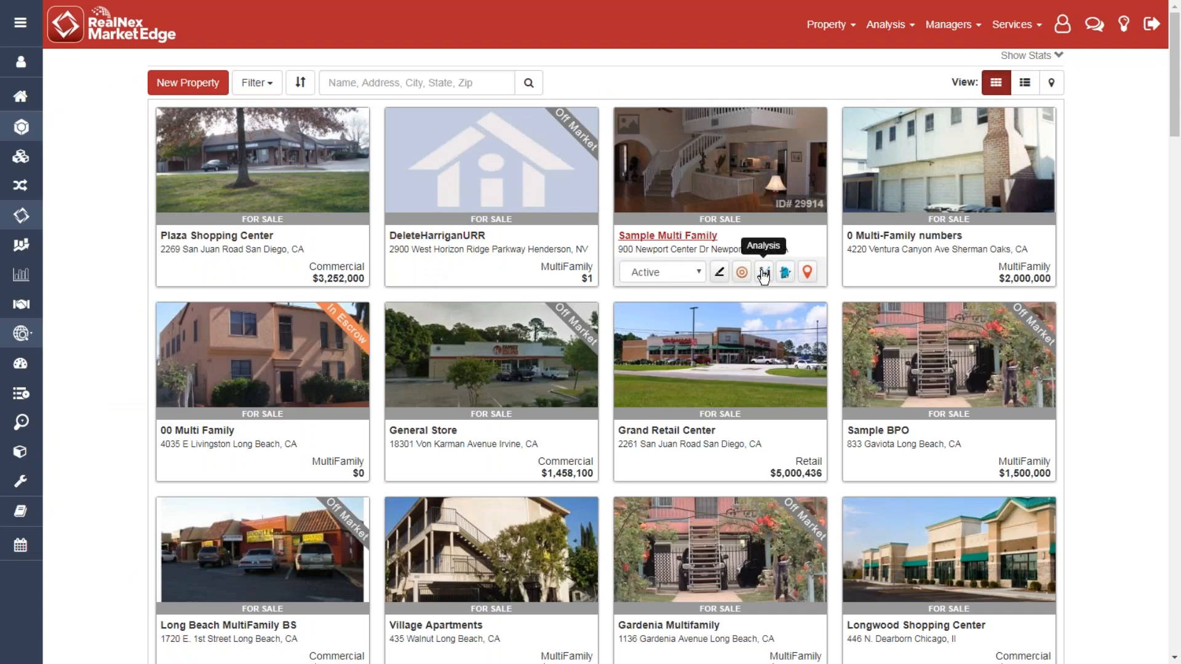
click(763, 272)
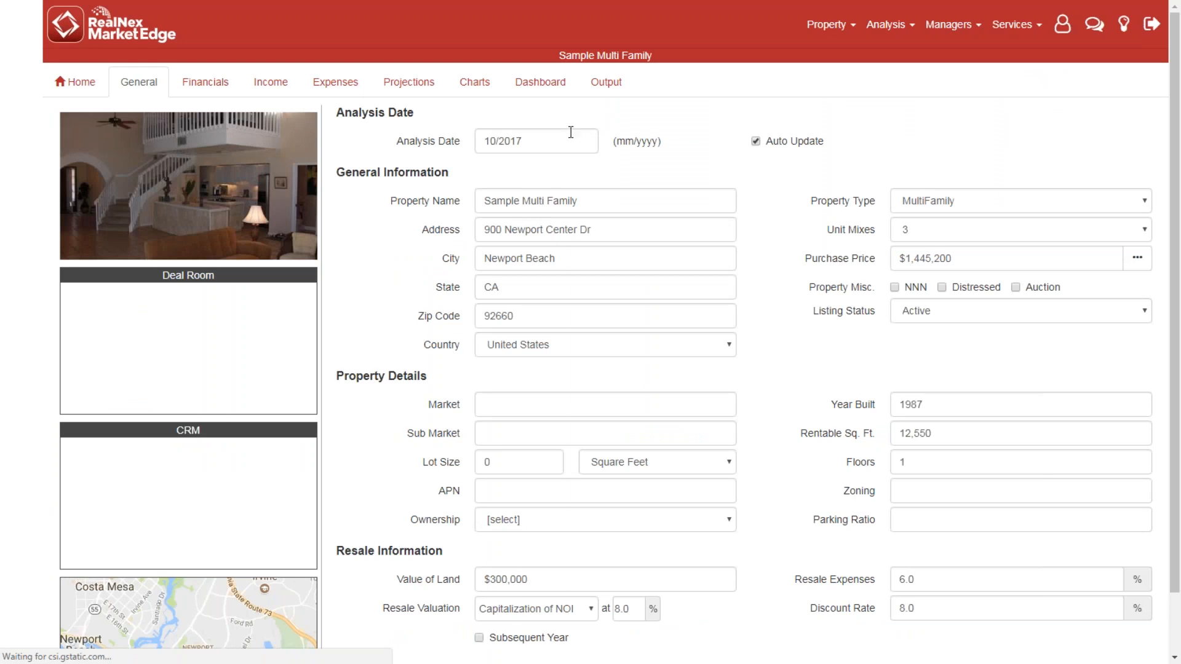
click(613, 82)
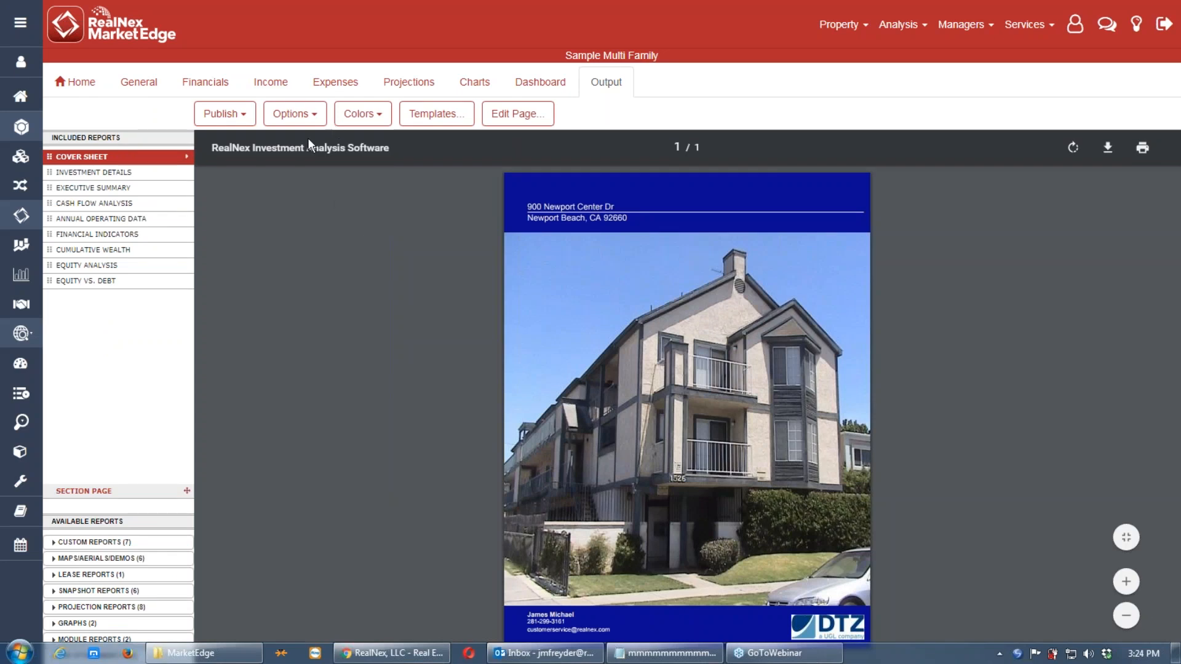
- Review the Sample Multi Family report's output options, color settings and template options, closing each without changes
click(320, 114)
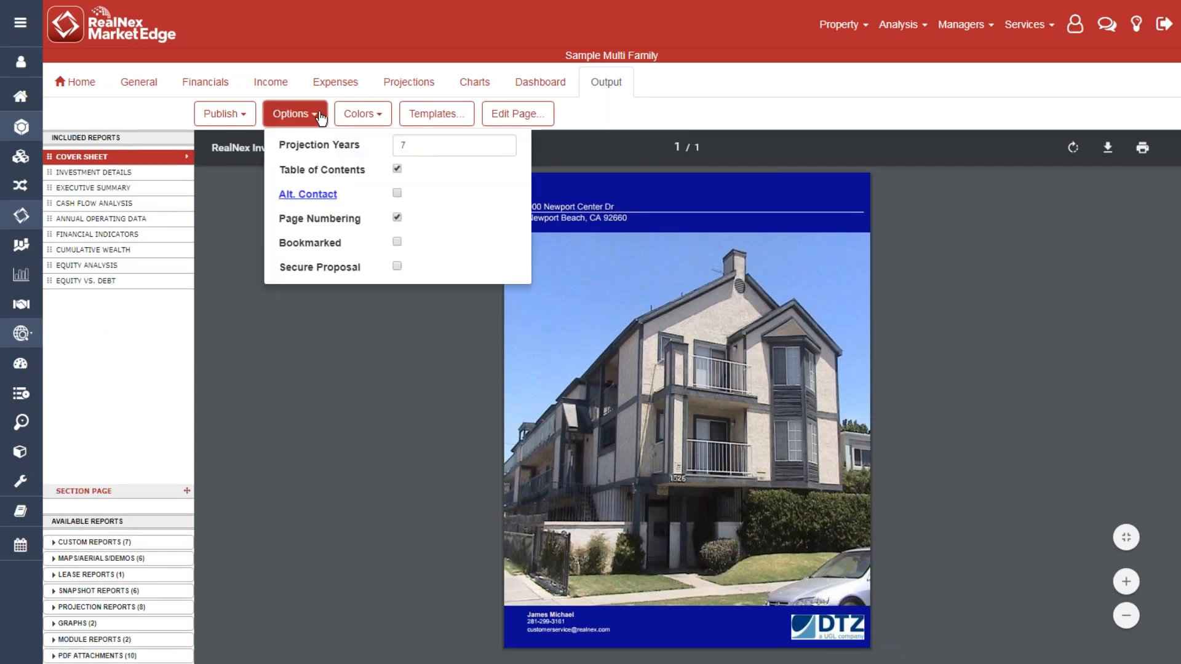
click(320, 113)
click(363, 117)
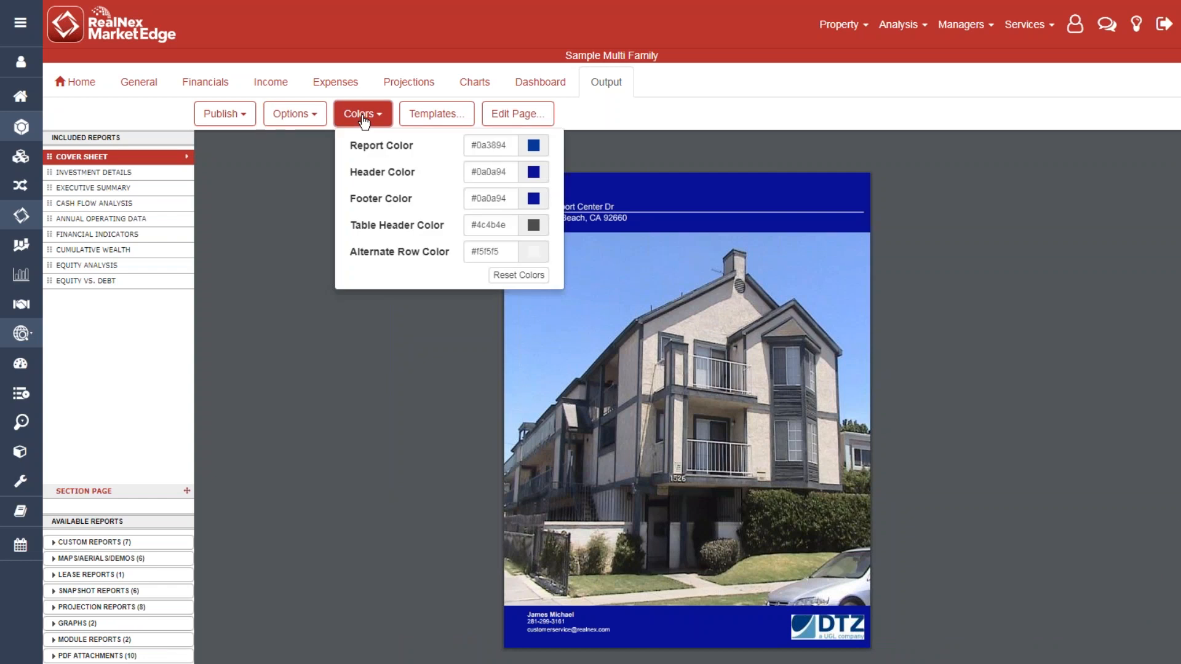
click(362, 120)
click(464, 120)
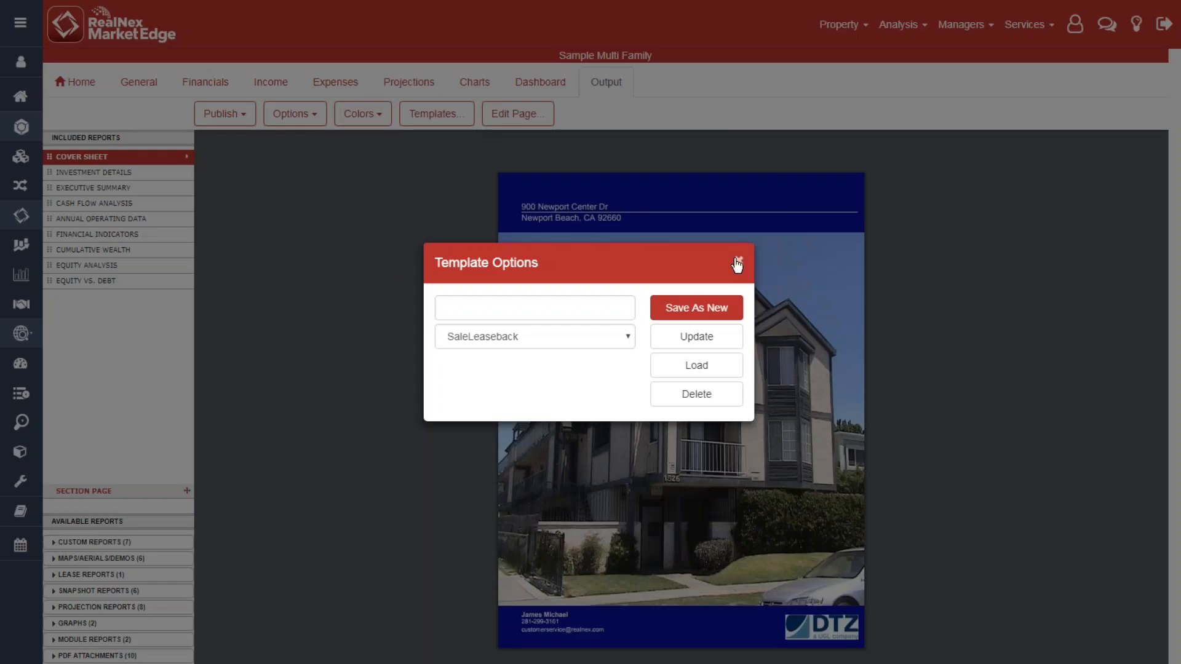
click(737, 263)
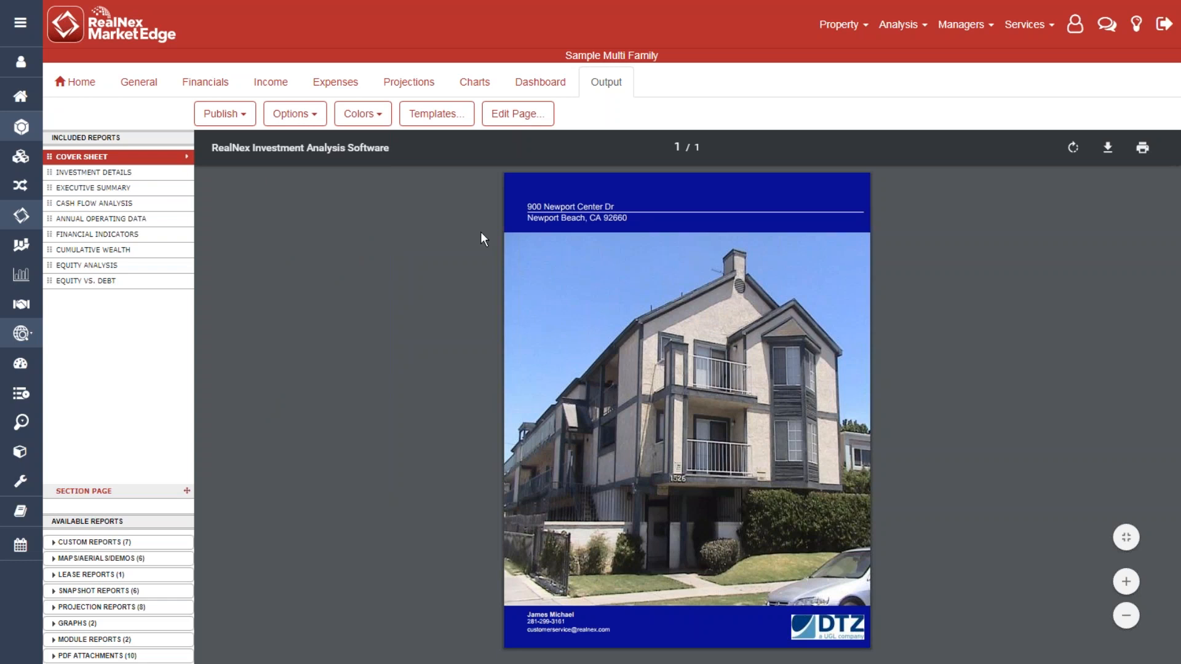
- Choose the Full Page Photo layout for the Sample Multi Family Cover Sheet and save it
click(518, 113)
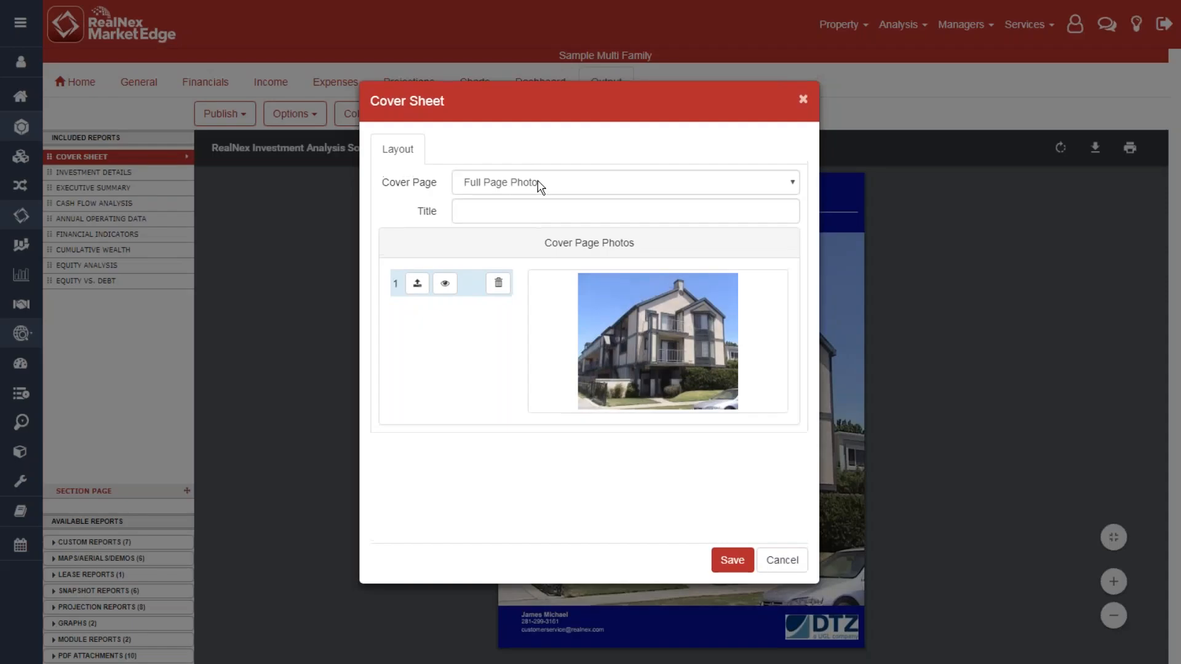
click(540, 183)
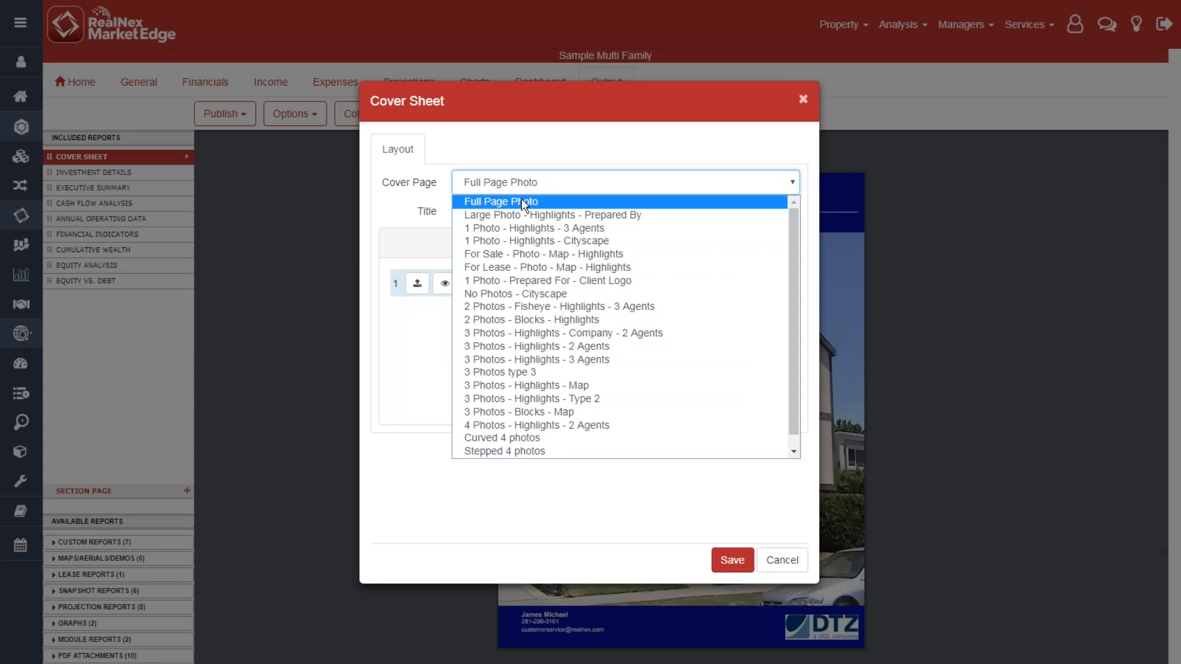
click(516, 204)
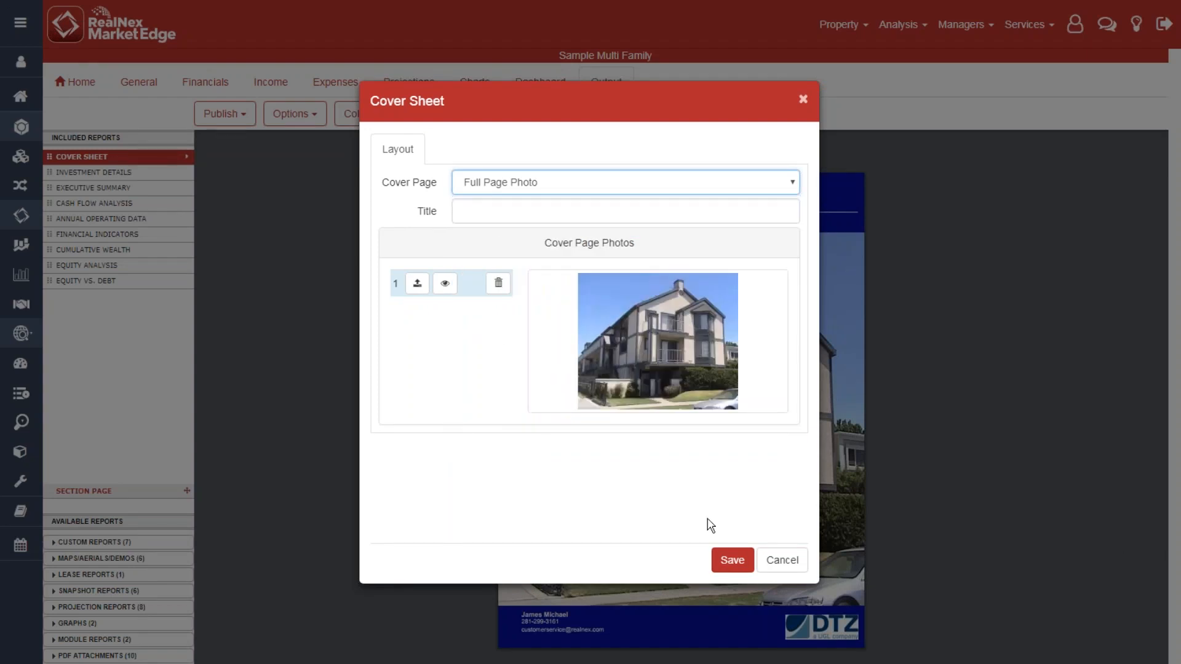
click(734, 560)
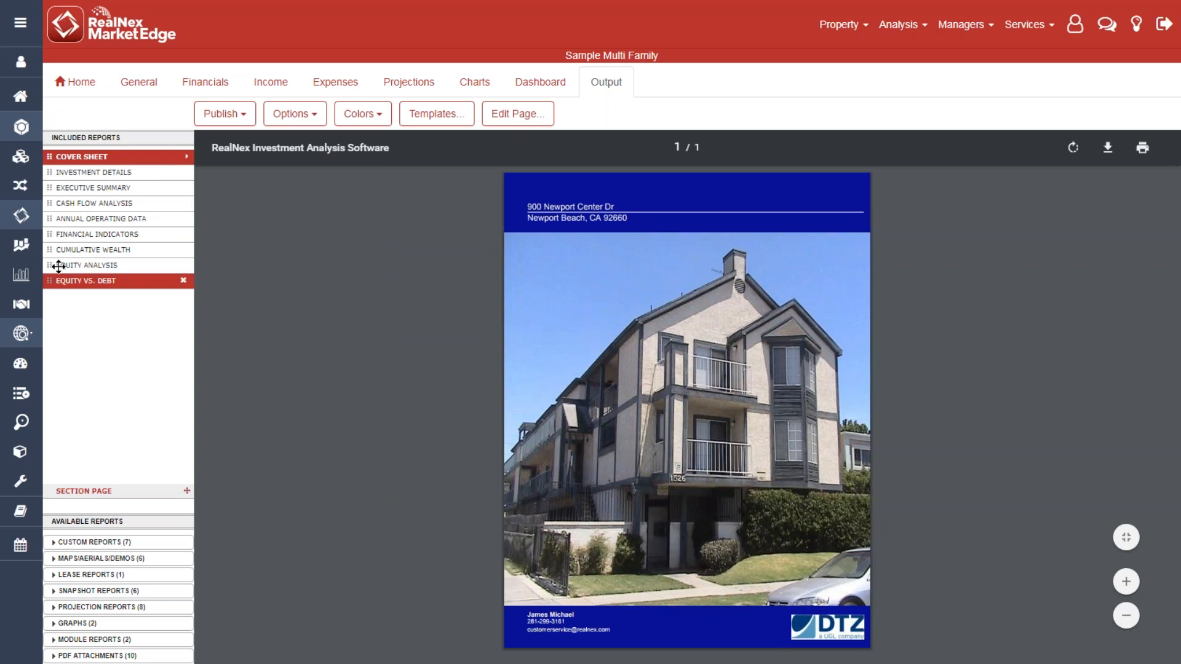
- Switch to the lease analysis list and open the REI Wise CLA tenant rep analysis
click(32, 278)
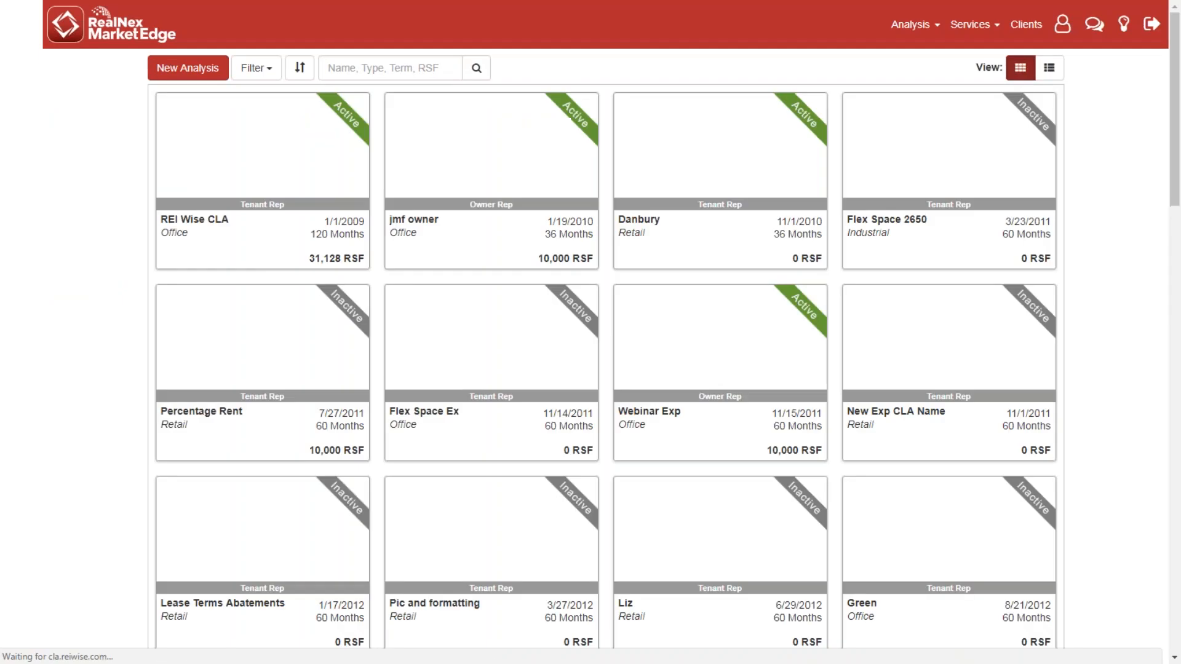
mouse_move(223, 261)
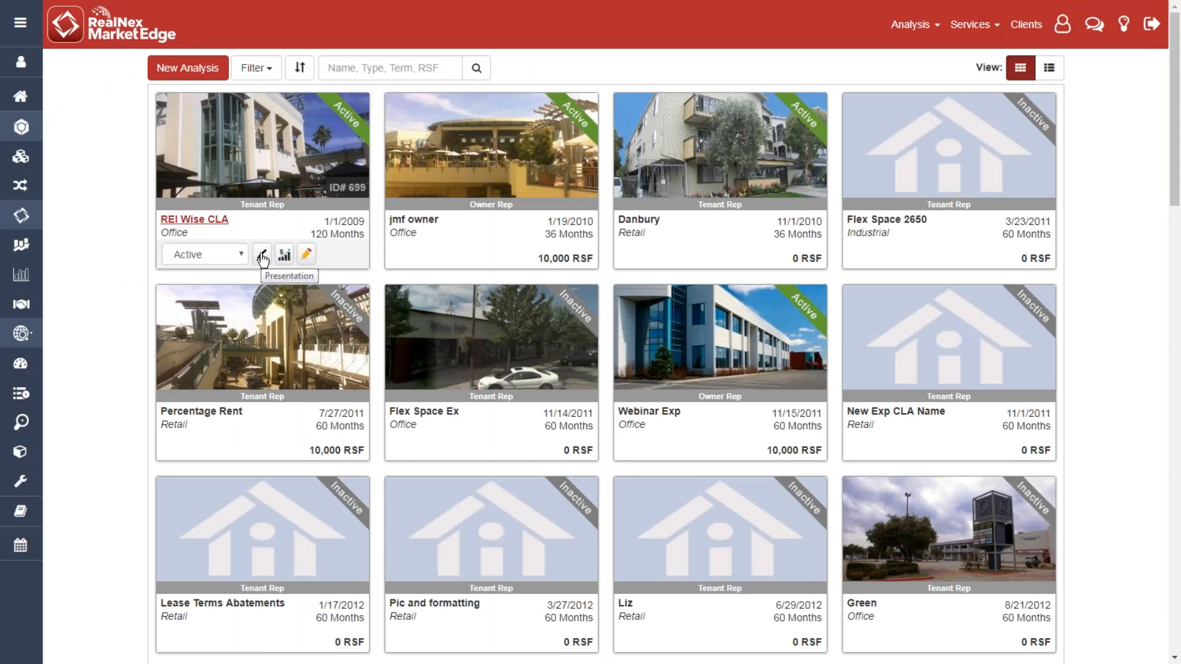
click(283, 255)
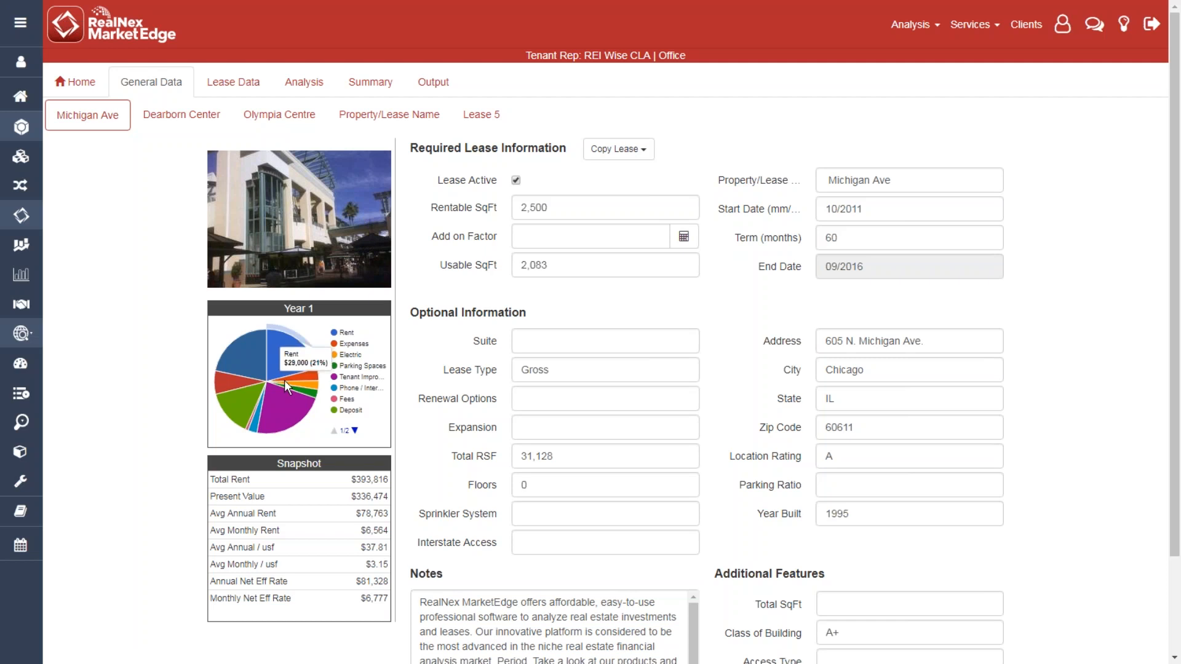
mouse_move(272, 506)
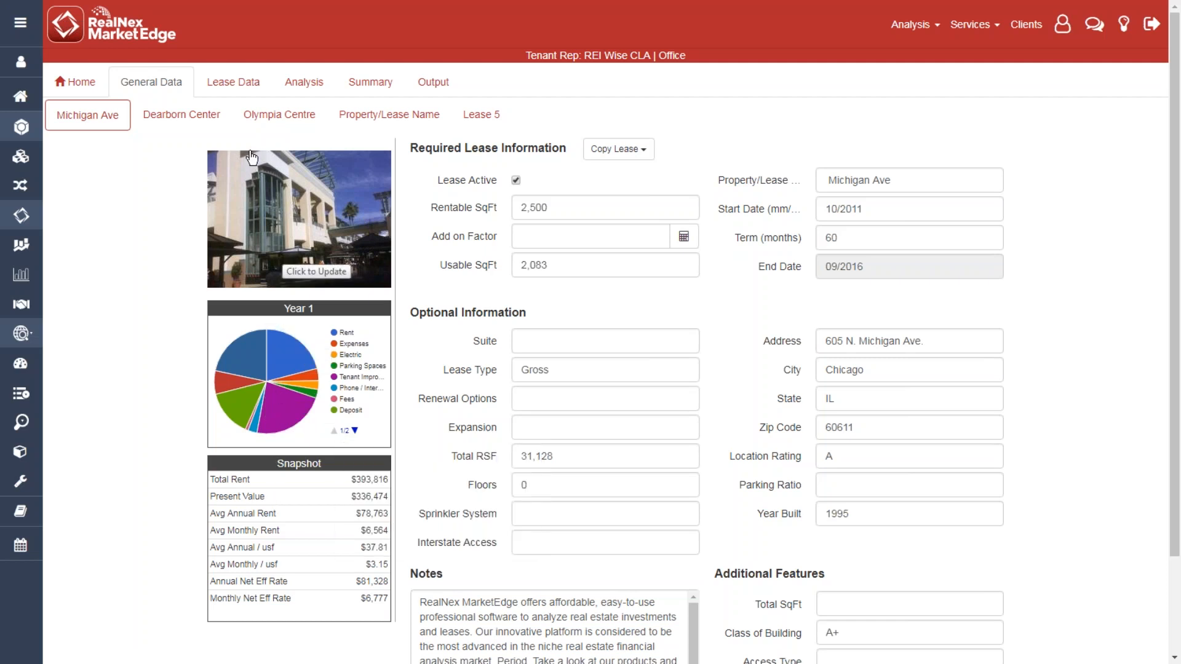
- View the Dearborn Center lease's general data and its lease data
click(180, 116)
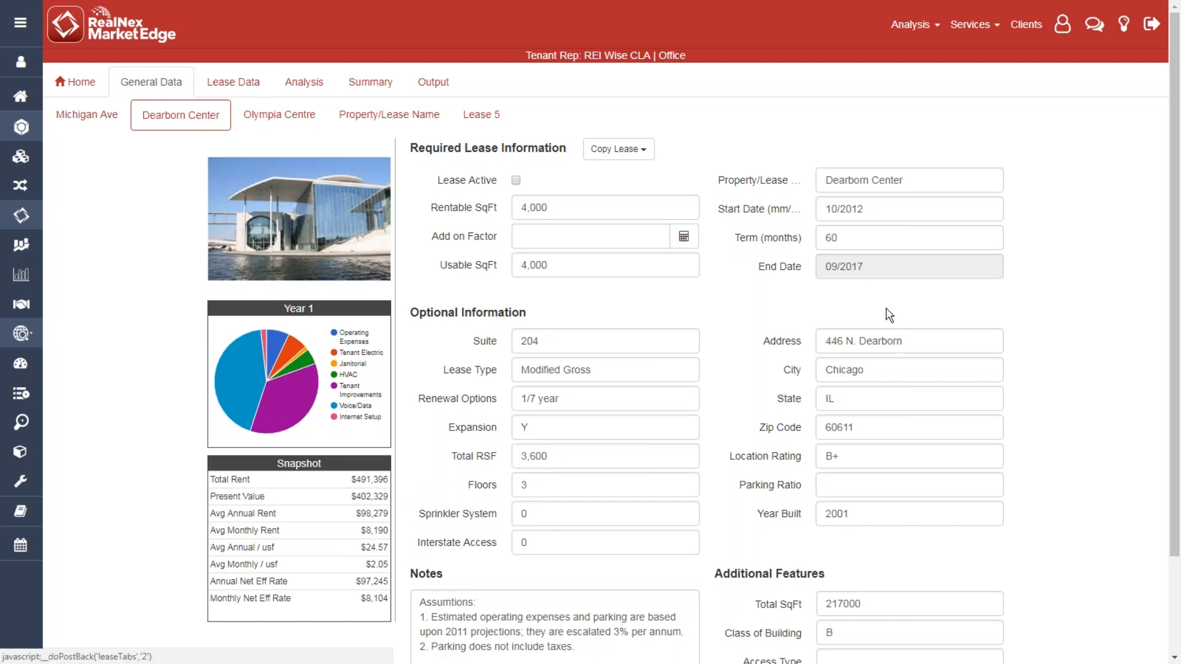
scroll(595, 539, down, 3)
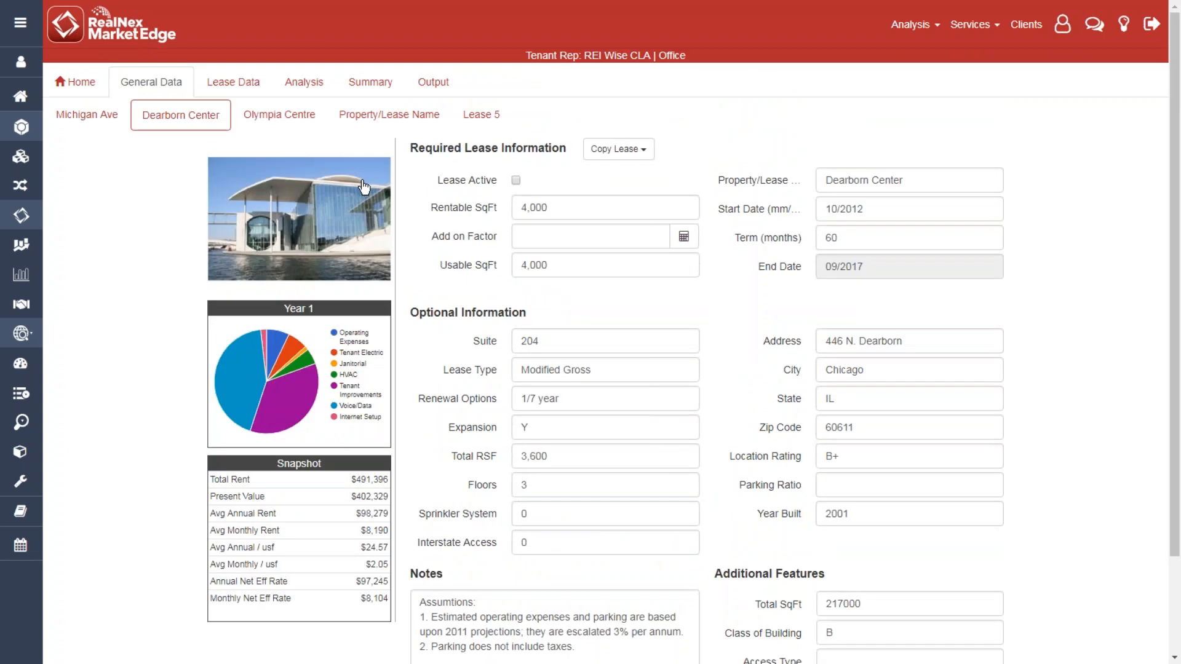
click(250, 91)
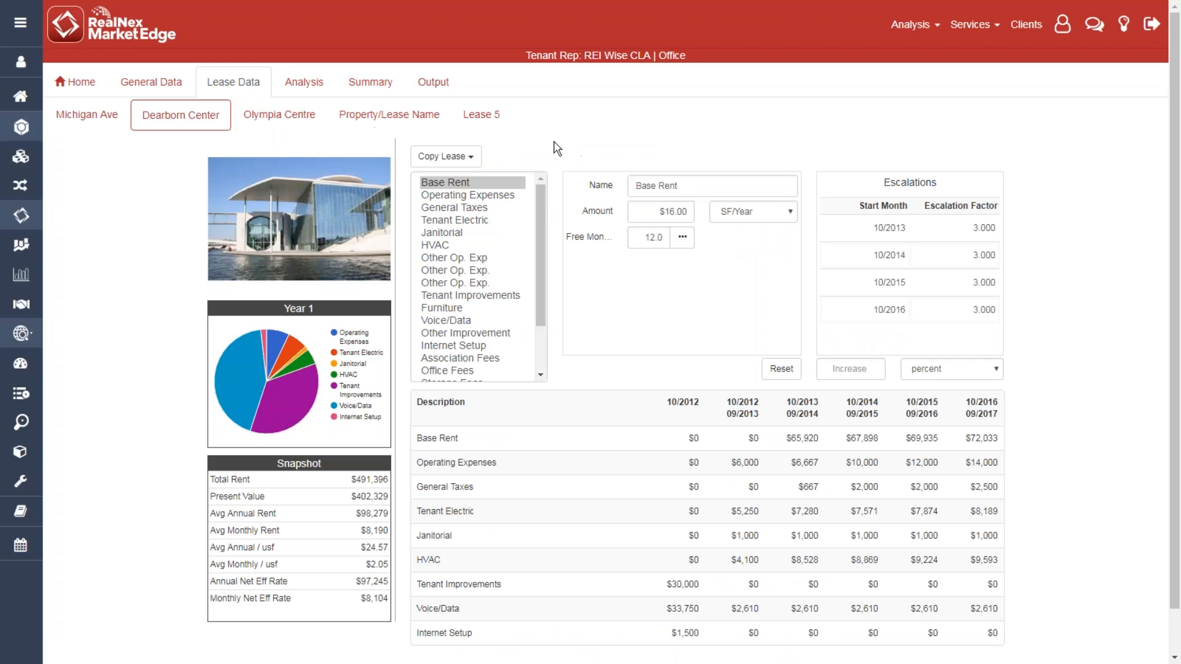
- Set the lease report's Cover Sheet to No Photos - Cityscape with title "Awesome For Lease" and subtitle "Subtitle", and save
click(443, 86)
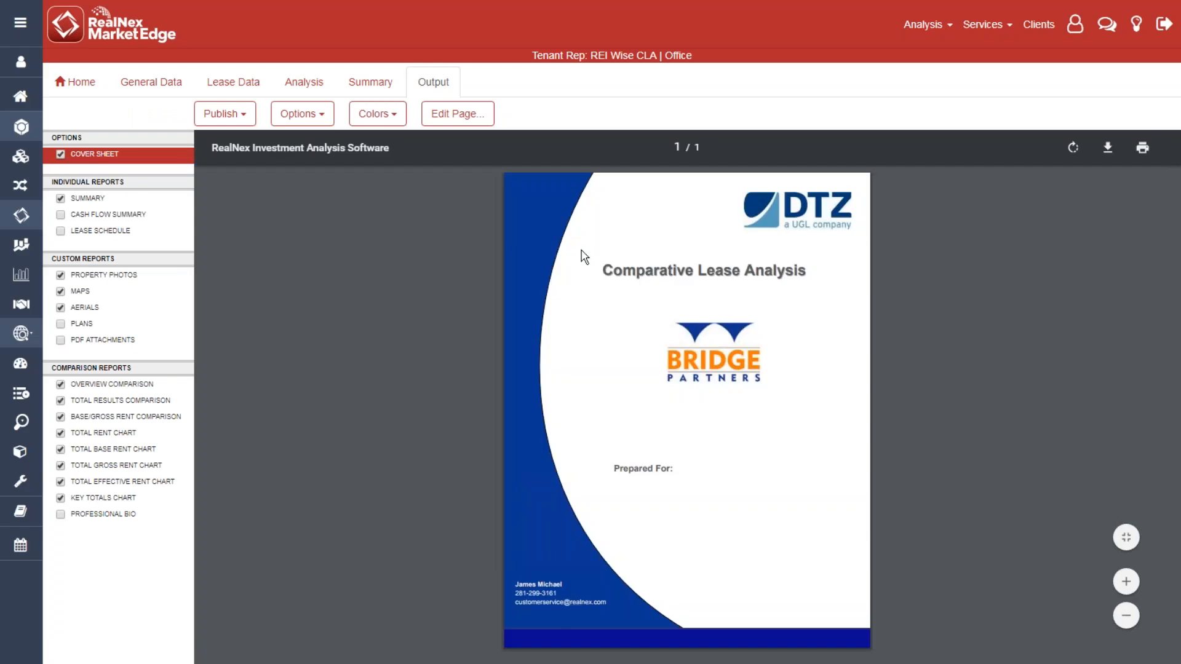
click(457, 114)
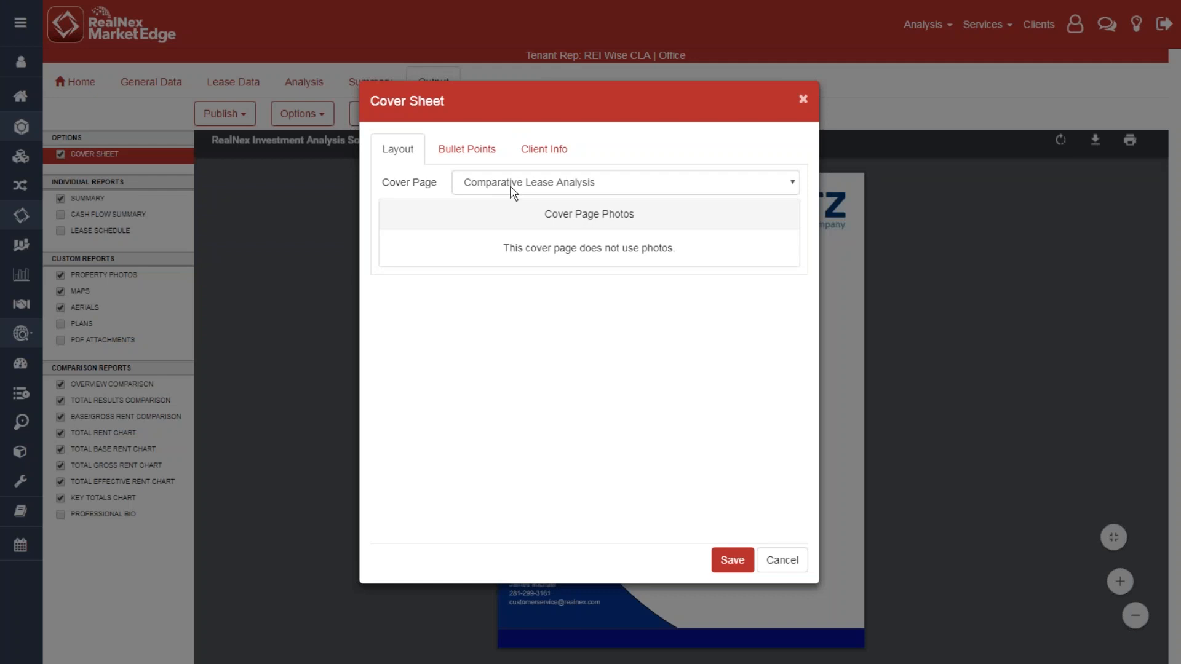
click(513, 187)
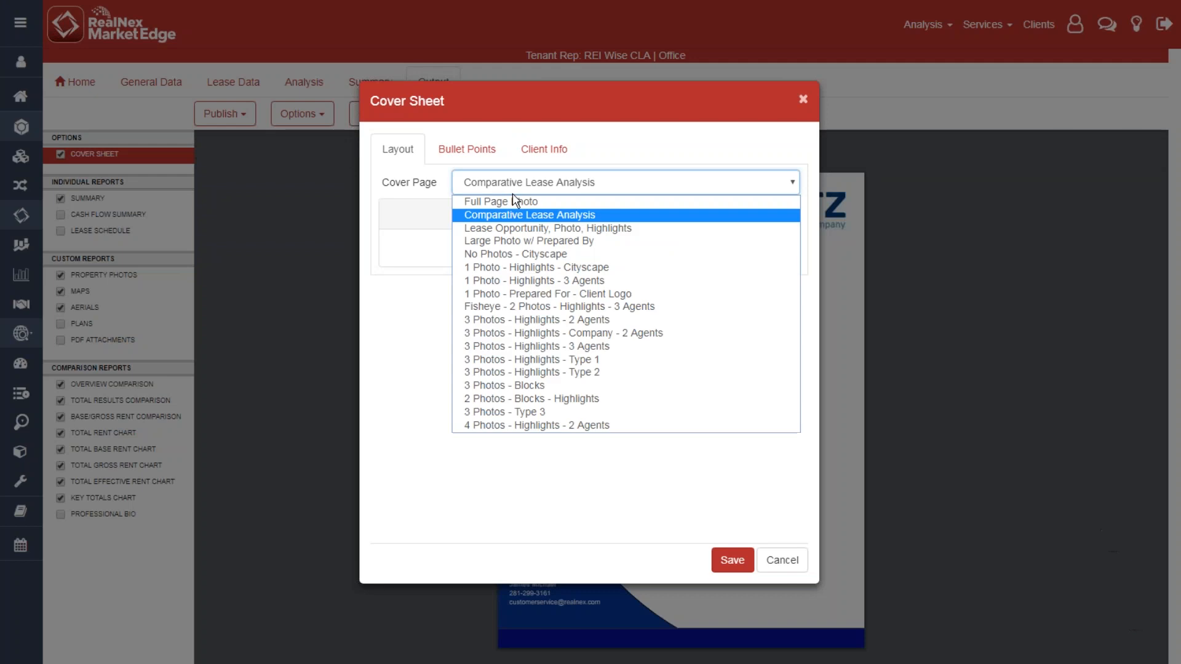
click(512, 255)
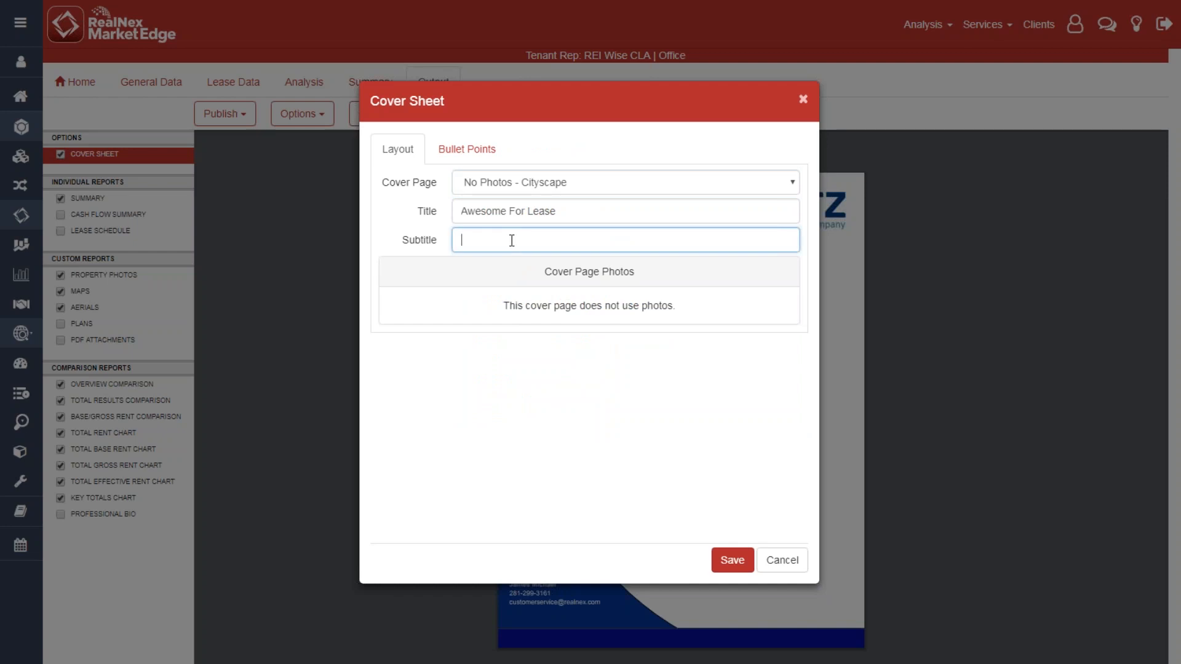
text(Subtitle)
click(732, 560)
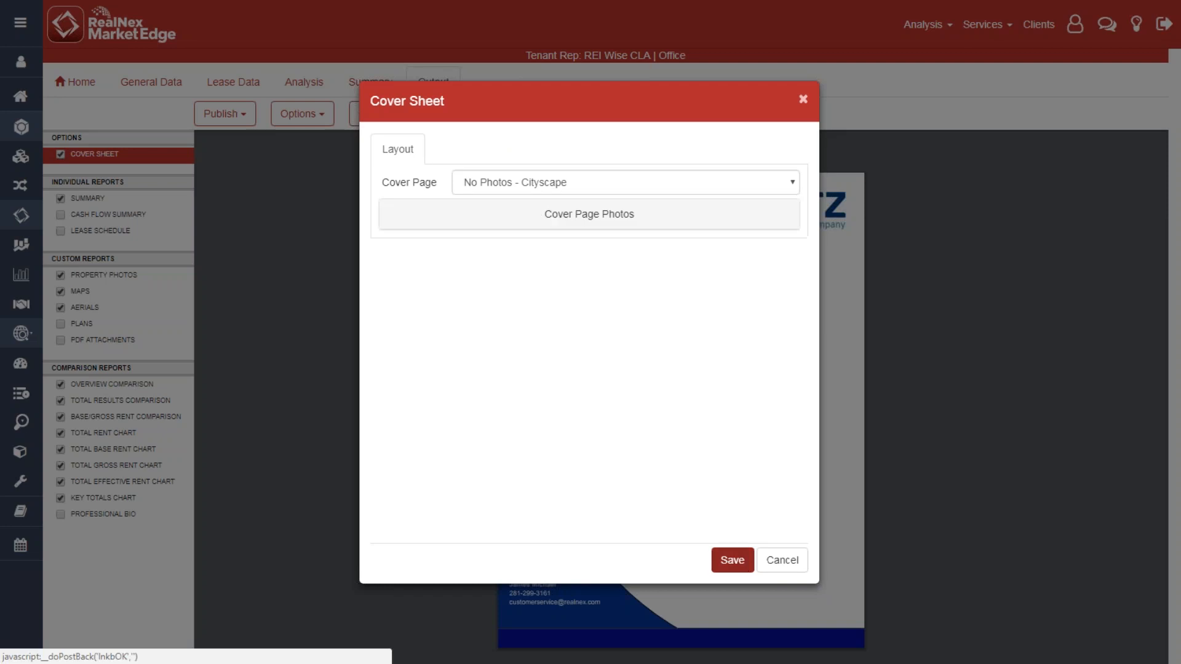
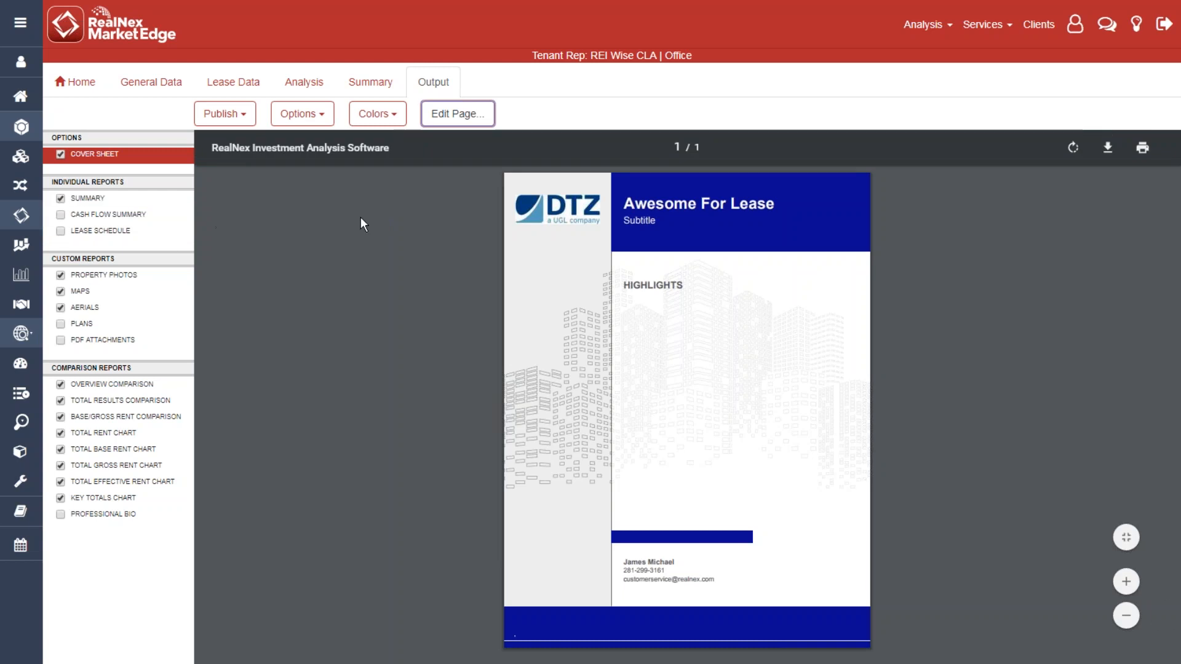
- Try the Full Page Photo and 3 Photos - Highlights - 2 Agents layouts on the lease Cover Sheet, and cancel the changes
click(388, 237)
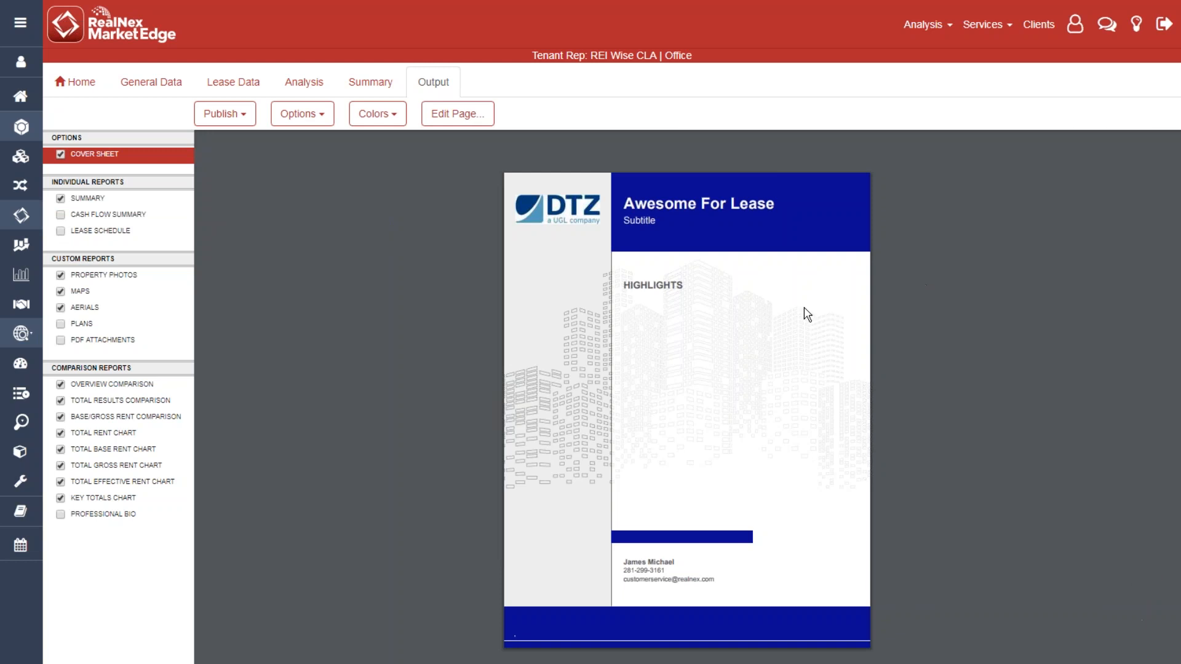
click(458, 114)
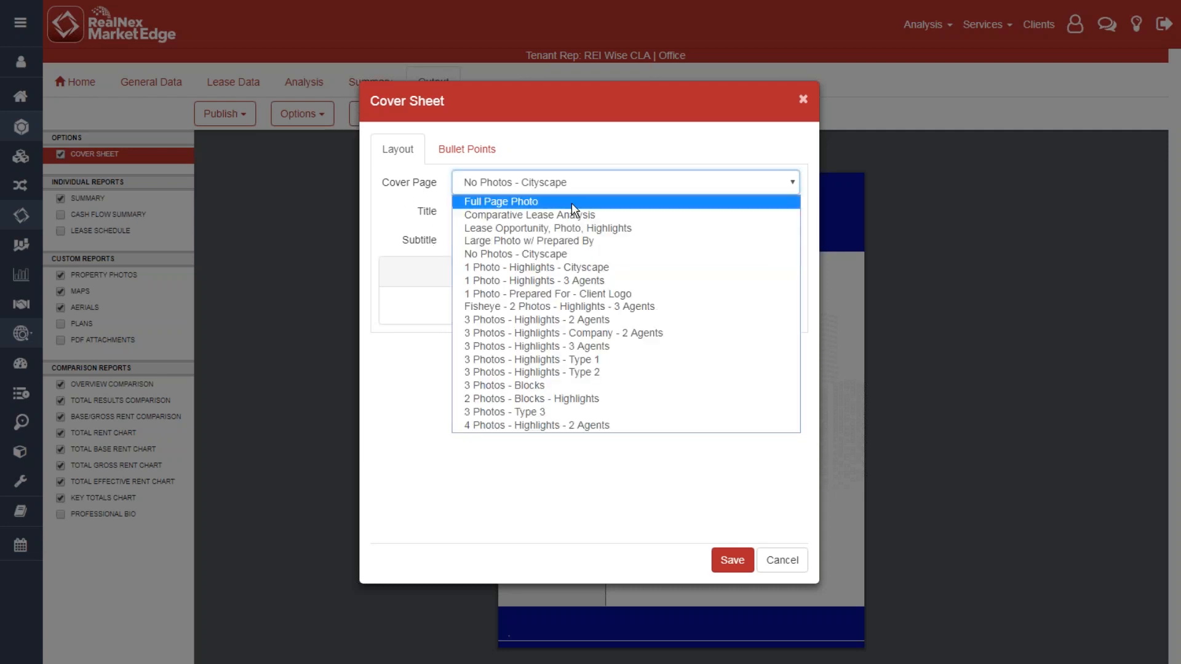
click(570, 202)
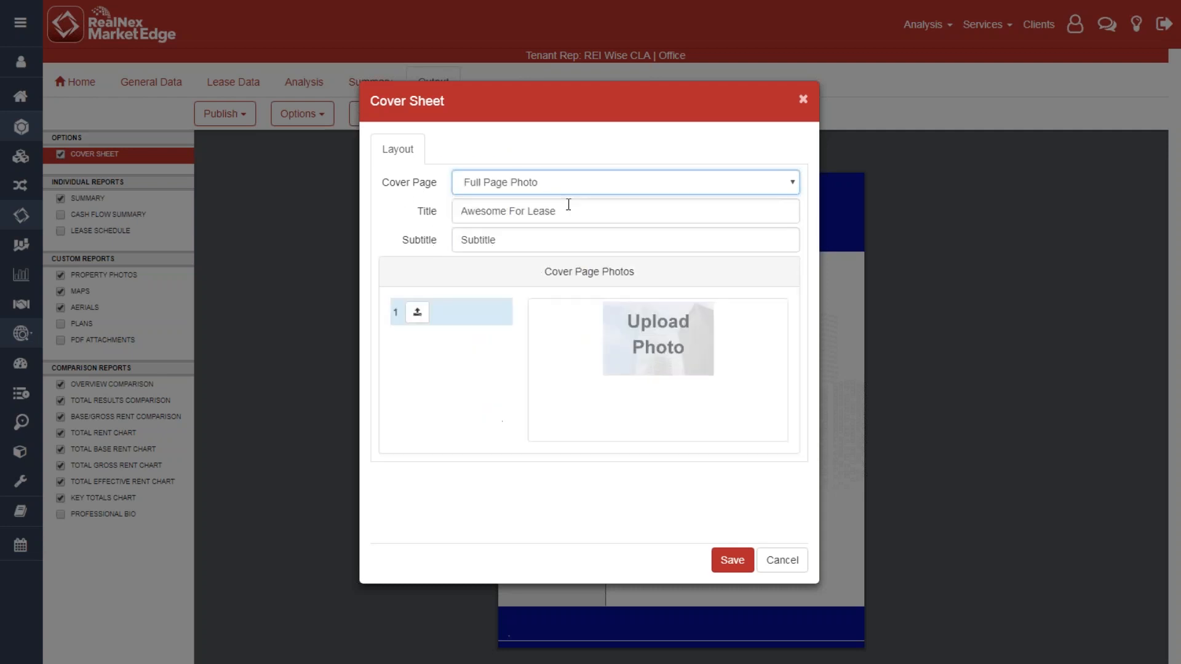
click(598, 190)
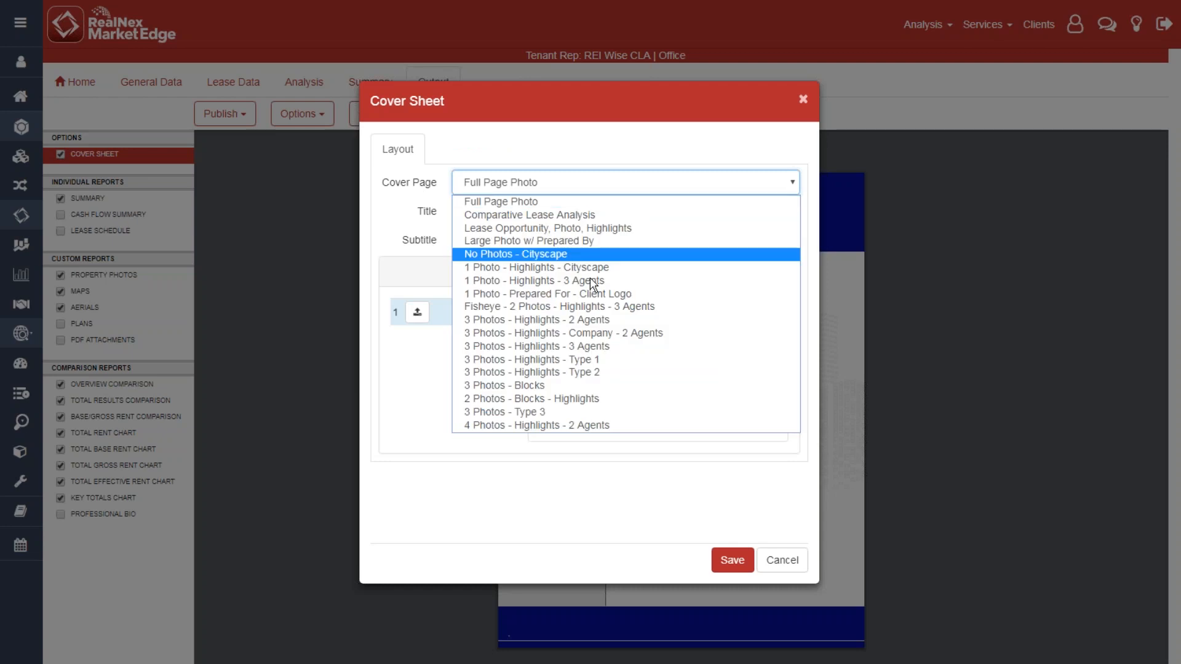
click(593, 320)
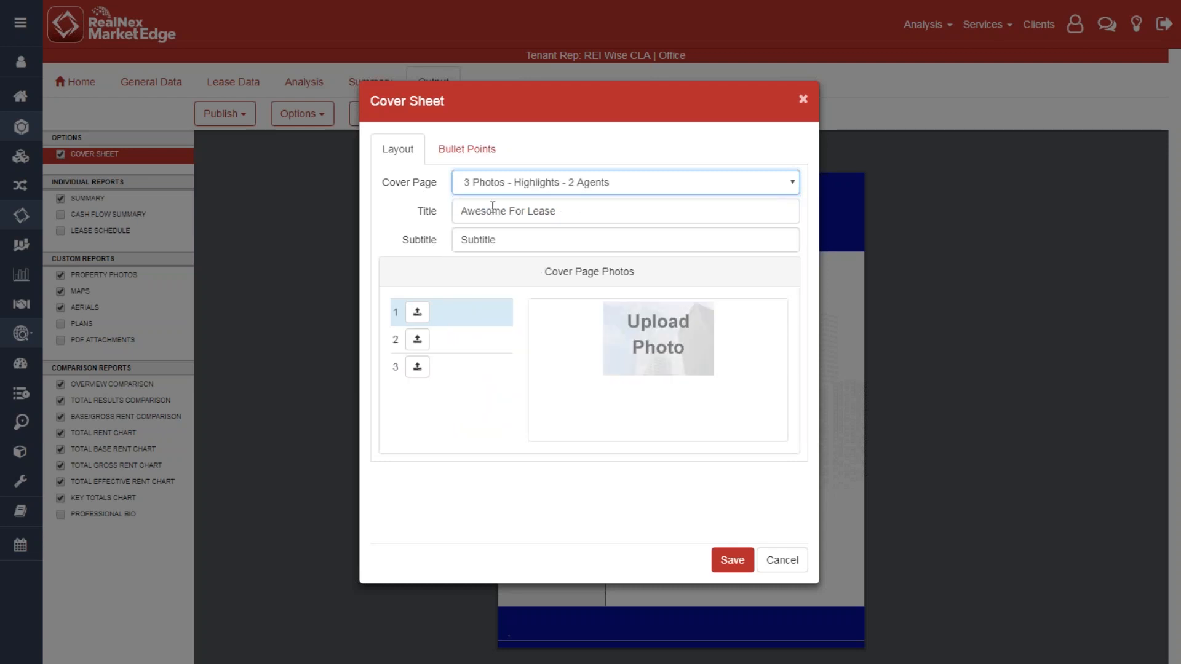
click(790, 560)
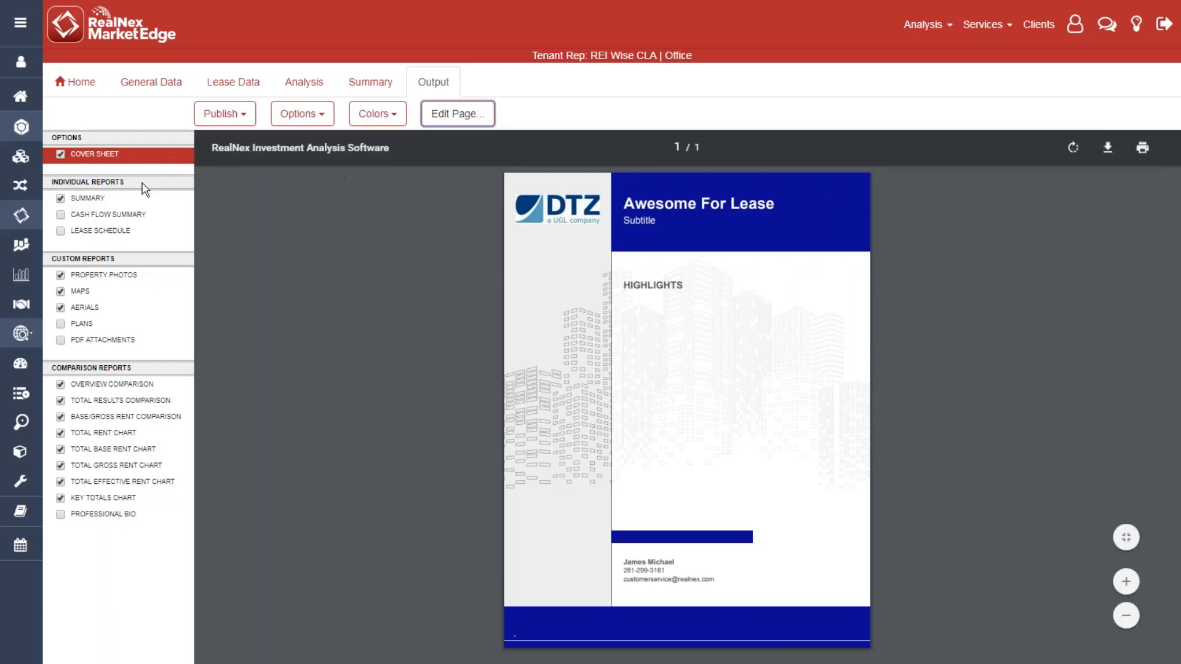
- Open the deal room list and collapse the client statistics above it
click(28, 310)
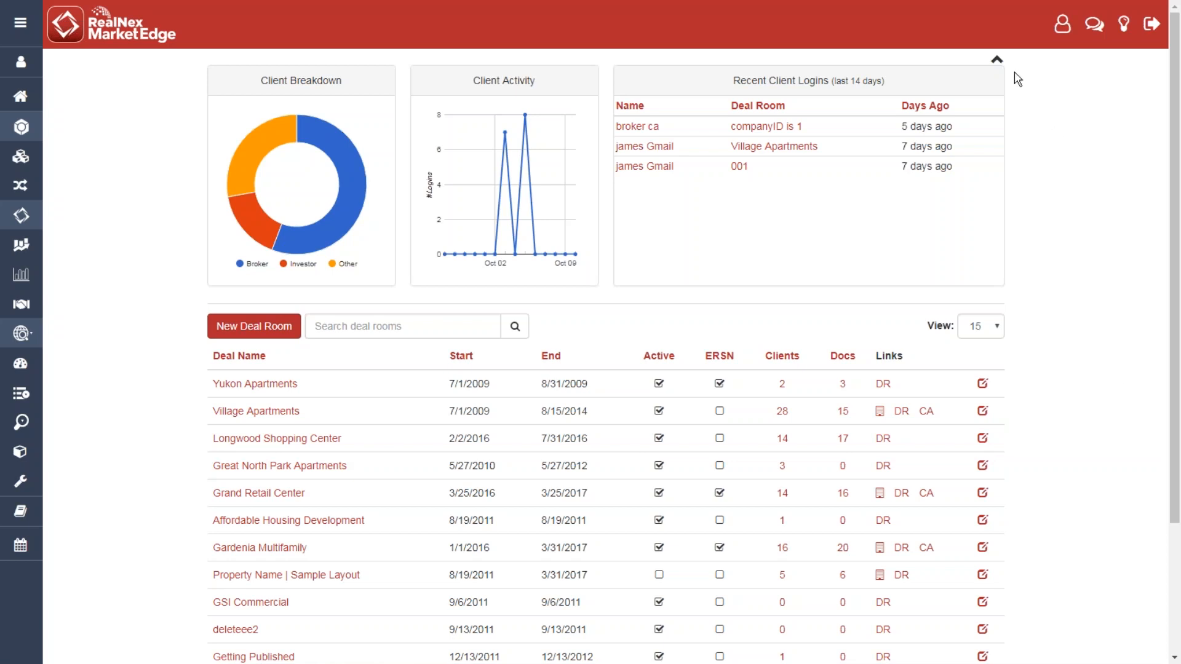
click(997, 59)
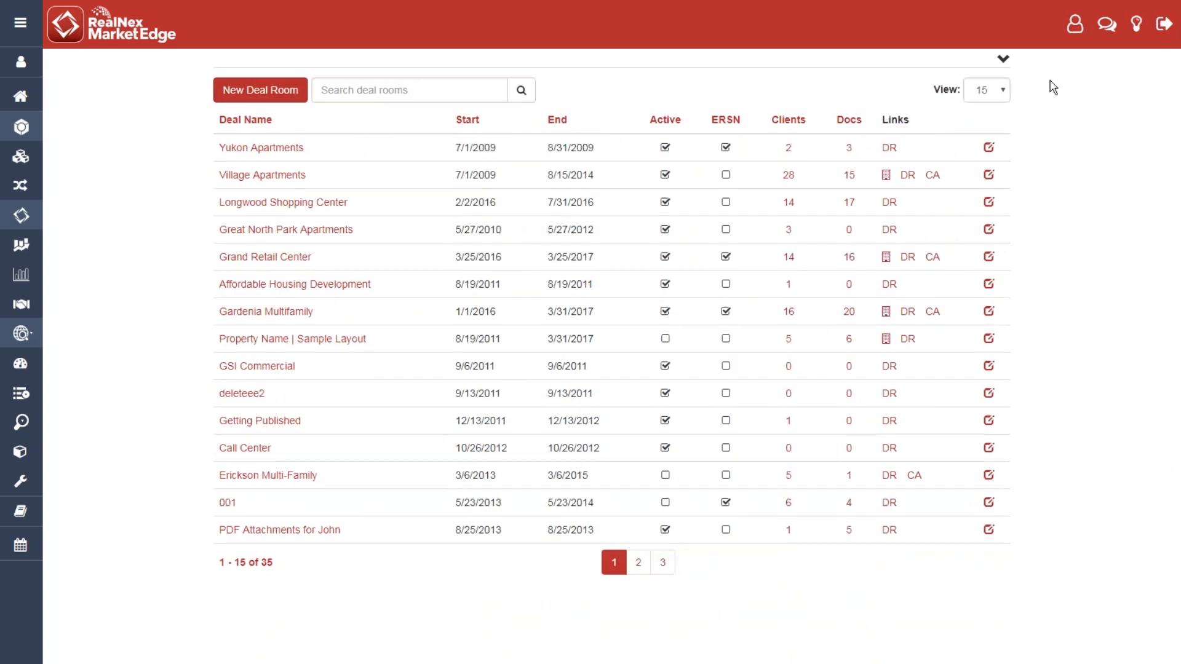
- Review the client activity charts above the deal room list and the Yukon Apartments deal settings, leaving the settings unchanged
click(1002, 61)
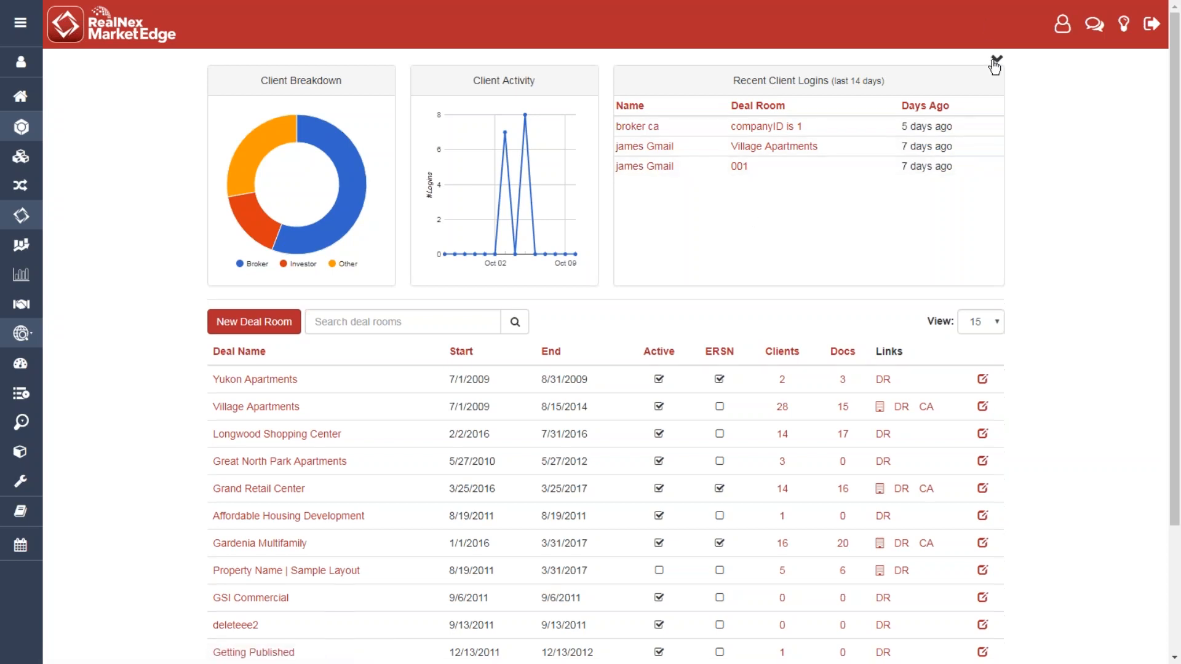
click(995, 64)
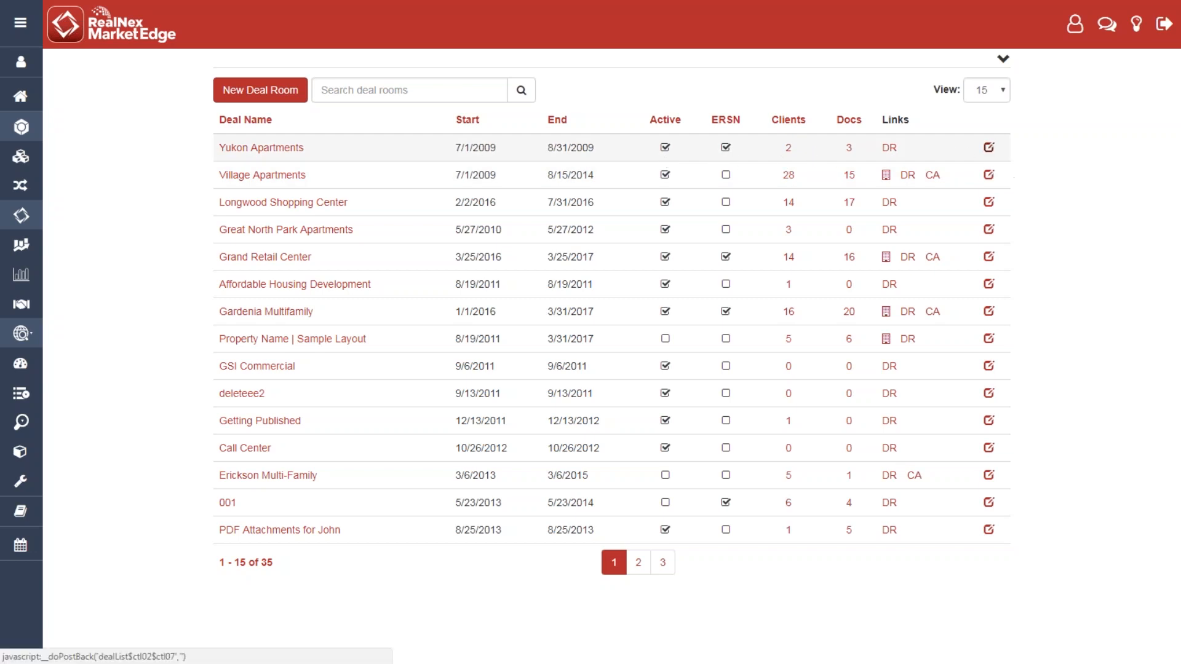
click(989, 147)
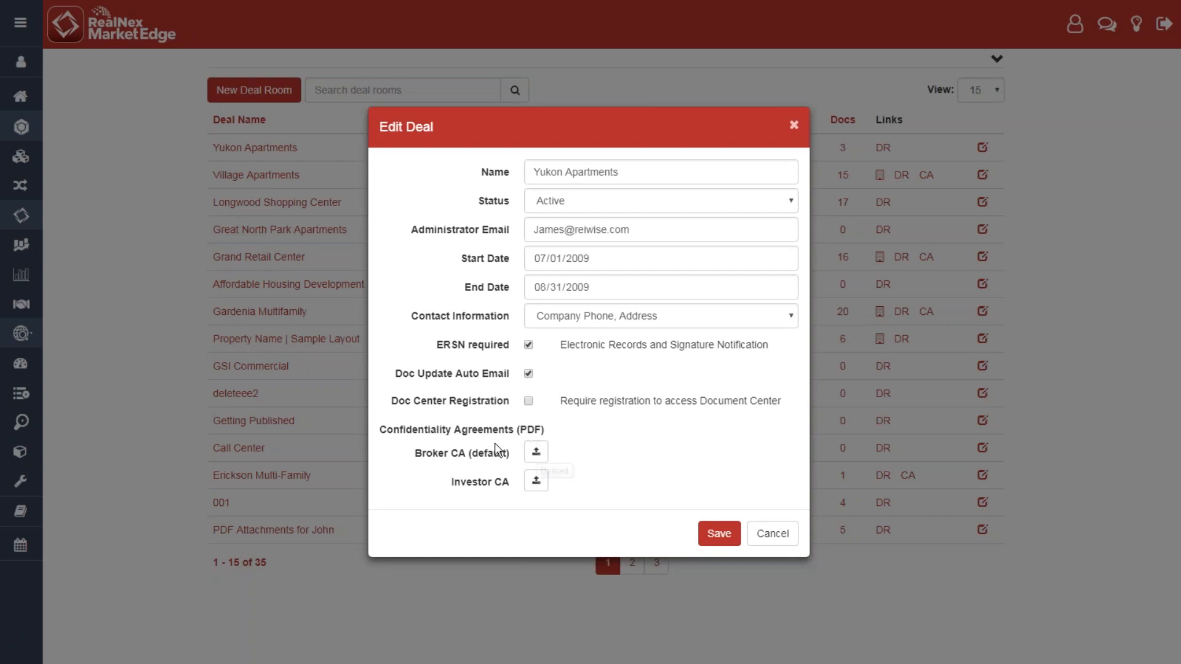
click(779, 539)
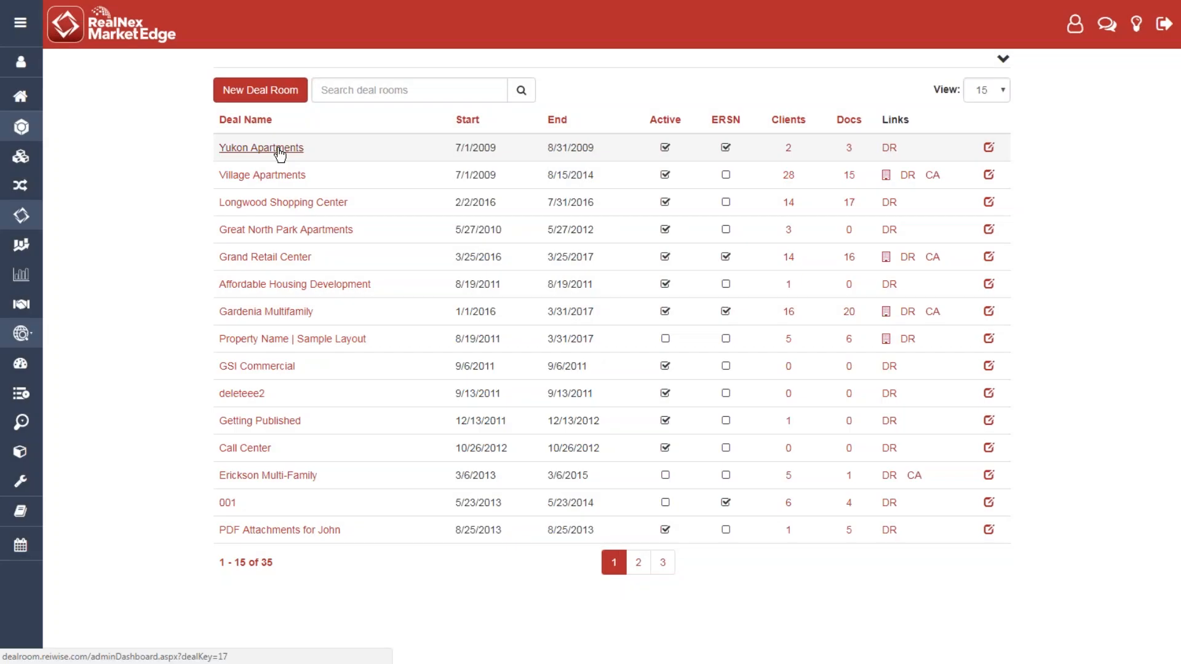
- Open the Yukon Apartments deal room dashboard and collapse its property details section
click(278, 149)
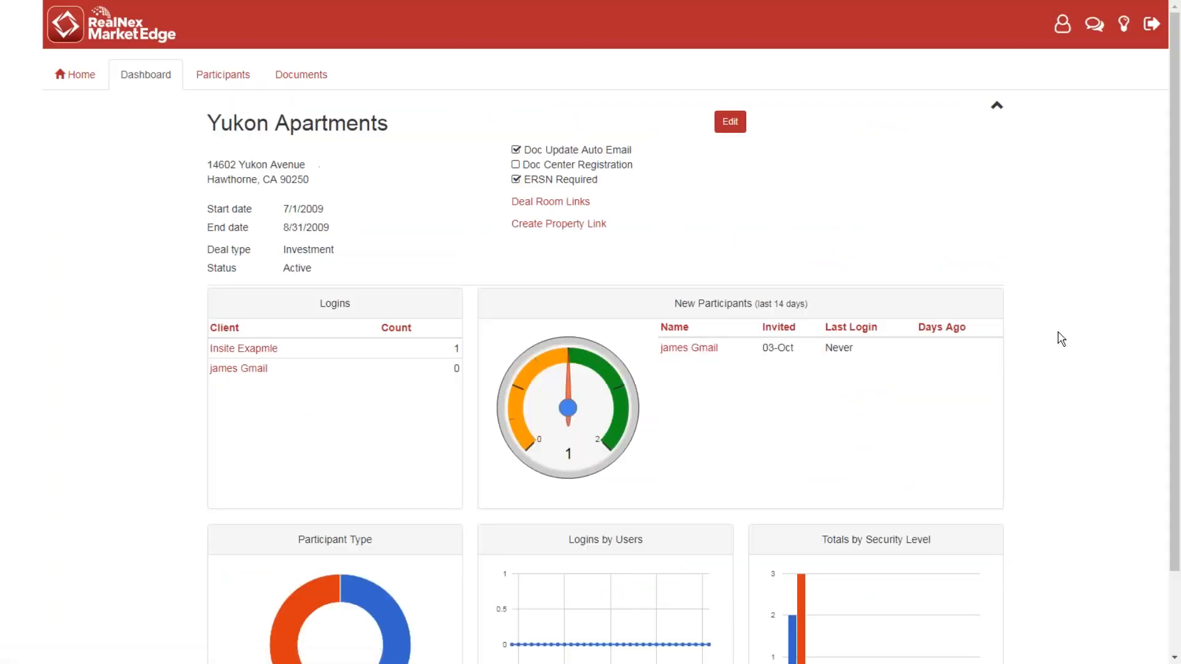
click(998, 109)
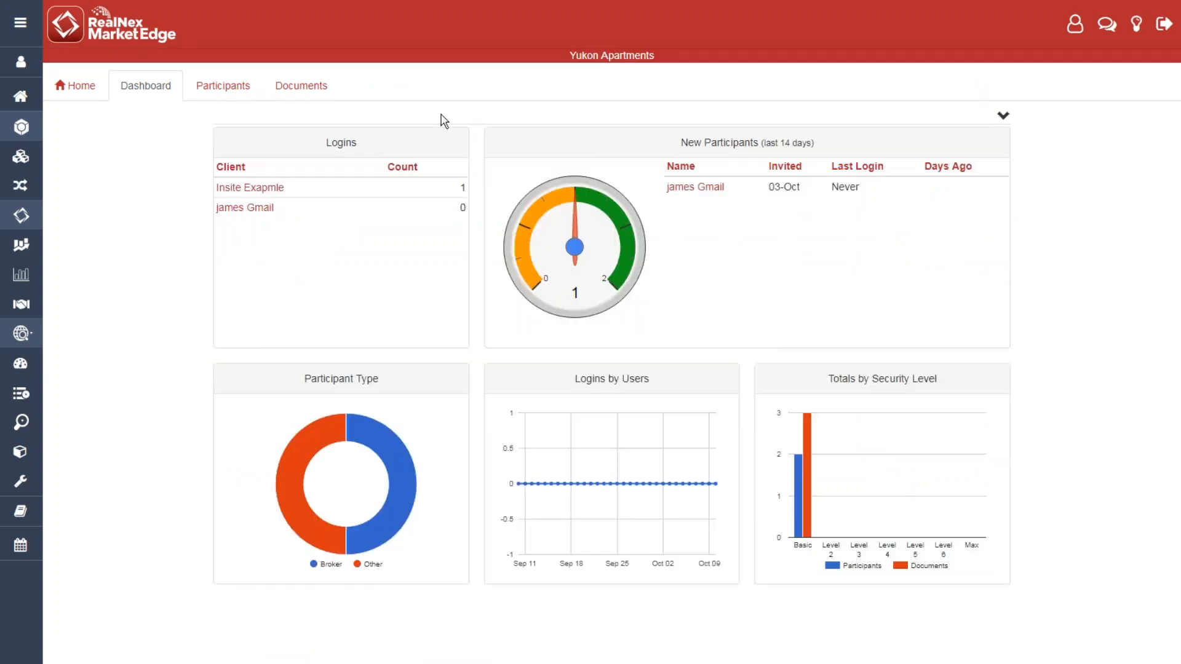
- Start a new Yukon Apartments participant, look up existing participants by first name, and discard the form
click(223, 86)
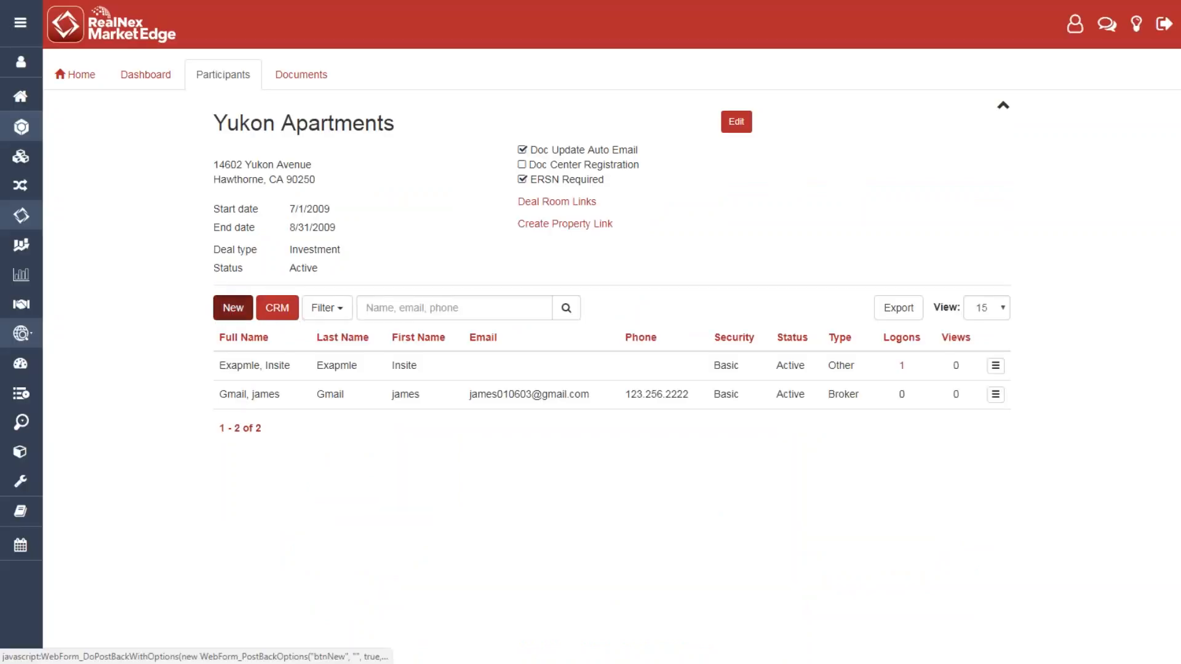
click(233, 307)
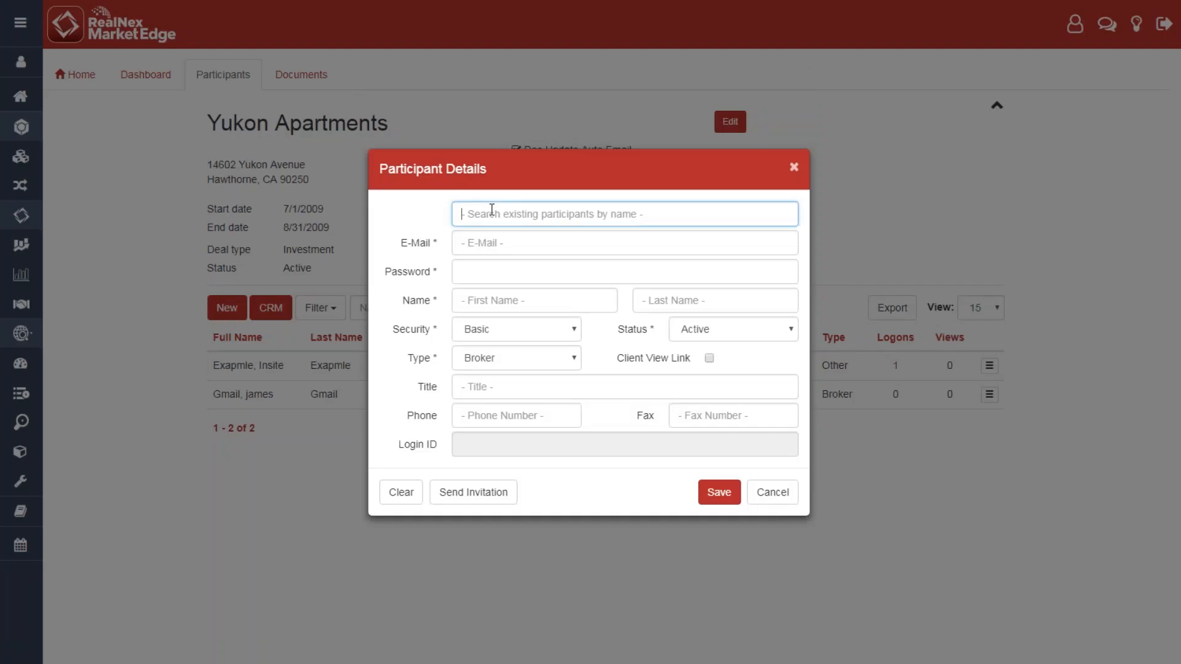
text(james)
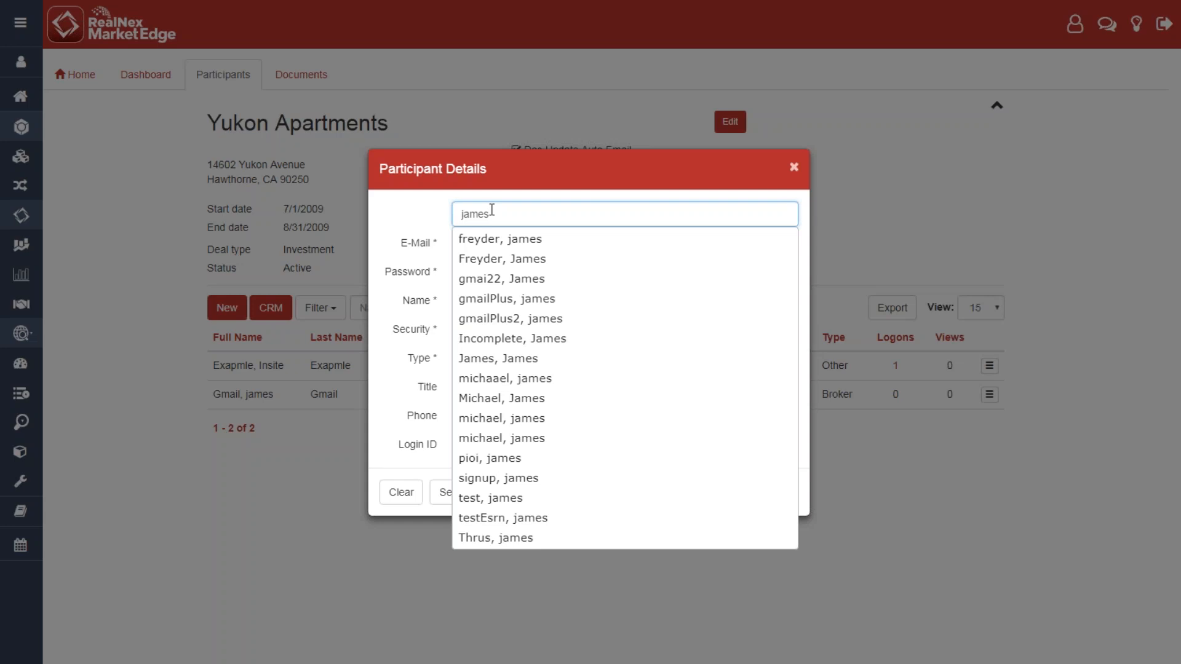
click(659, 166)
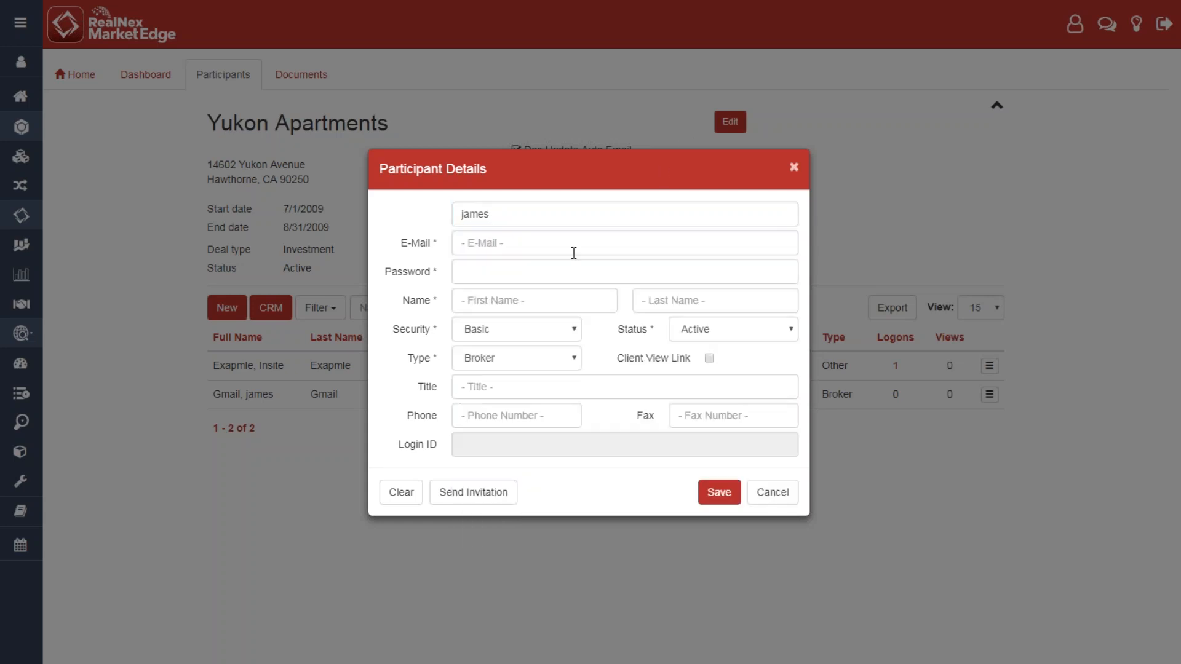
click(760, 491)
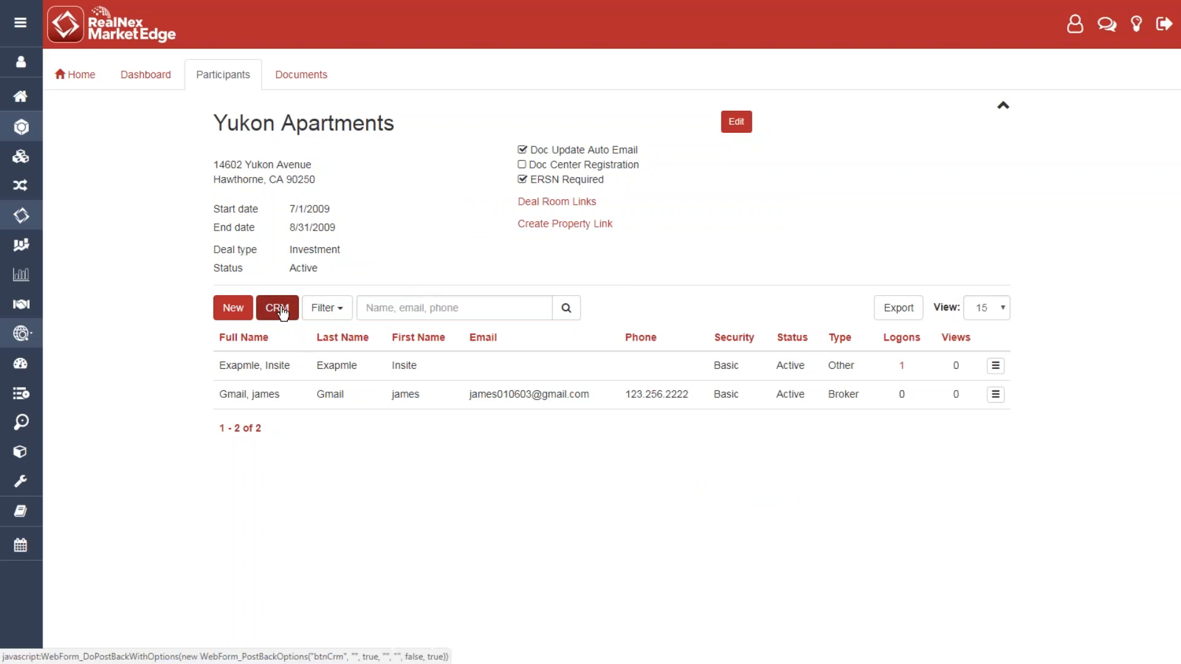
- Search the CRM contacts by a first-name keyword from the Yukon Apartments participant list
click(284, 314)
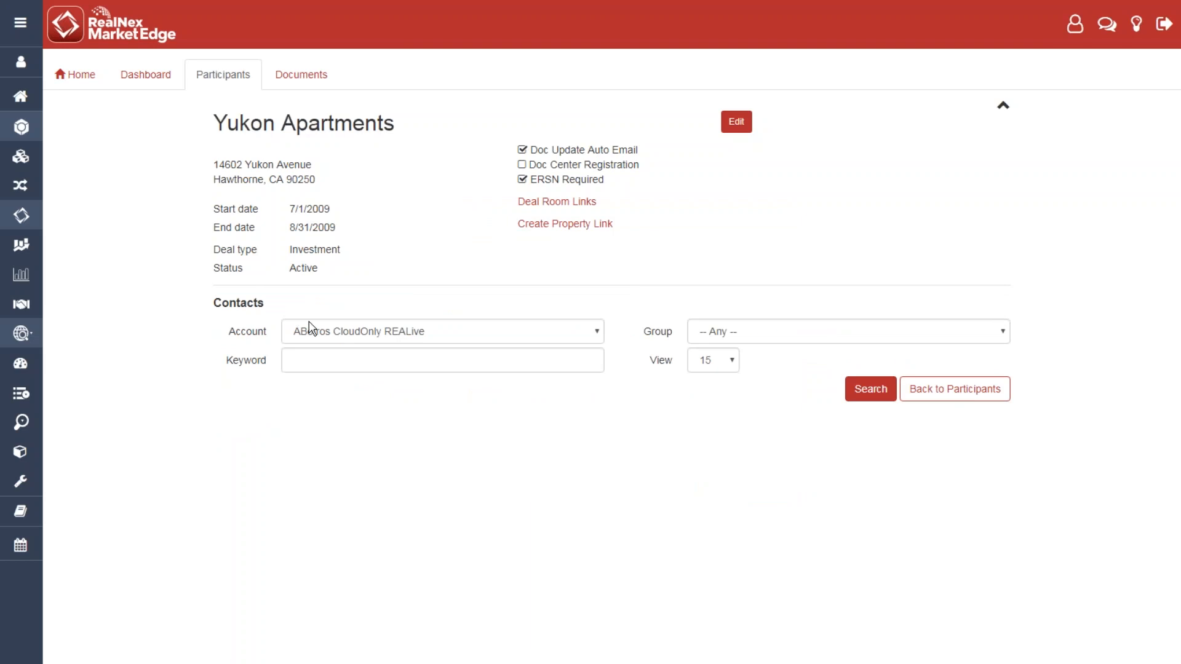
click(460, 360)
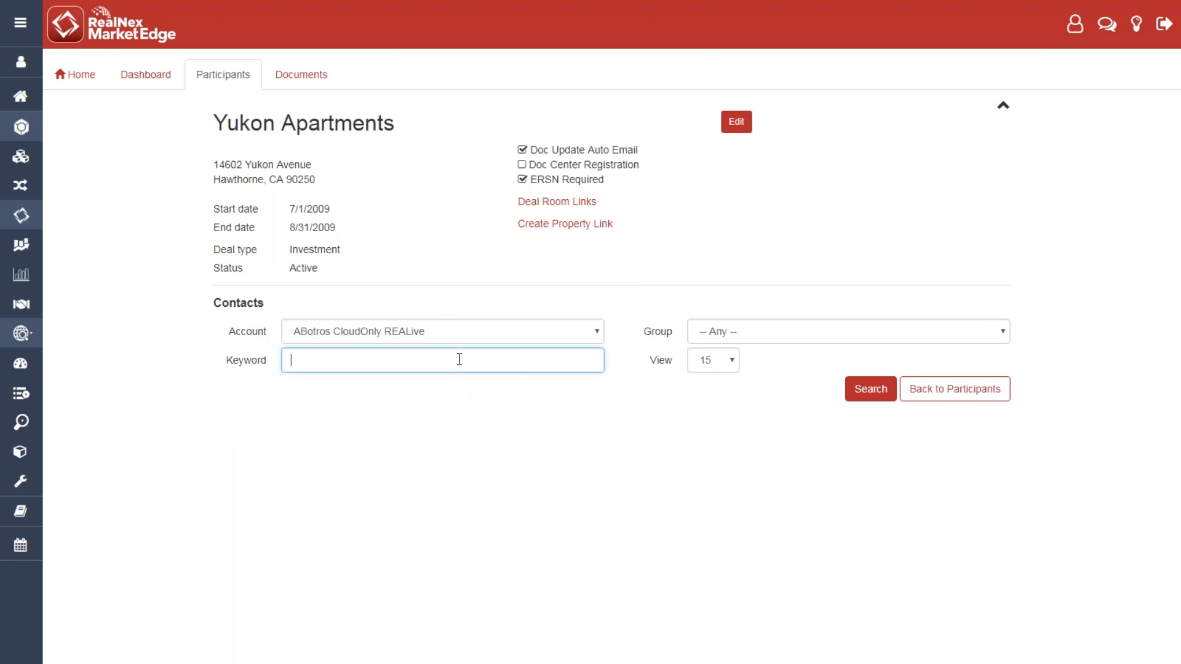
text(james)
click(883, 390)
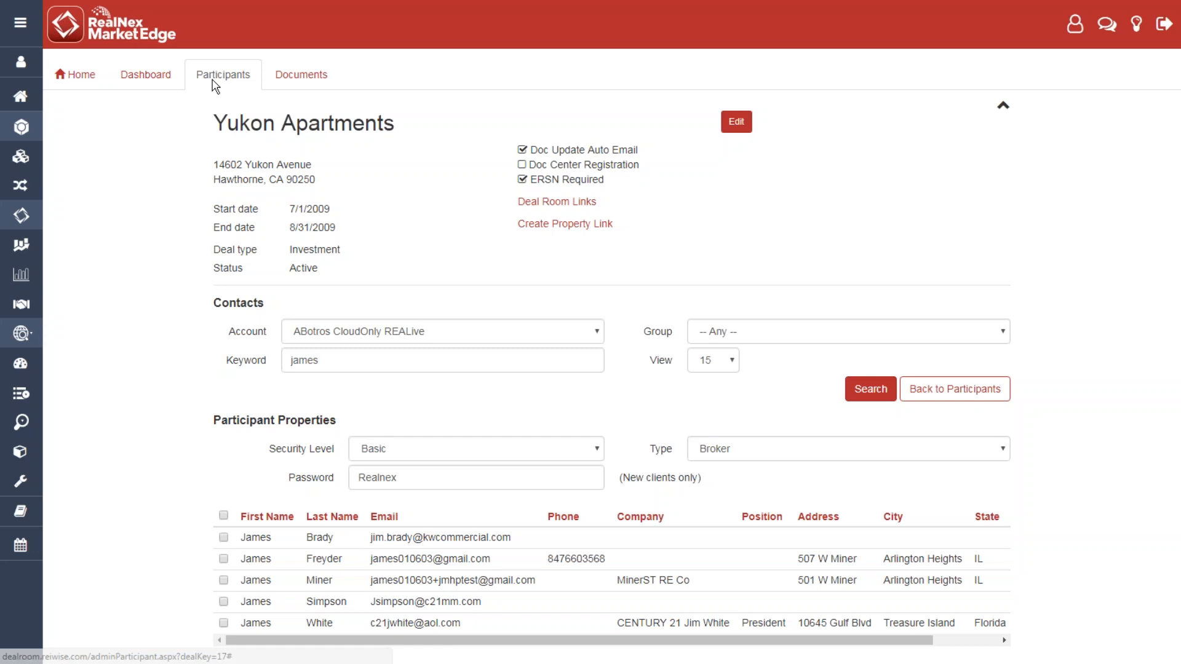
- View 60-Unit Apartment Community.pdf from the deal's documents, then close it and return to the full-screen document list
click(293, 80)
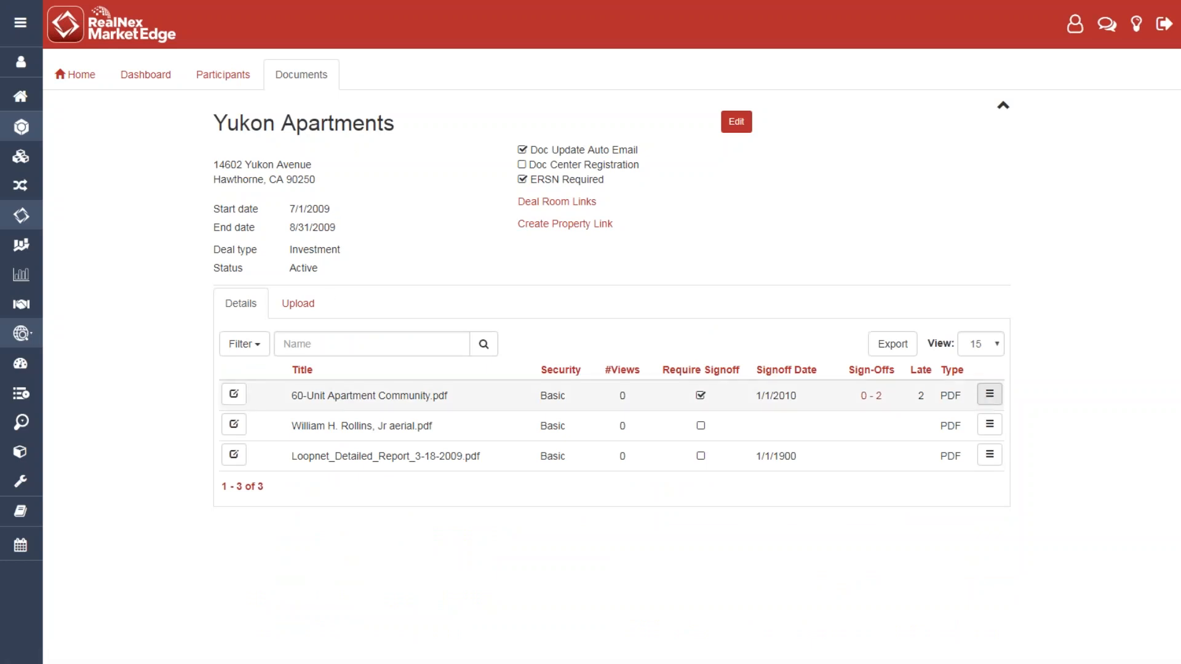
click(987, 404)
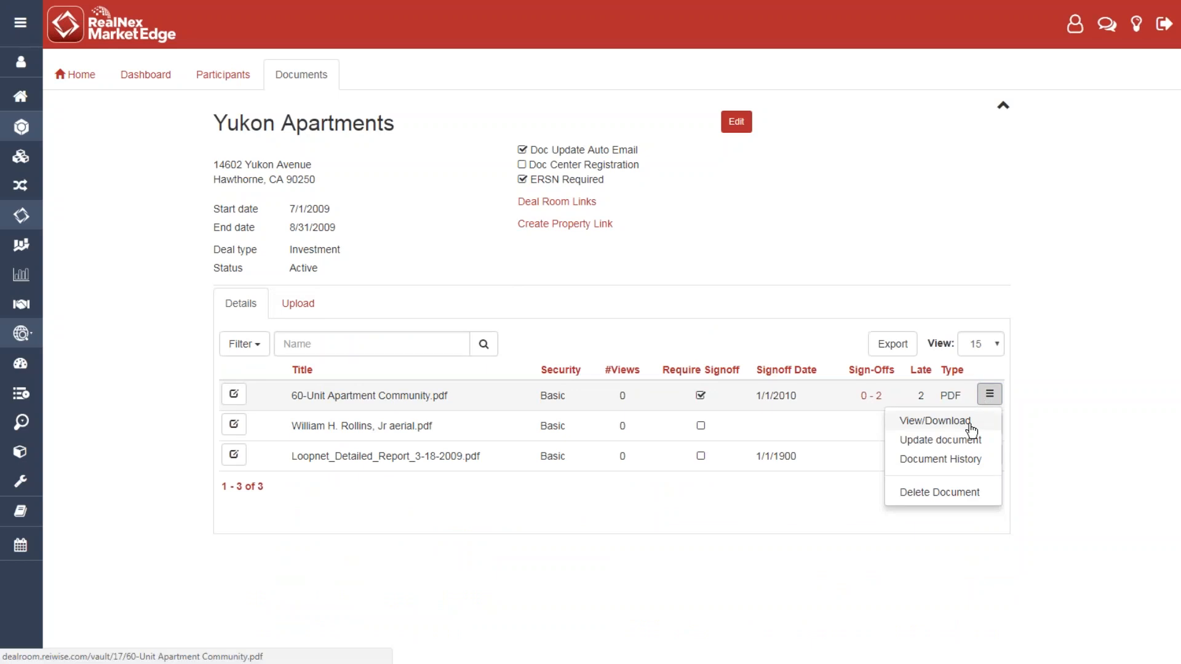
click(970, 424)
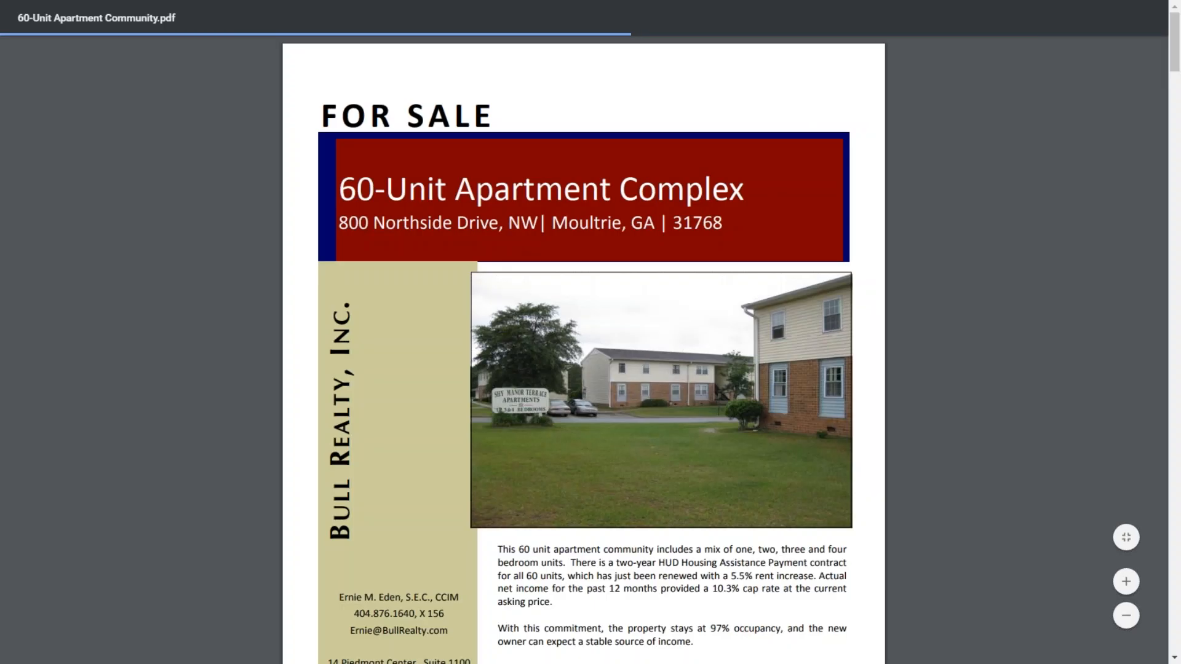
right_click(1038, 131)
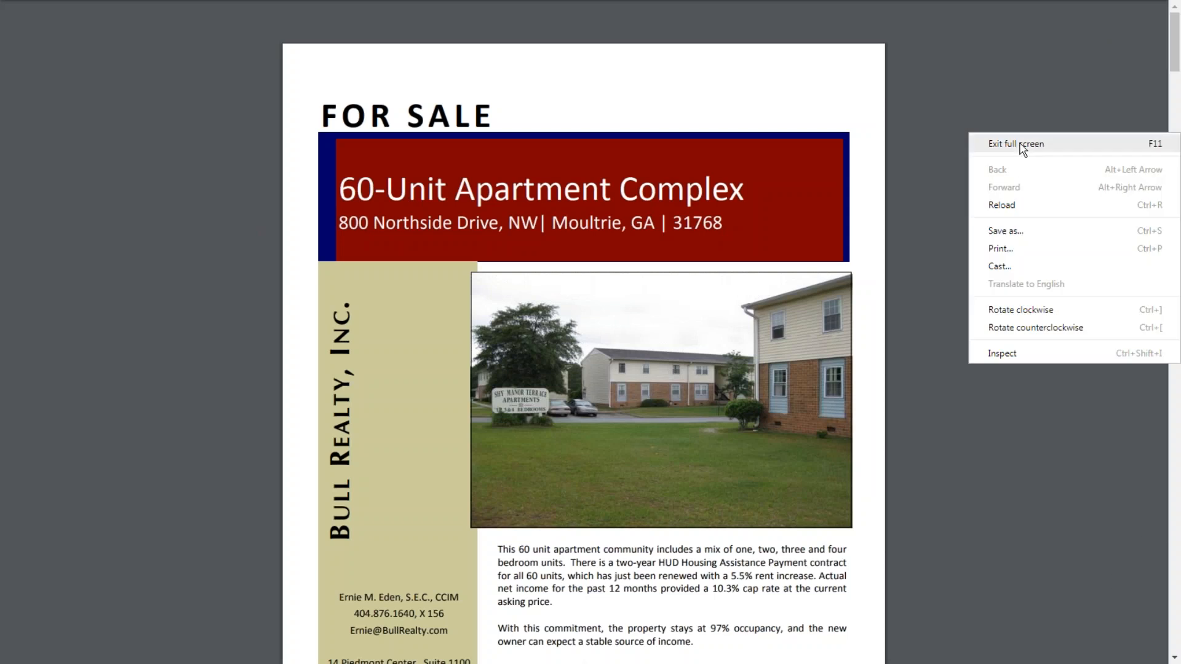
click(1020, 144)
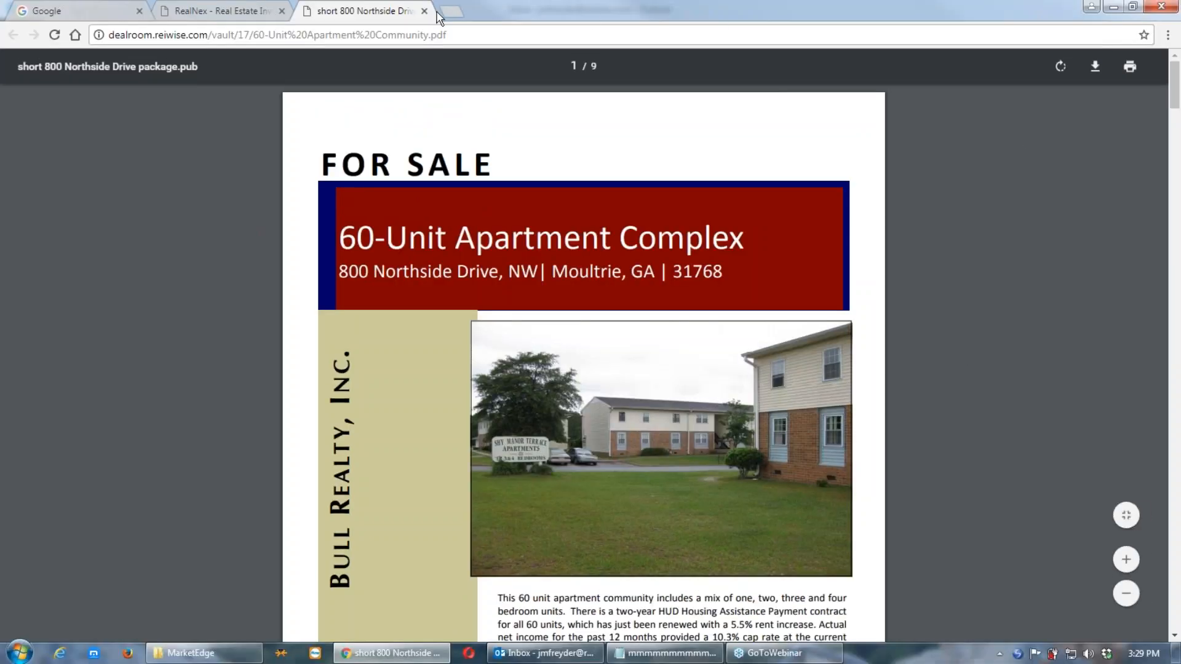
key(ctrl+w)
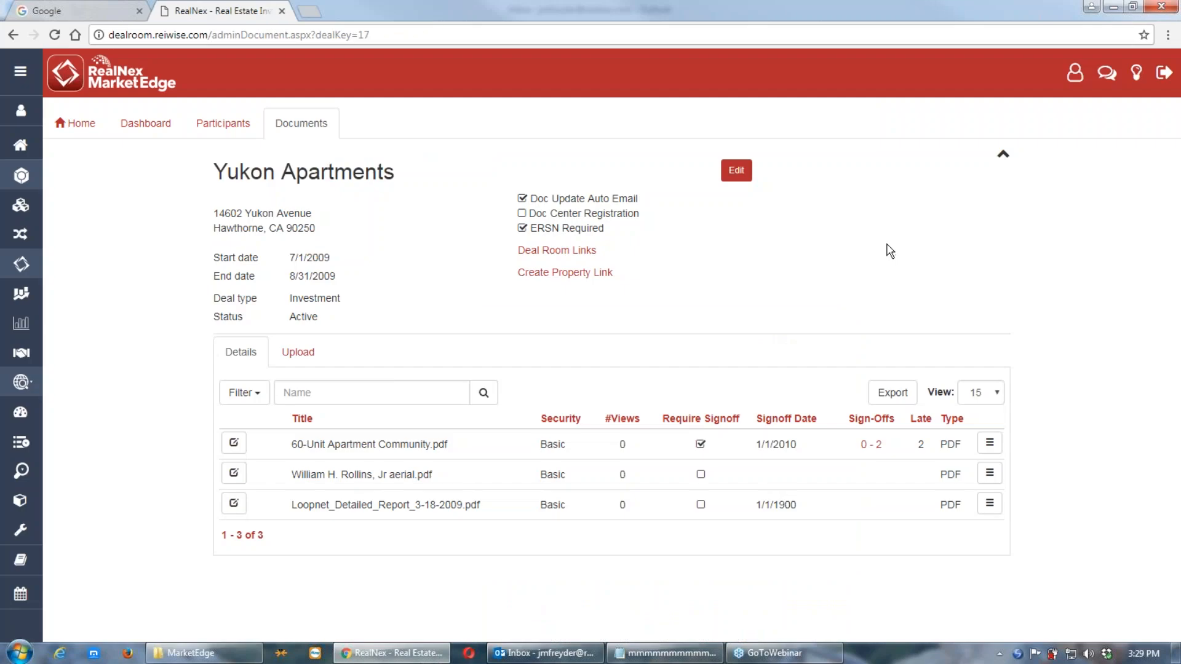
key(F11)
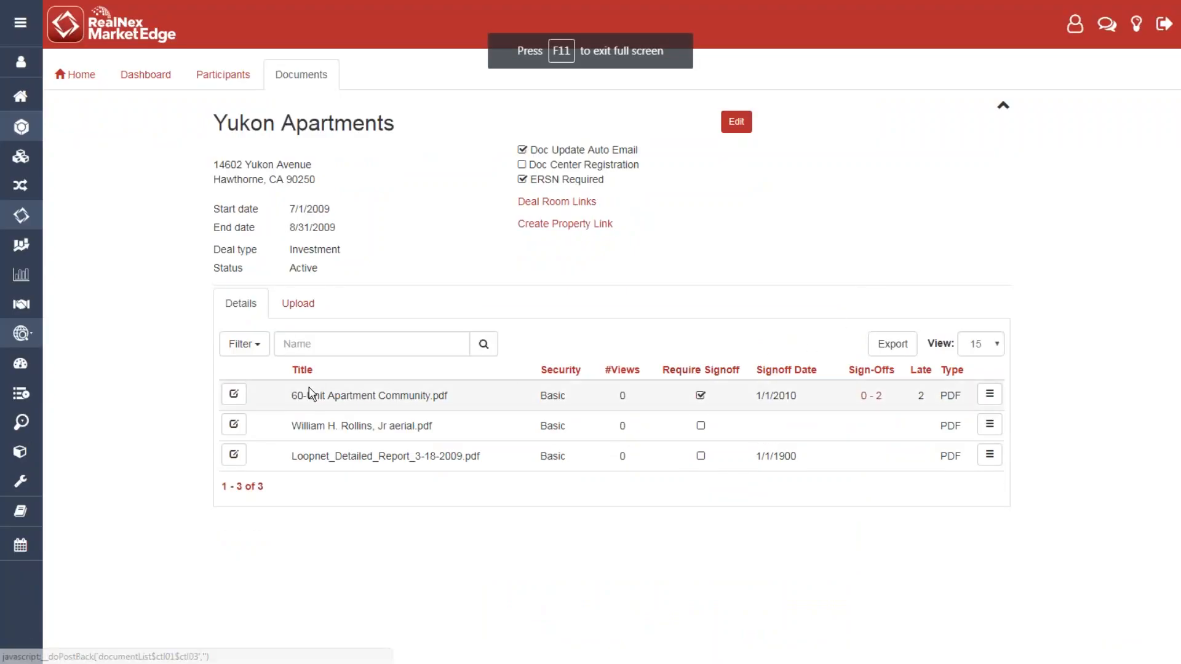
- Check the security level choices for 60-Unit Apartment Community.pdf and save the document entry with Basic security
click(235, 395)
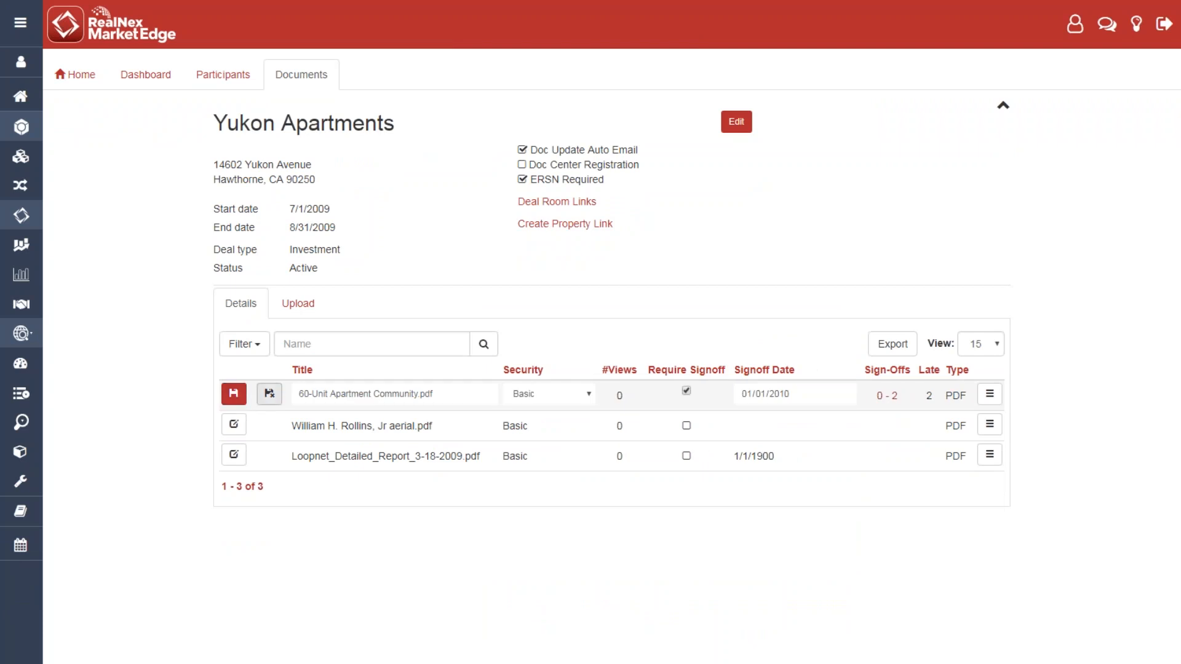
click(589, 396)
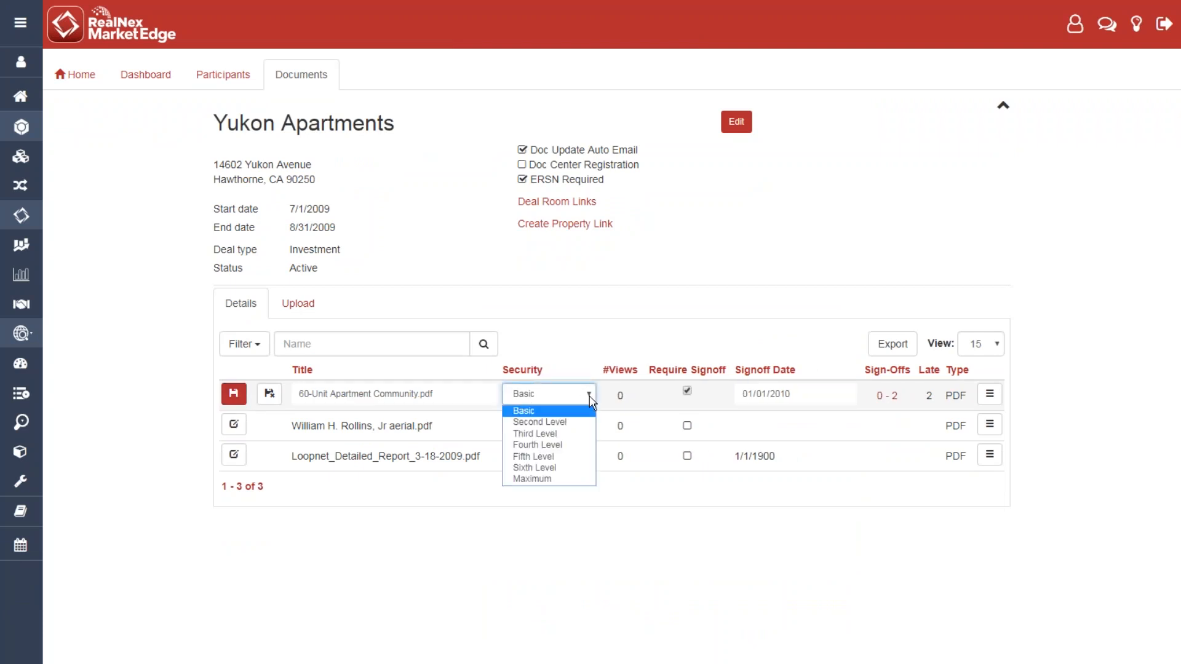
click(589, 397)
click(229, 393)
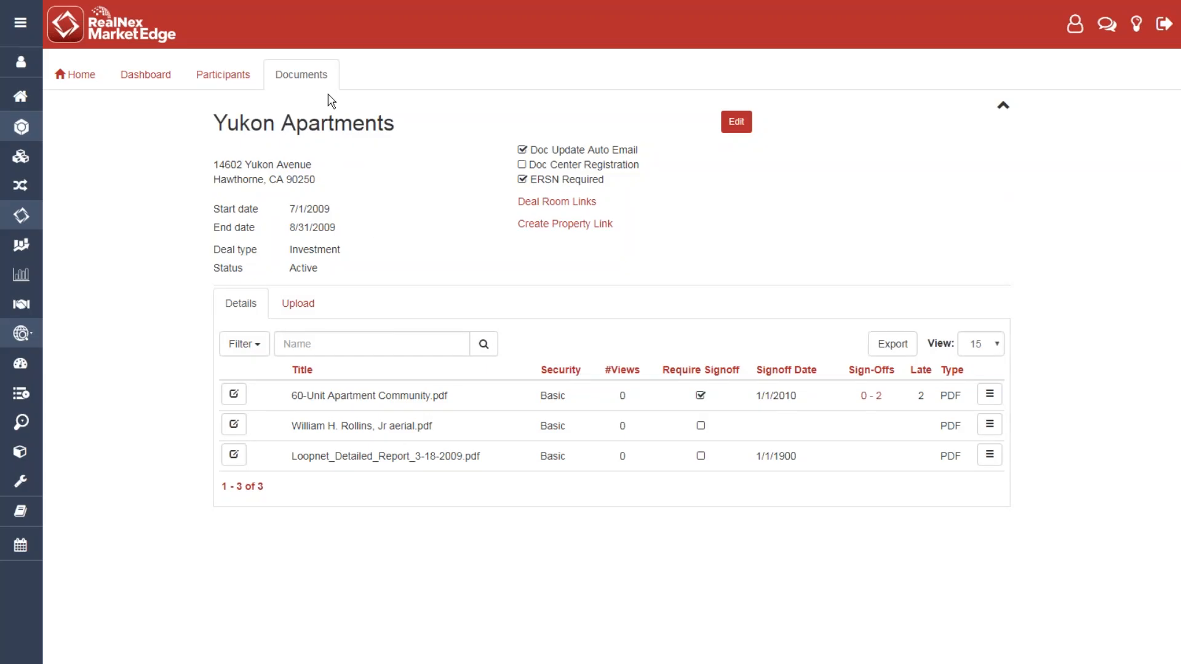
- Revisit the Yukon Apartments participants and dashboard, and return to the deal room home page
click(238, 85)
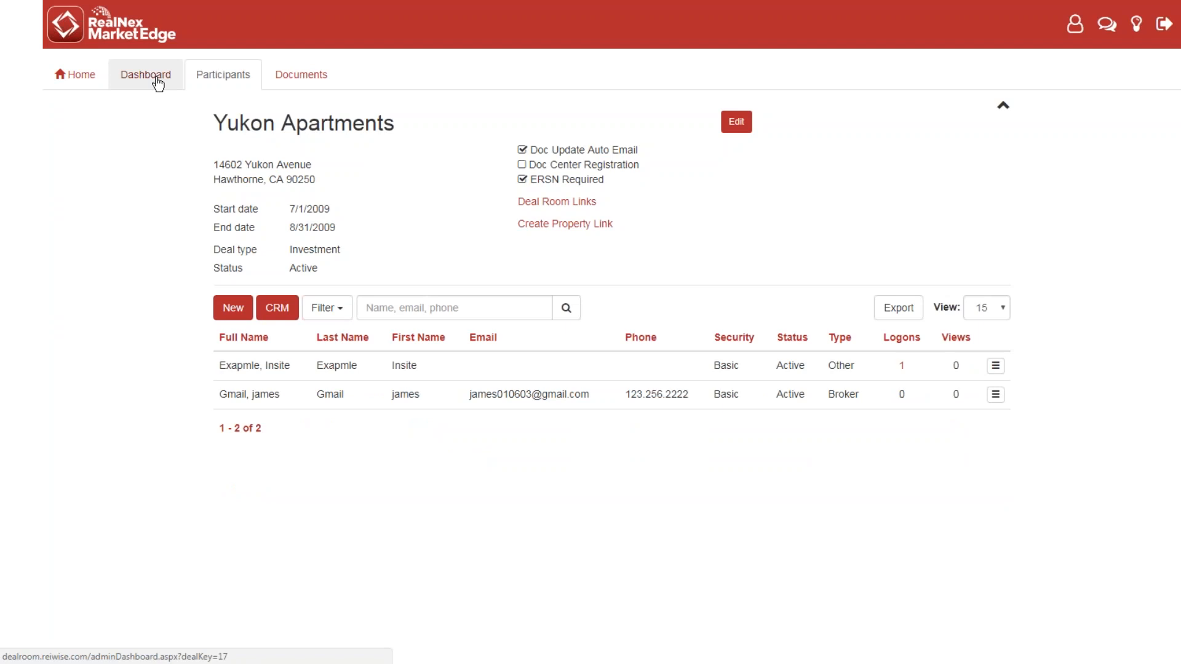
click(157, 78)
click(89, 82)
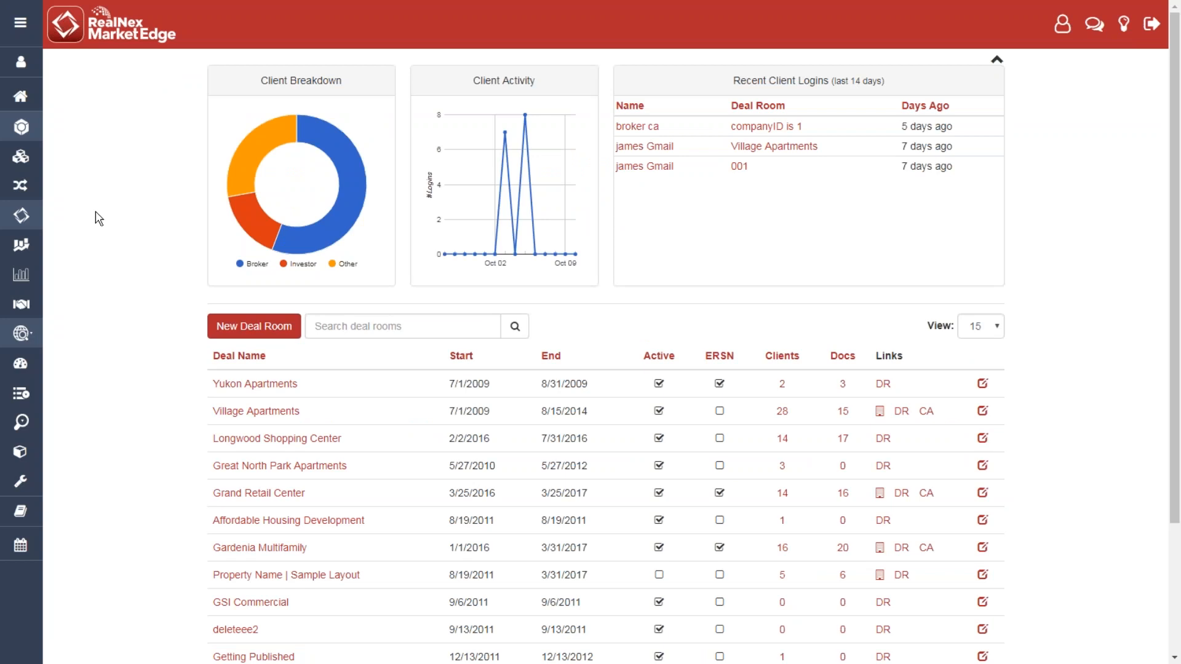
- Open the Sample Multi Family property's general information from the Investment Analysis property list
click(34, 257)
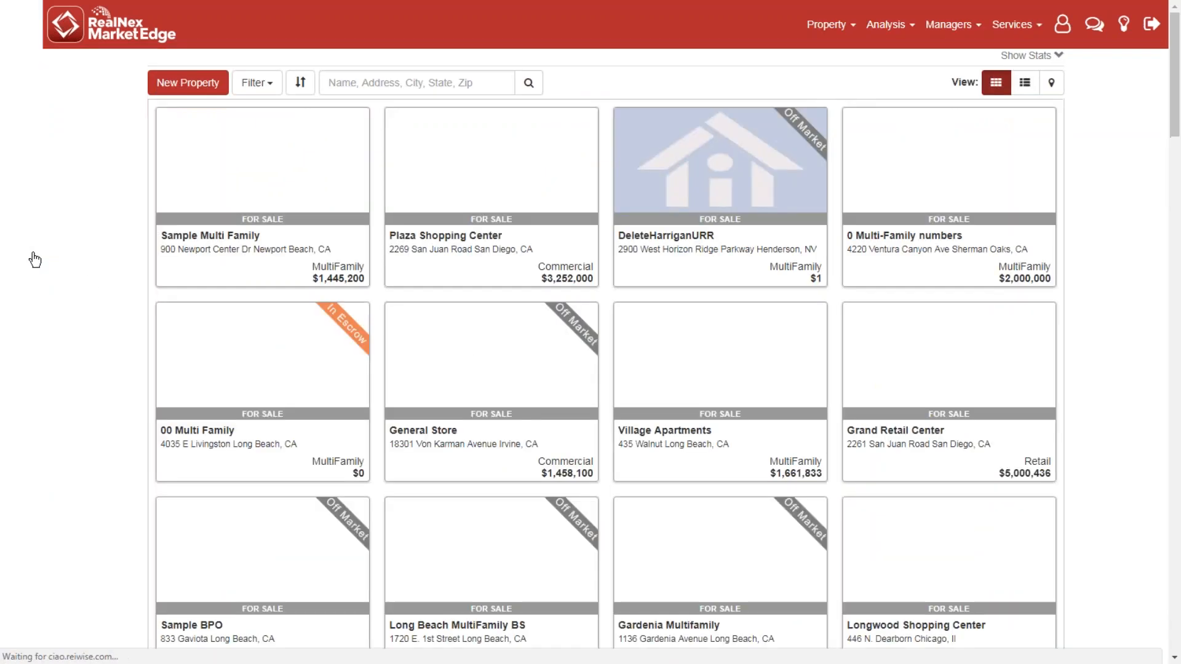
mouse_move(224, 262)
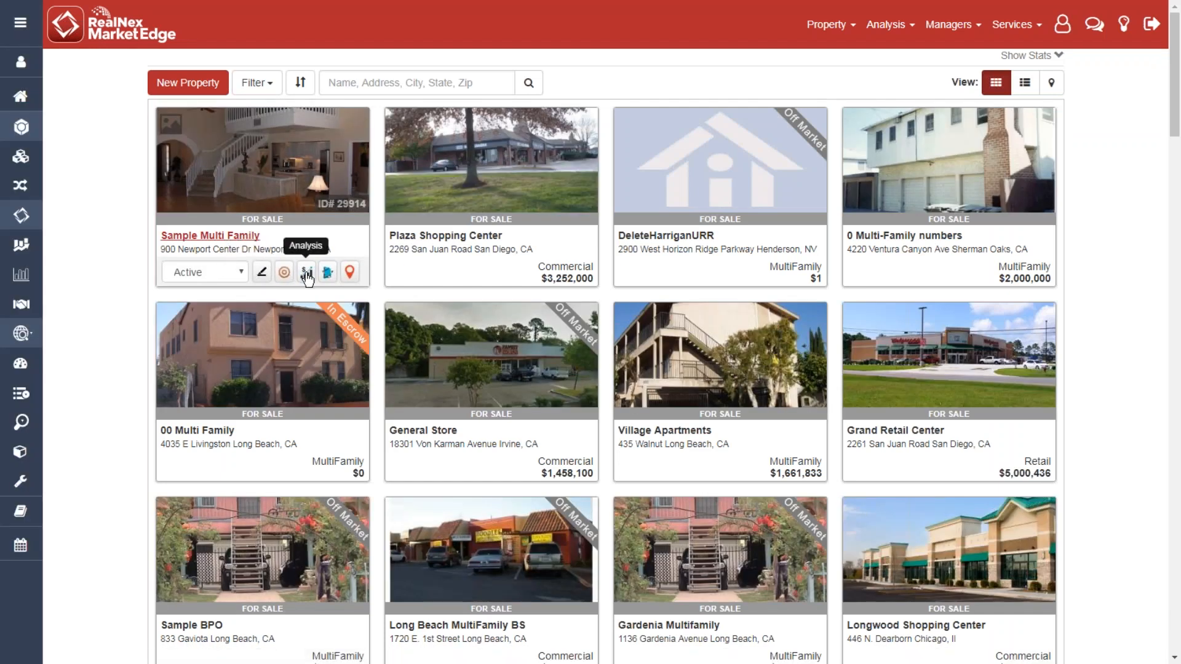
click(282, 275)
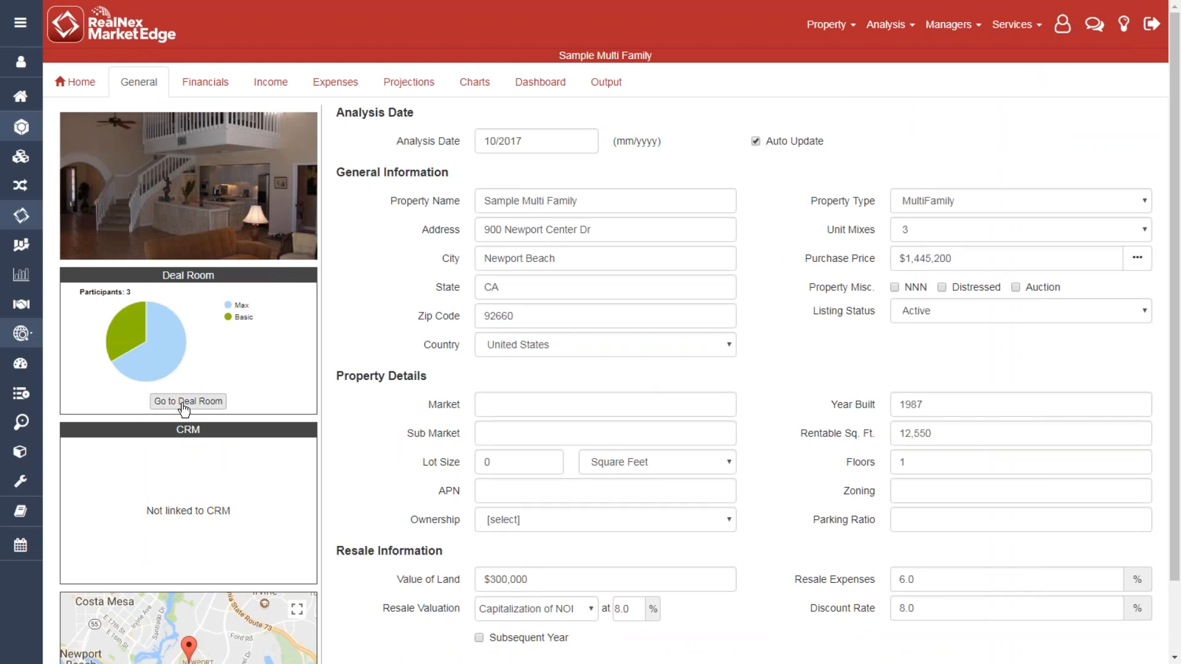
click(20, 23)
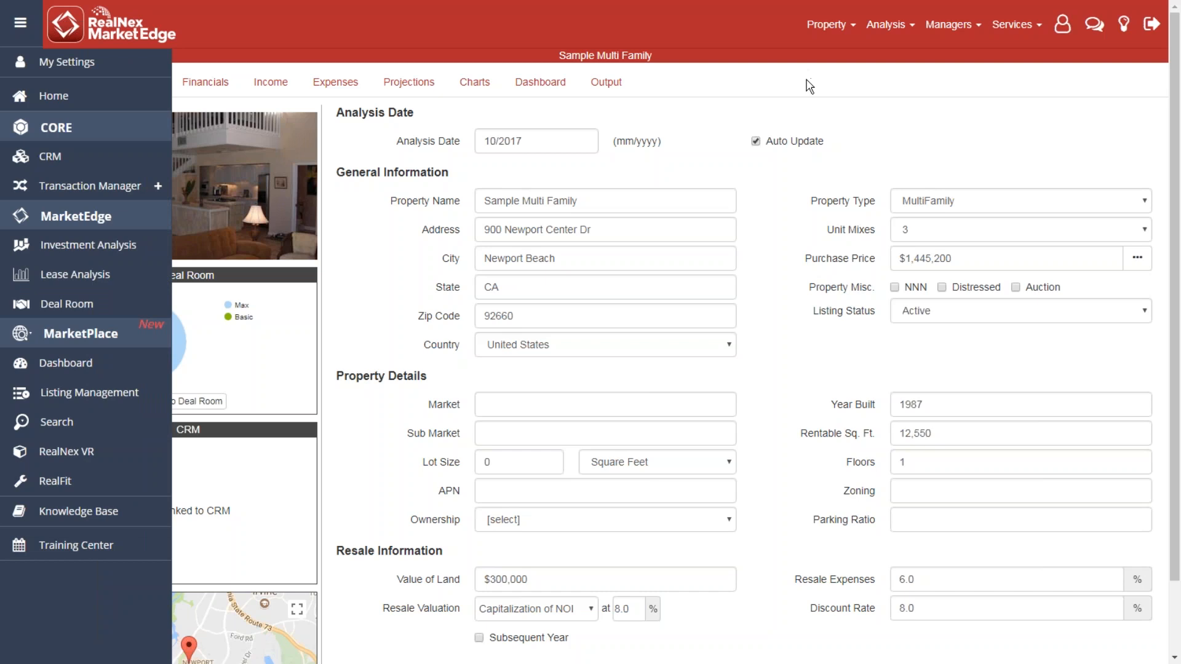
click(28, 22)
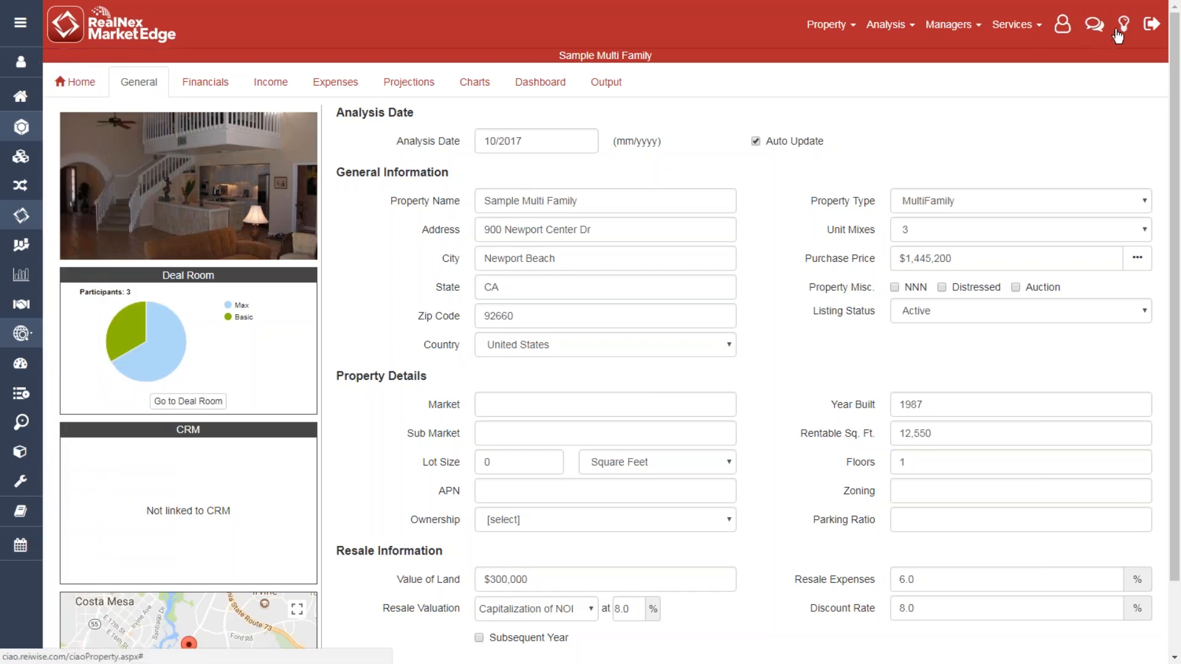
click(1098, 32)
click(1098, 32)
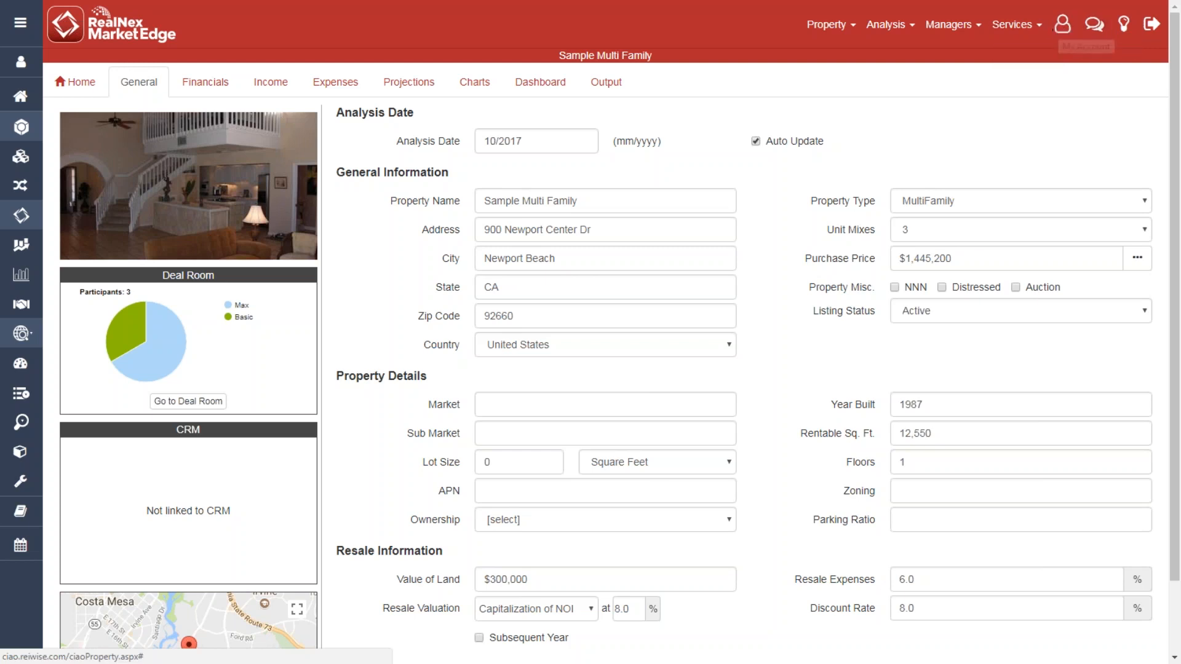
click(1062, 29)
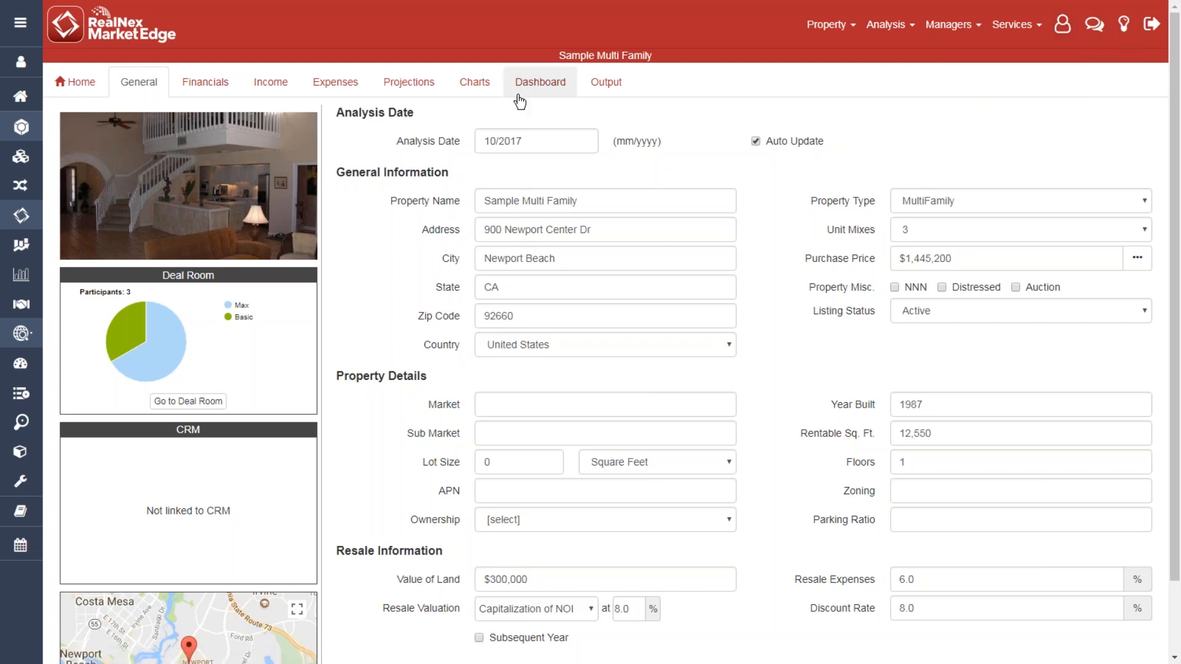
- Open the MarketEdge property website setup for Sample Multi Family from the property list and check the available service choices
click(89, 90)
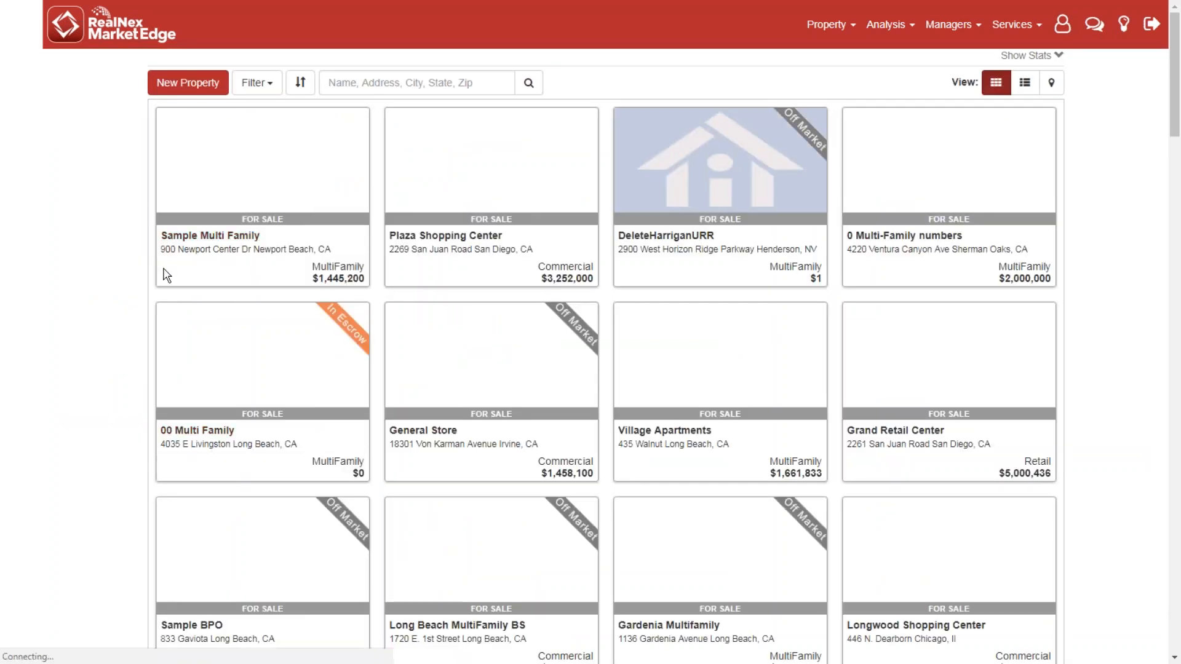
mouse_move(263, 274)
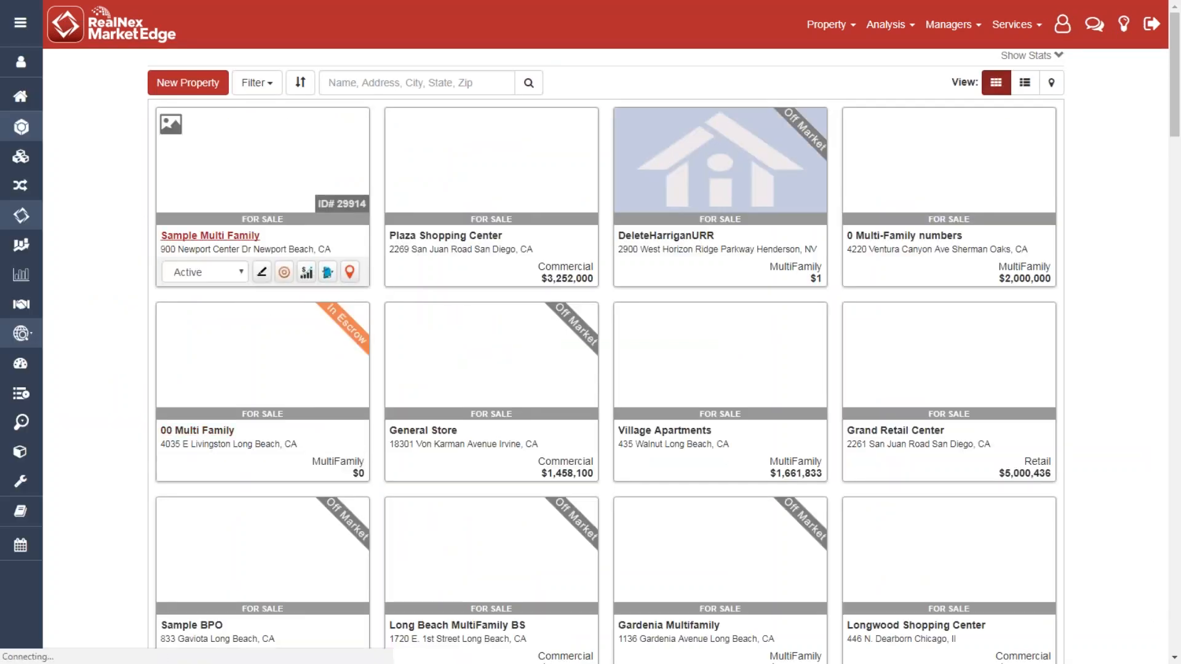
click(284, 273)
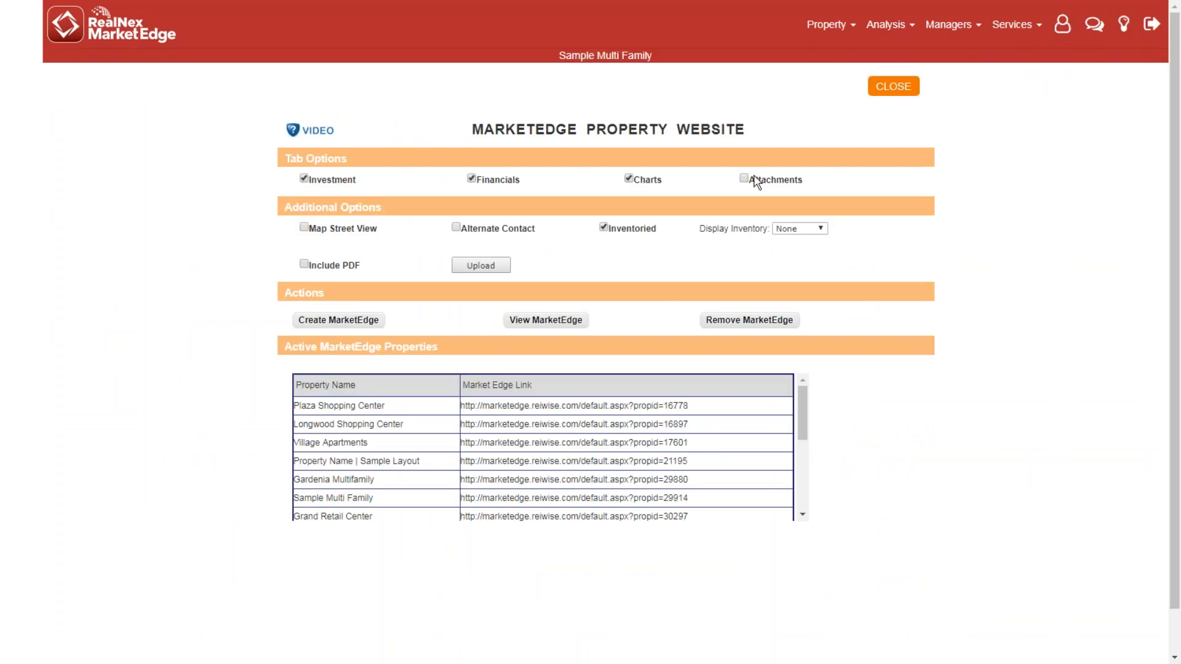
double_click(621, 131)
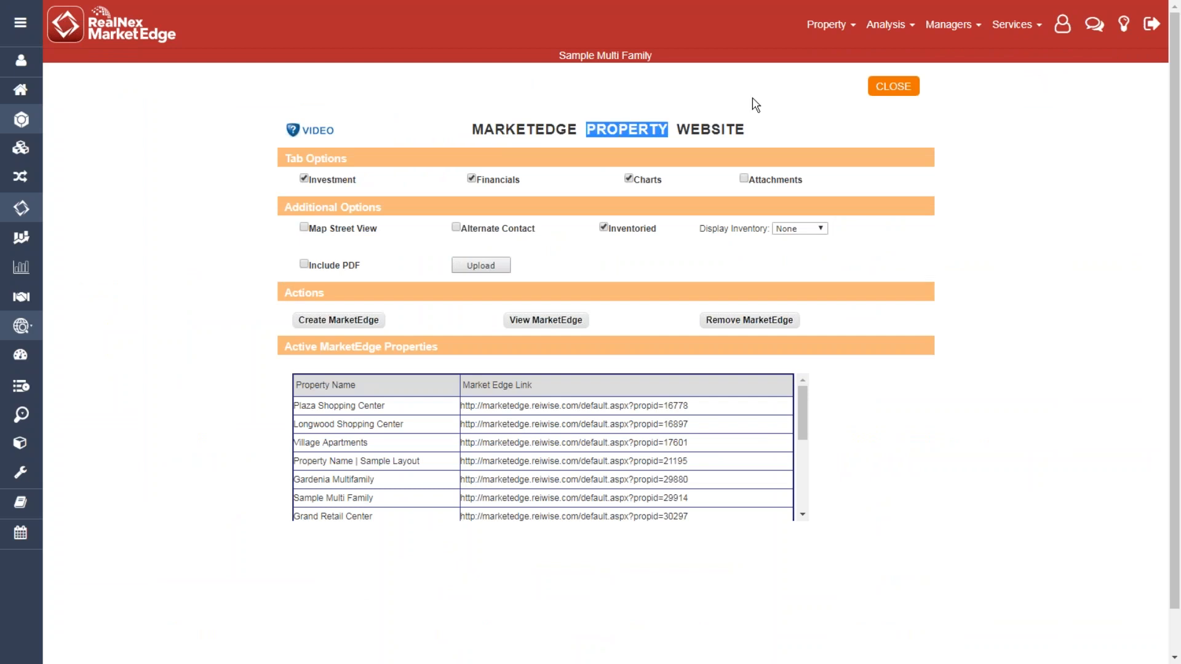
click(1014, 24)
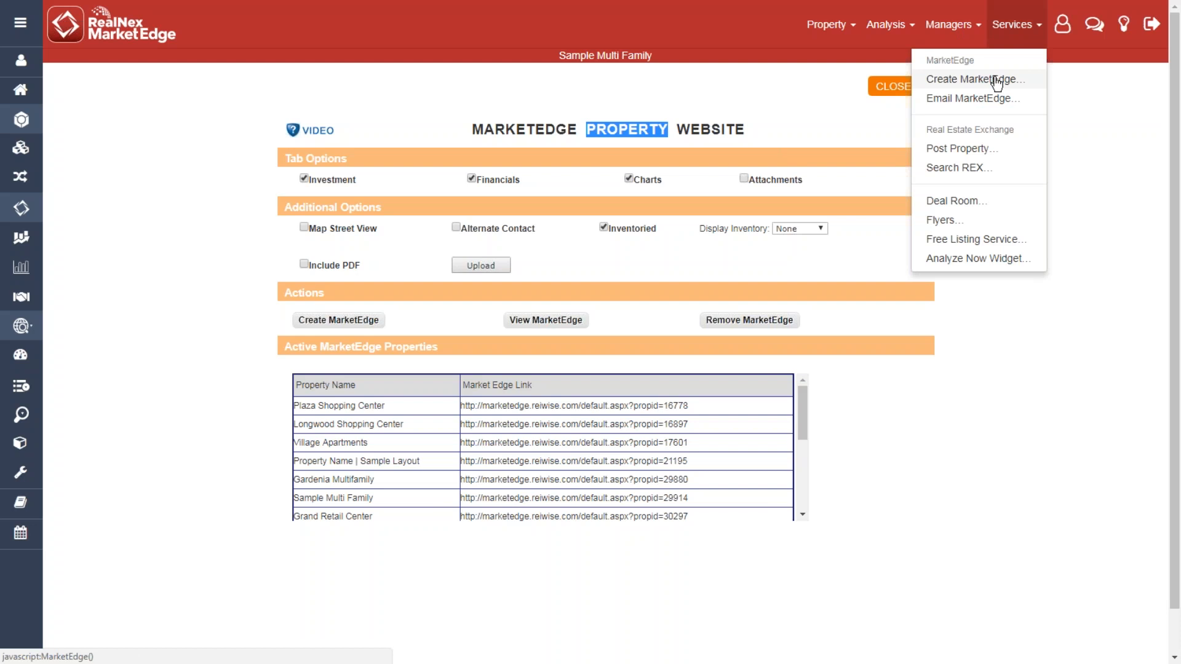
click(717, 95)
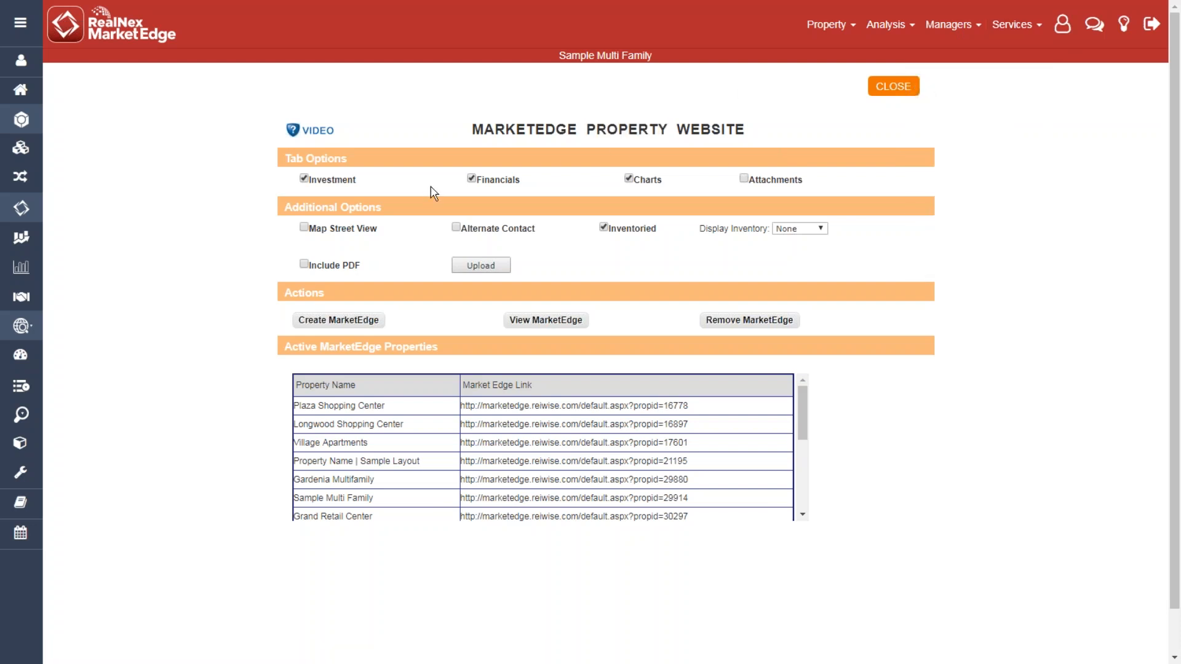
- Create the MarketEdge website for Sample Multi Family with the Investment, Financials and Charts sections, and open it for viewing
drag(804, 406, 802, 212)
click(350, 329)
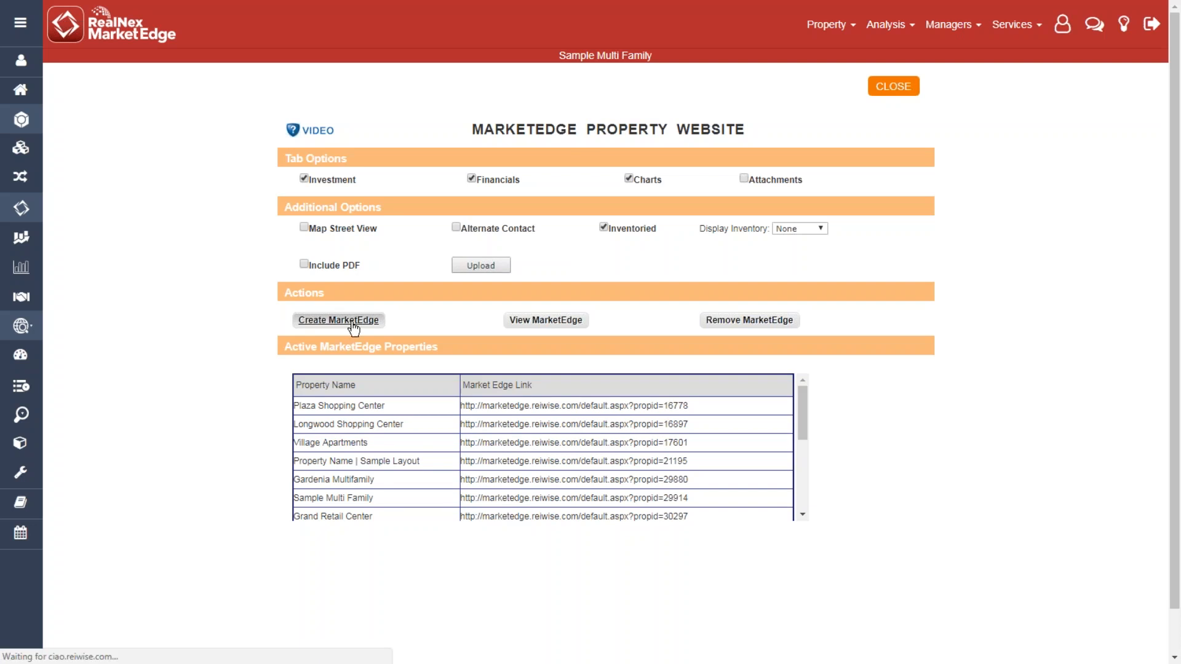
click(549, 322)
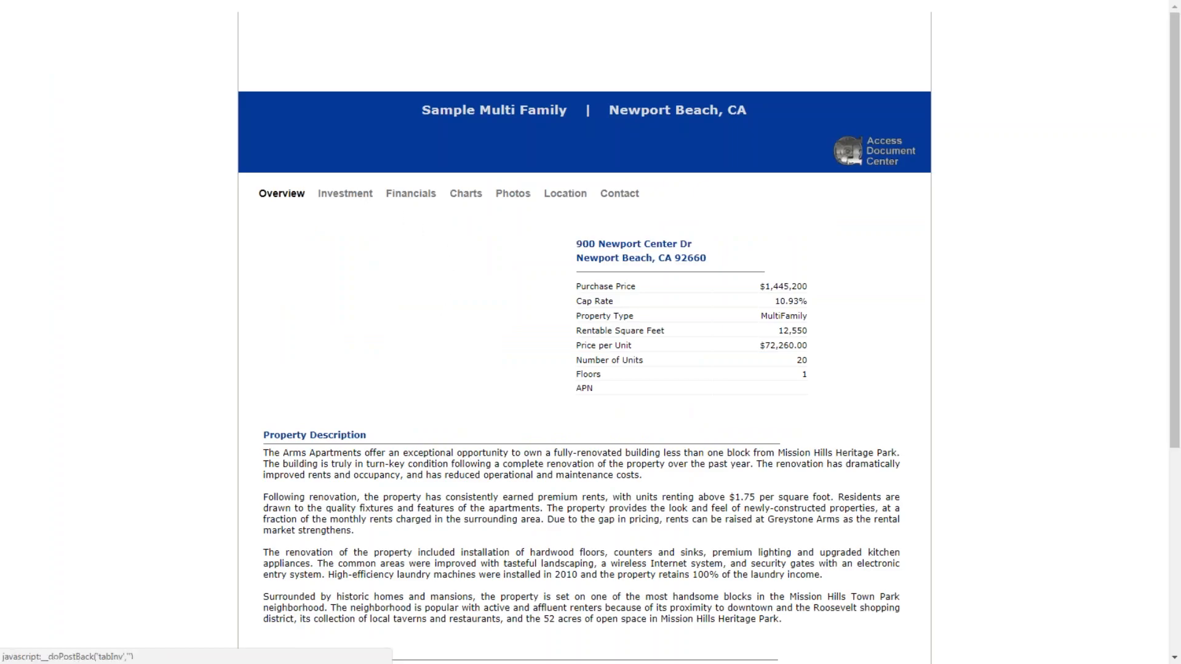
- Look through the property website's investment, financial and chart pages, then view several property photos, ending on the Large Bedroom
click(359, 200)
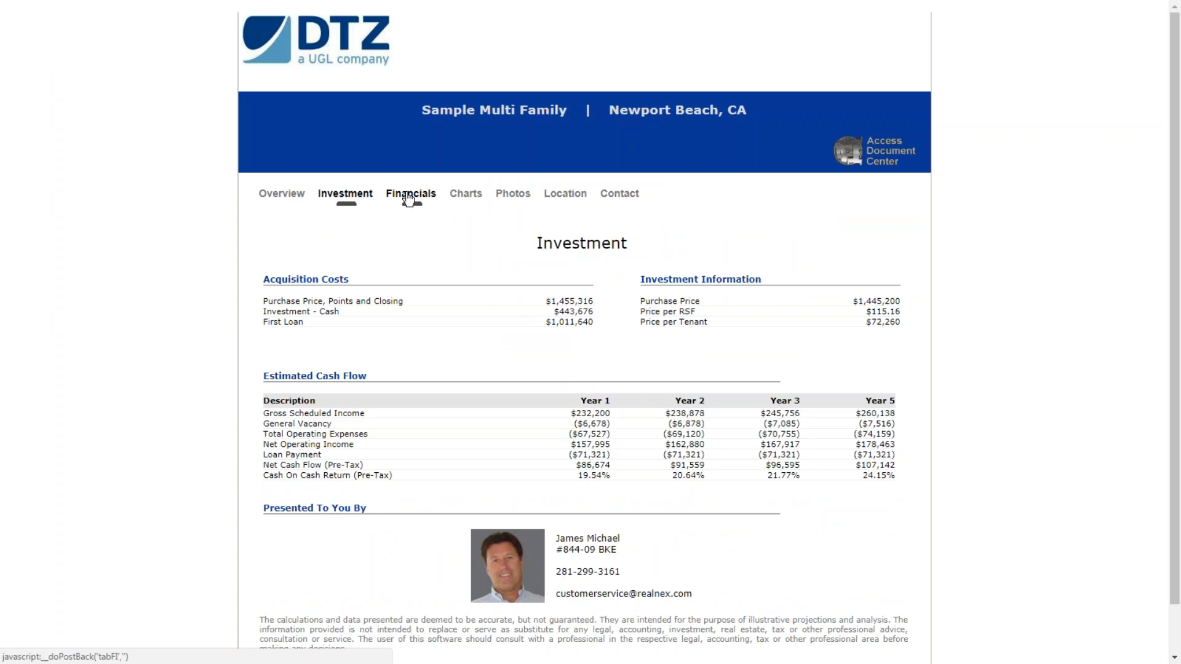
click(408, 200)
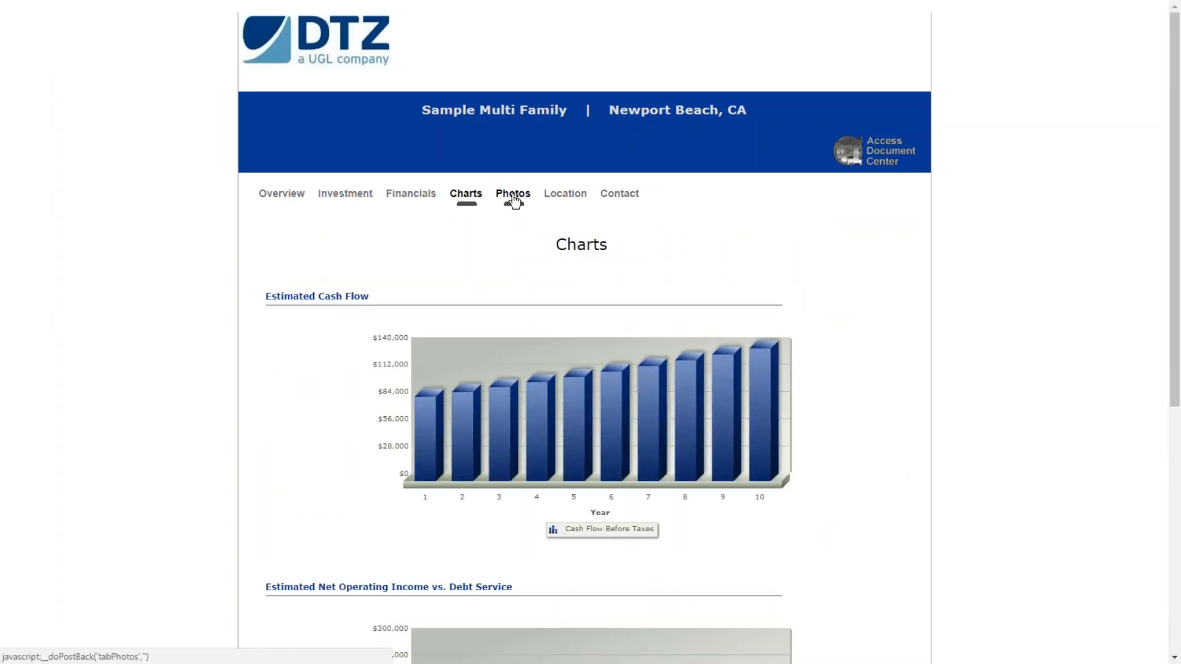
click(545, 200)
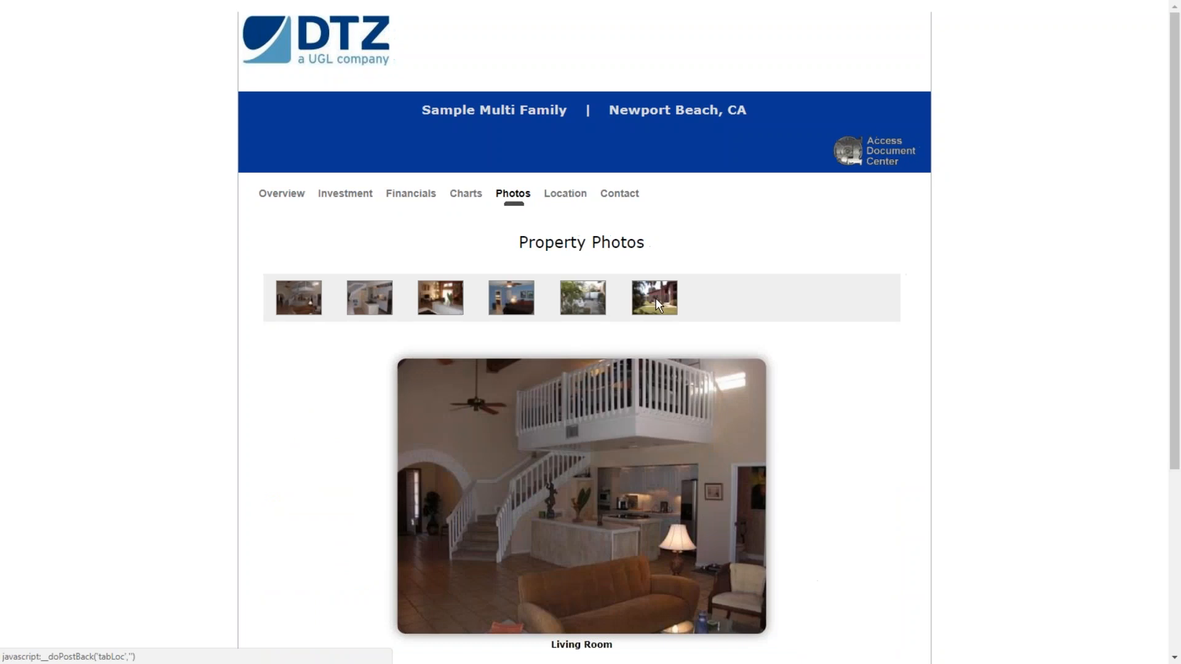
click(655, 297)
click(579, 295)
click(511, 294)
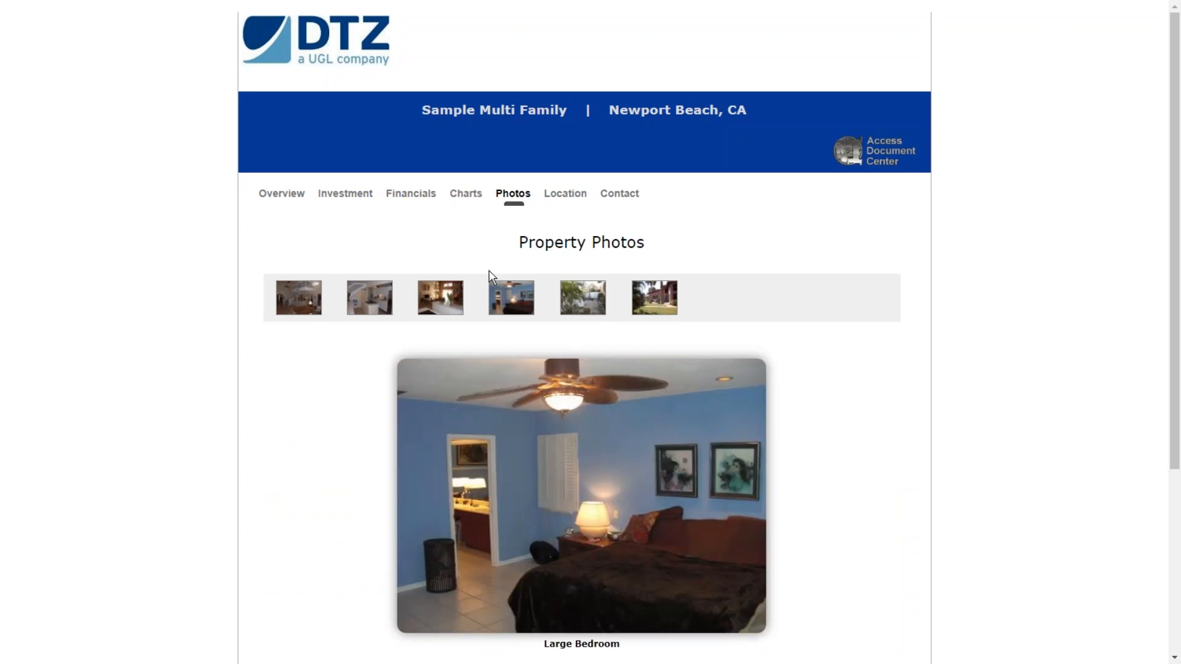
- Leave the property photos and the website, and return to the MarketEdge website setup in full screen
right_click(983, 130)
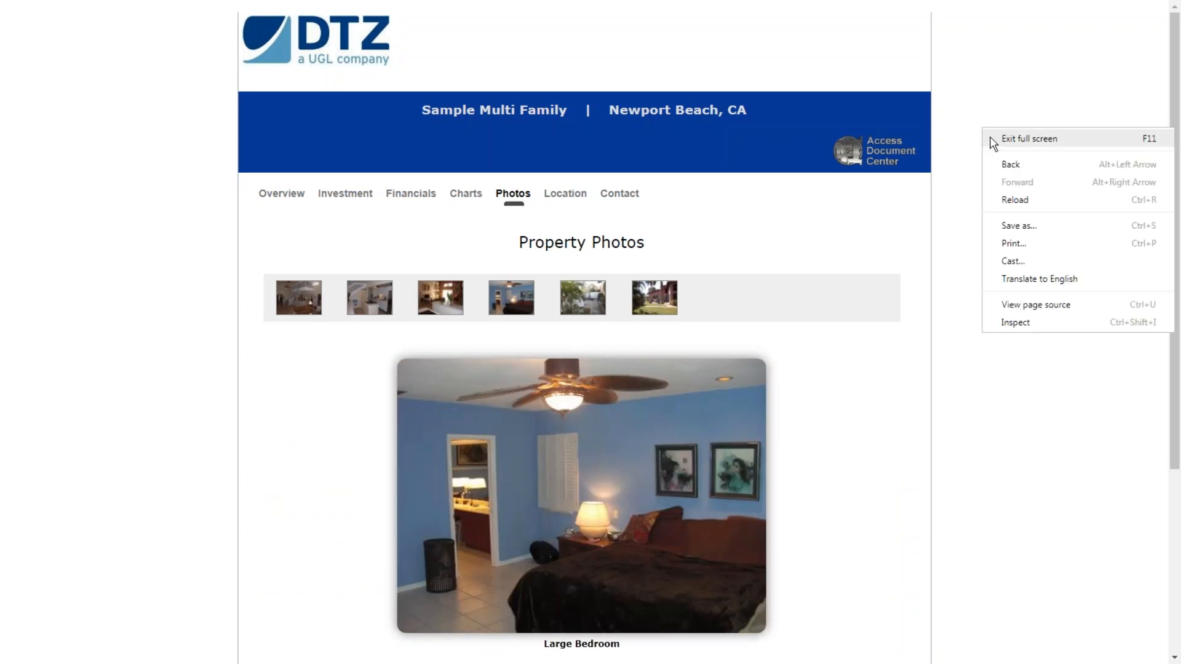
click(1004, 166)
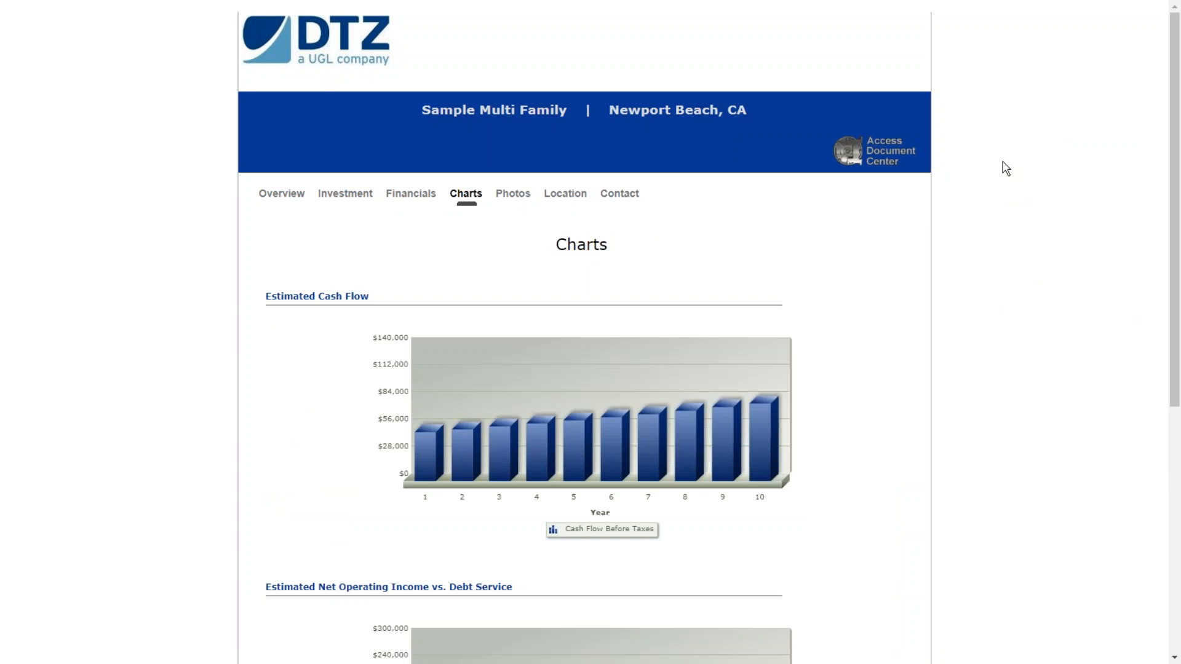
right_click(974, 159)
click(1007, 163)
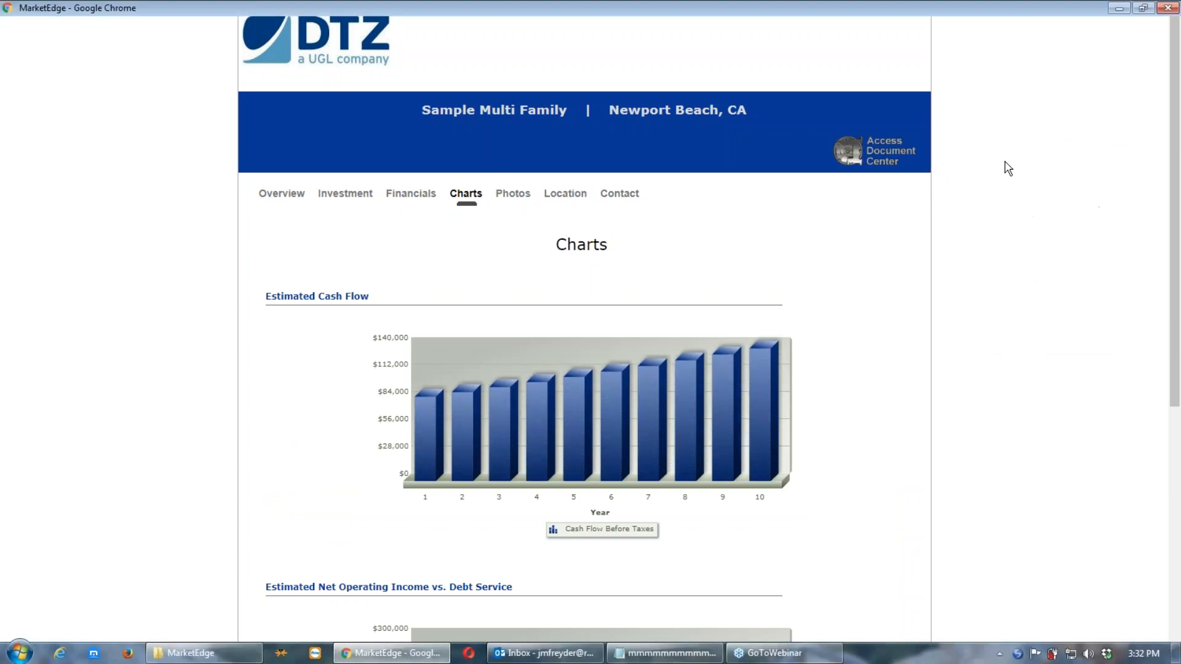
click(423, 11)
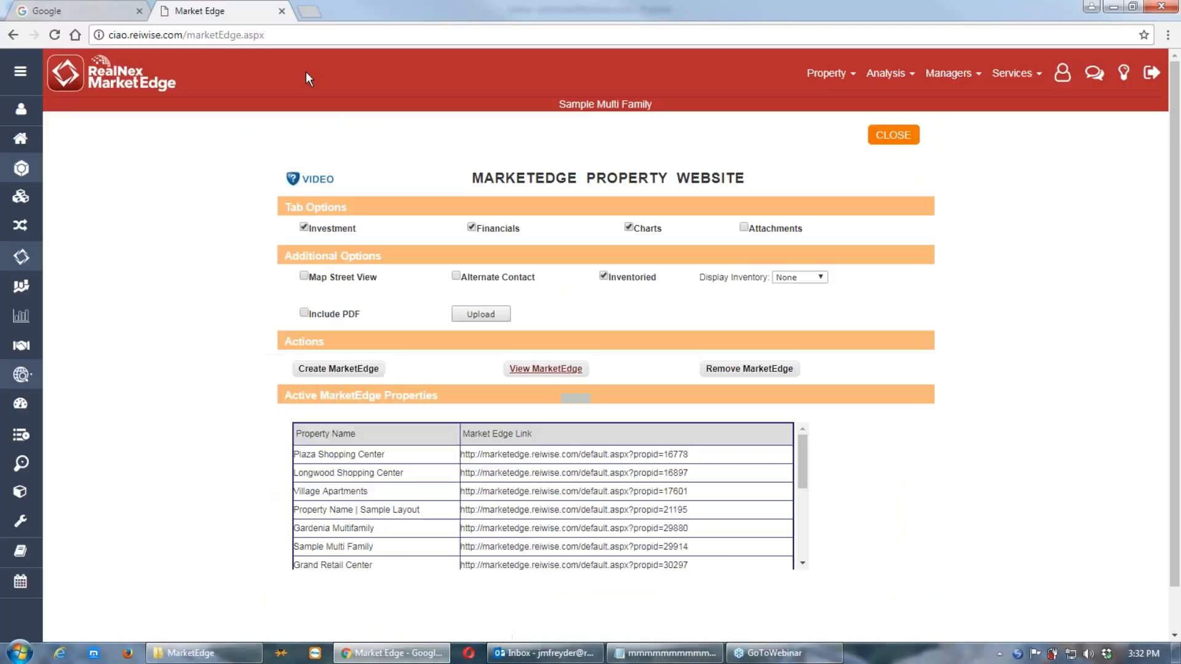
right_click(1011, 261)
click(1019, 211)
key(F11)
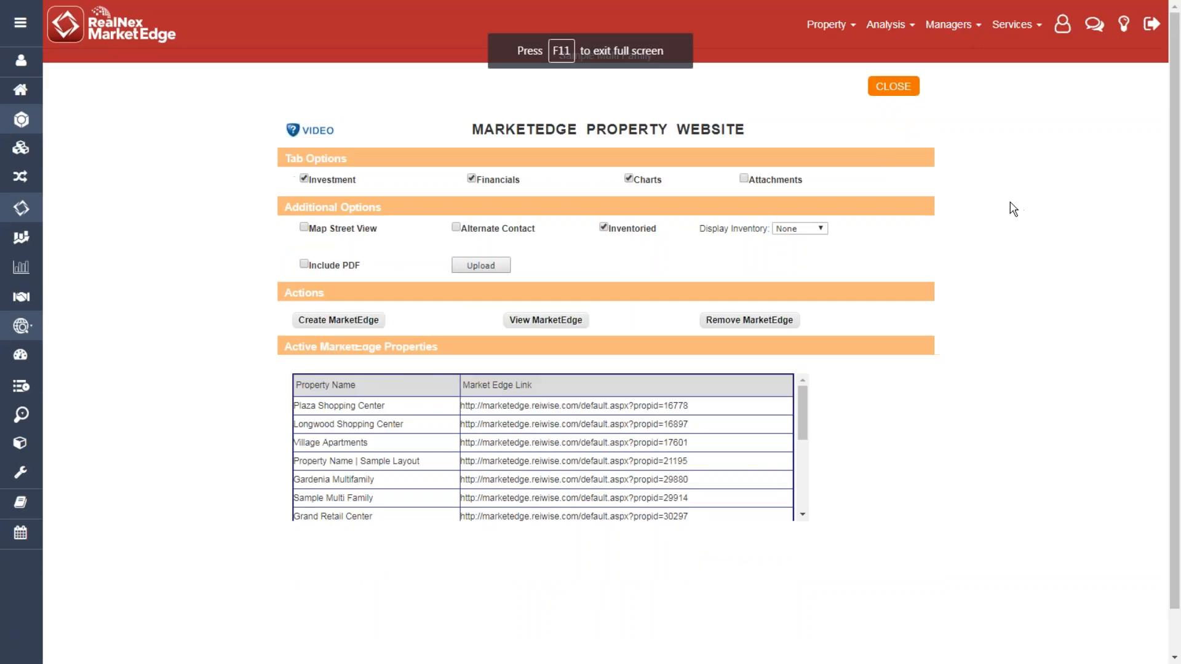
- Close the website setup and open the investment analysis dashboard for Sample Multi Family
click(892, 89)
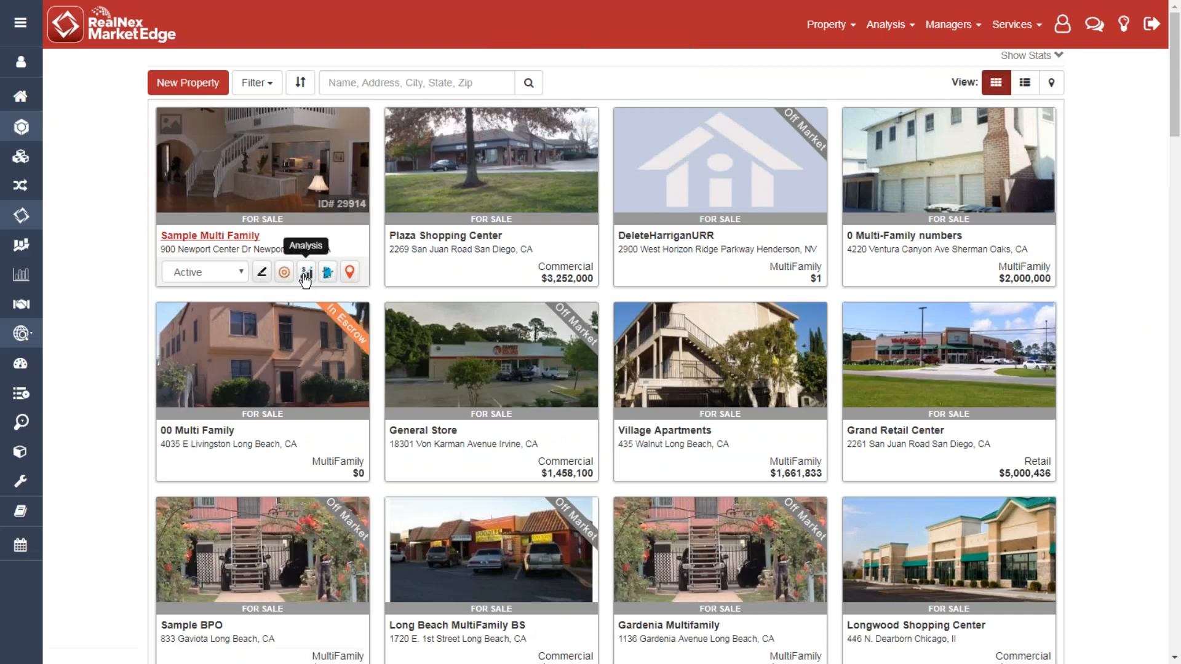
click(305, 273)
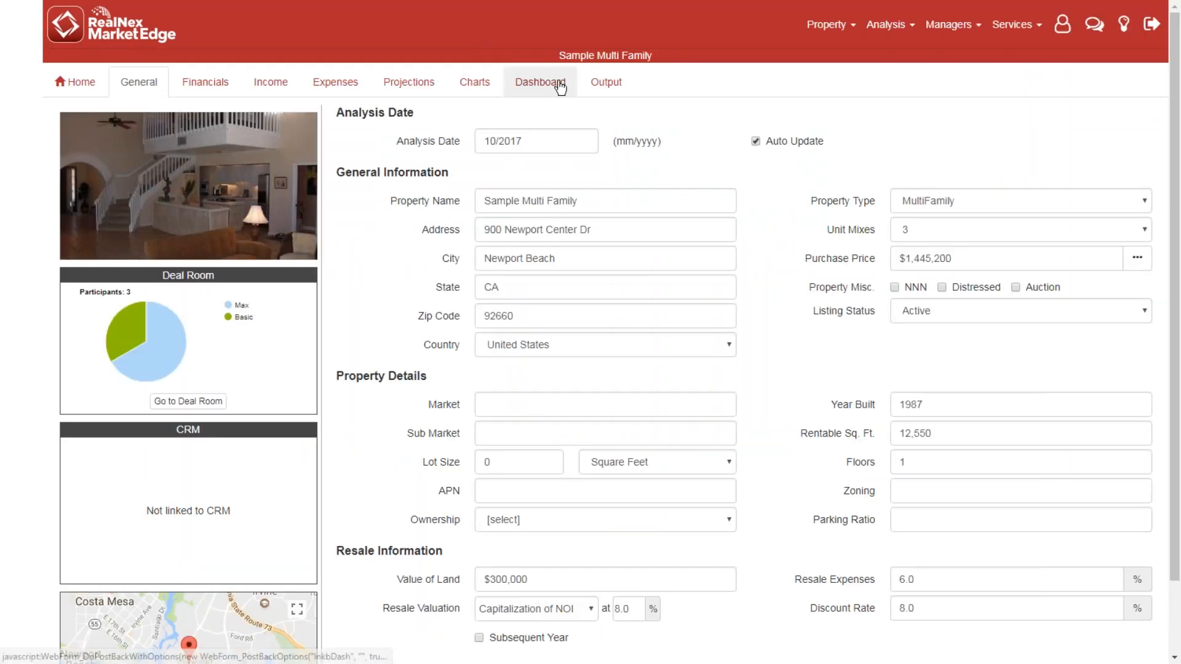
click(560, 86)
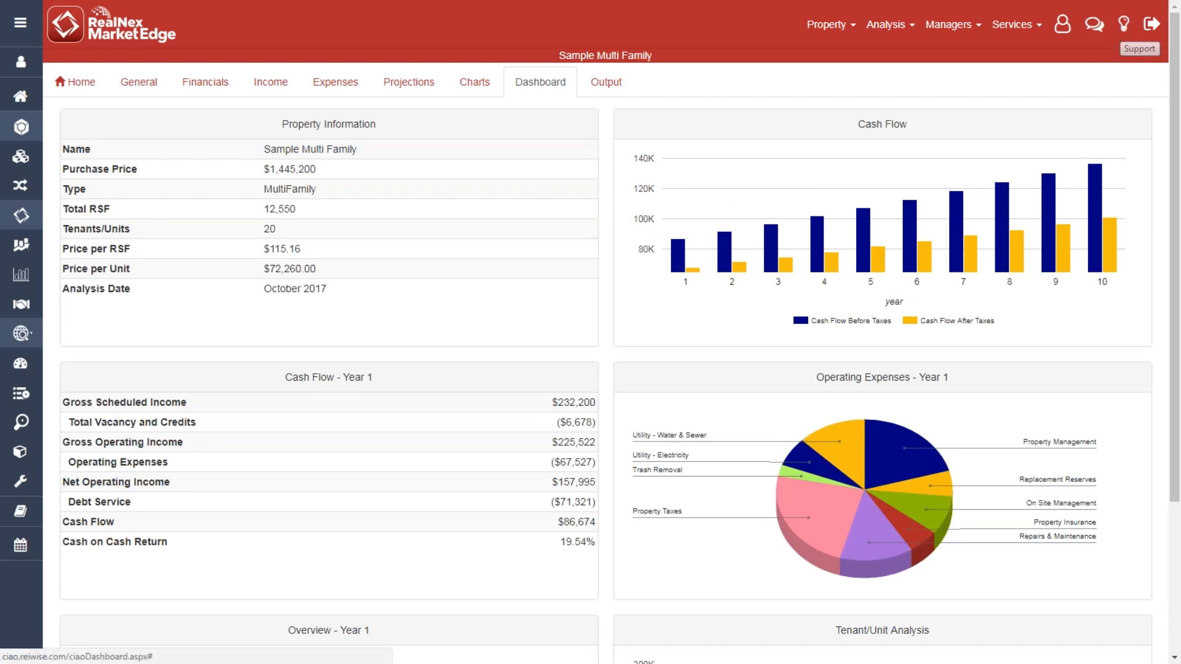
- Check the help resources and RealNex's contact information, then close the contact window
click(1122, 27)
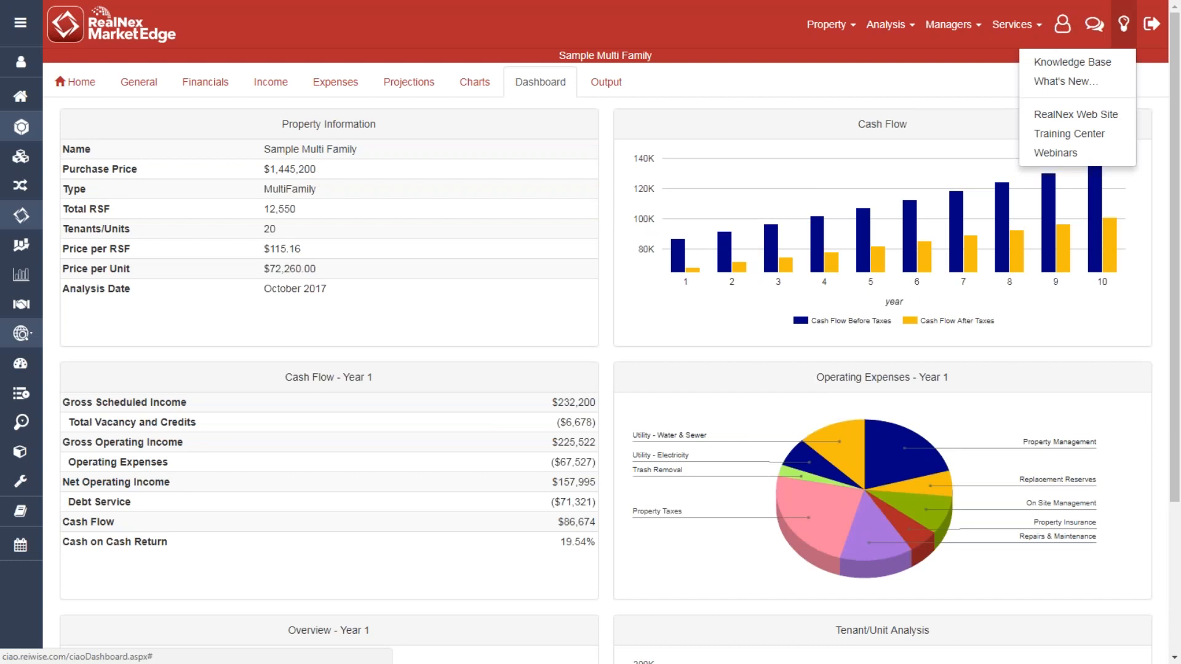
click(1122, 28)
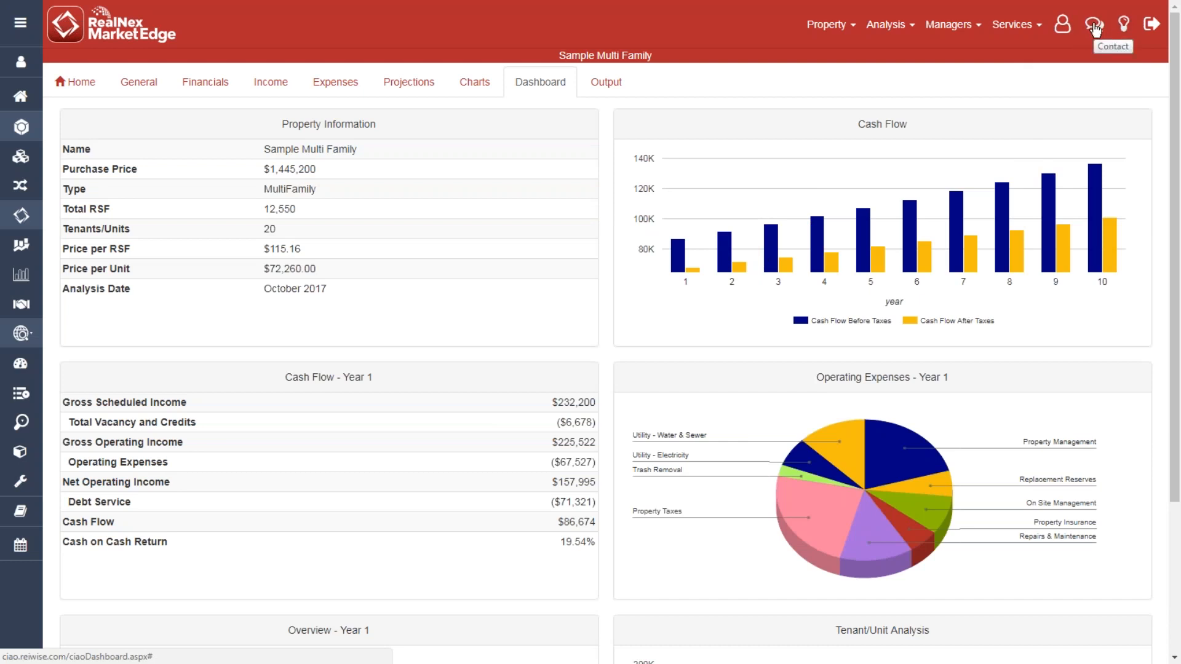
click(1094, 28)
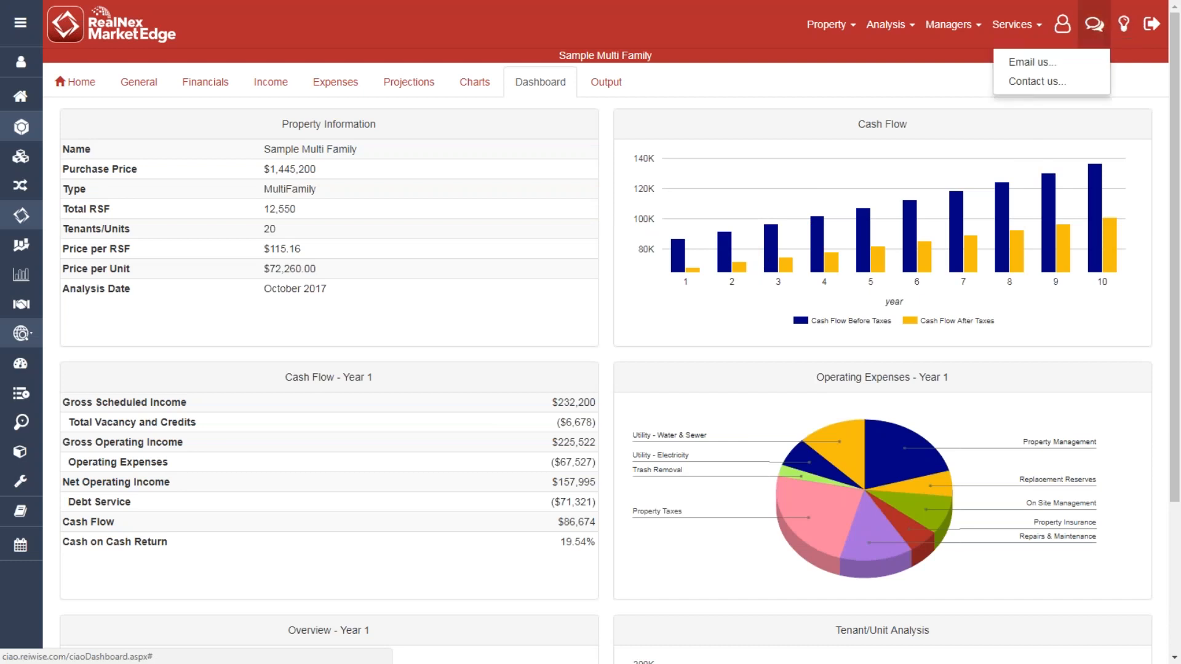
click(1033, 80)
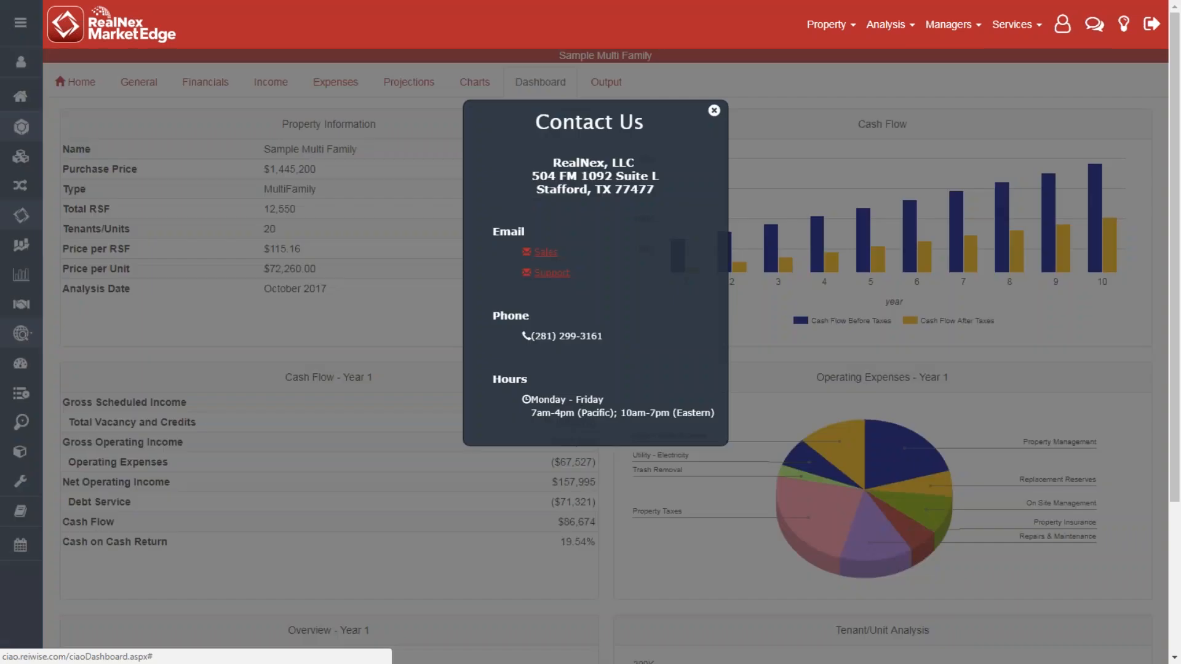
click(714, 111)
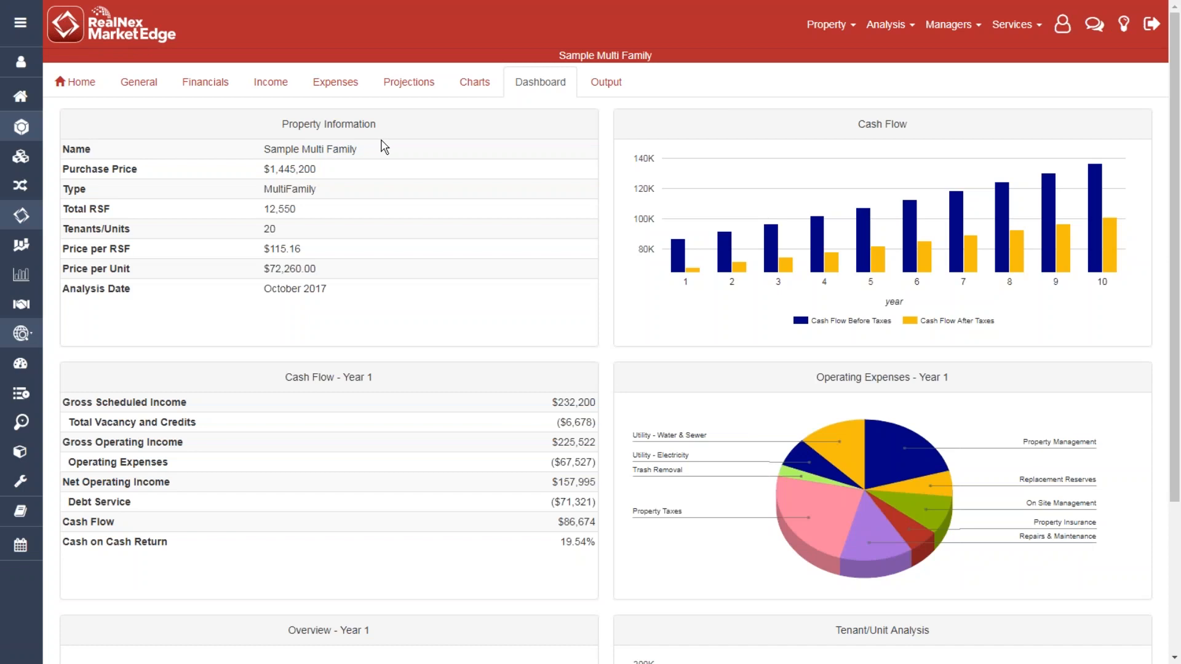
- Examine the dashboard's Cash Flow, Operating Expenses, Overview and Tenant/Unit Analysis charts
mouse_move(740, 251)
mouse_move(786, 249)
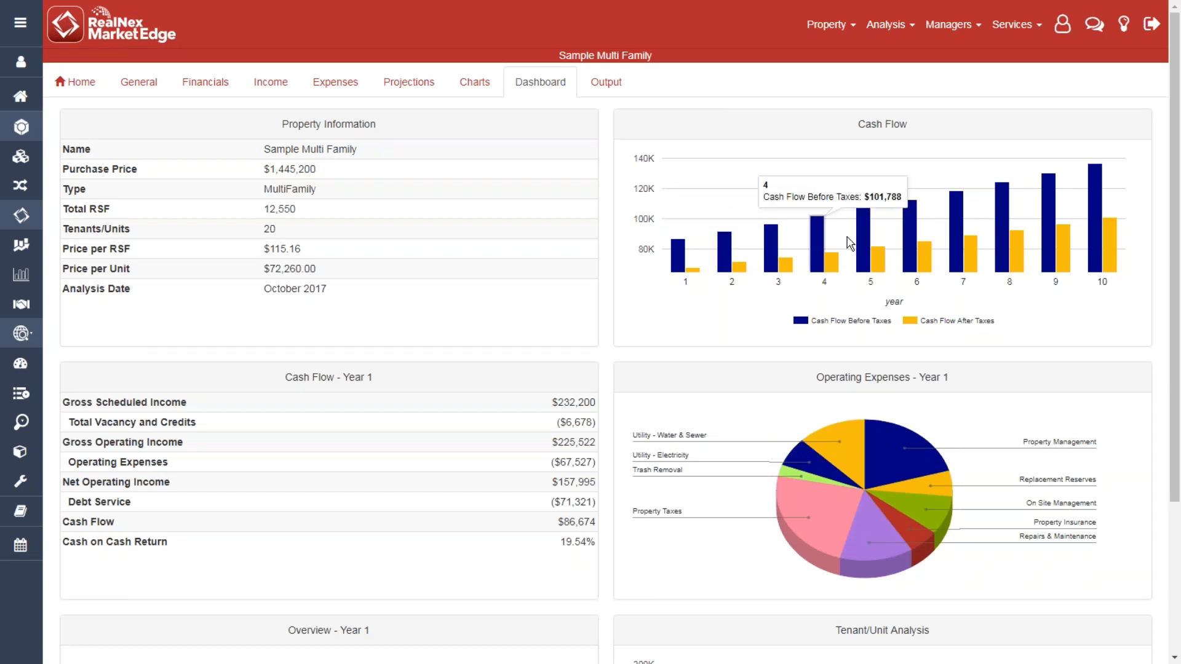
mouse_move(843, 430)
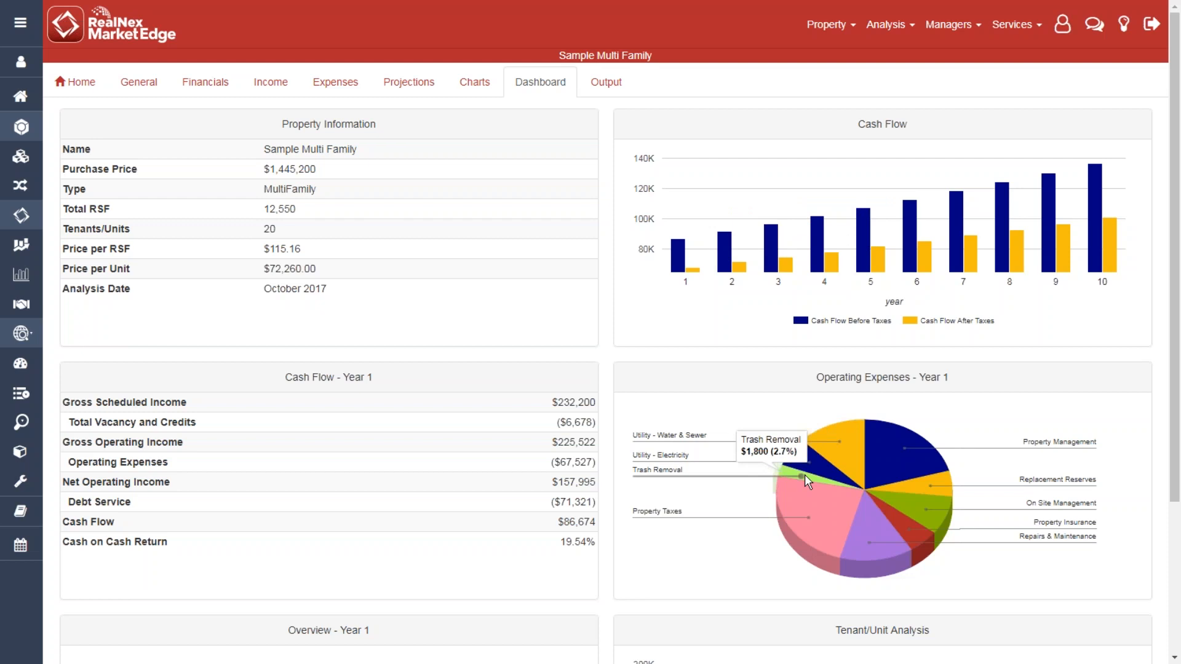
mouse_move(795, 463)
scroll(794, 463, down, 3)
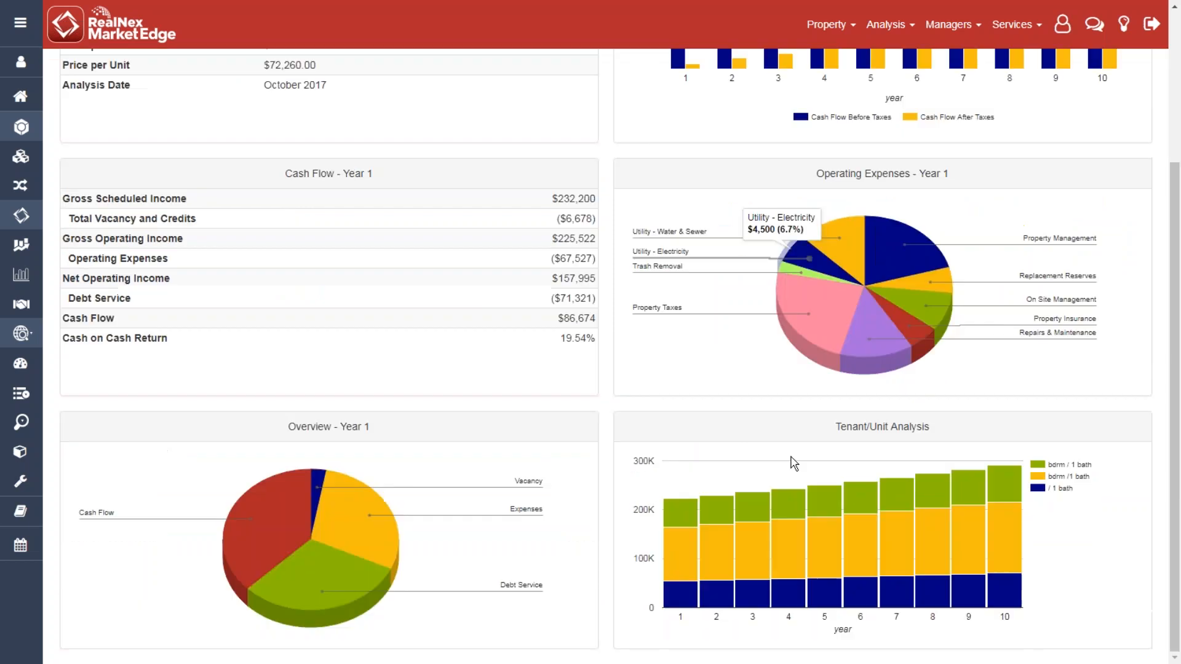
mouse_move(362, 536)
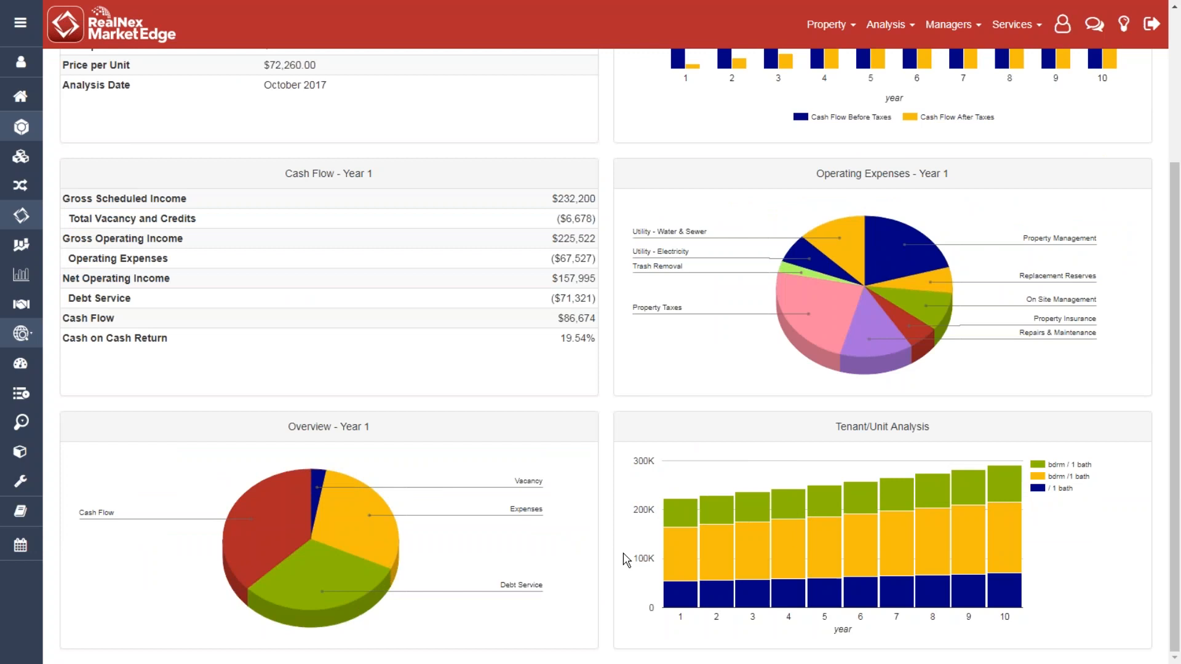
scroll(626, 560, up, 3)
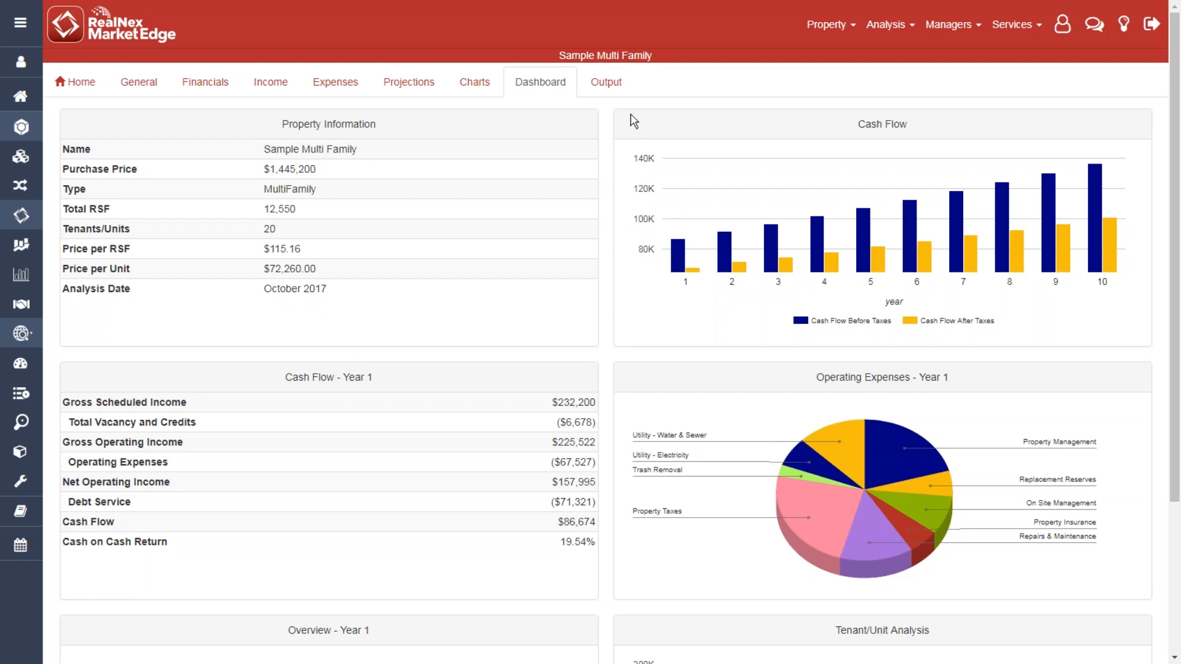
- Open the report output for Sample Multi Family and check the available services and account options
click(617, 91)
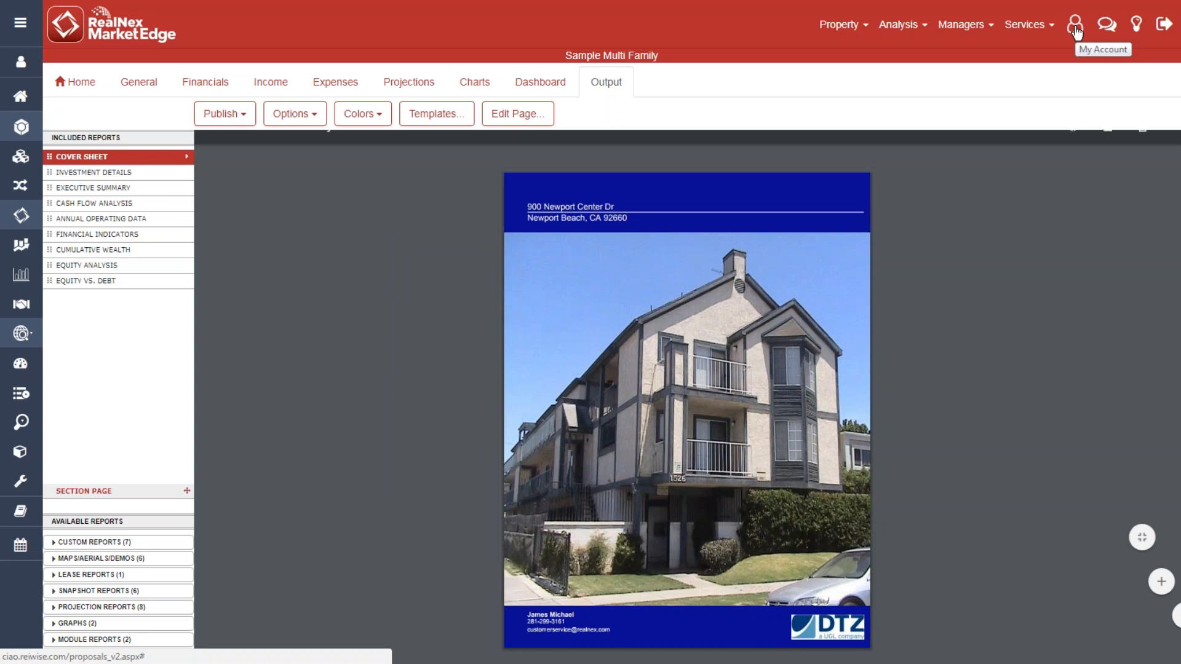
click(1043, 26)
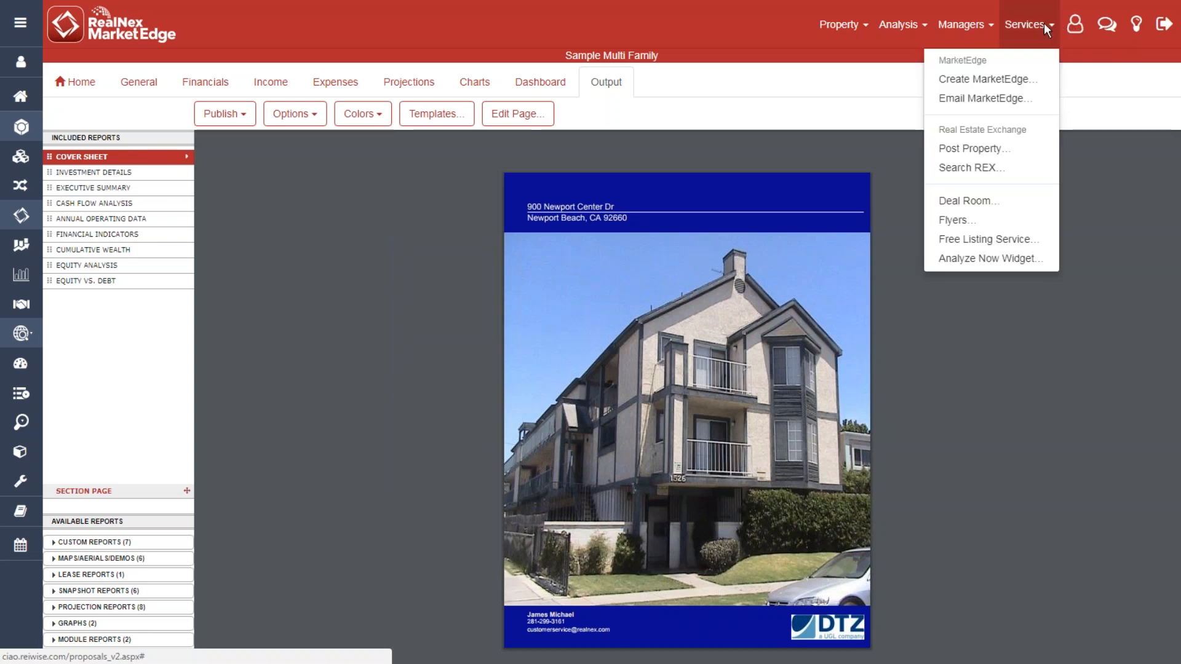
click(1075, 25)
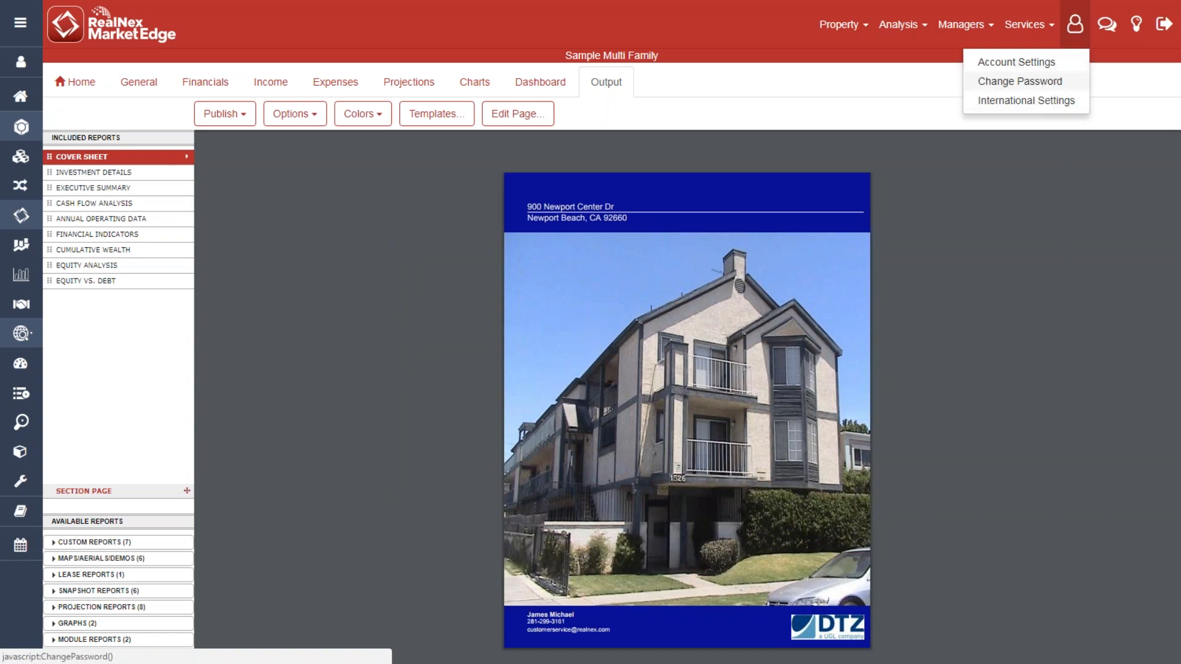
- Open the report's color settings and reset the colors
click(368, 126)
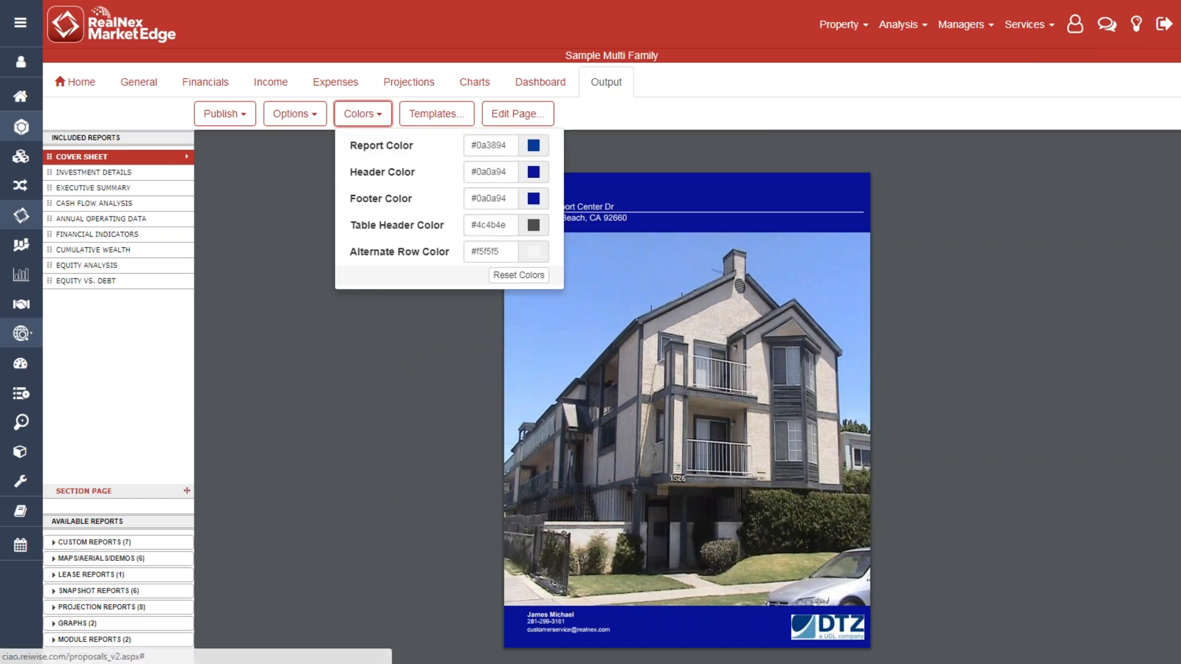
click(518, 276)
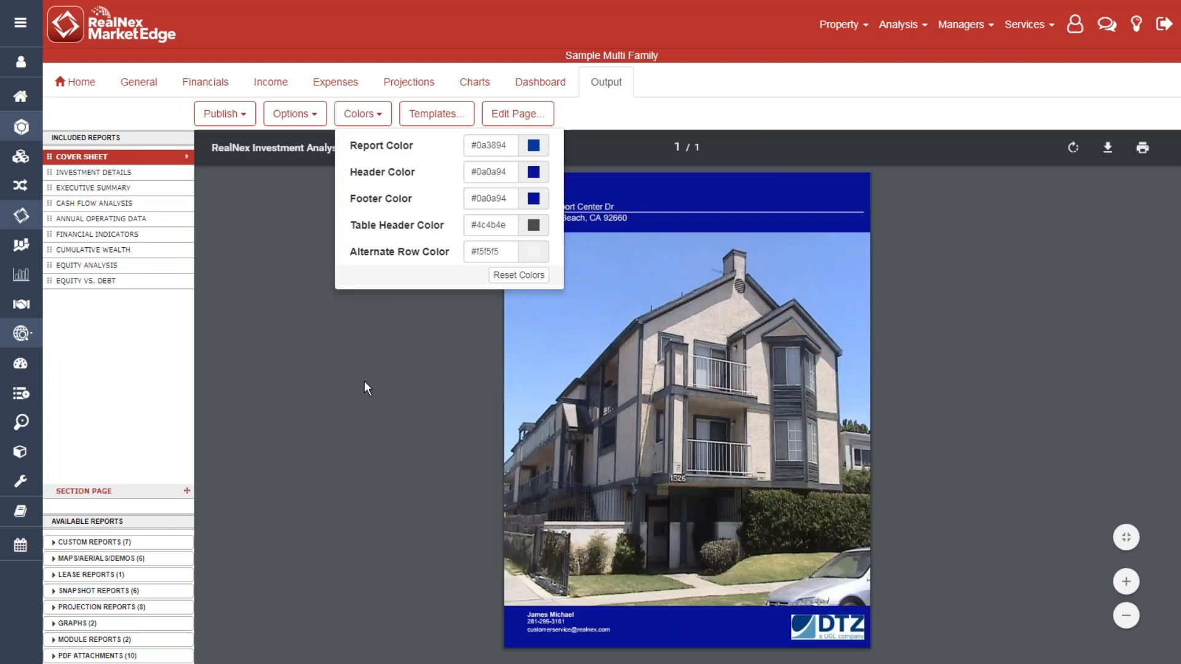
- Close the color options, check the Company logo and colors in the account settings, and save from the Contact section
click(371, 118)
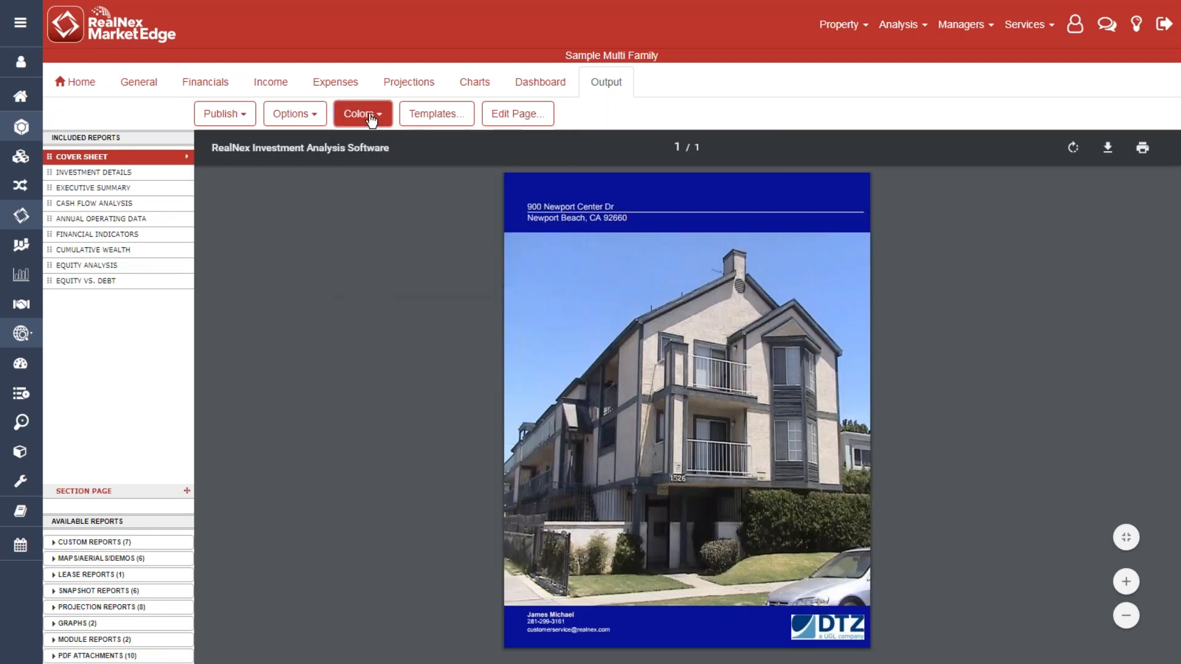
click(1075, 25)
click(1050, 64)
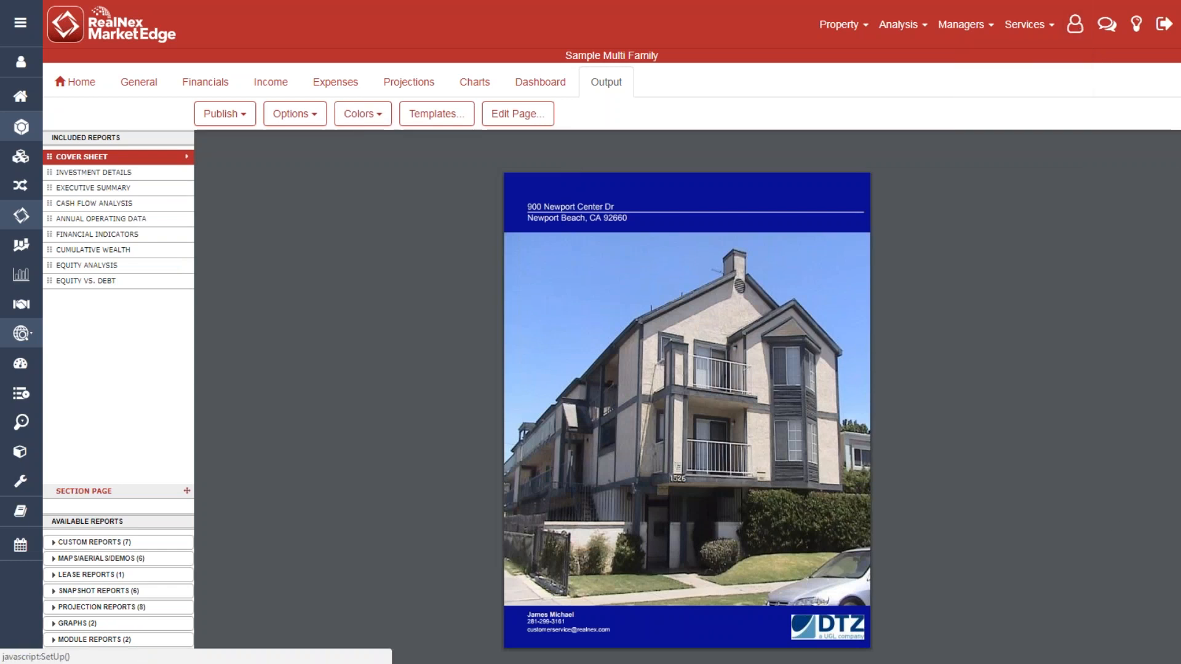
click(468, 112)
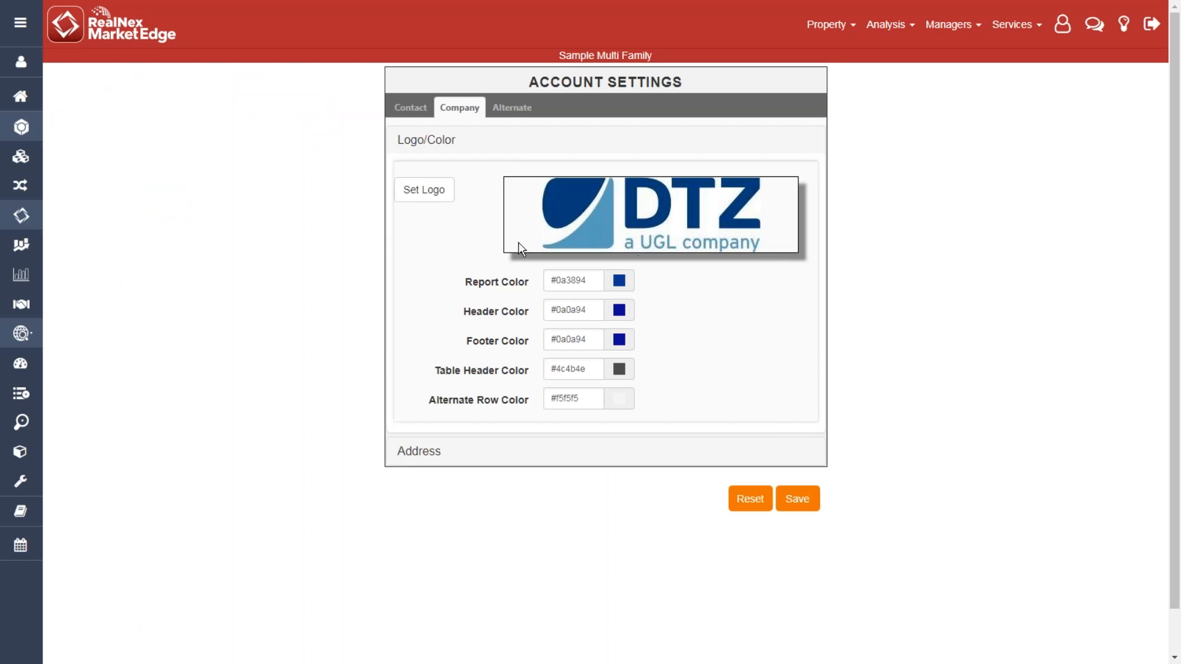
click(408, 109)
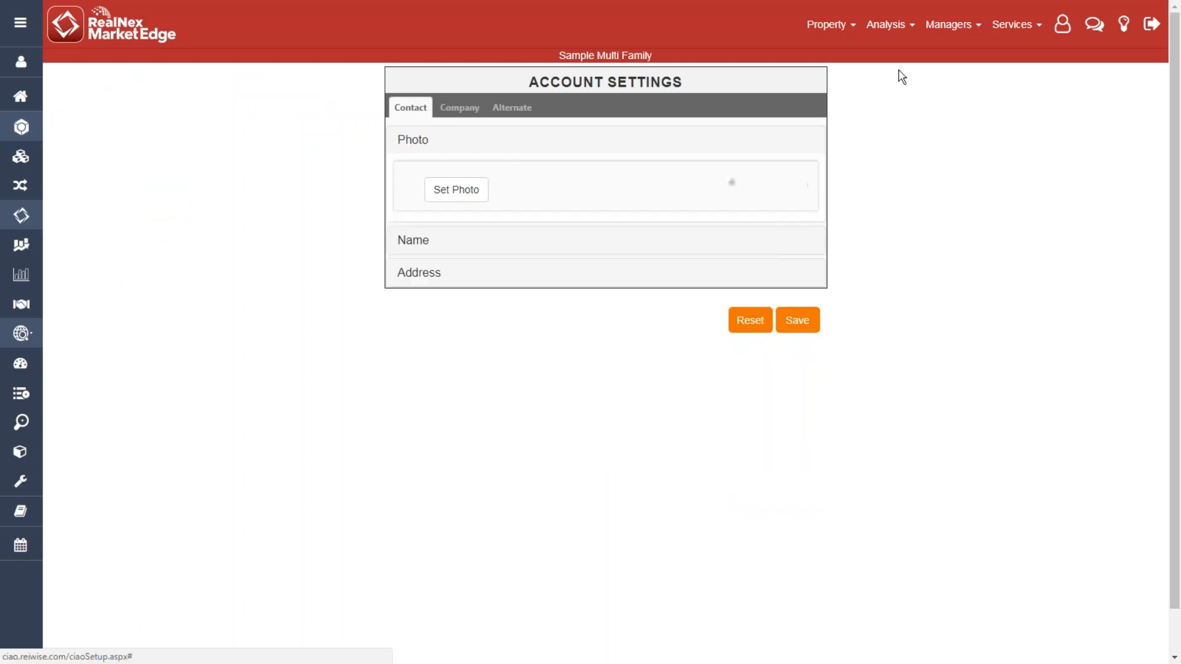
click(800, 321)
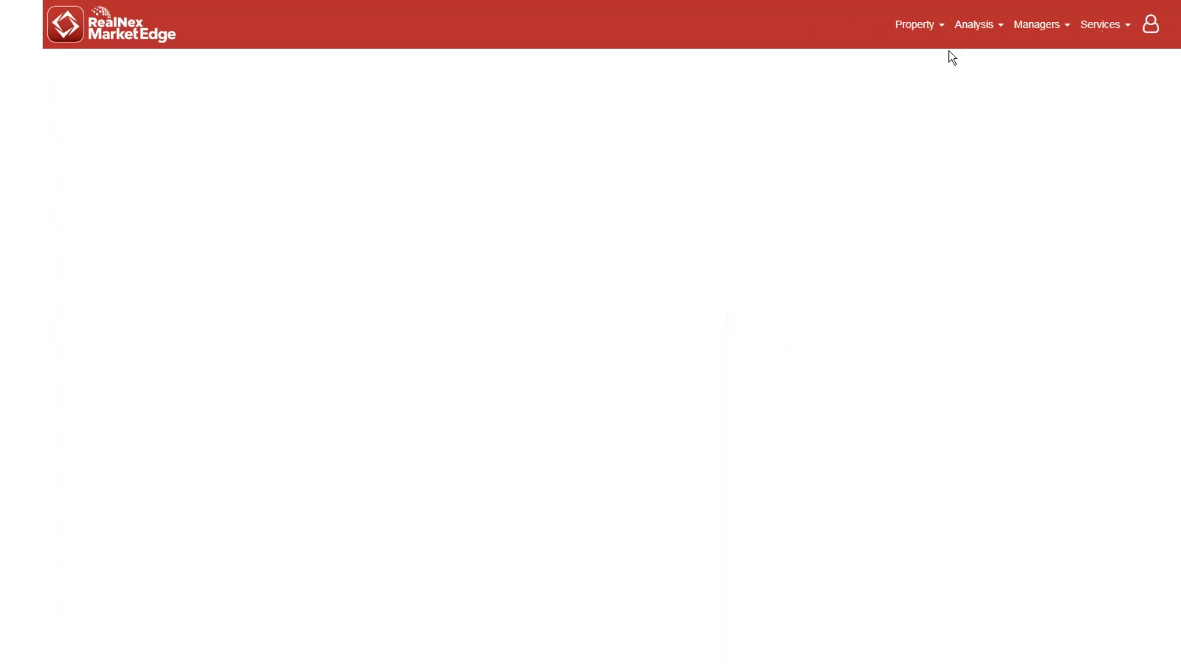
- Set the international language to Spanish and the currency to Mexican Peso with Auto Exchange on, and save
click(1073, 34)
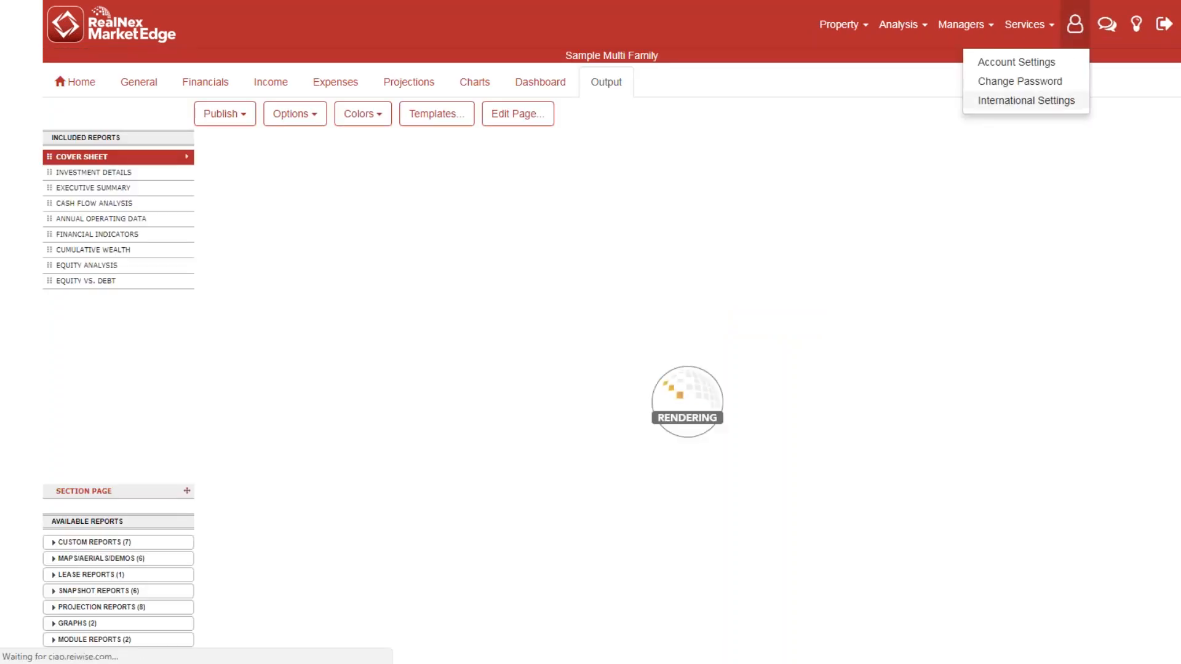
click(1038, 100)
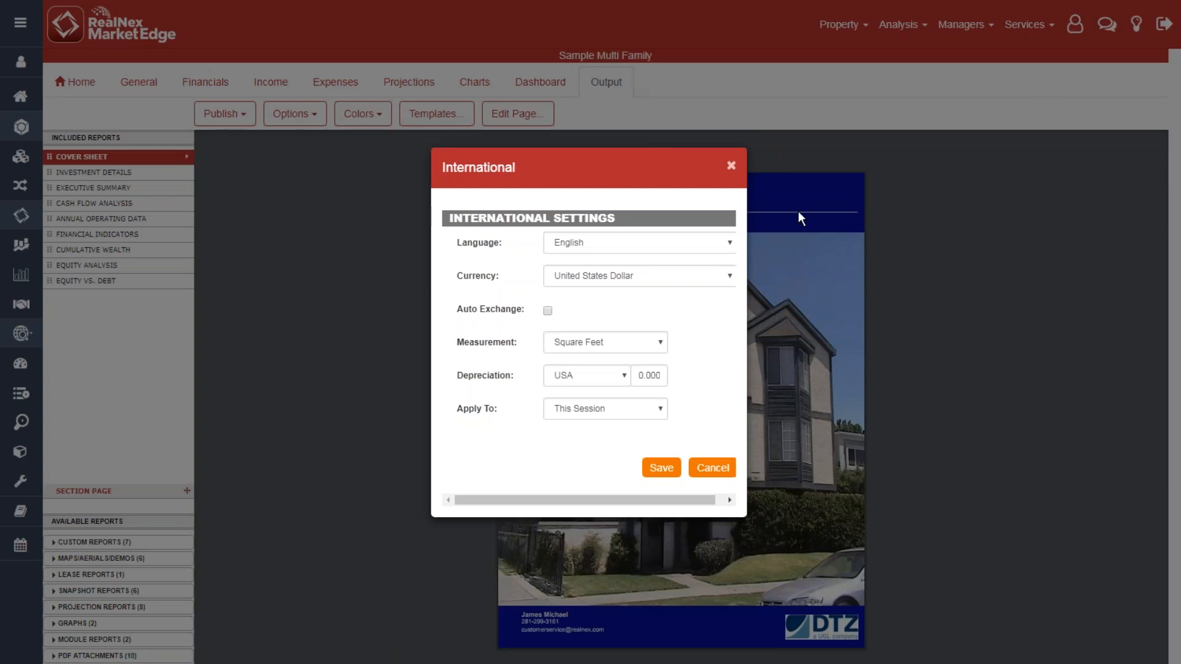
click(606, 283)
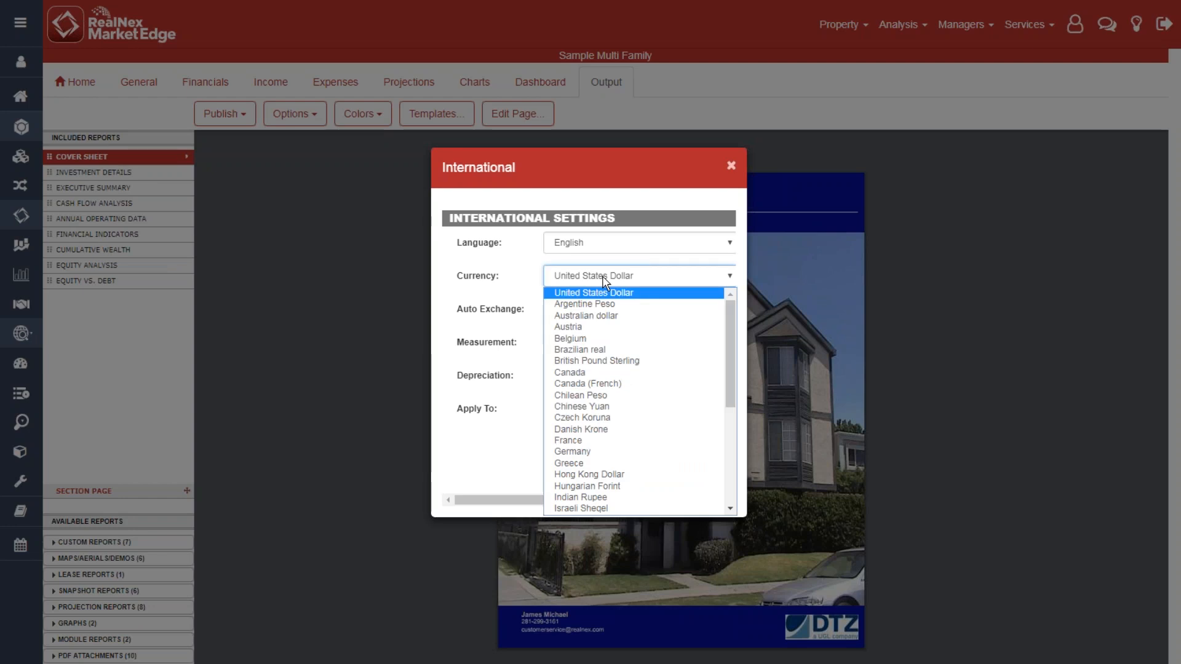
click(606, 282)
click(575, 246)
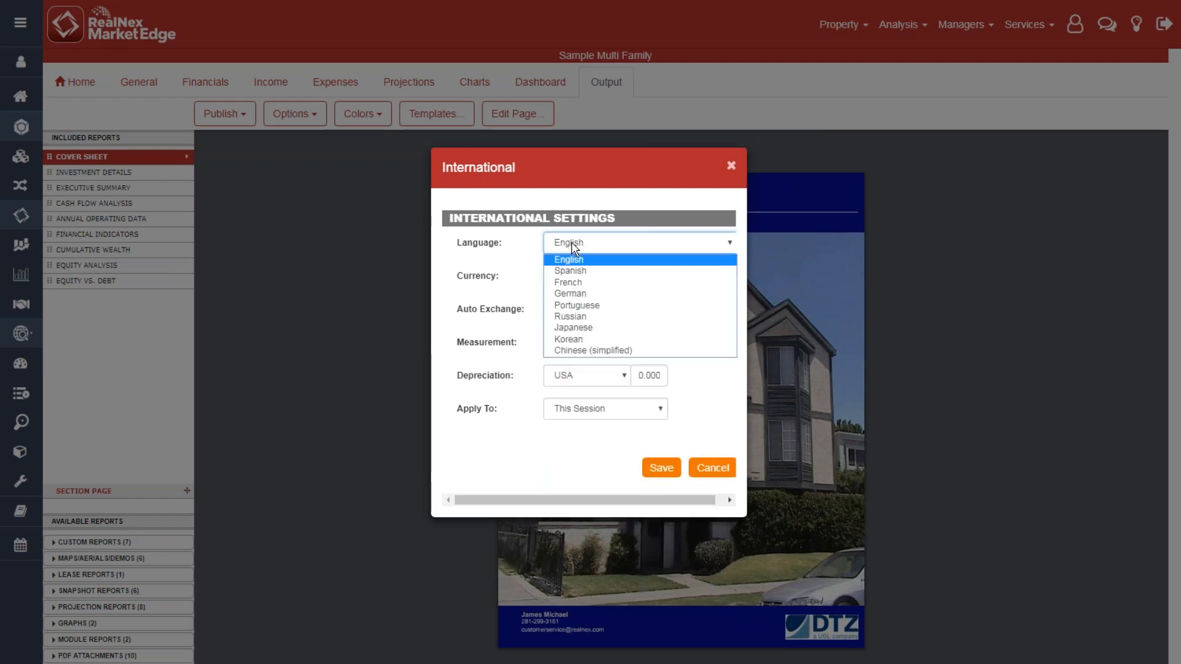
click(572, 272)
click(575, 280)
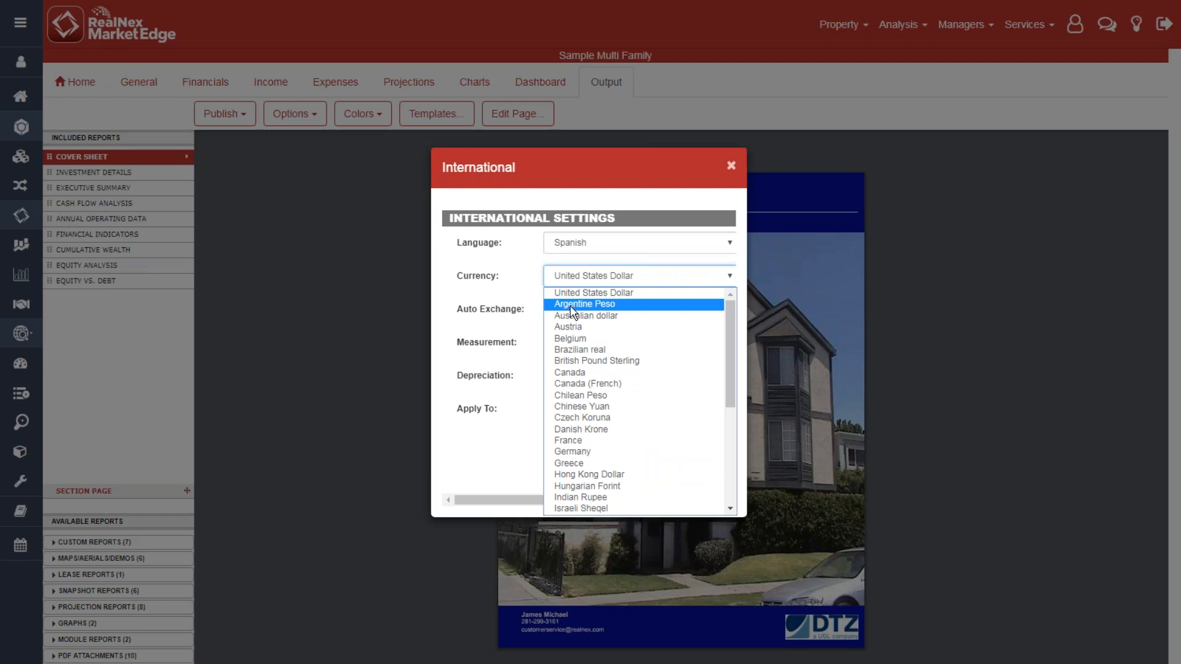
scroll(574, 363, down, 4)
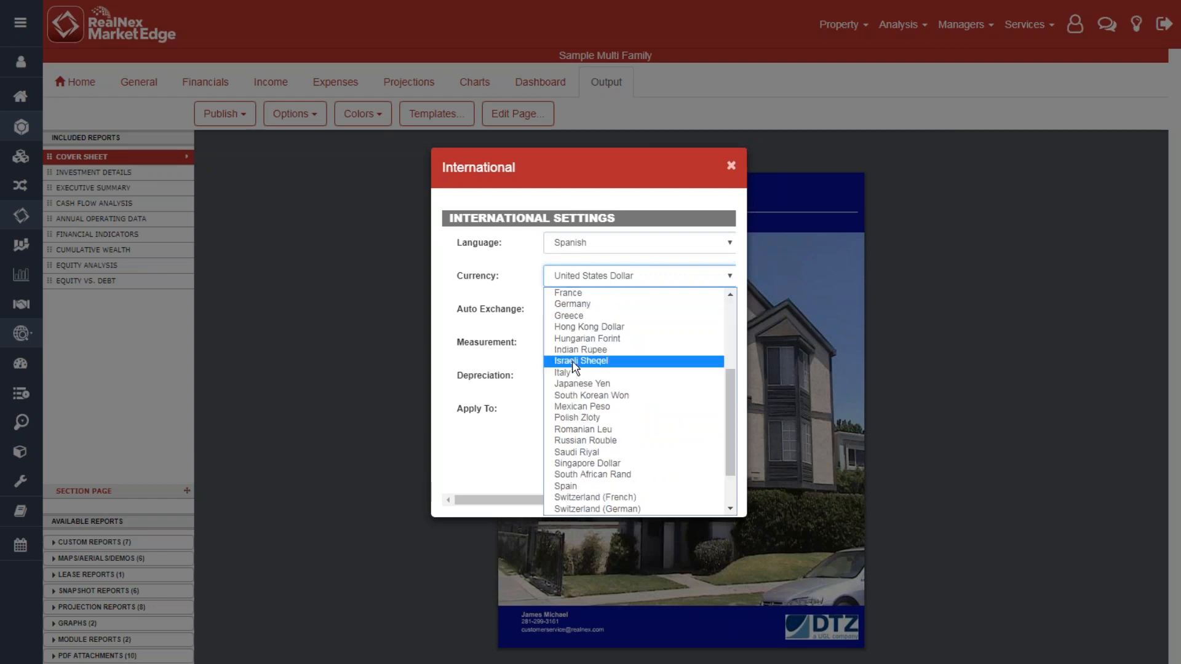
click(585, 408)
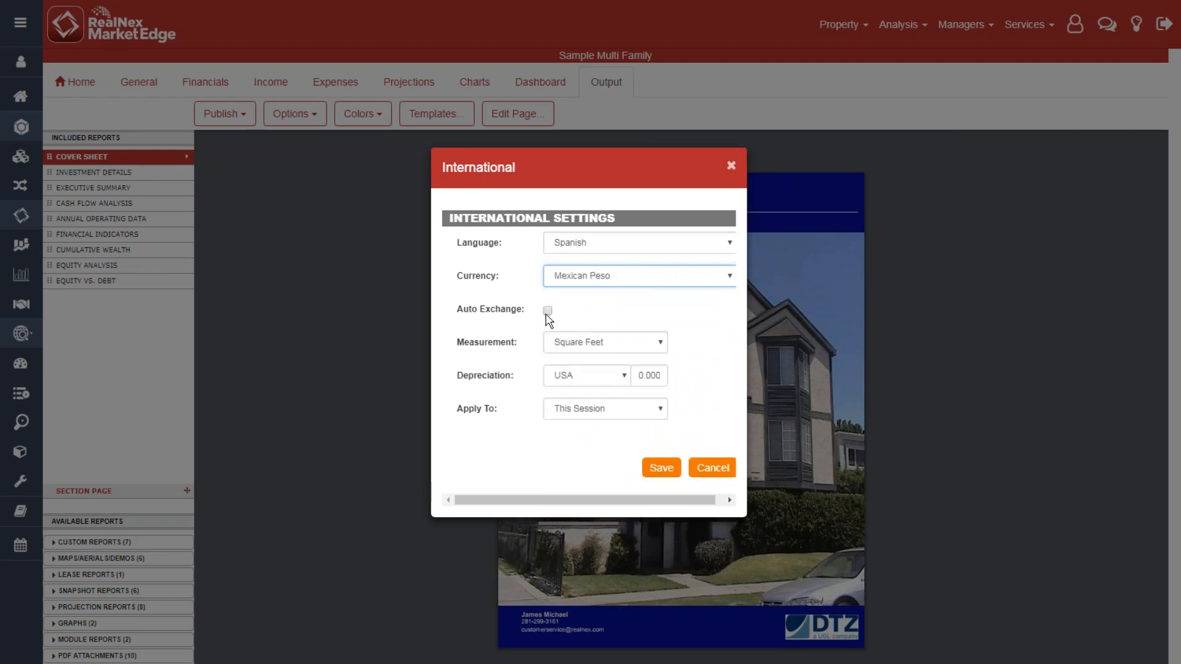
click(660, 468)
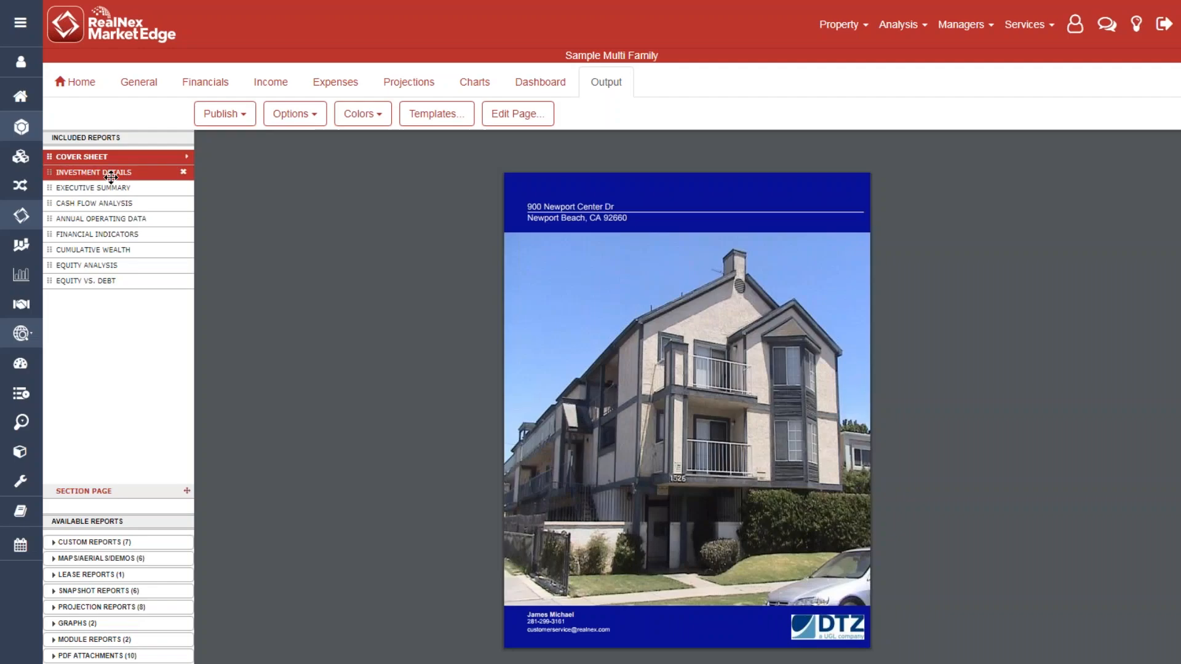
- Open the Investment Details report and check its Spanish text up close
click(112, 175)
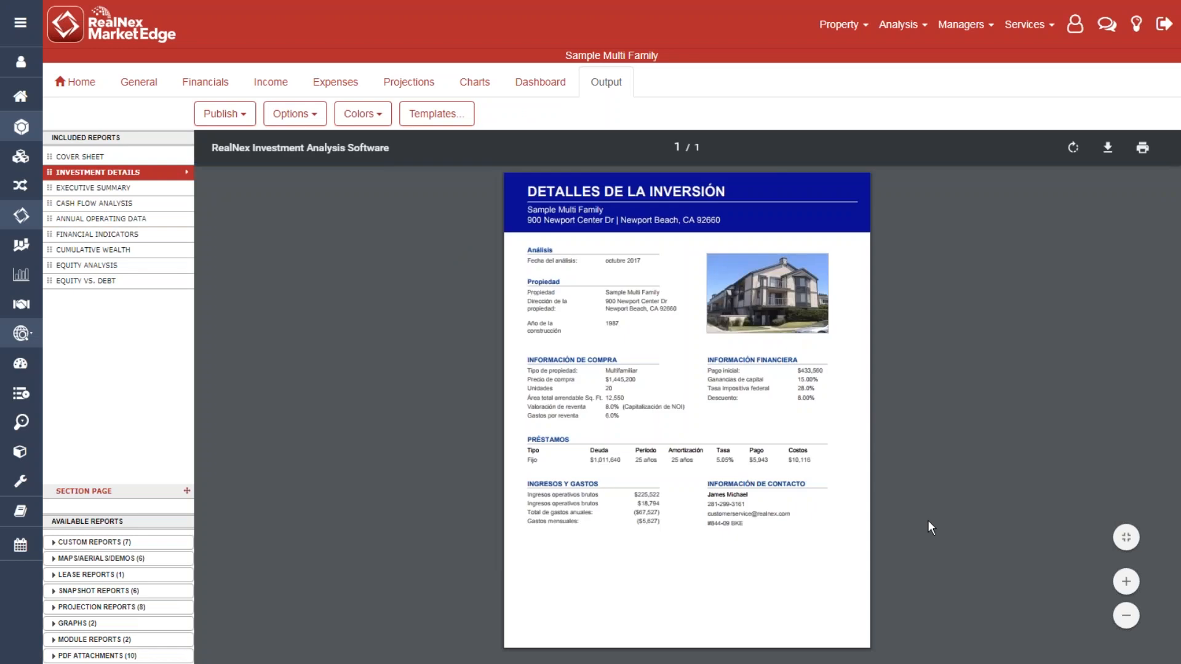
click(1130, 583)
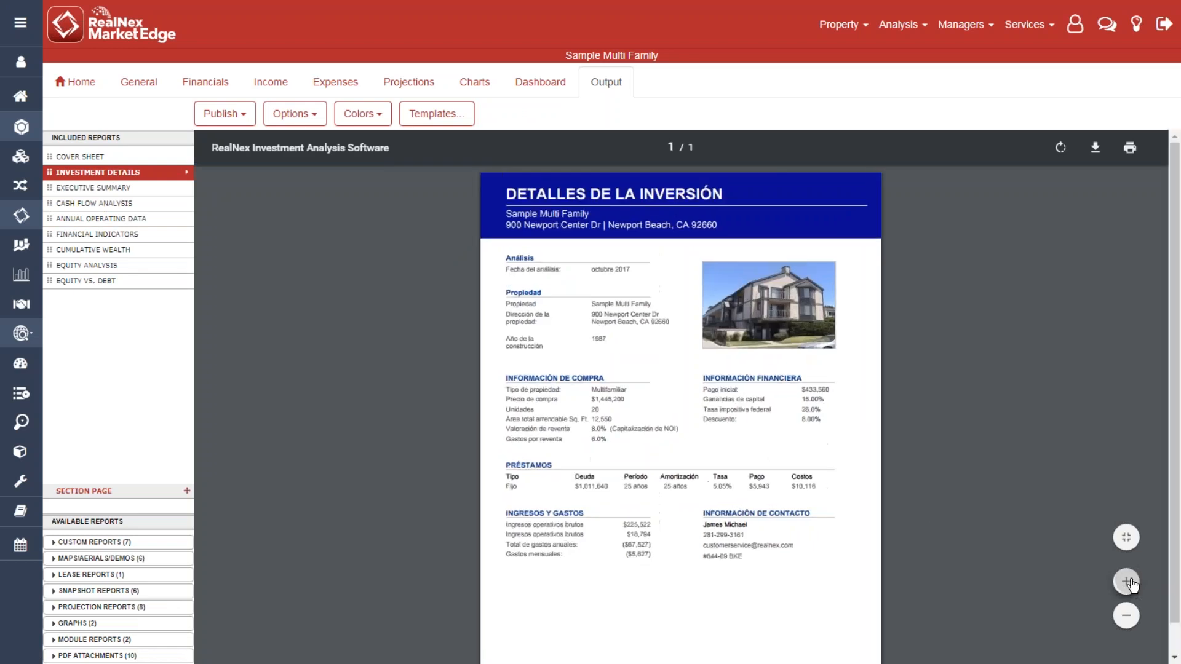
click(1132, 583)
click(1131, 584)
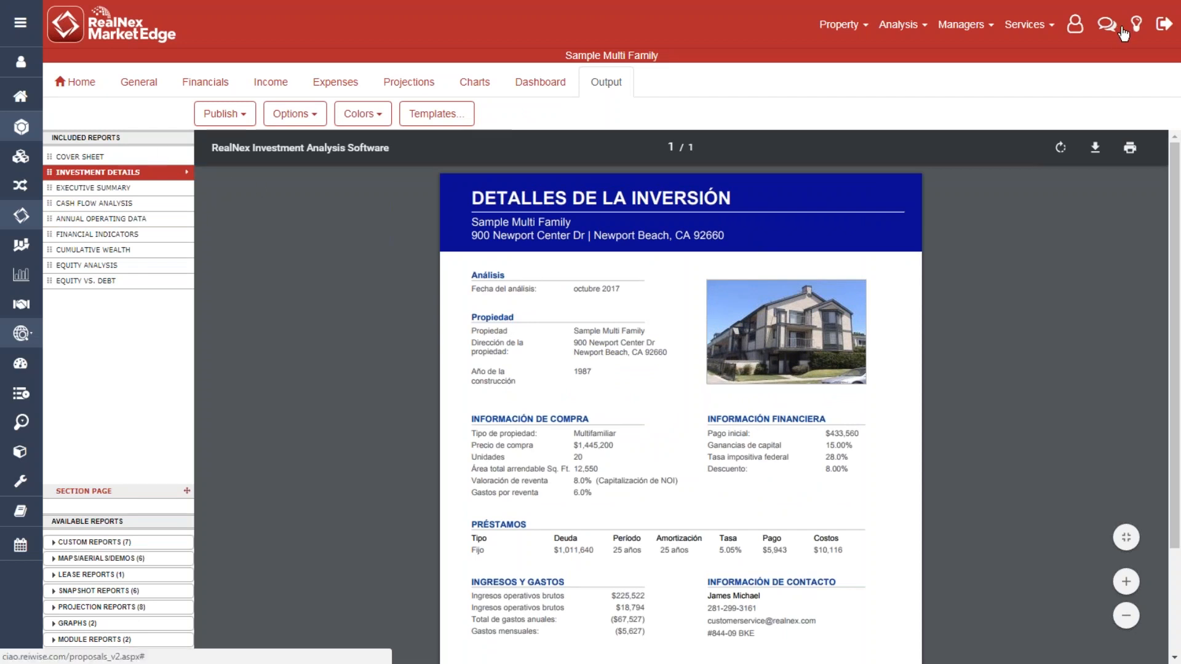
- Apply the international settings to This Analysis and save them
click(1075, 24)
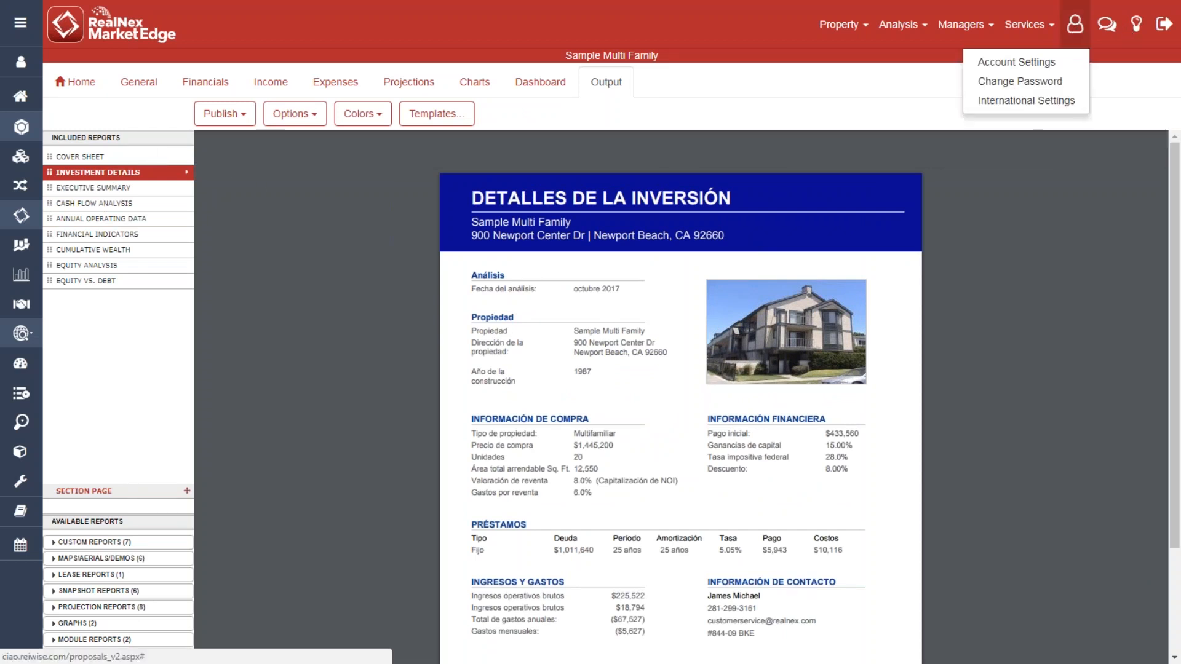
click(1035, 100)
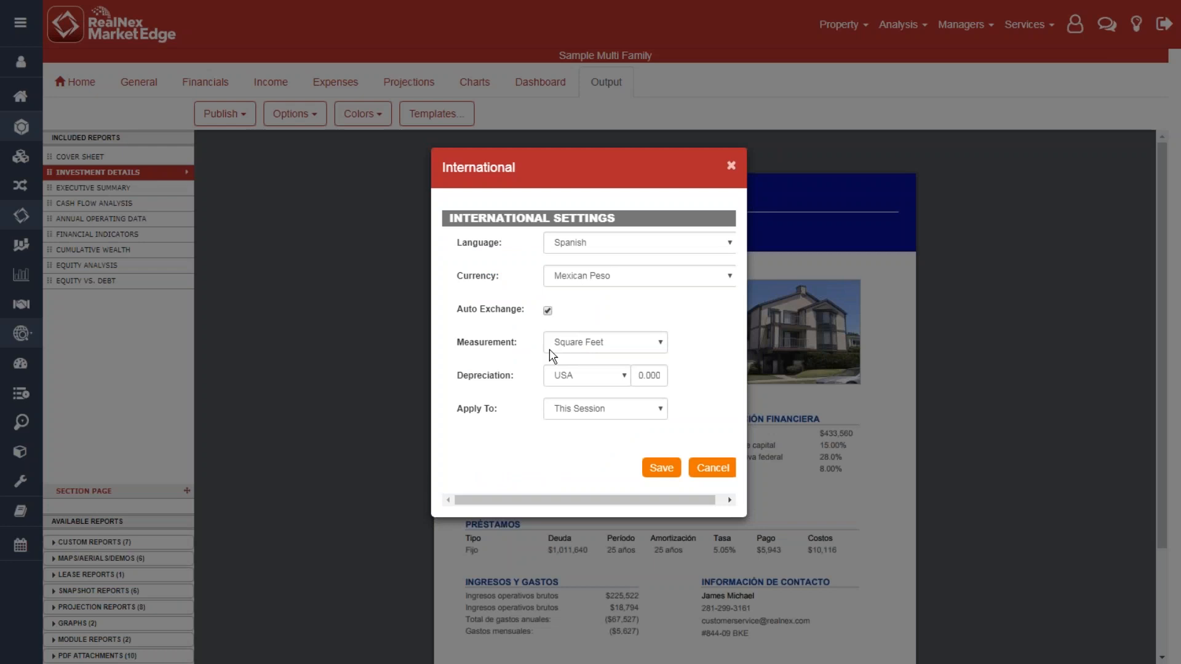
click(625, 414)
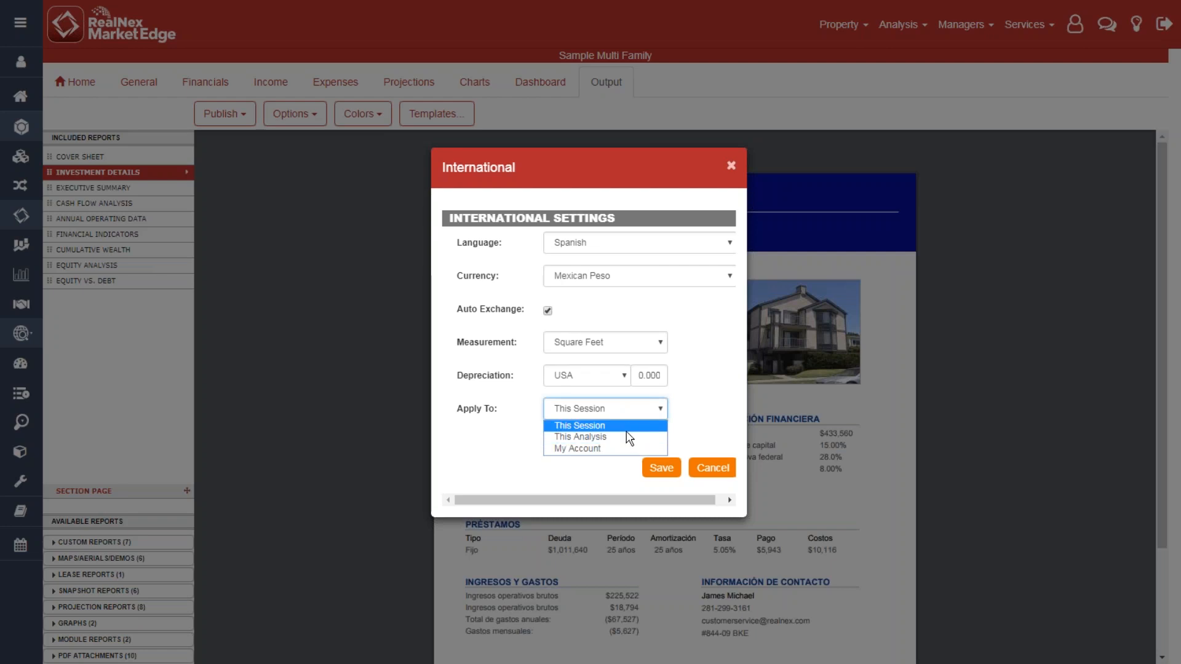
click(629, 437)
click(668, 469)
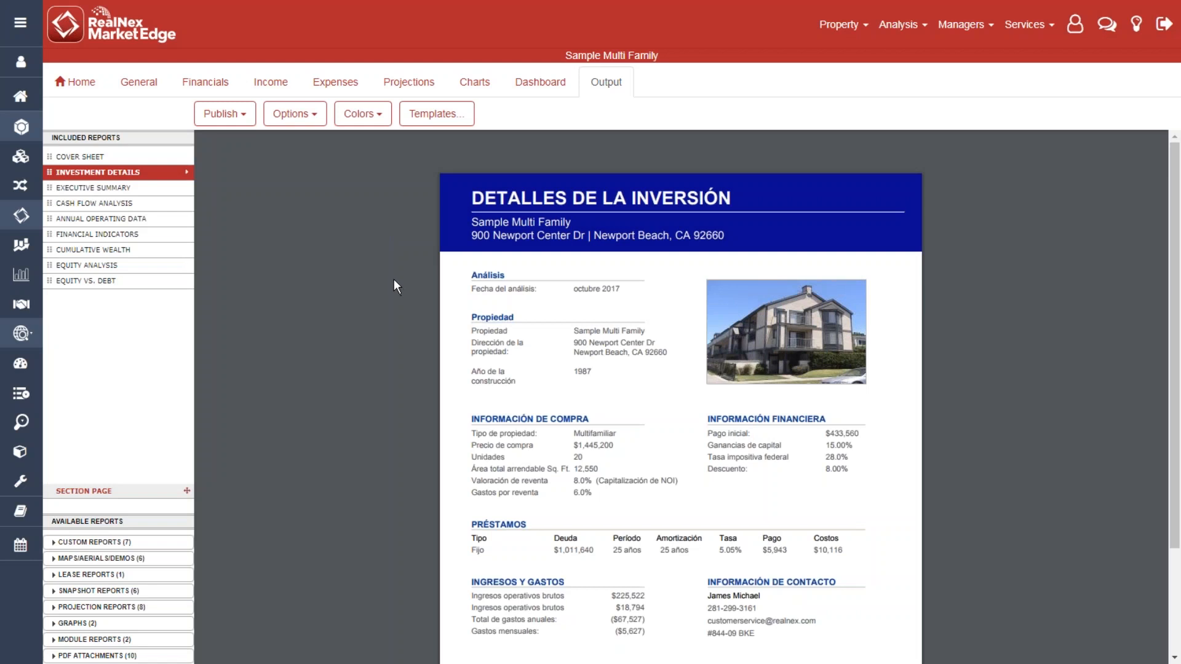
- Open the Executive Summary report and examine its Spanish headings, the After Tax Results label and the acquisition cost amounts
click(126, 191)
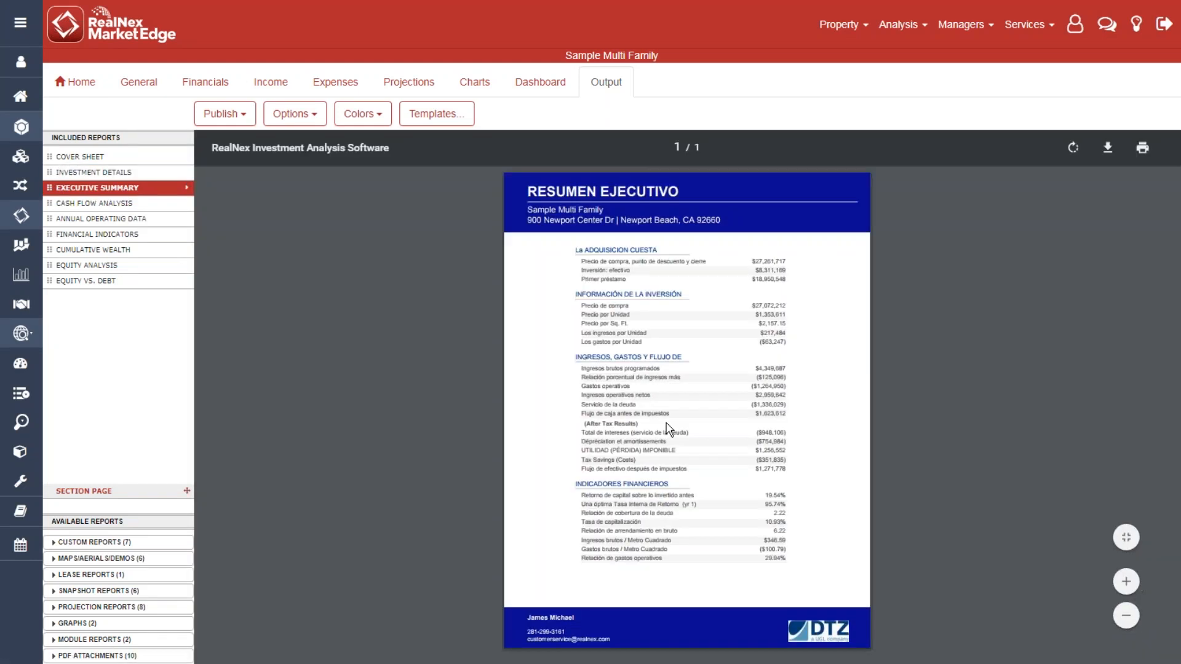
click(1127, 581)
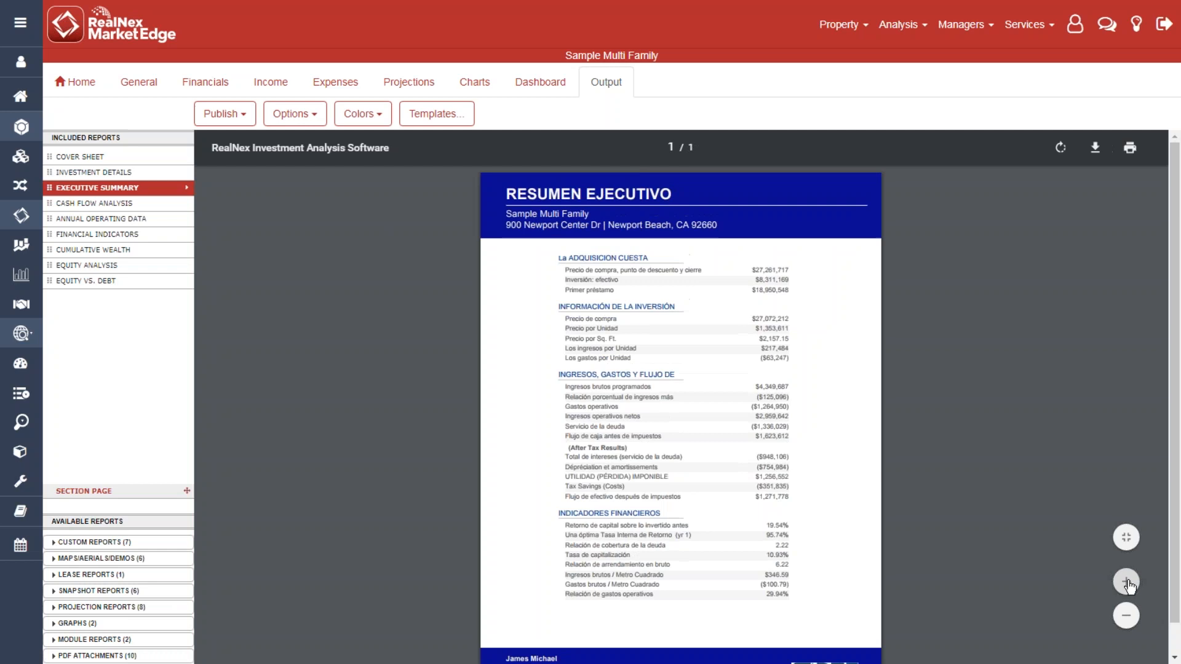
click(1127, 582)
click(1127, 581)
click(1127, 581)
click(1127, 581)
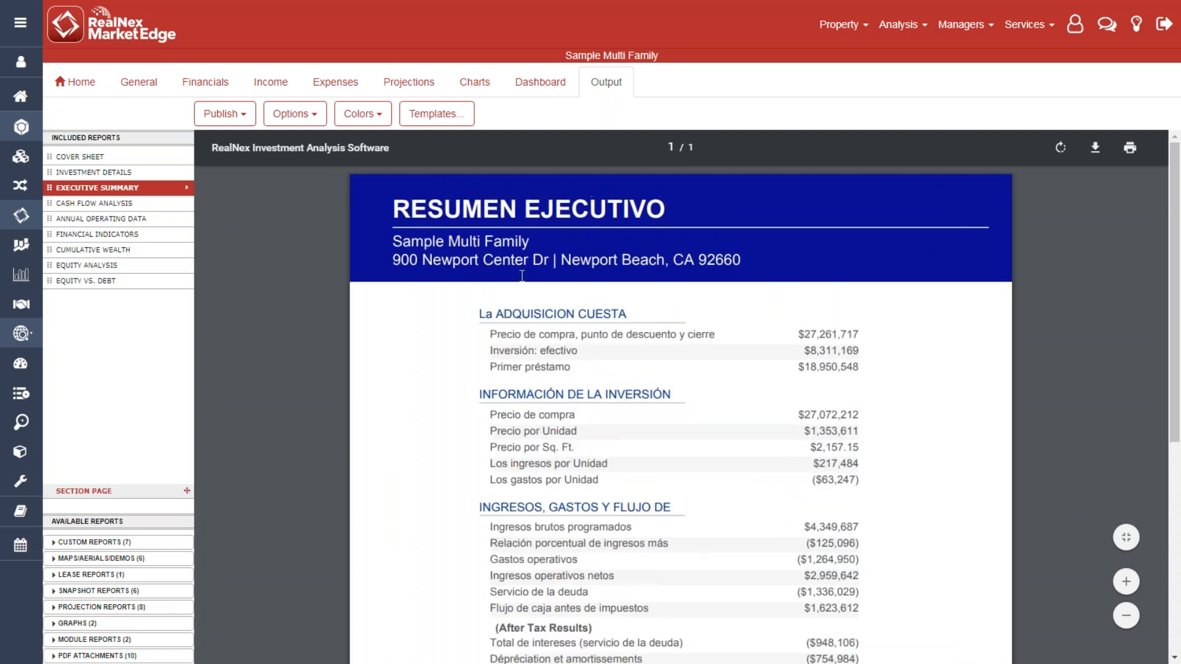
drag(394, 240, 739, 260)
scroll(818, 254, down, 1)
scroll(818, 259, down, 3)
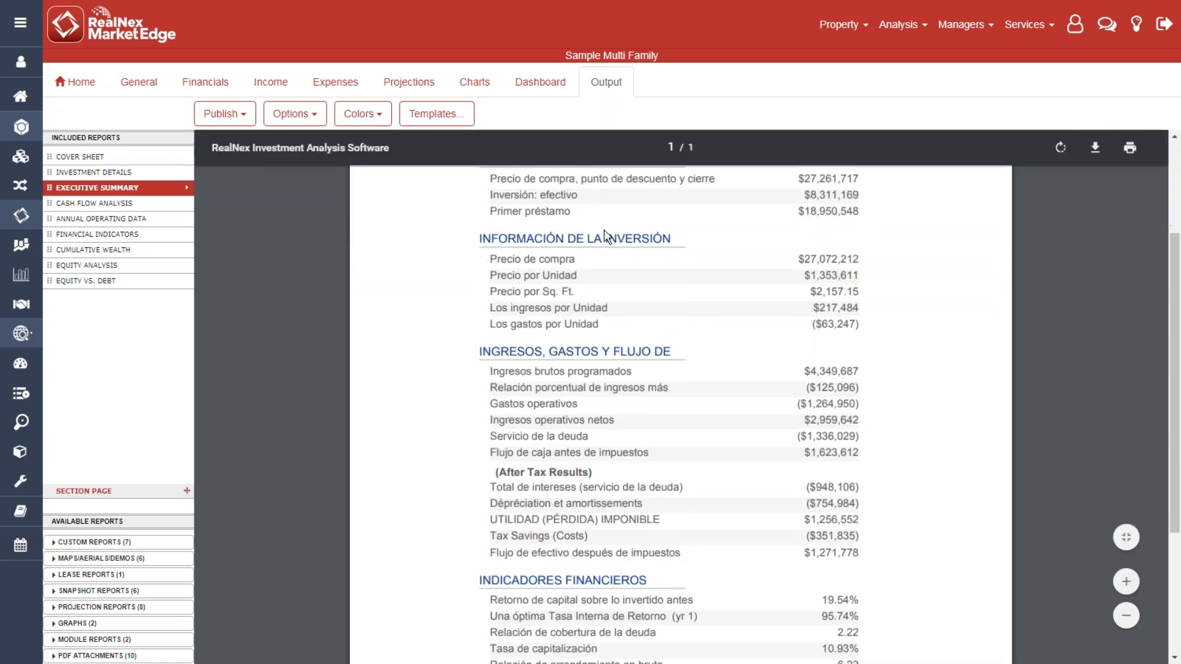
scroll(606, 237, down, 5)
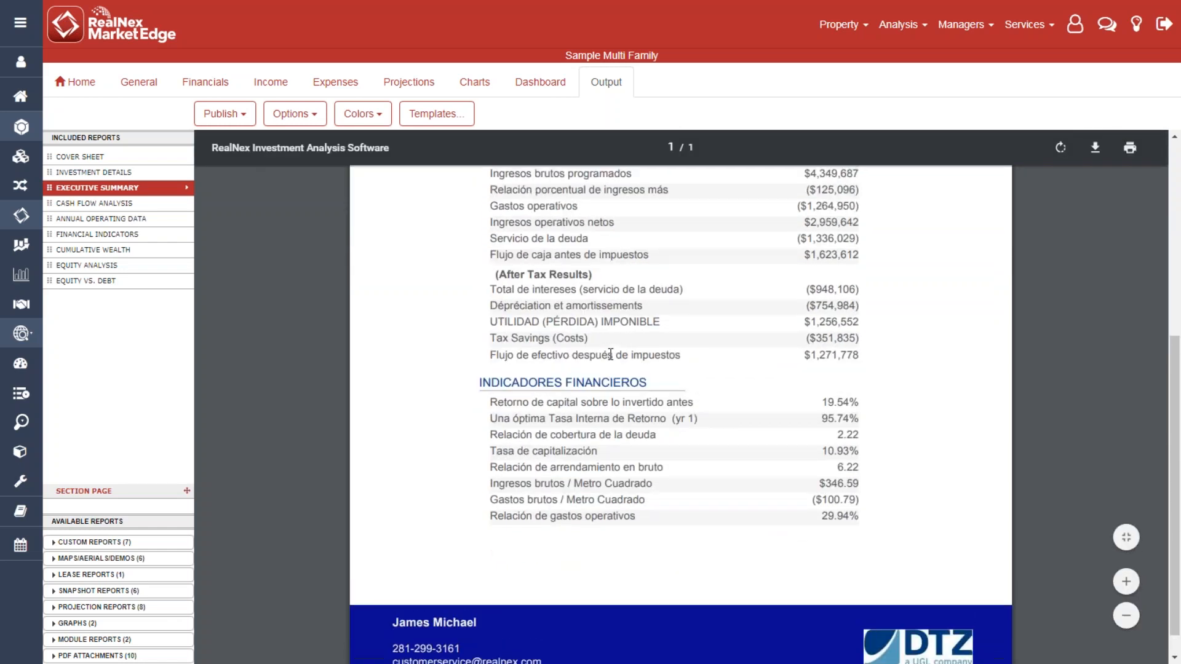
scroll(610, 354, up, 4)
drag(495, 404, 592, 406)
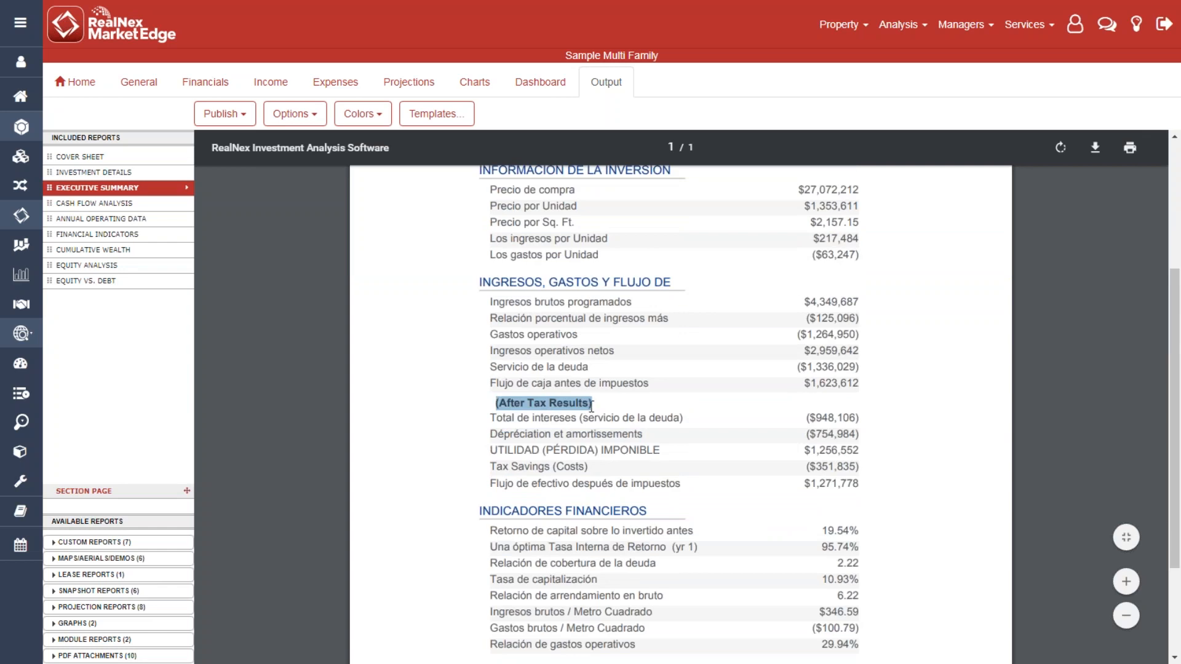
scroll(575, 369, up, 5)
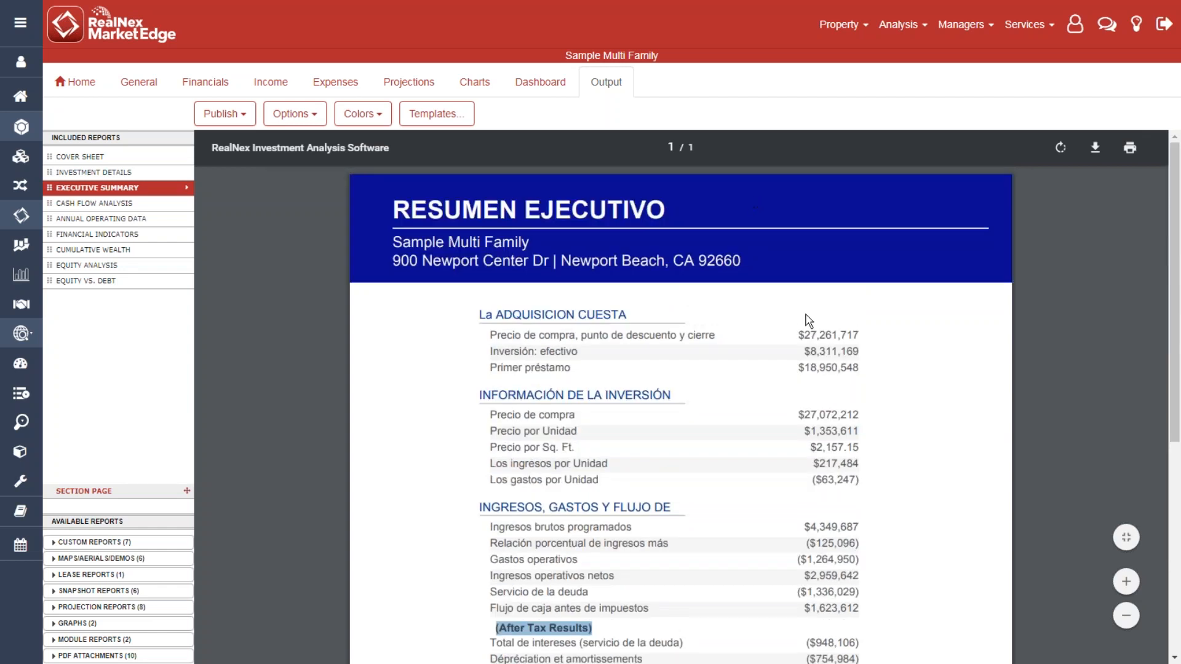
drag(797, 336, 859, 334)
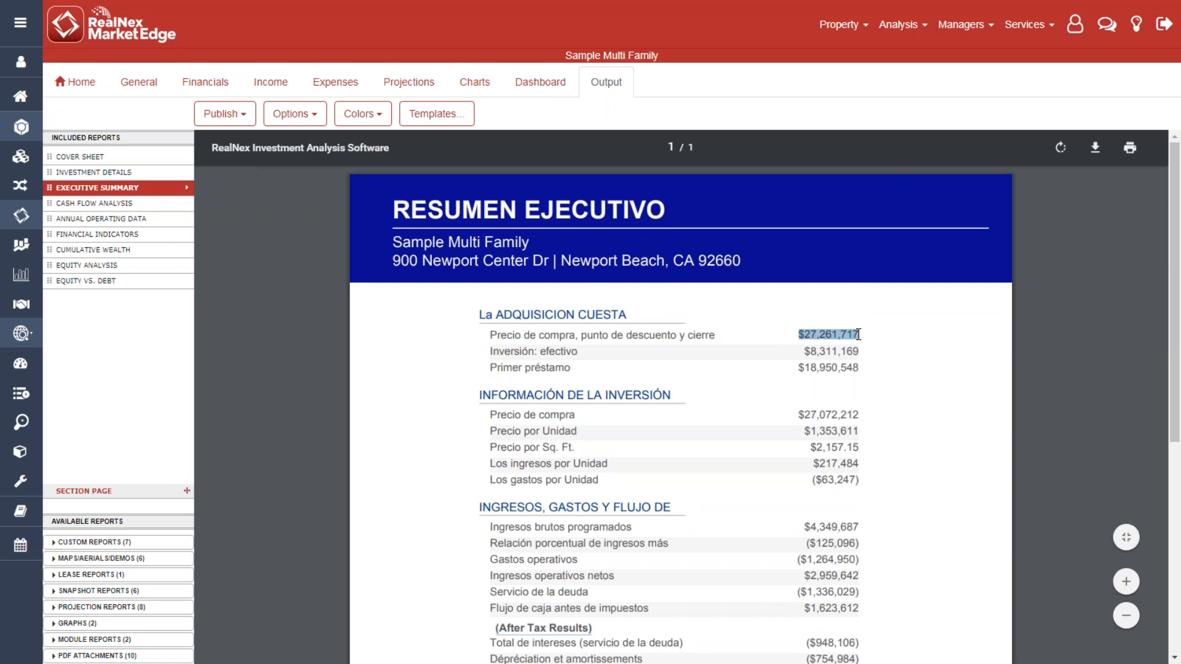
click(860, 333)
- Open the analysis's general information page and examine the purchase price and the translated and untranslated field labels
click(155, 86)
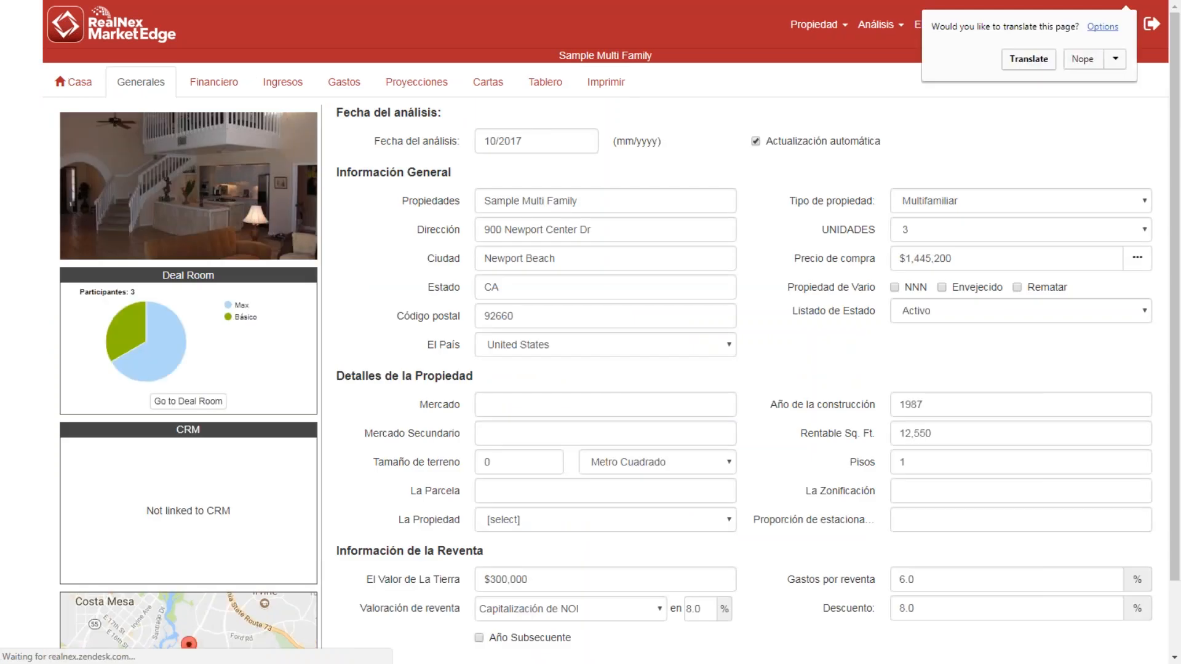
drag(966, 258, 892, 258)
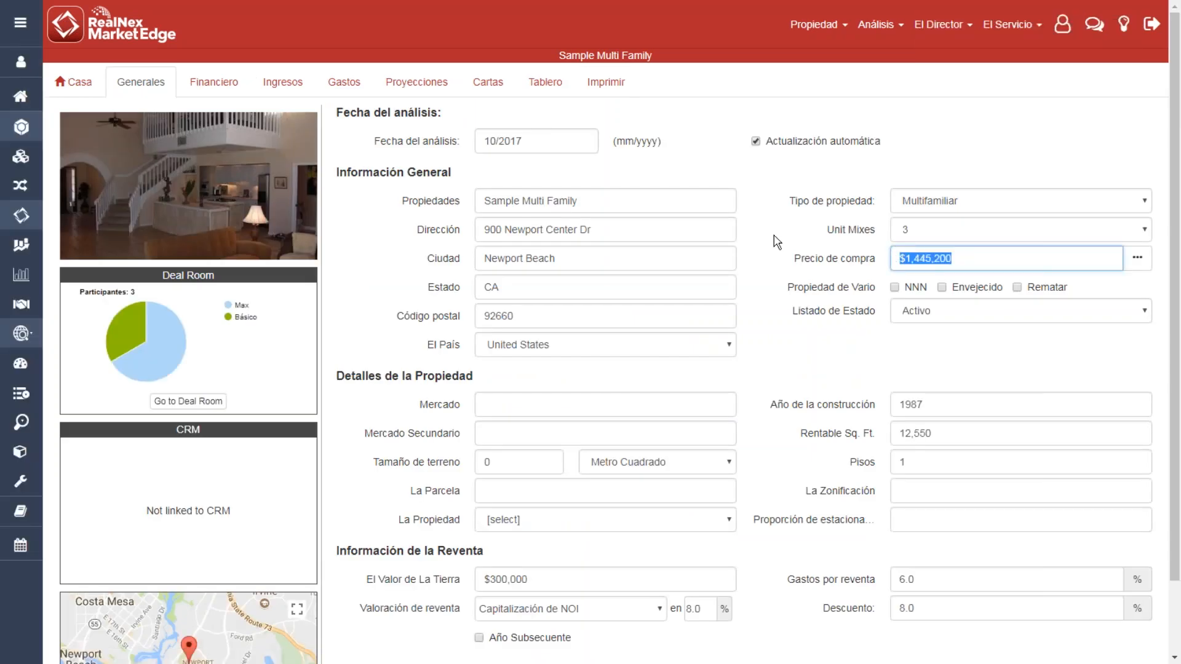
click(793, 201)
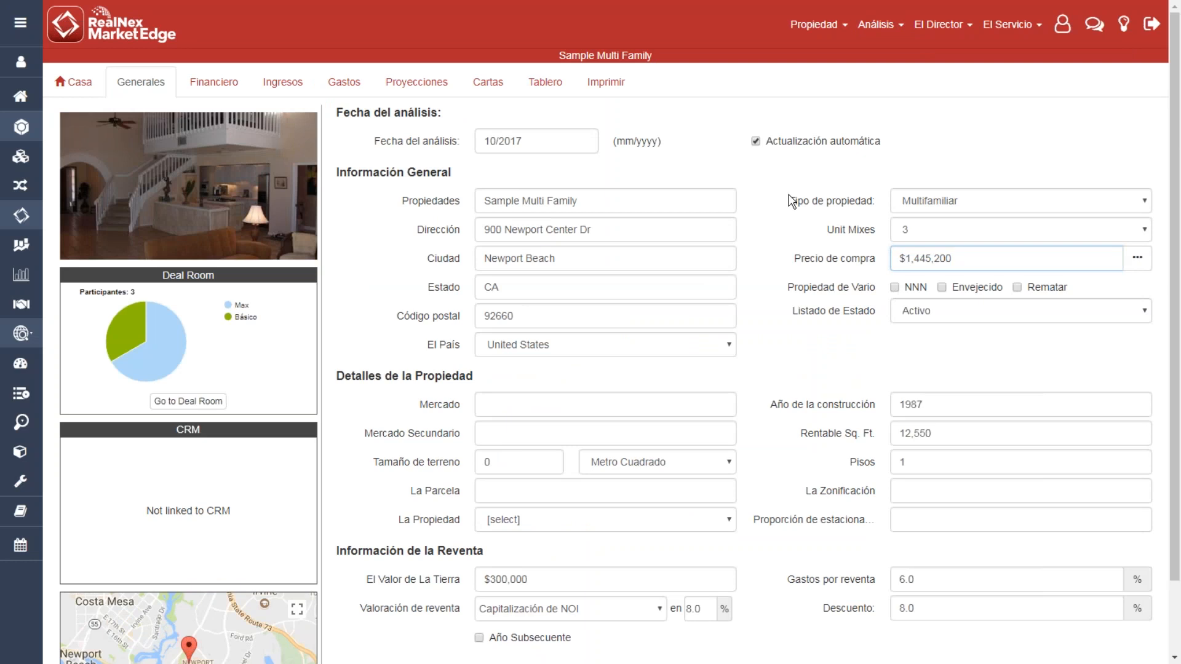
drag(792, 203, 879, 234)
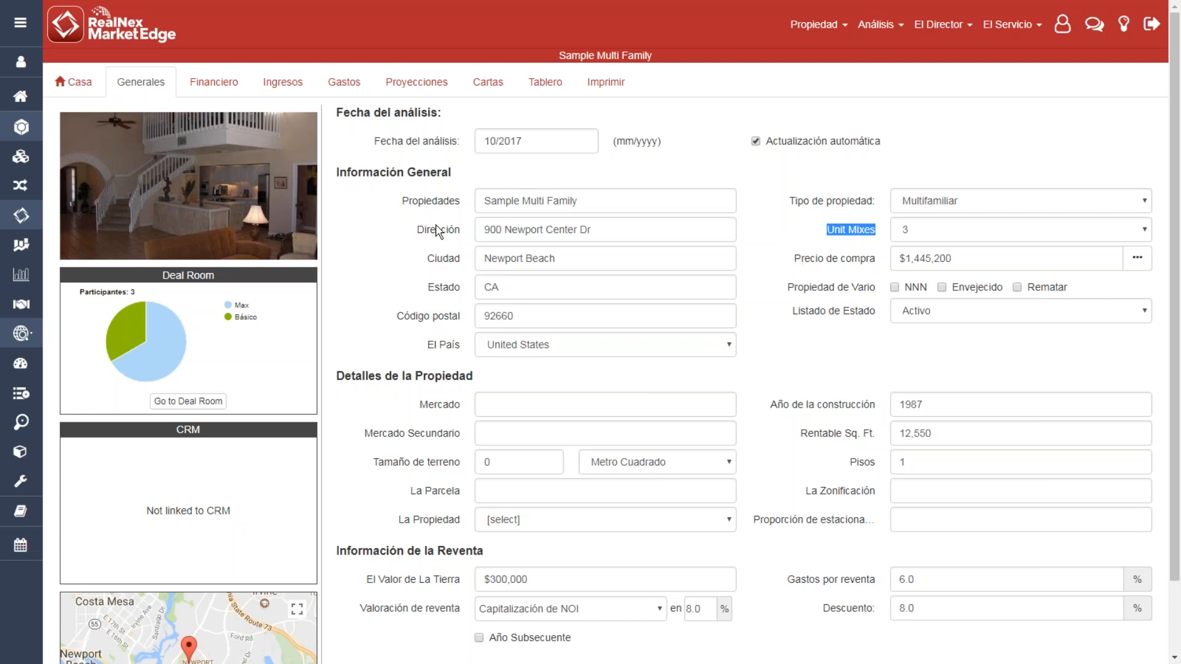
drag(347, 174, 451, 192)
double_click(433, 203)
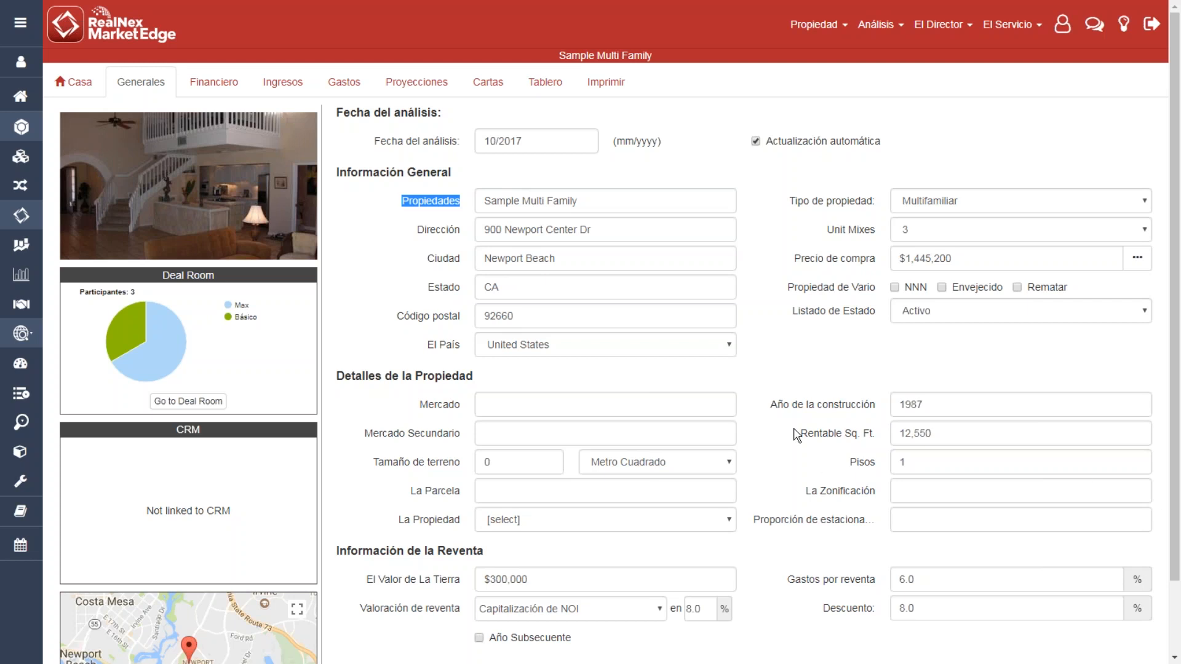
drag(800, 434, 881, 444)
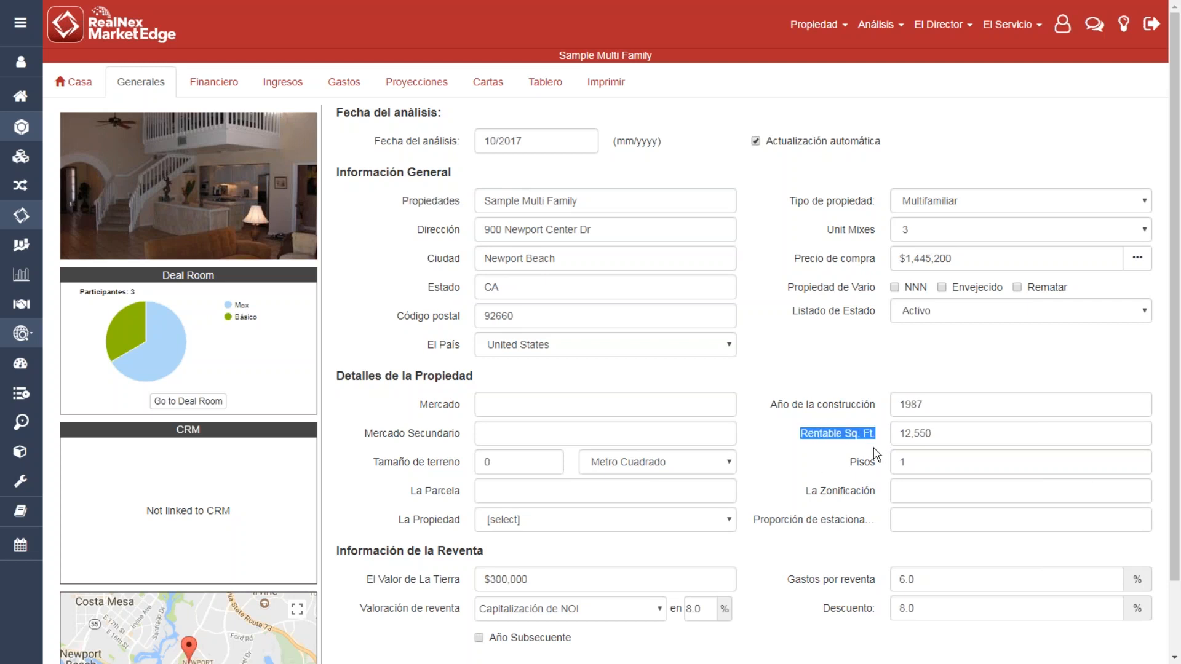
click(942, 352)
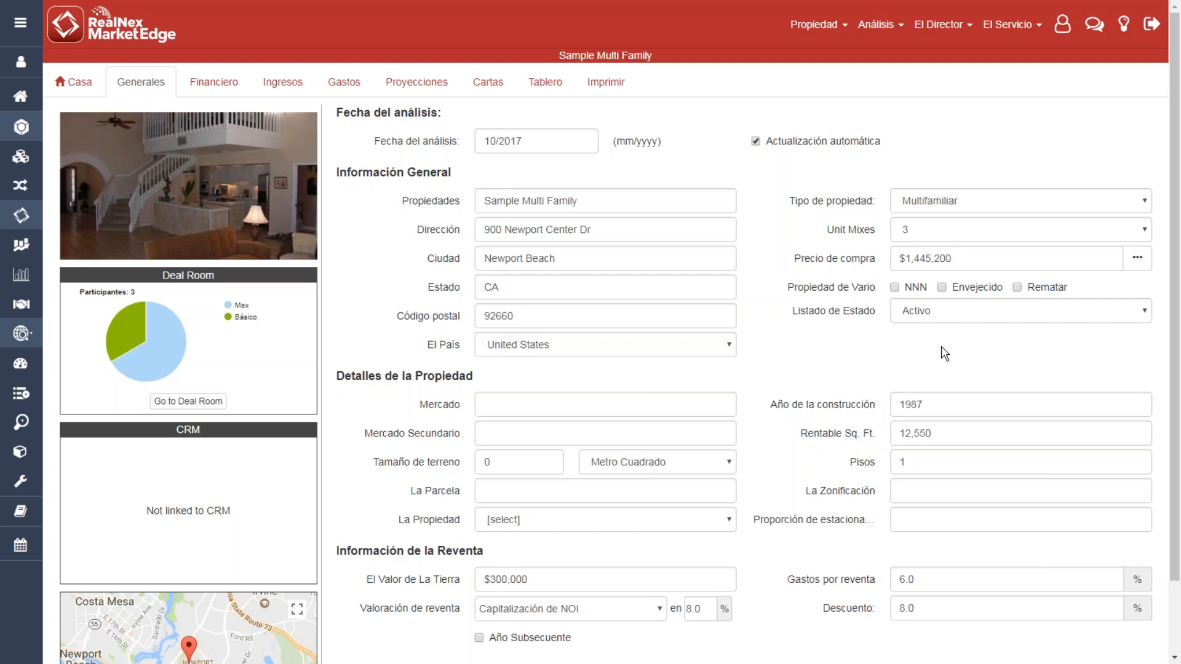
- Highlight the untranslated Rentable Sq. Ft. label in the property details, then clear the highlight
drag(801, 437, 879, 437)
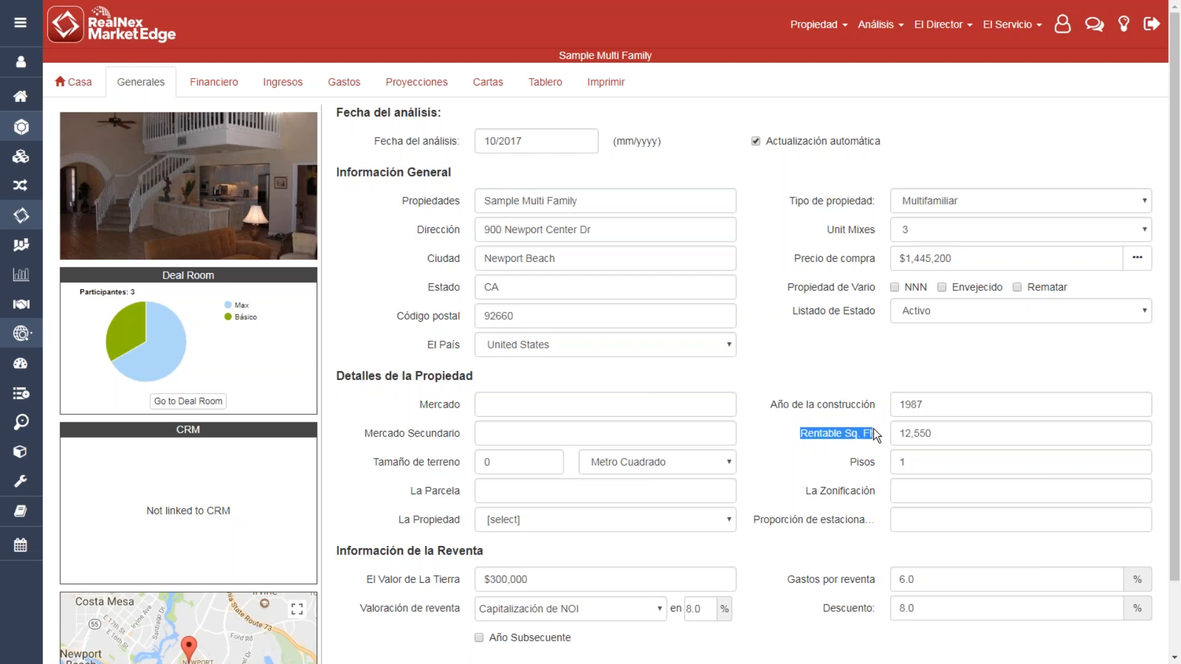
click(966, 147)
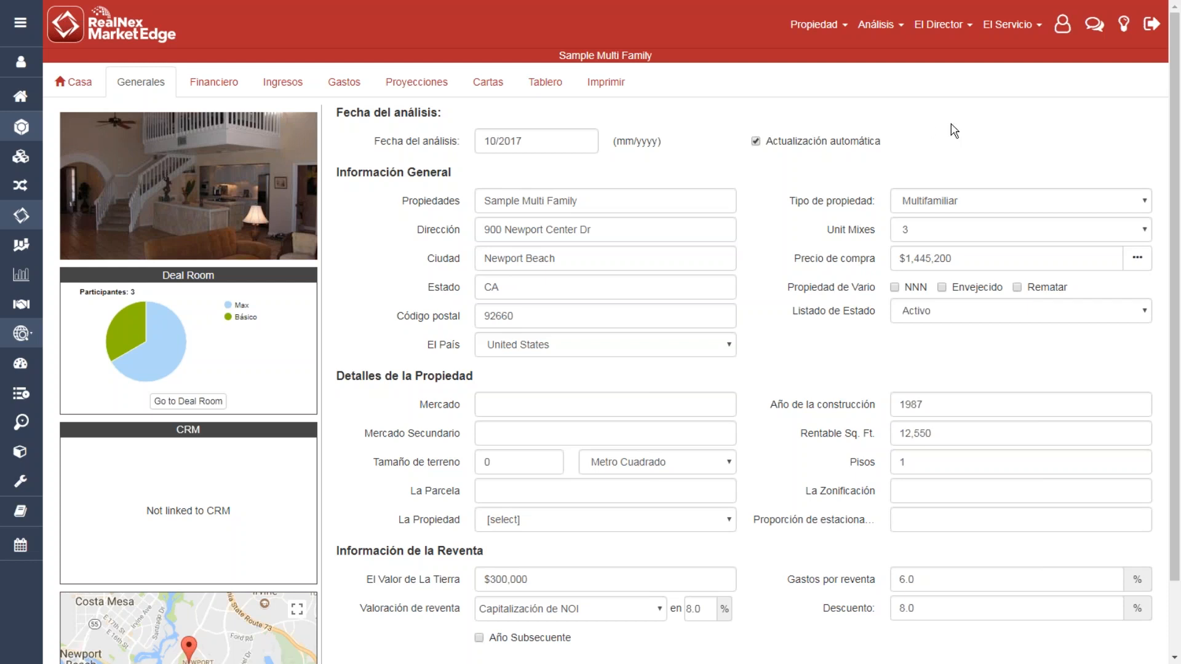
- Open the analysis's print reports and review the Spanish versions from Patrimonio vs. Deuda back through Análisis del Flujo de Caja
click(614, 90)
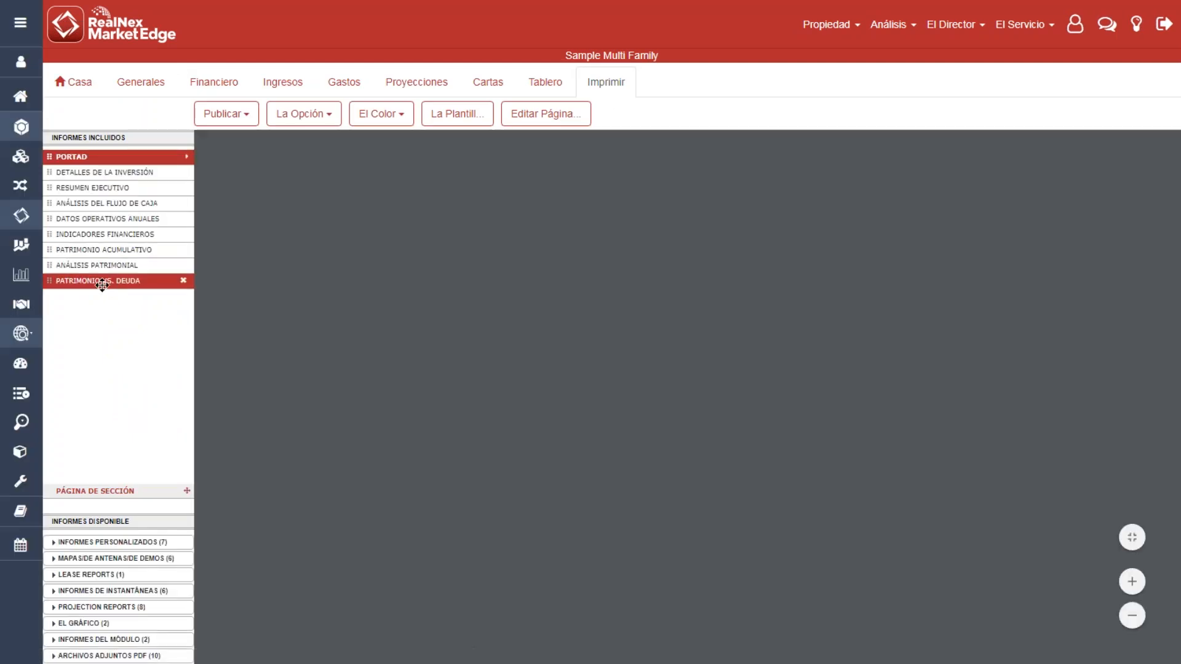
click(101, 282)
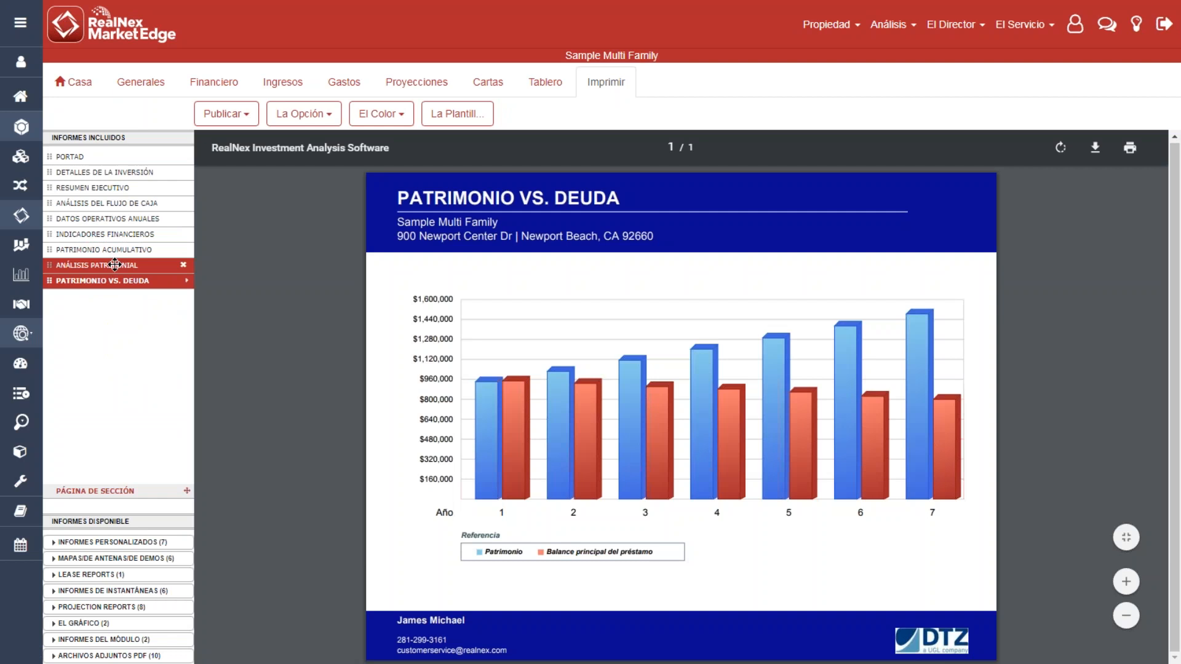
click(115, 265)
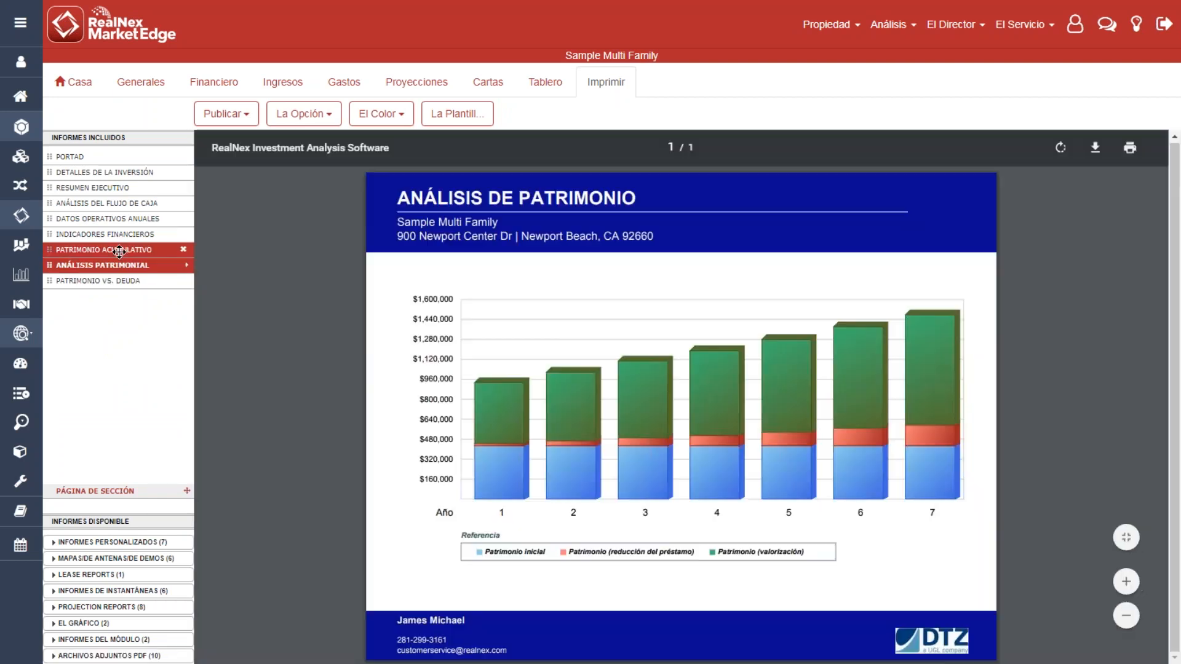
click(119, 250)
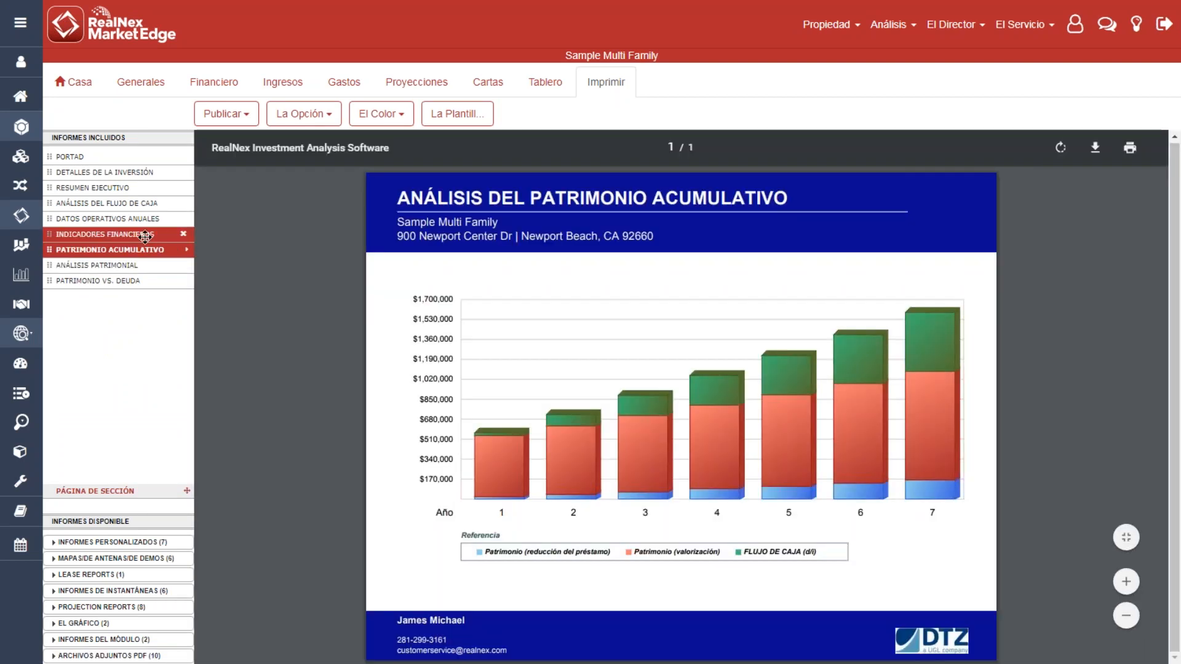
click(141, 235)
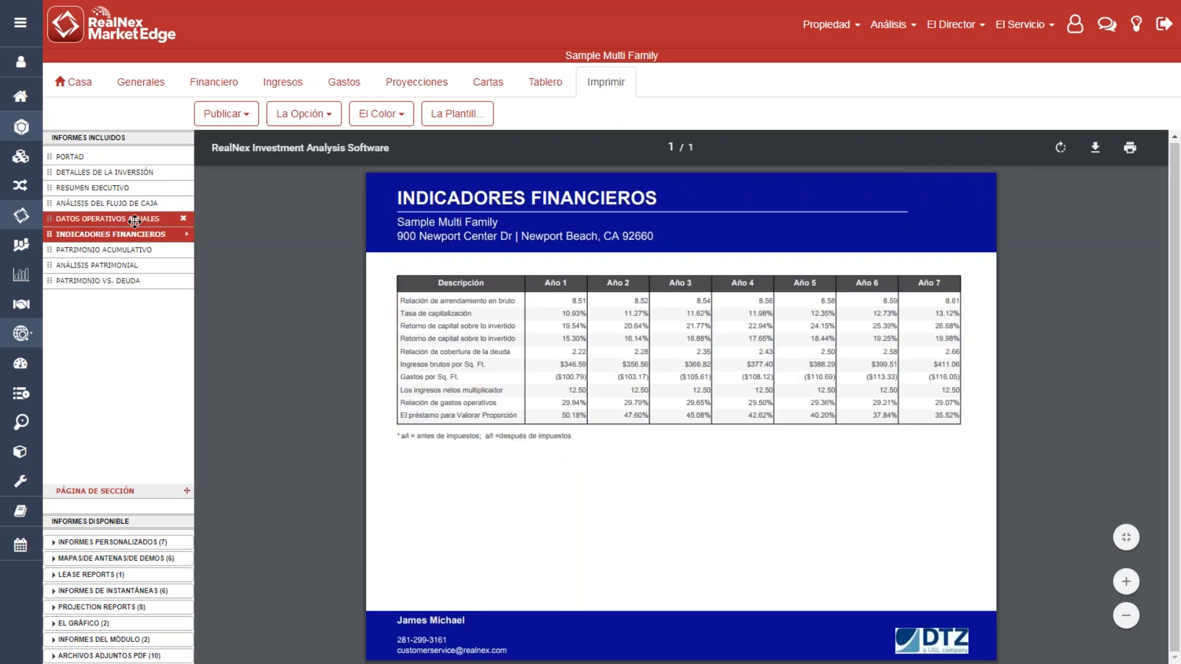
click(134, 221)
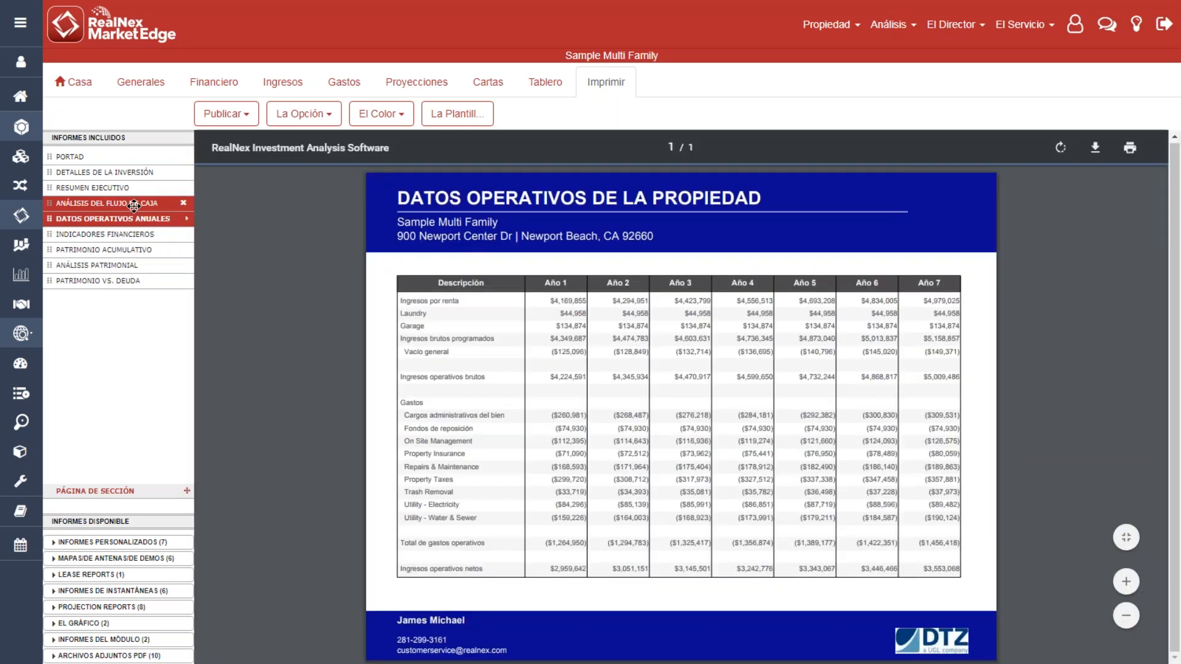
click(134, 204)
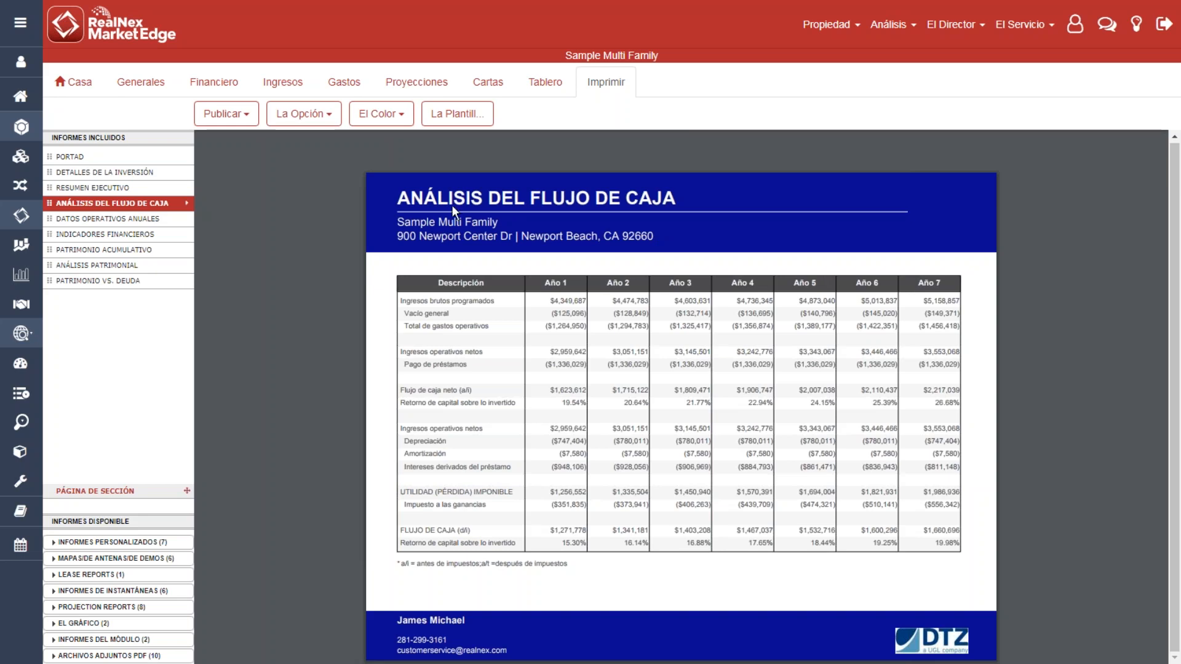
- Open the international settings and review the available language and depreciation options without changing them
click(1077, 26)
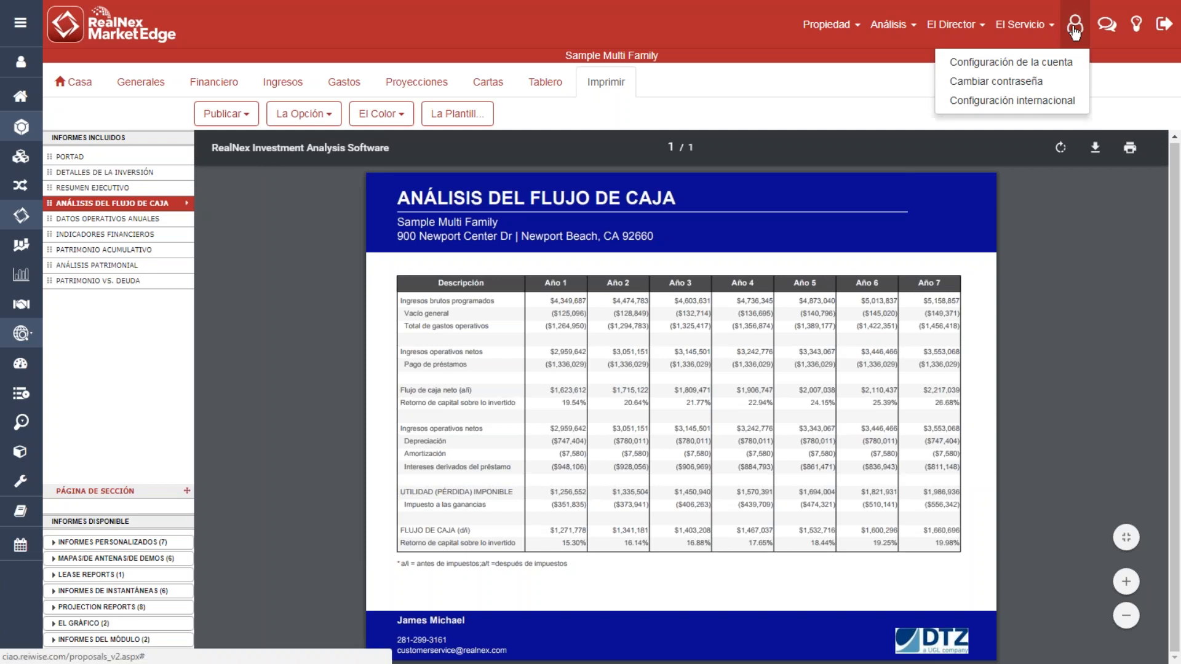
click(1027, 102)
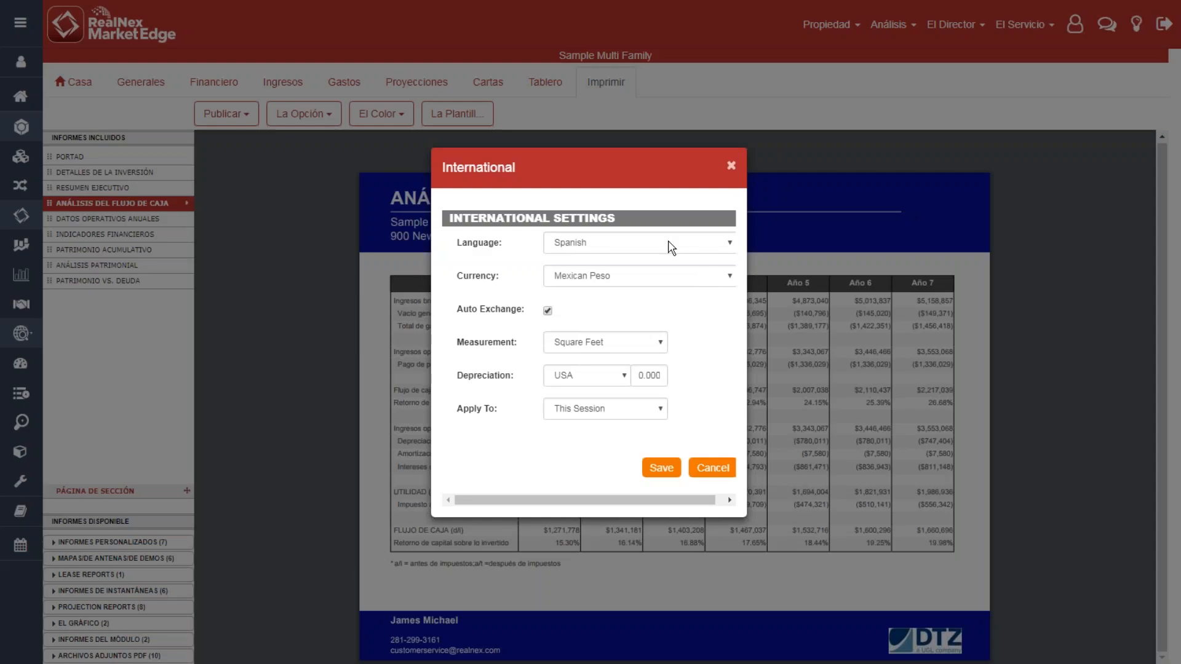
click(665, 246)
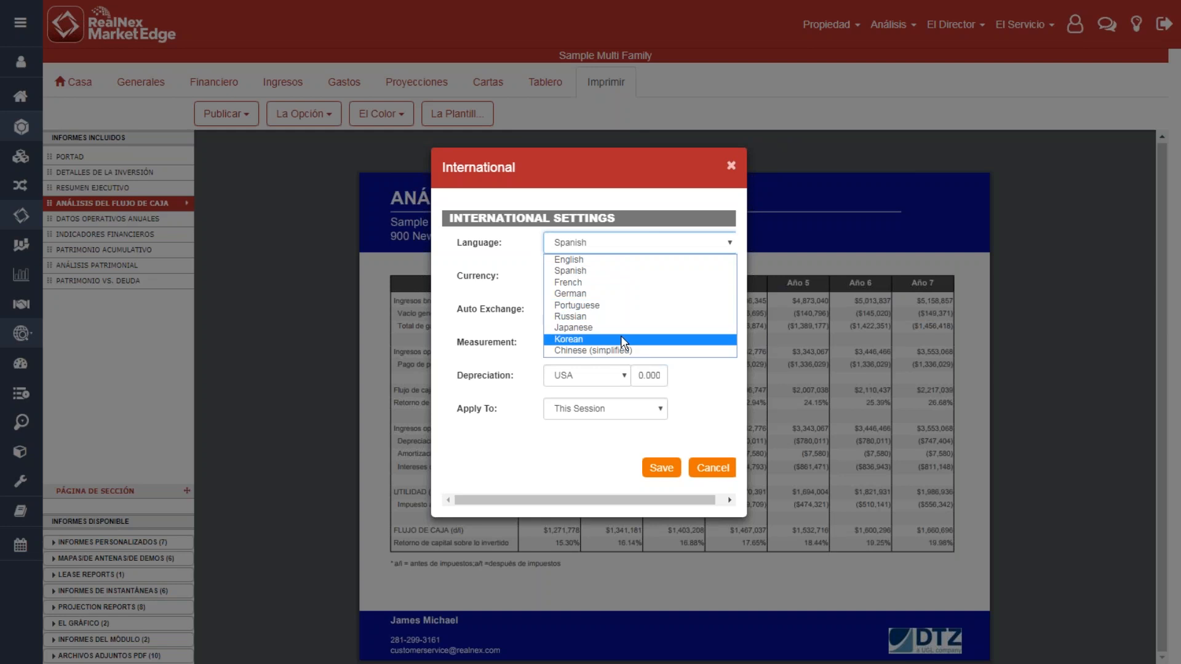
key(Escape)
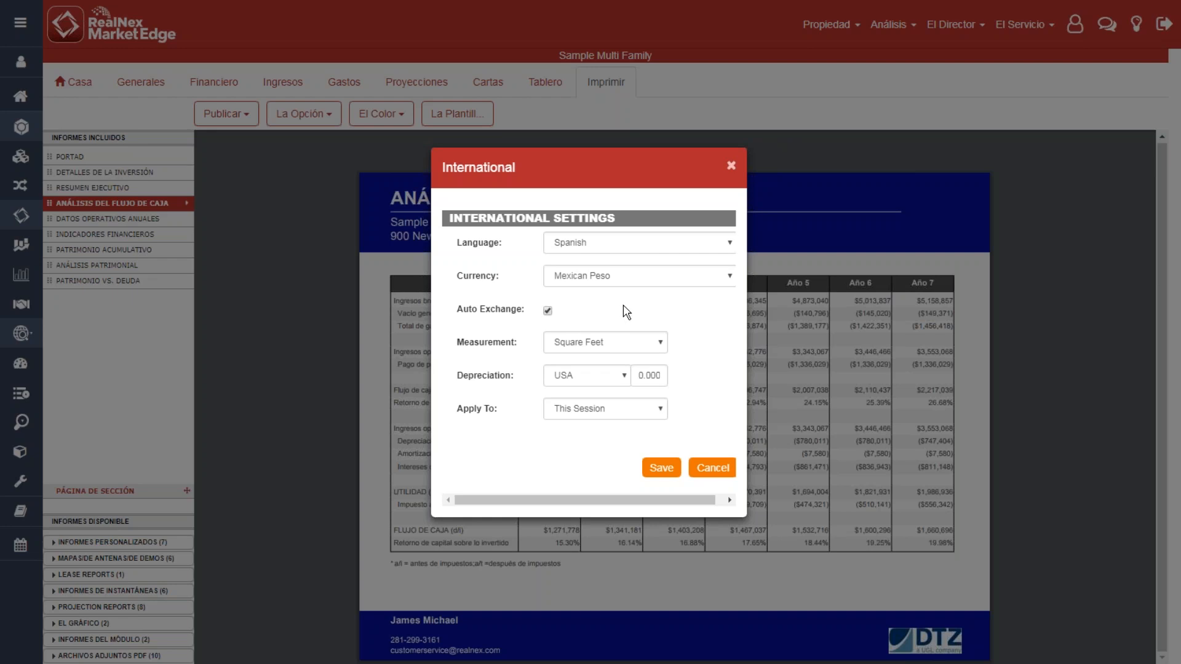
click(623, 376)
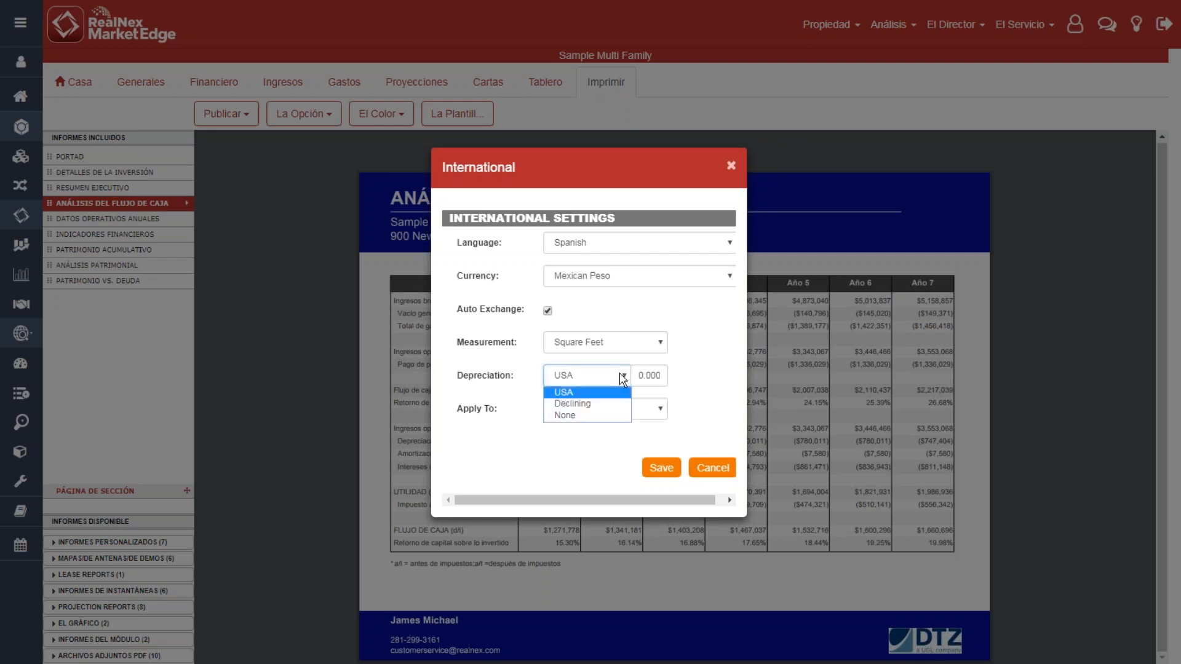
click(620, 378)
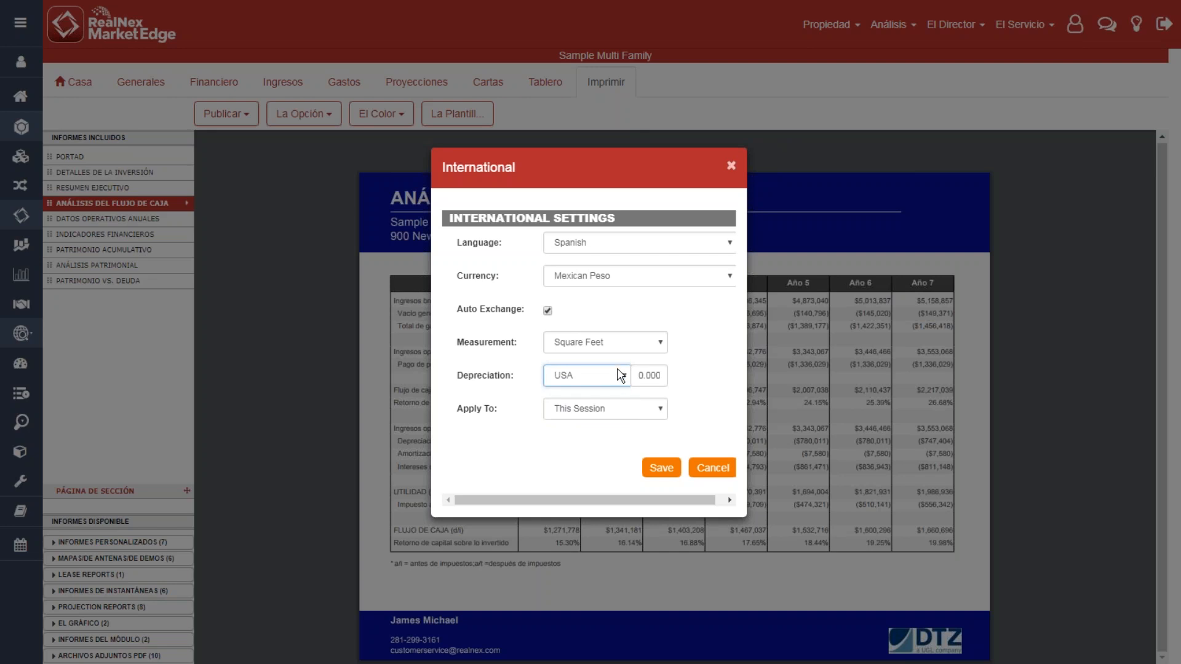
- Set the international currency to Germany and the language to German, and save the settings
click(630, 282)
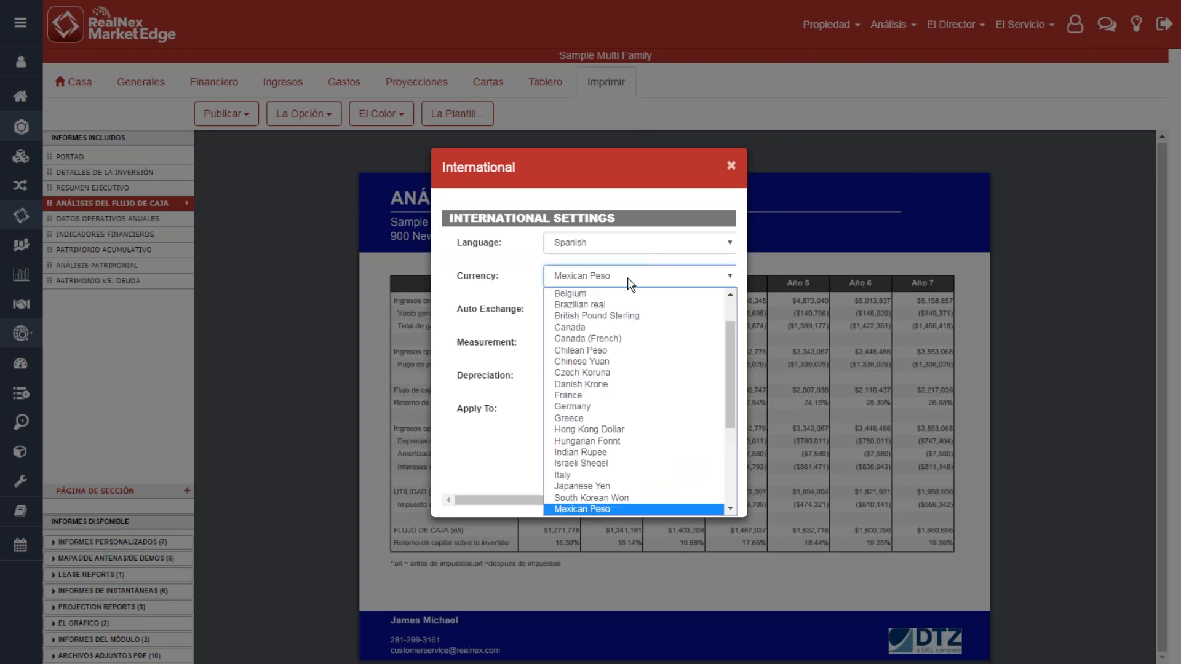
click(610, 407)
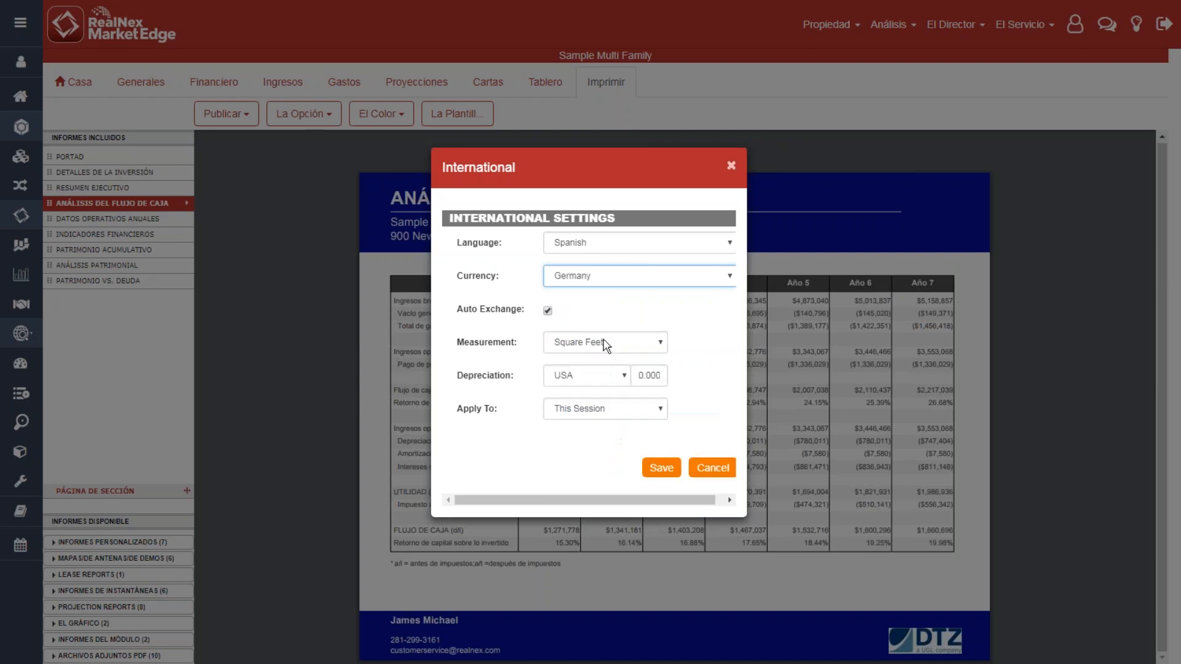
click(615, 242)
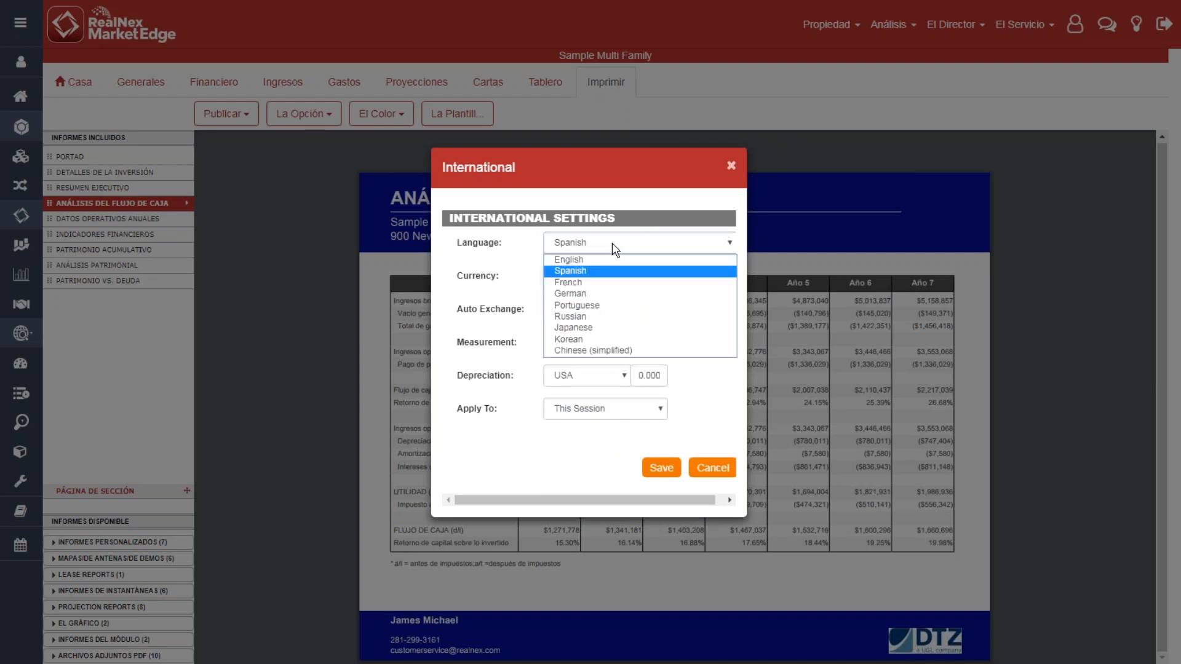
click(608, 294)
click(654, 471)
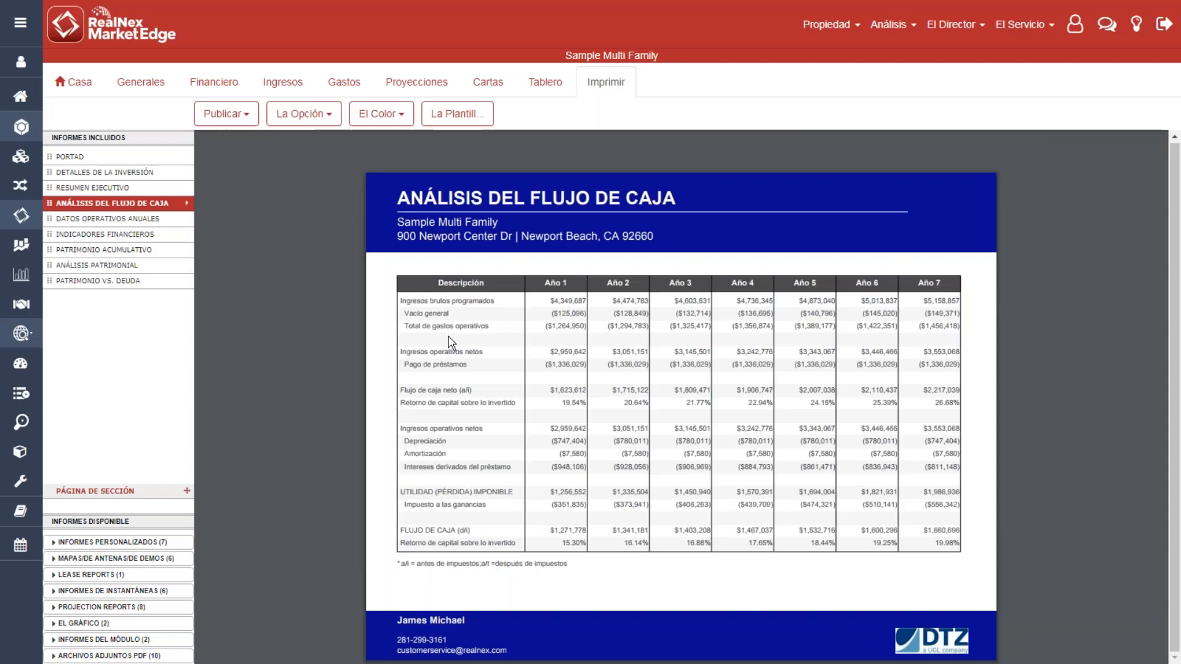
- Open the Investment Details report and examine its German labels, euro amounts and the property name up close
click(111, 172)
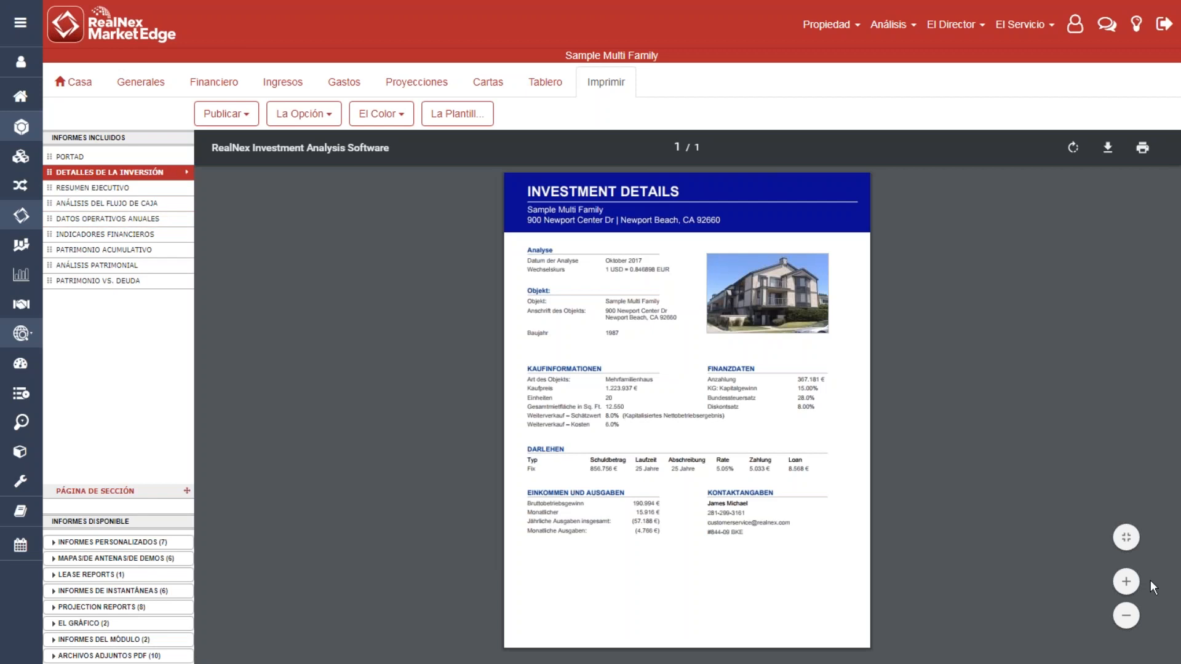
click(1125, 582)
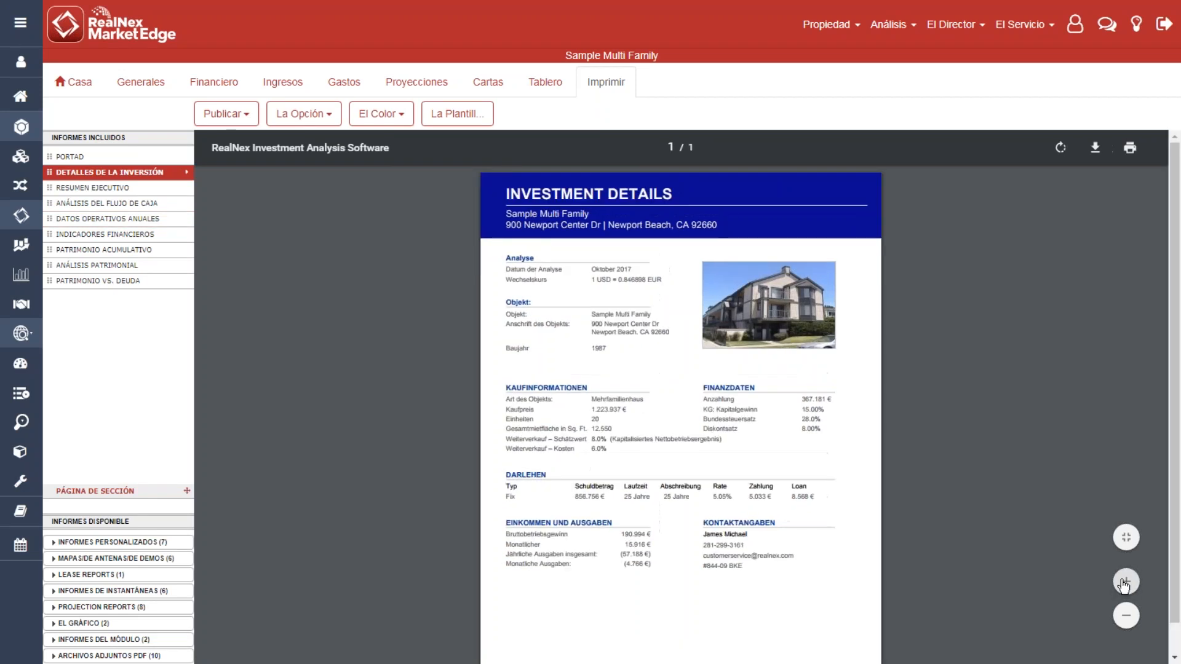
click(1126, 581)
click(1126, 582)
click(1126, 582)
scroll(1052, 540, down, 3)
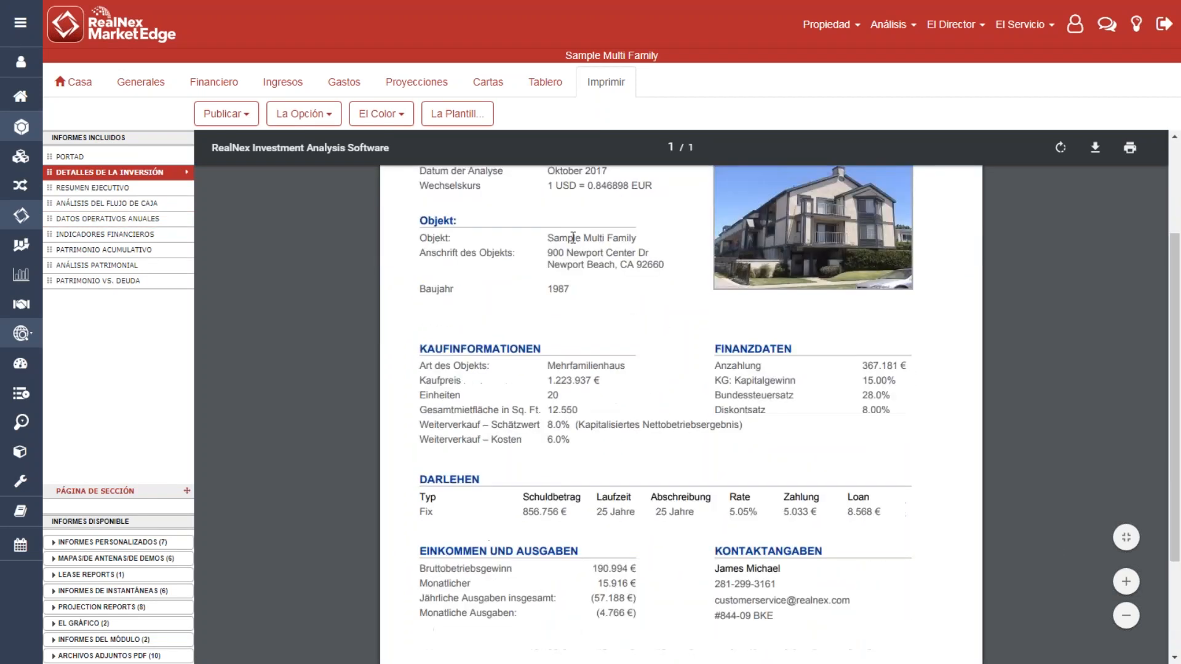
drag(549, 237, 638, 240)
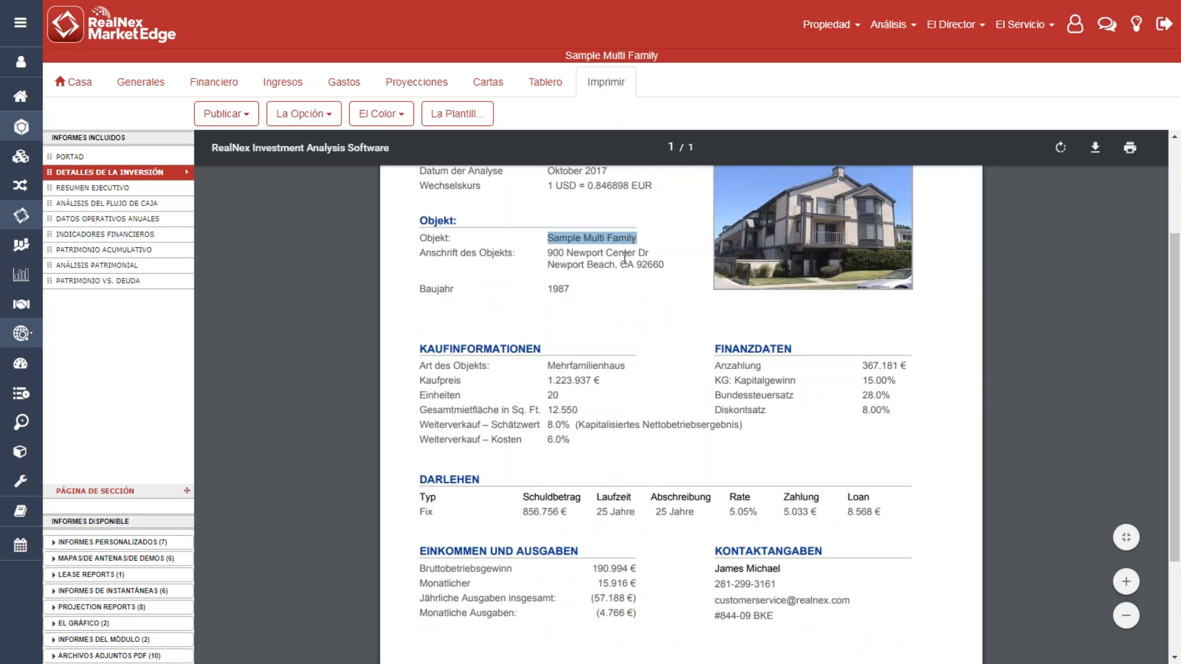
click(1097, 423)
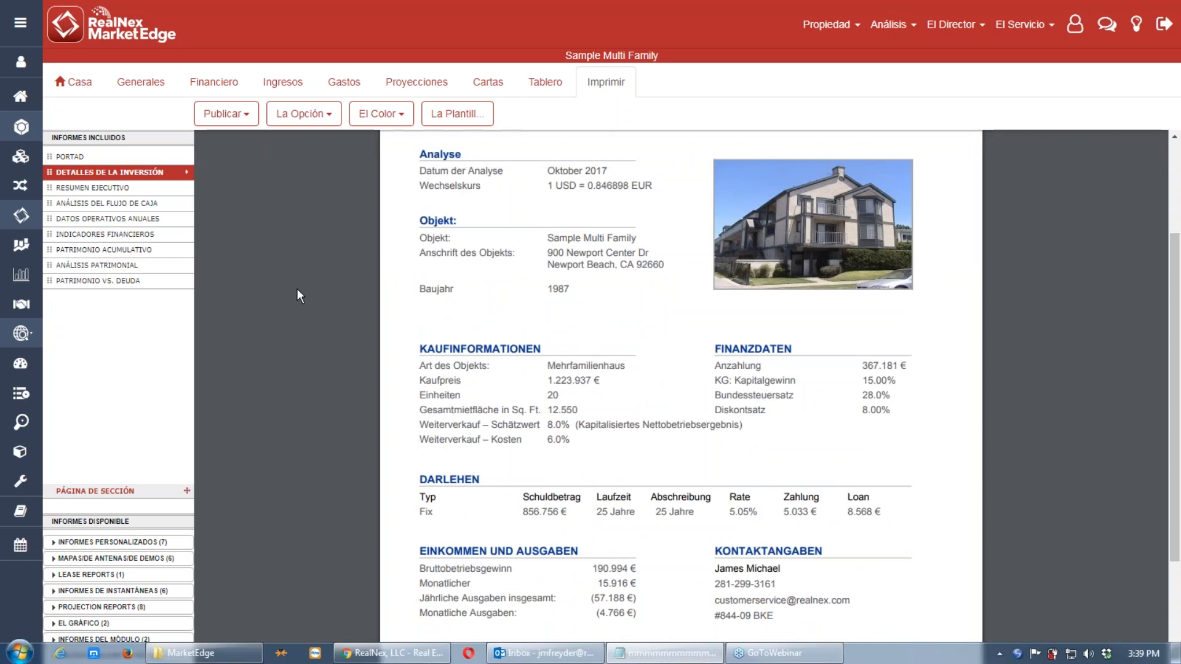
- Preview the complete German proposal, examine its table of contents, Investment Details and summary pages, and close the preview
click(249, 112)
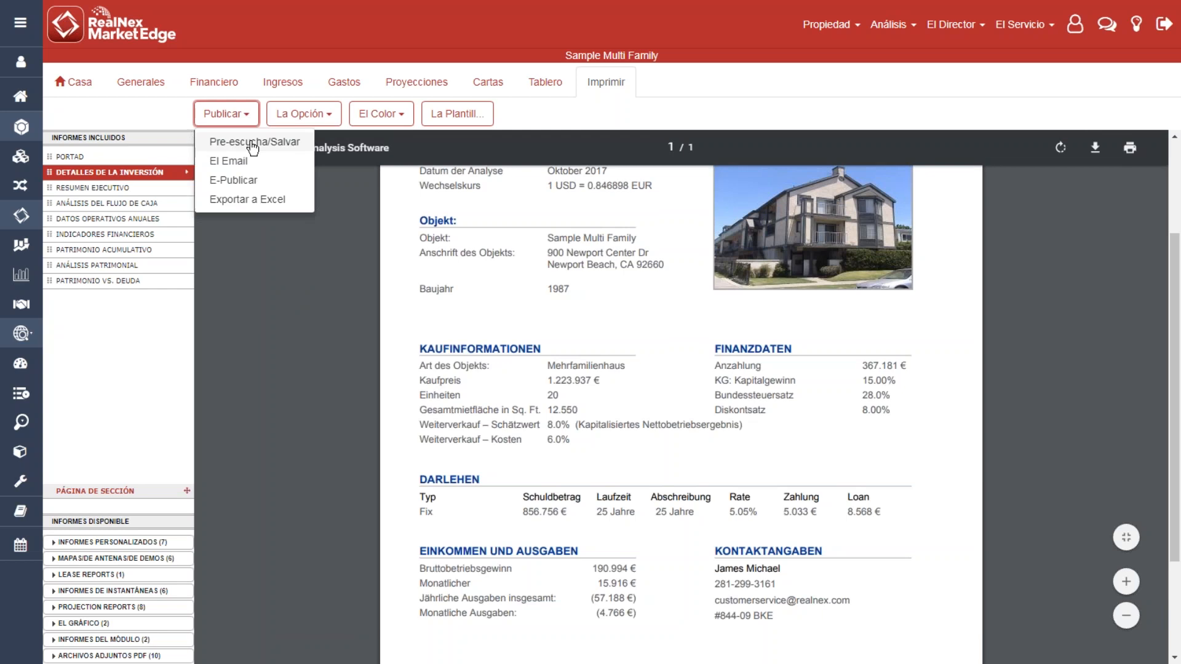
click(255, 142)
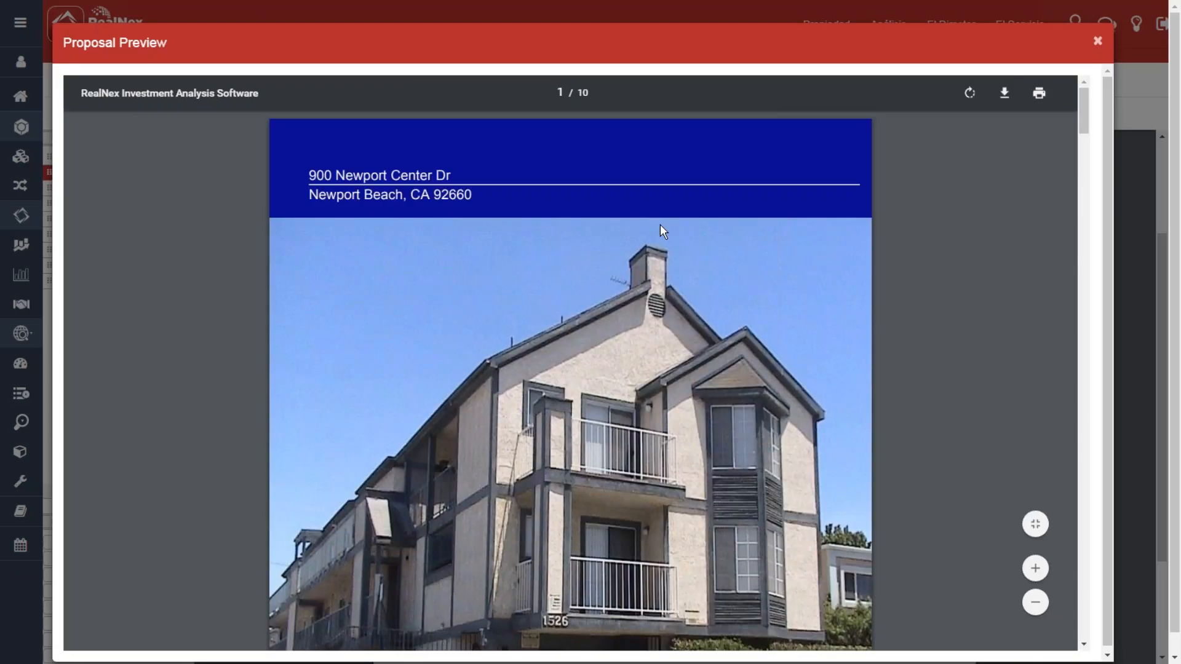
scroll(662, 231, down, 2)
scroll(661, 228, down, 10)
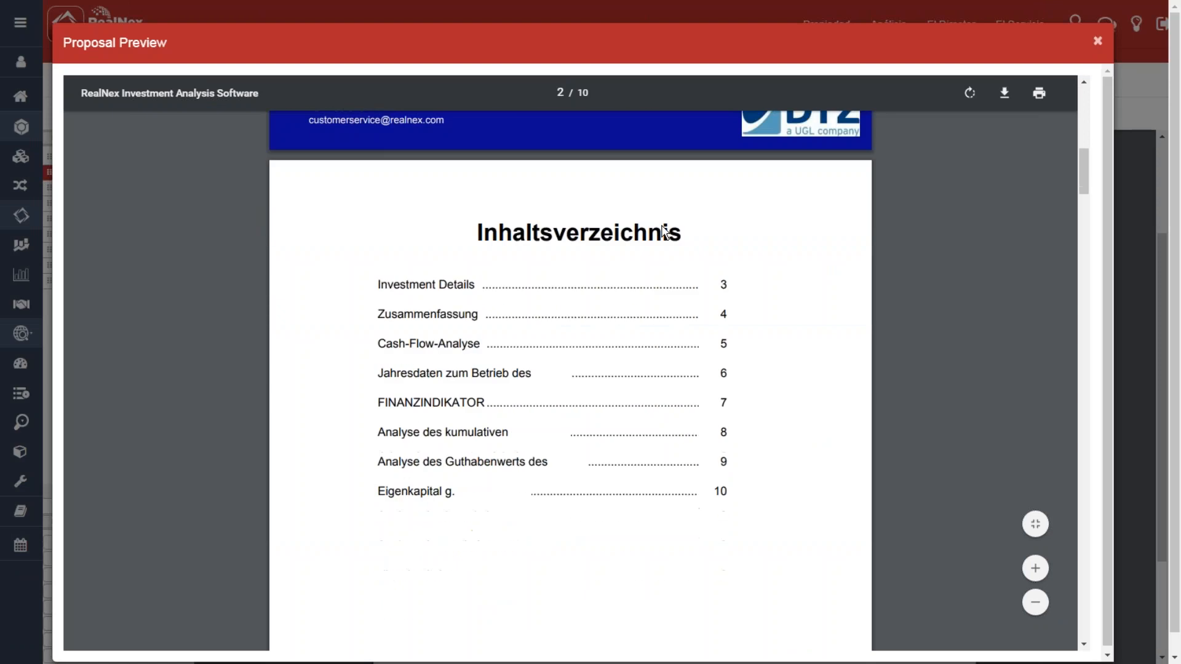
scroll(664, 232, down, 10)
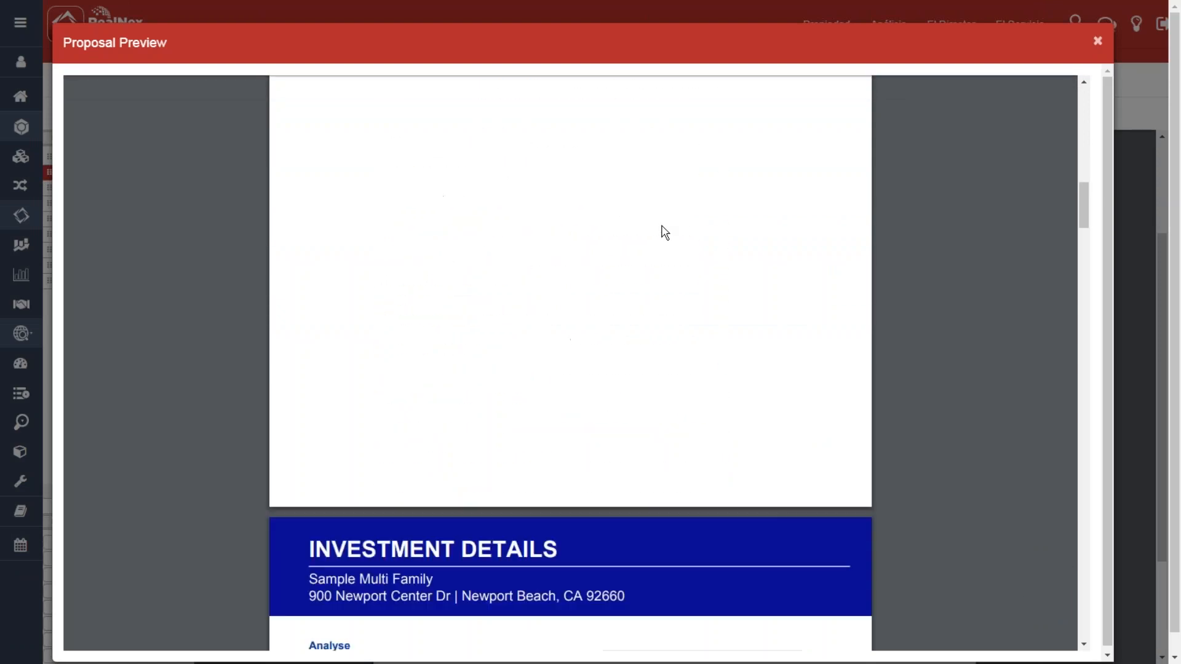
scroll(662, 231, down, 6)
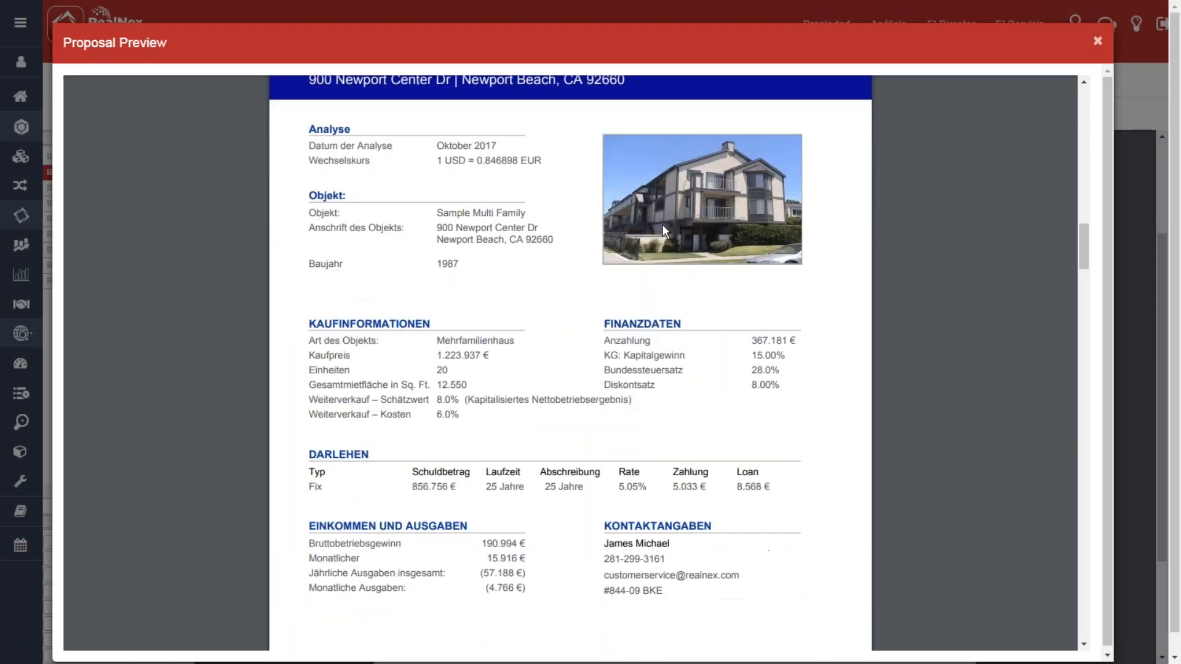
scroll(664, 232, down, 10)
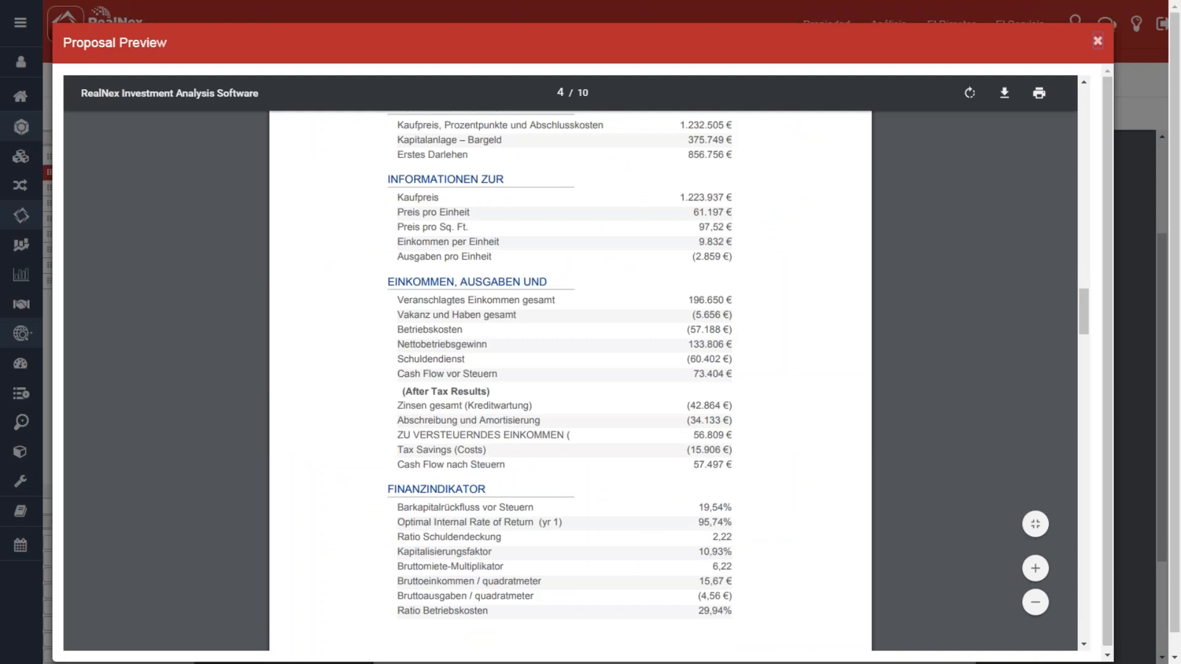
click(1097, 41)
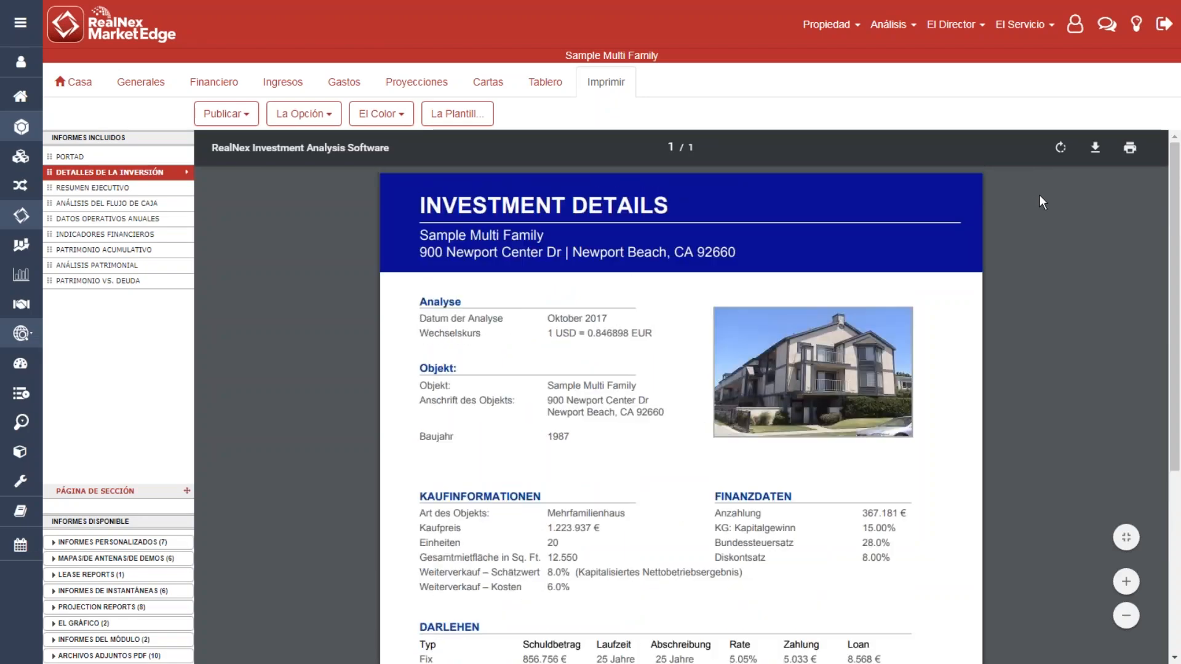
- Reopen the international settings and check the measurement unit options, keeping Square Feet
click(1076, 36)
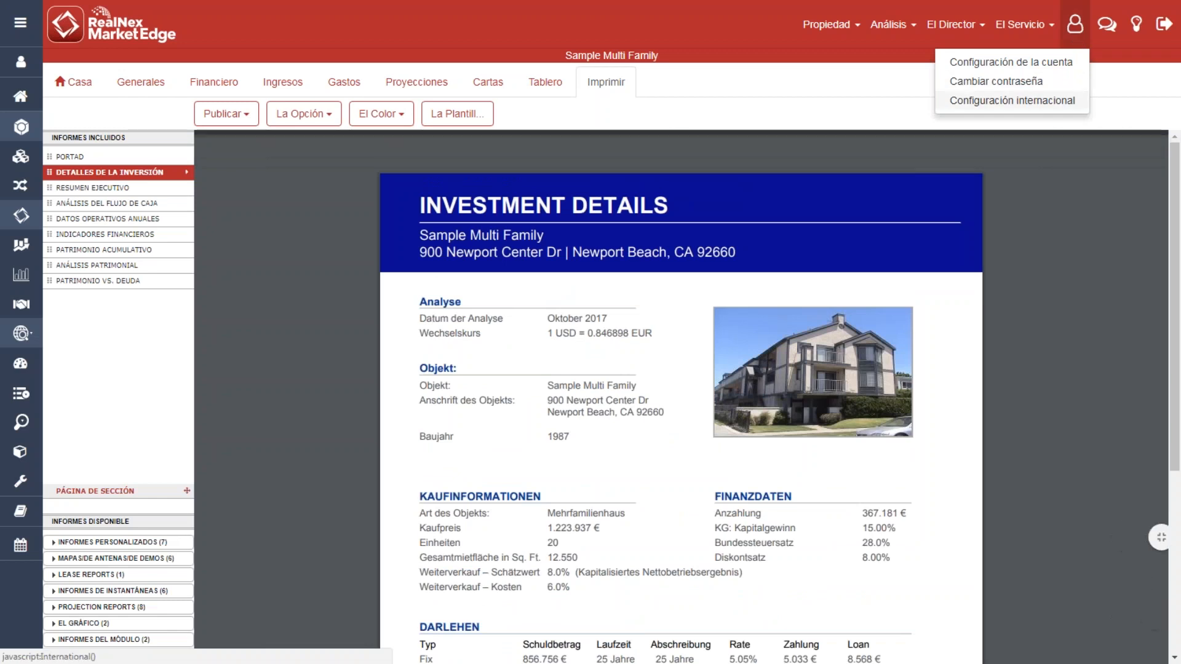
click(1012, 101)
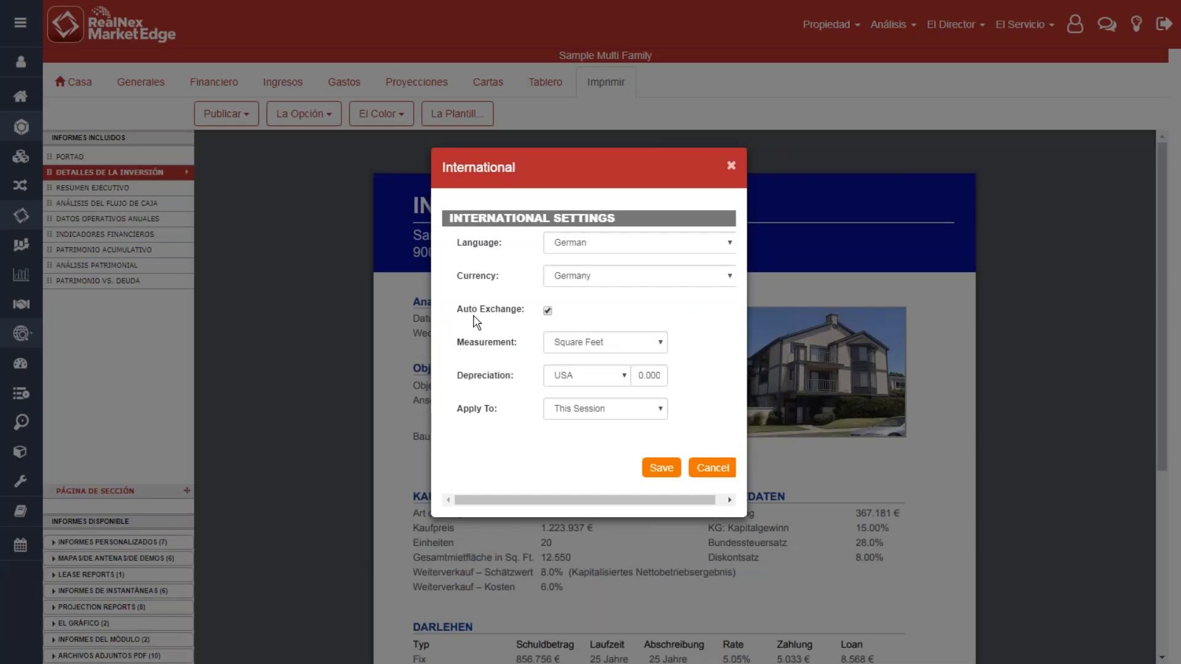
click(597, 342)
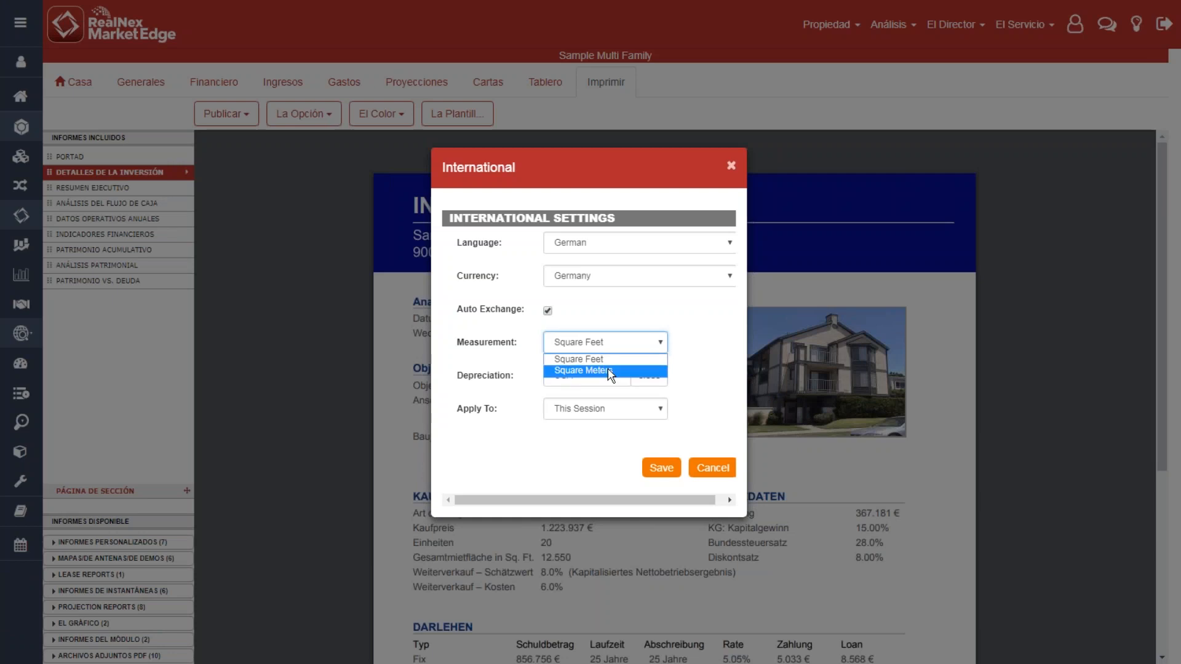
click(616, 307)
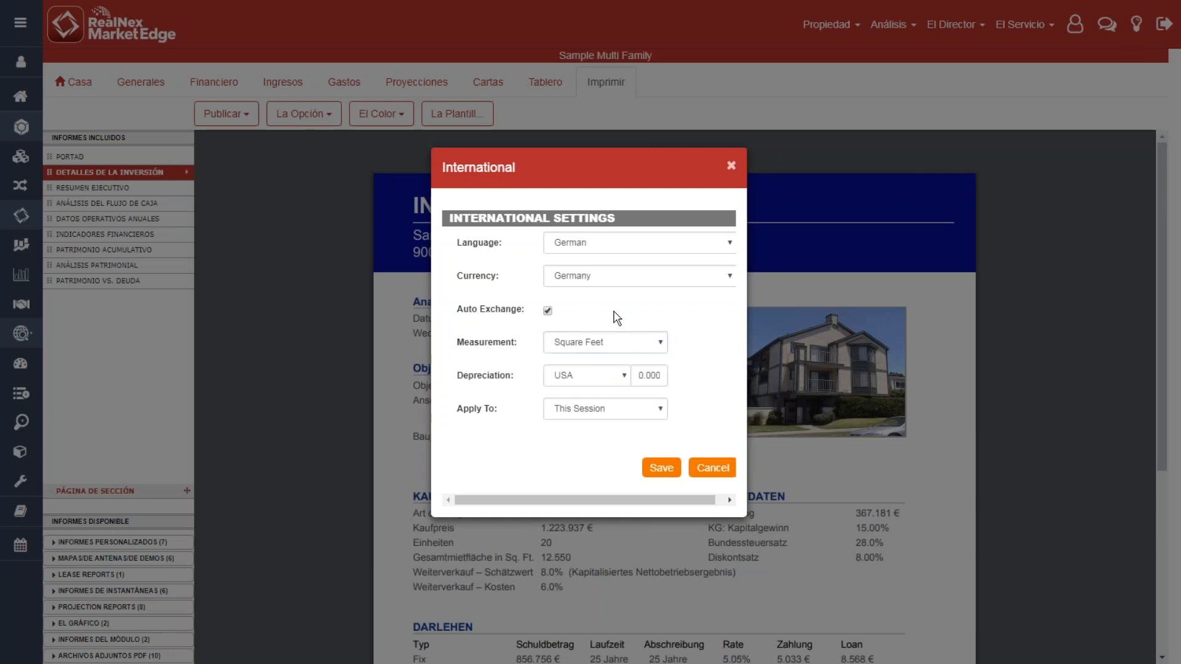
- Close the international settings, reopen them, set the language back to English, and save
click(712, 468)
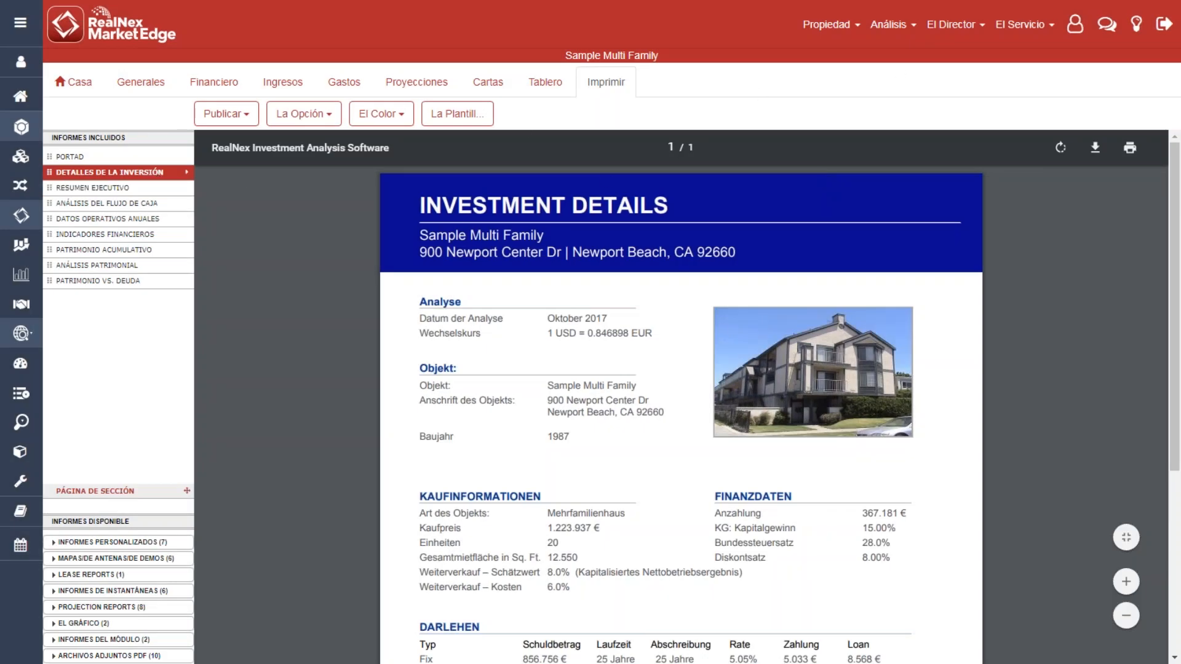
click(1075, 25)
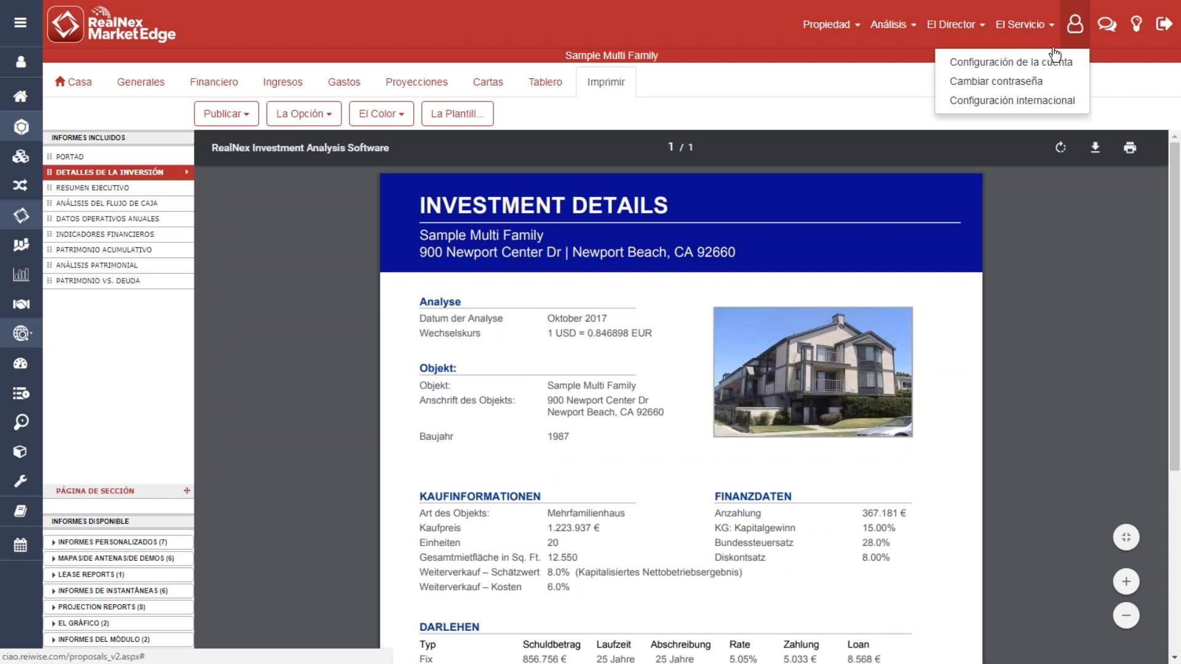
click(1019, 102)
click(619, 242)
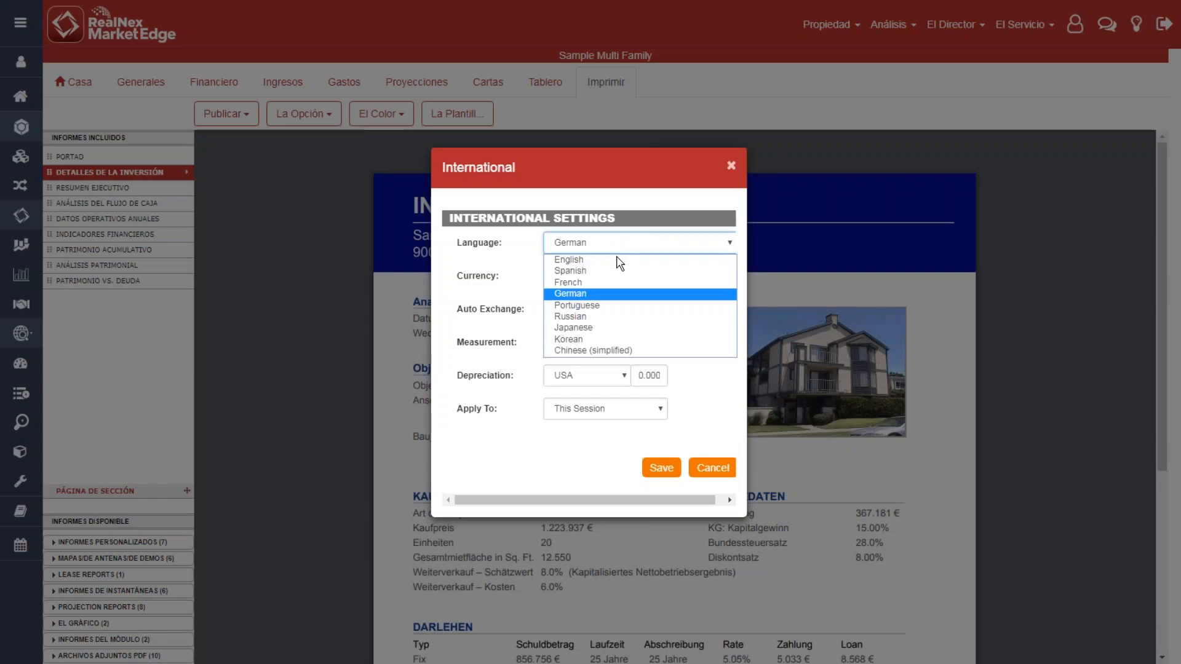
click(619, 259)
click(668, 470)
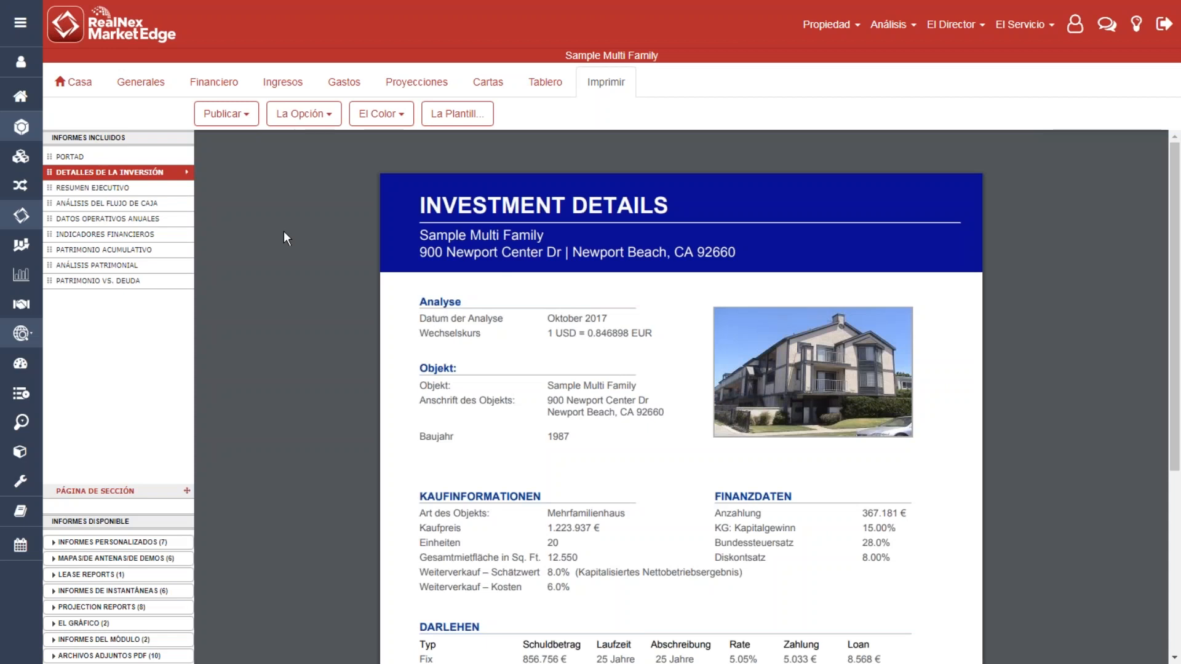
- View the Cash Flow Analysis report, then reload the report output by way of the Financials page
click(101, 204)
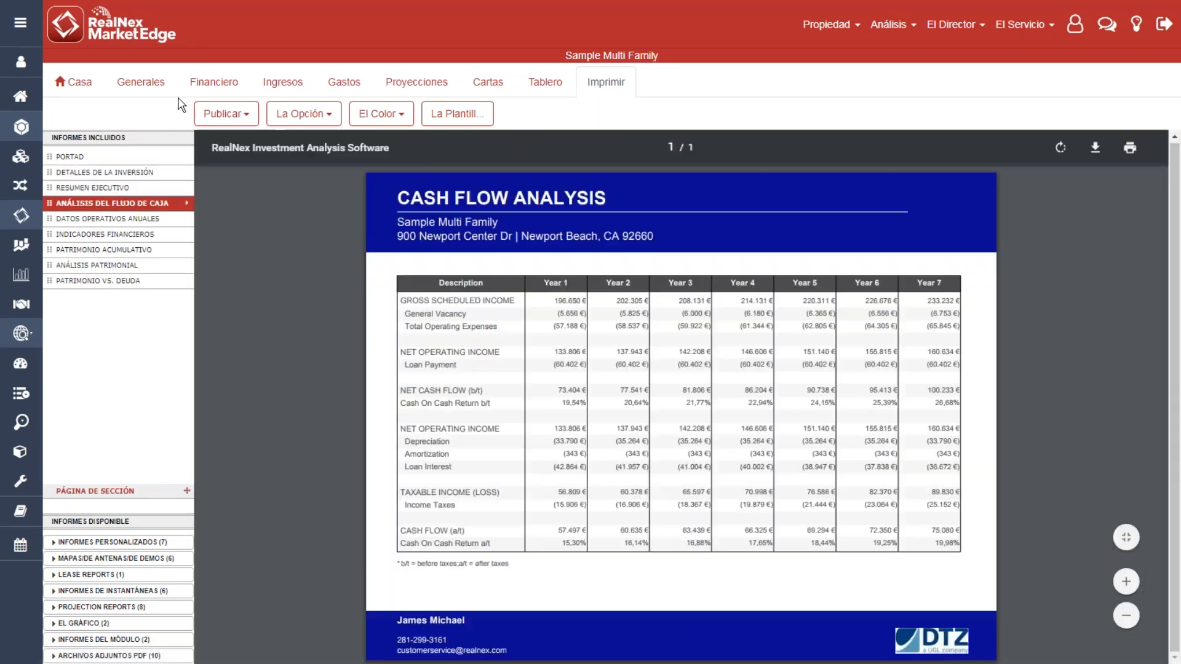
click(232, 84)
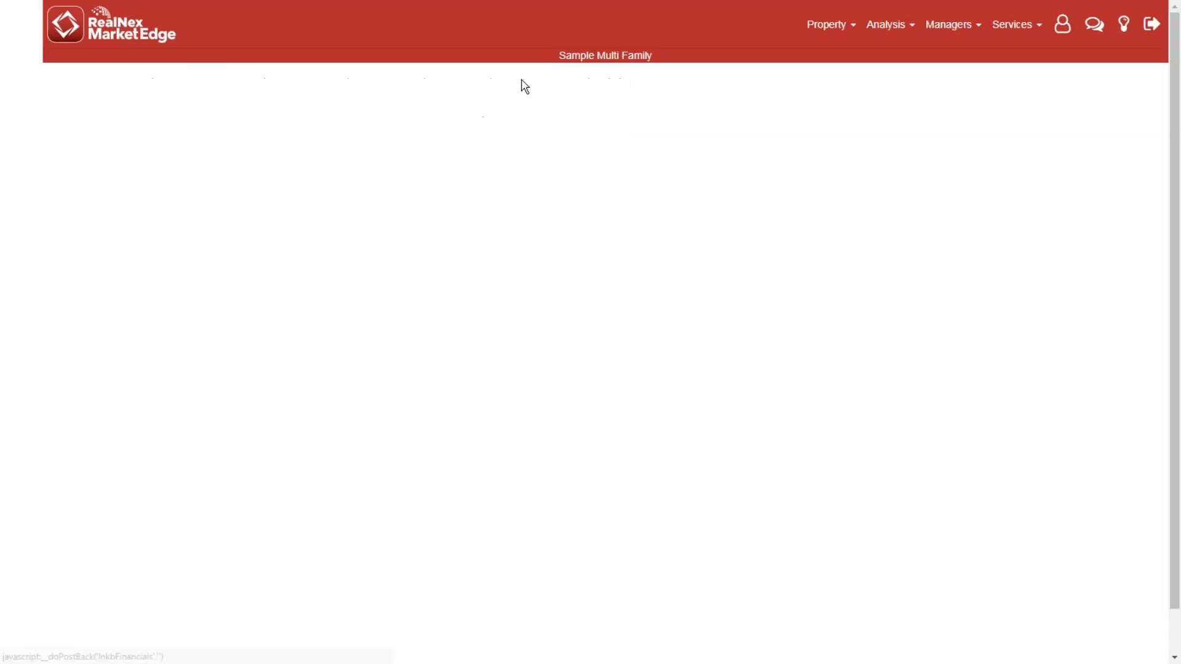
click(606, 81)
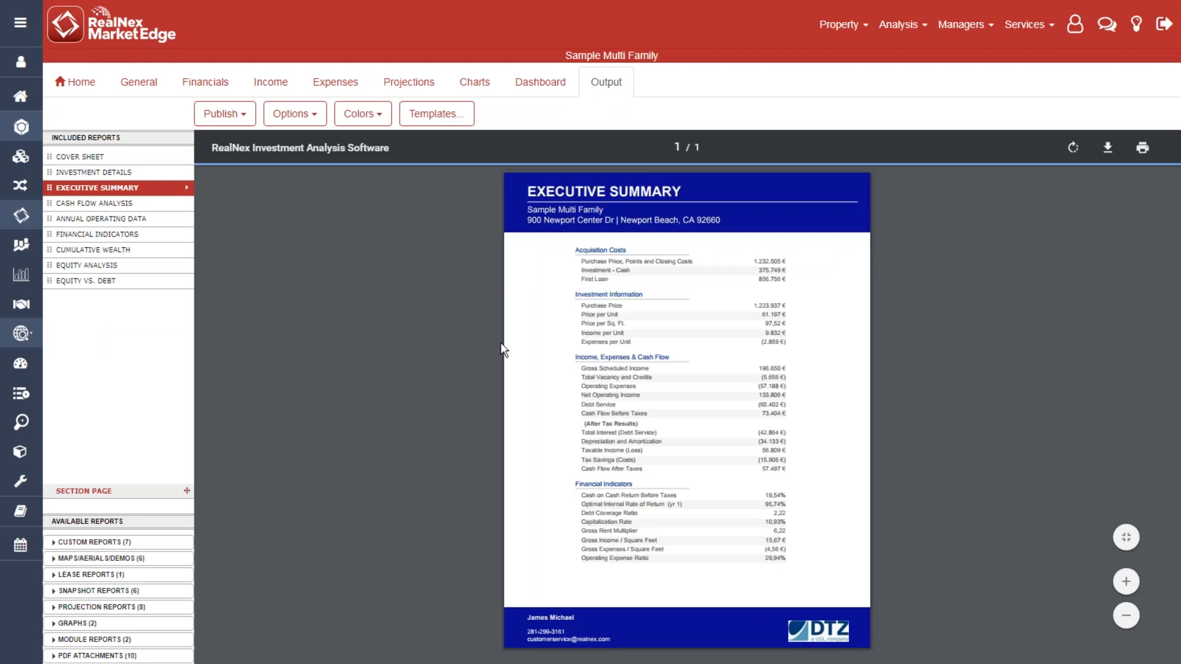
- Examine the Executive Summary report up close, highlighting the euro amount for Purchase Price, Points and Closing Costs
click(1126, 582)
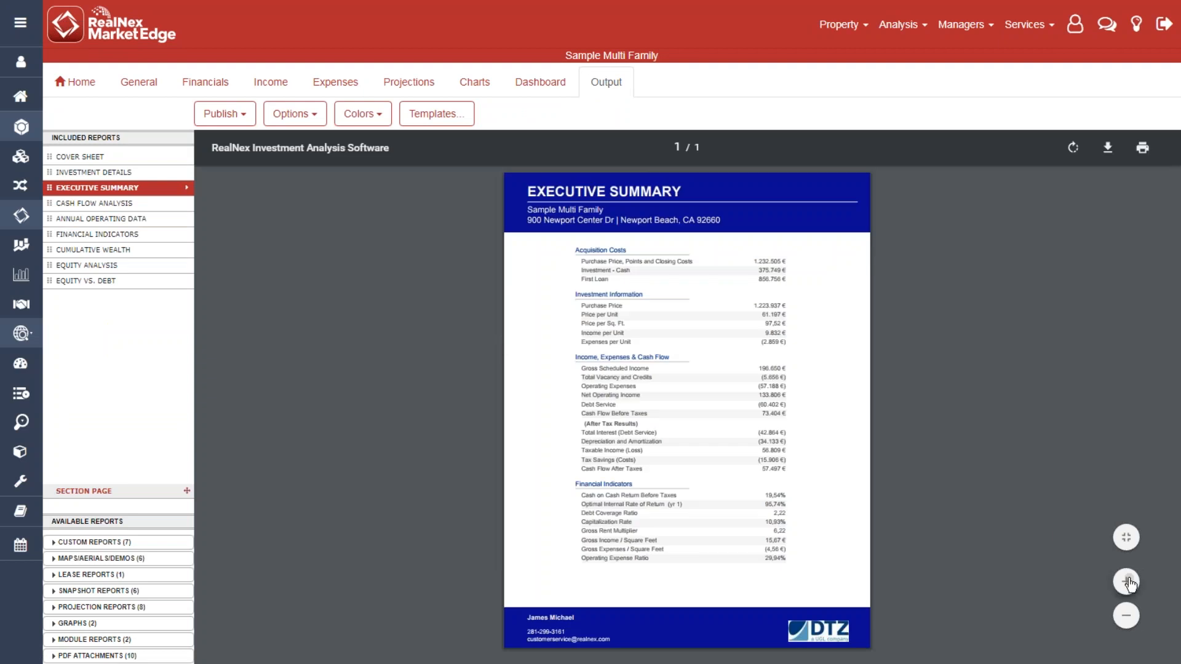
click(1127, 582)
click(1128, 582)
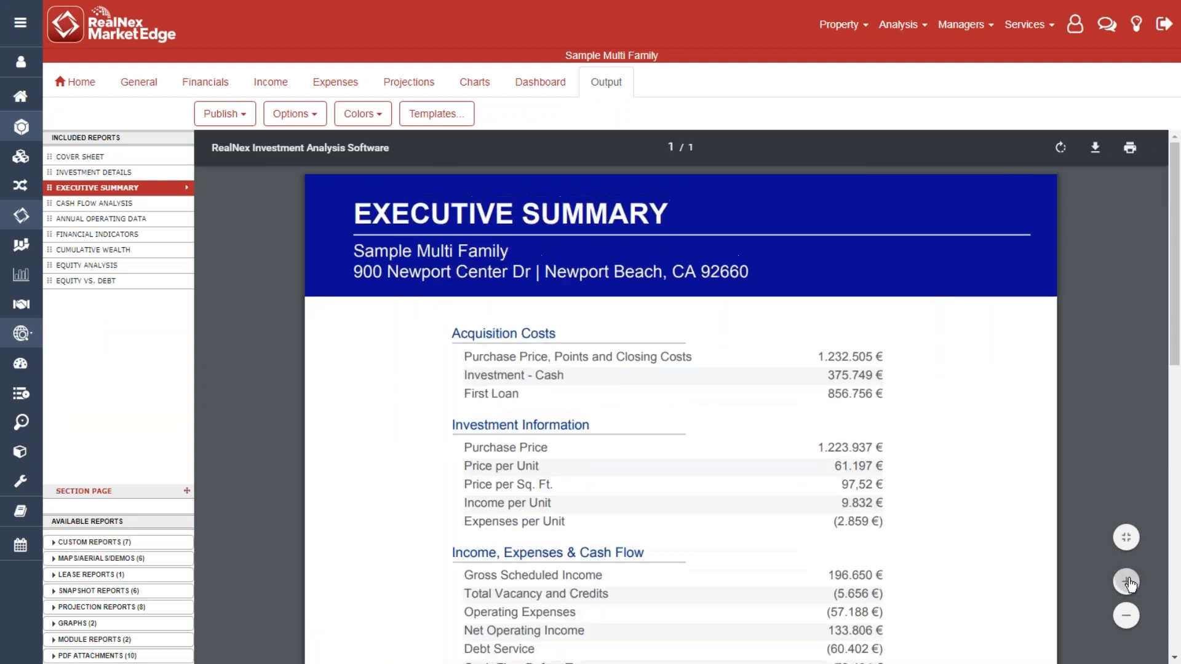
click(1127, 582)
click(1128, 582)
drag(921, 430, 1020, 430)
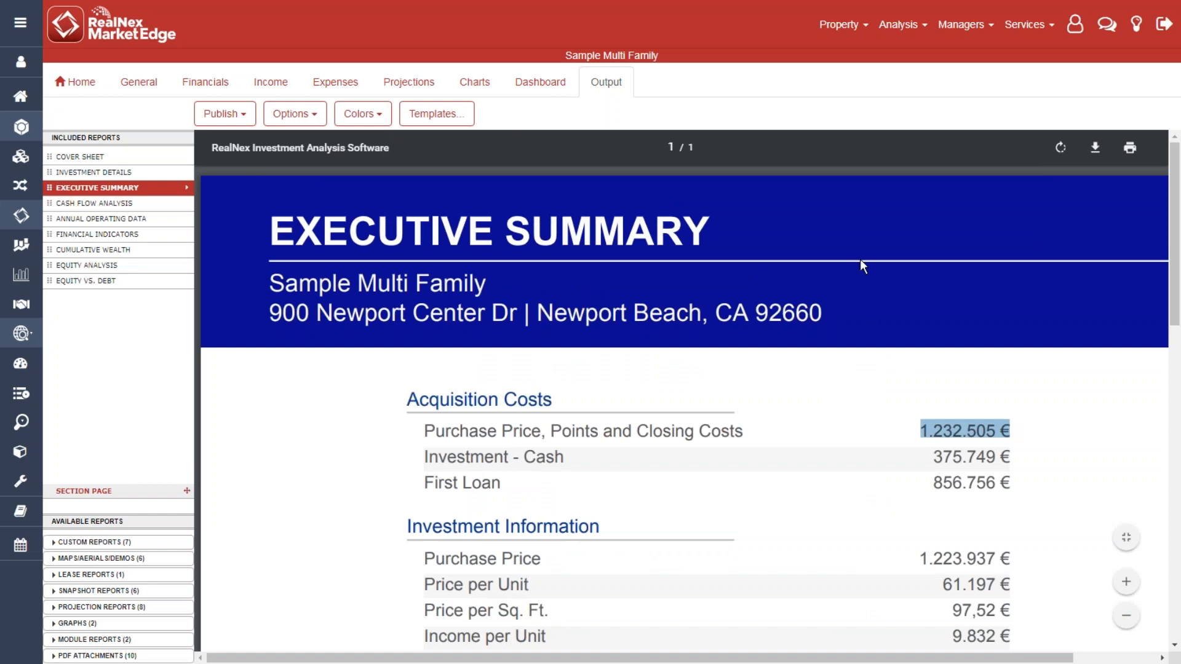
click(793, 169)
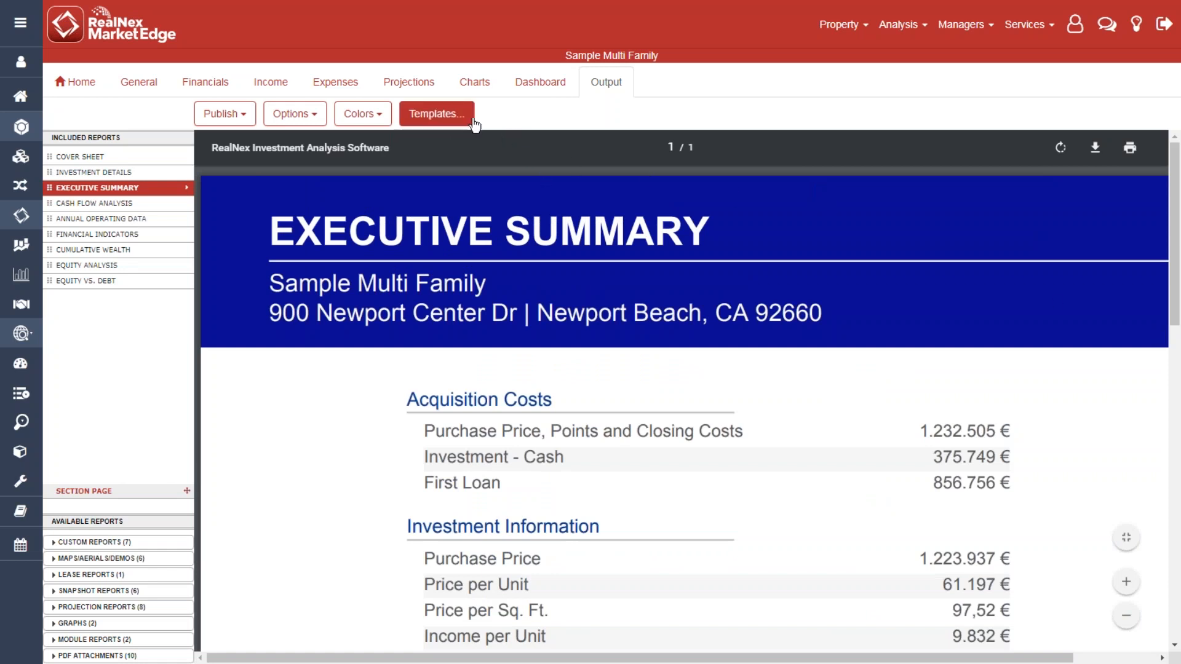
- Glance at the template options, then change the Cover Sheet's cover page layout to No Photos - Cityscape and save it
click(435, 114)
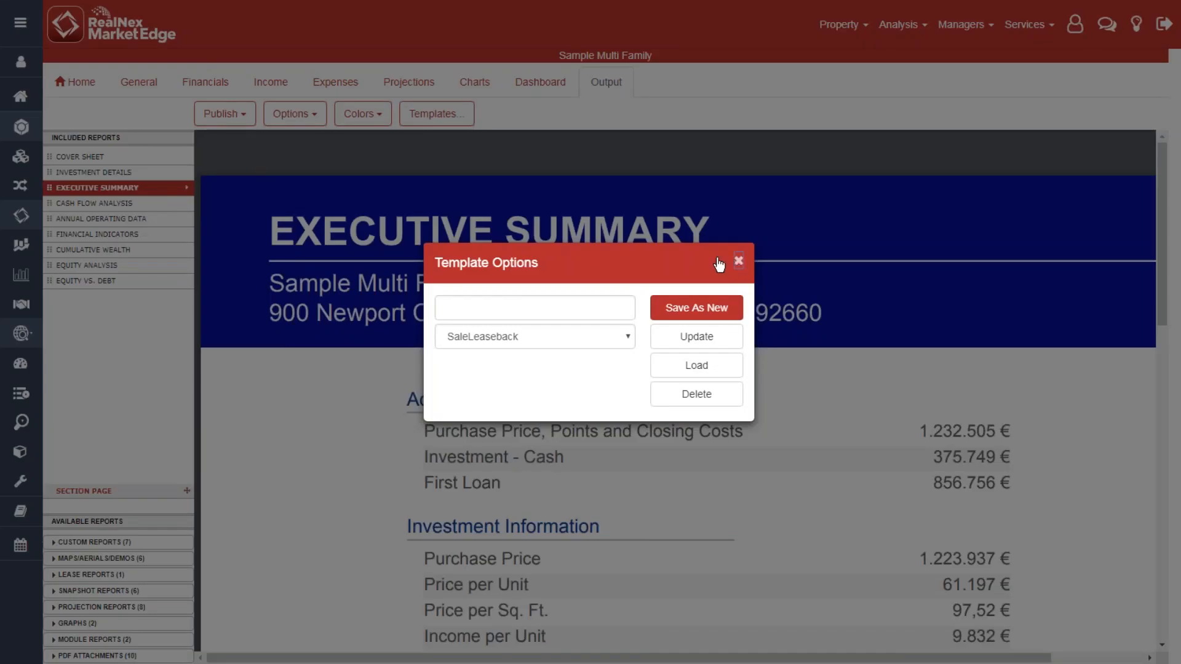
click(737, 262)
click(87, 157)
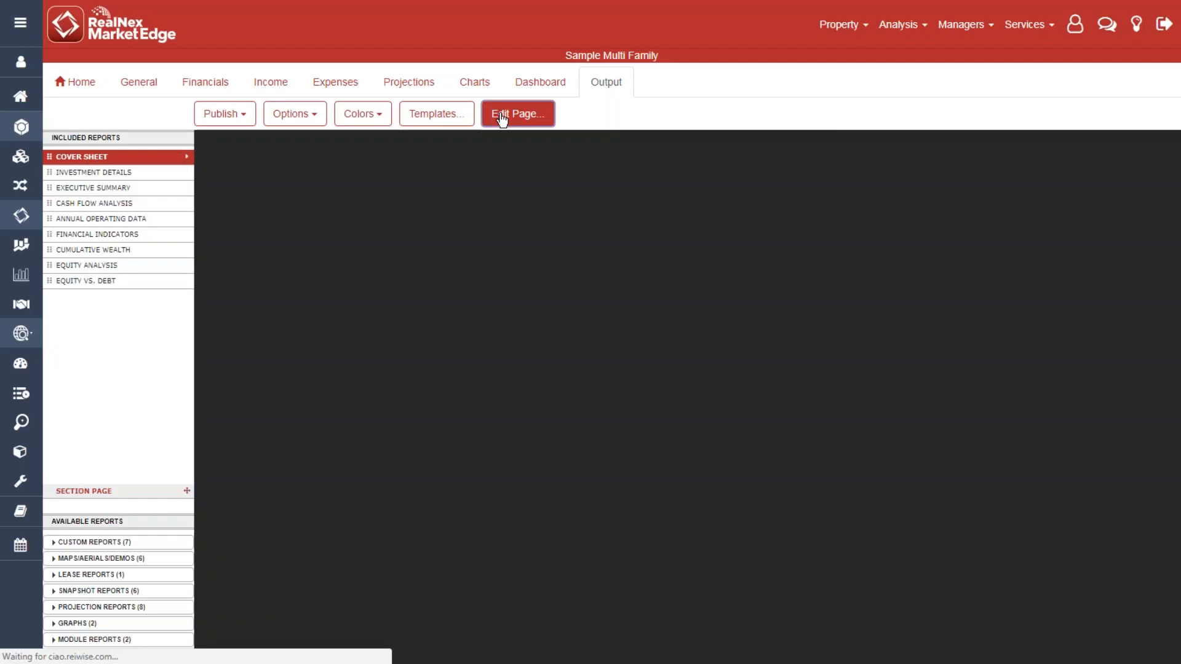
click(501, 118)
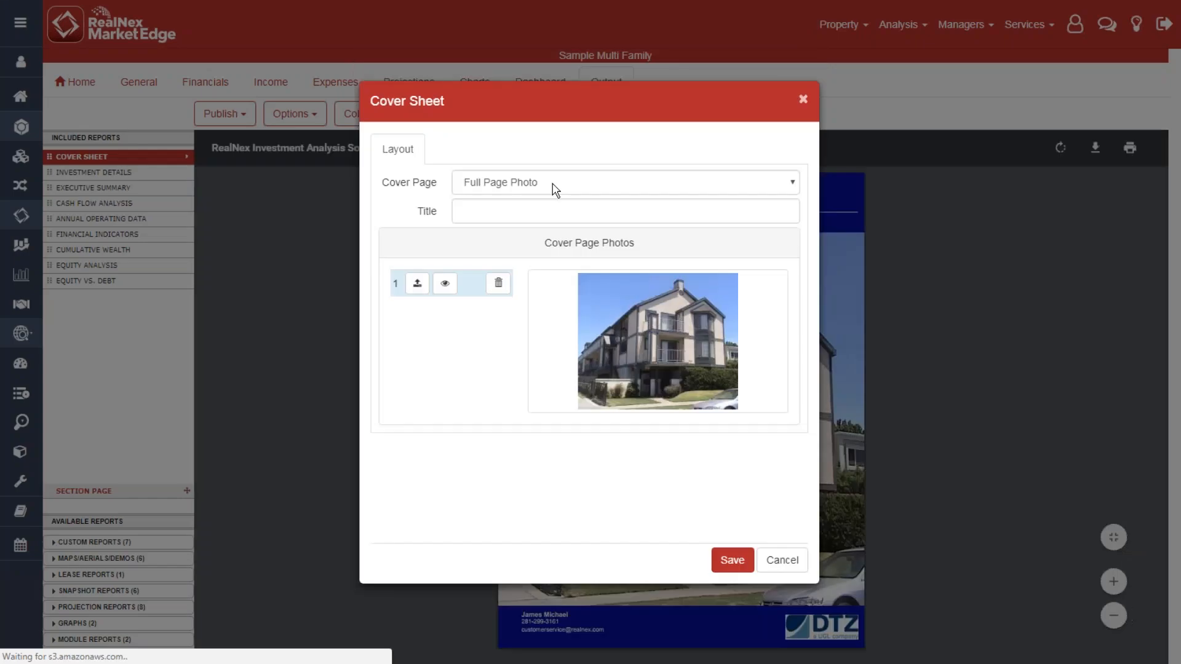
click(552, 182)
scroll(546, 237, down, 1)
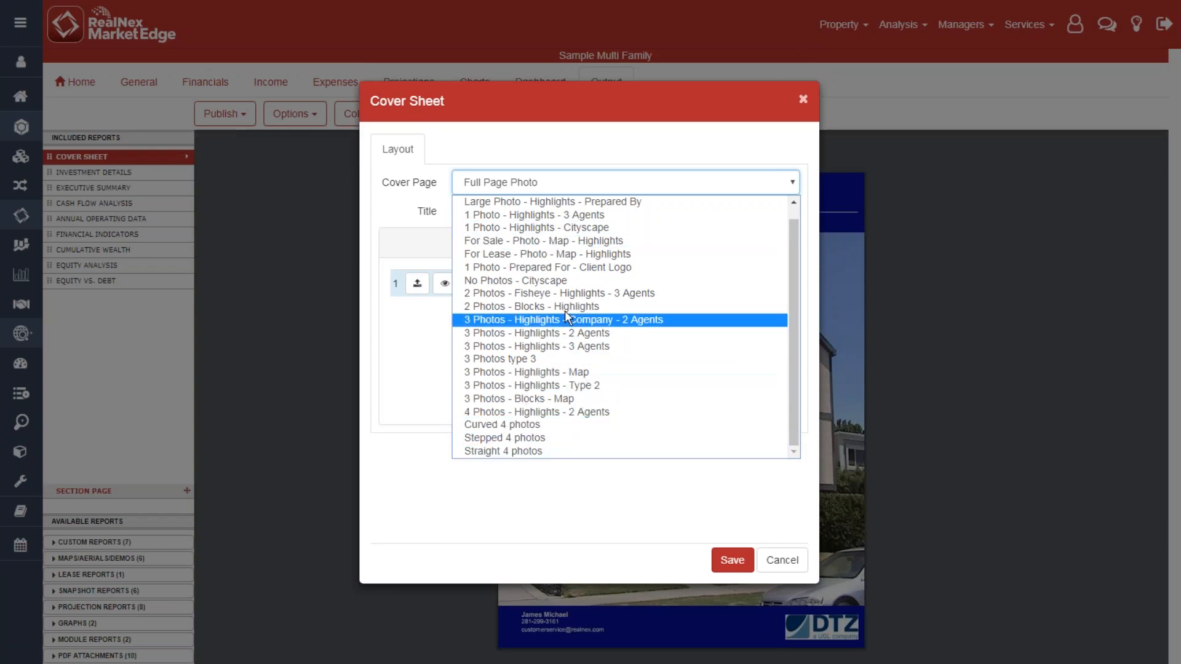
click(550, 282)
click(732, 560)
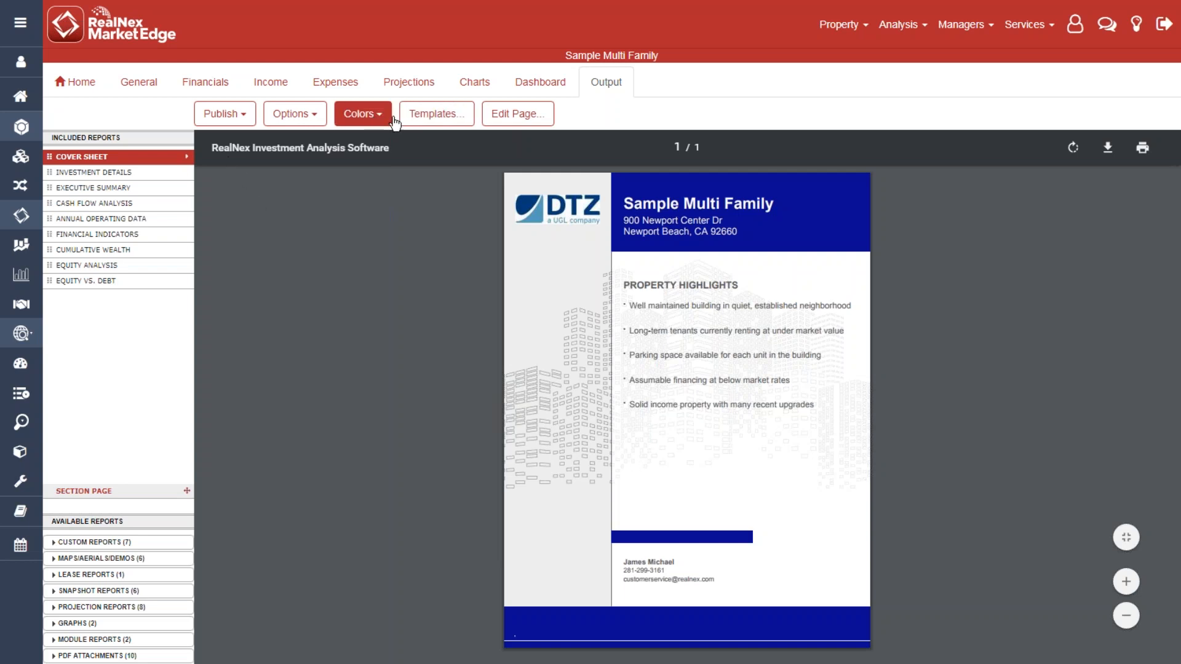
- Load the PropertyFinancials report template and open its Property Description page and Financials section page
click(435, 117)
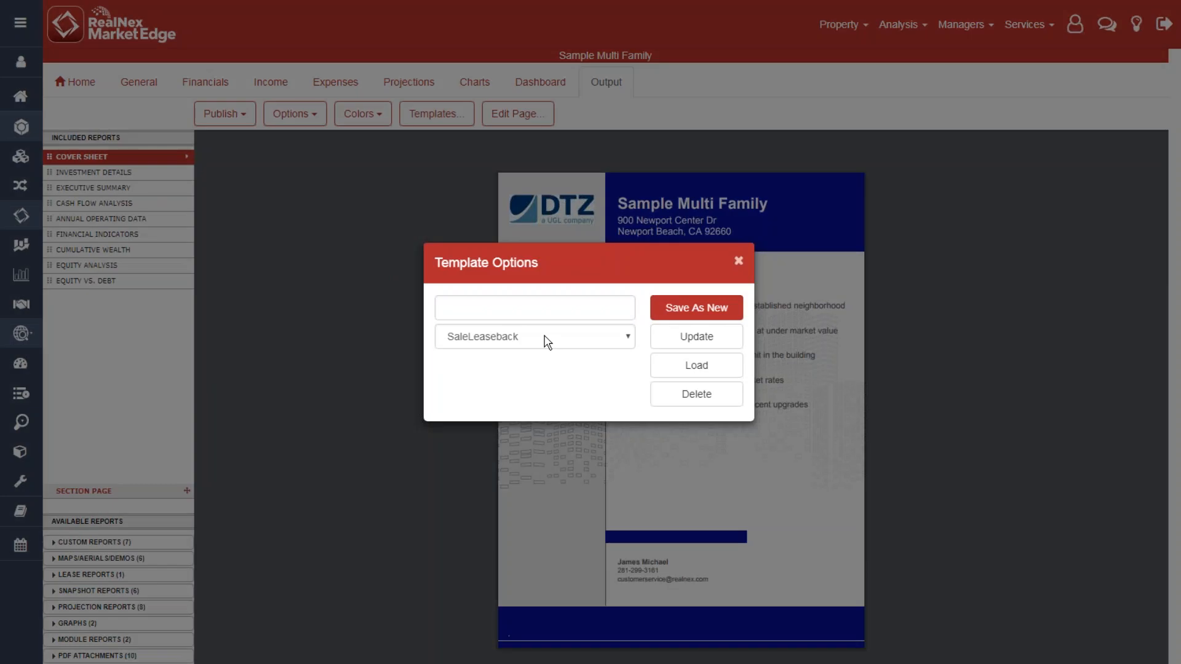
click(545, 336)
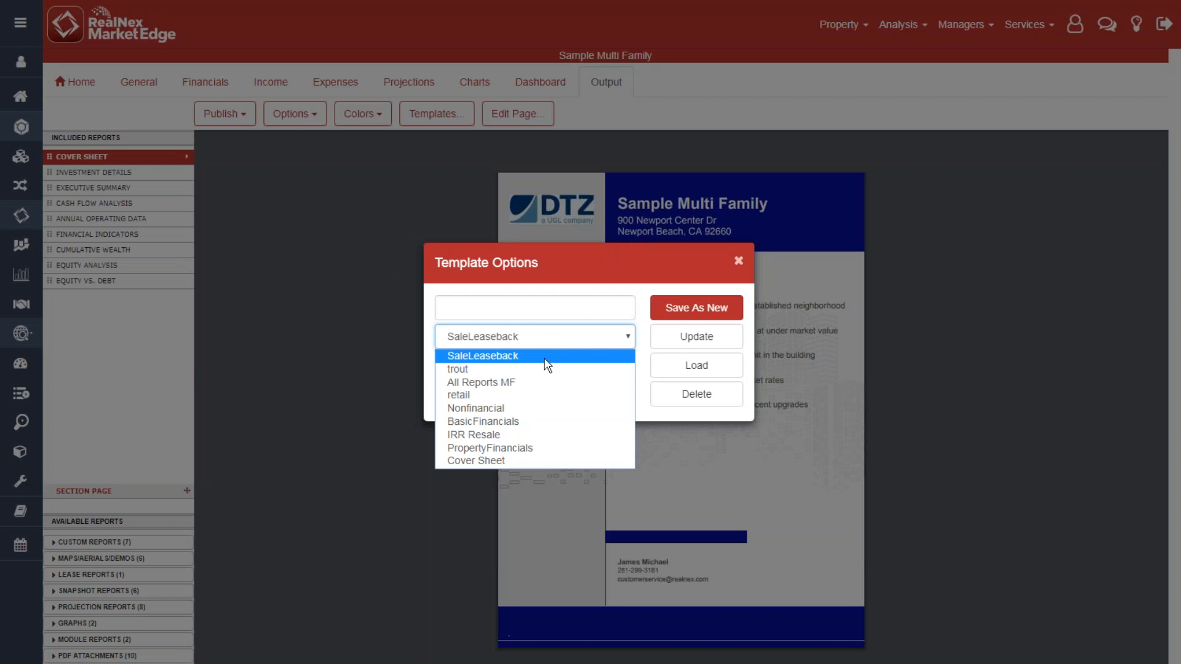
click(540, 449)
click(688, 367)
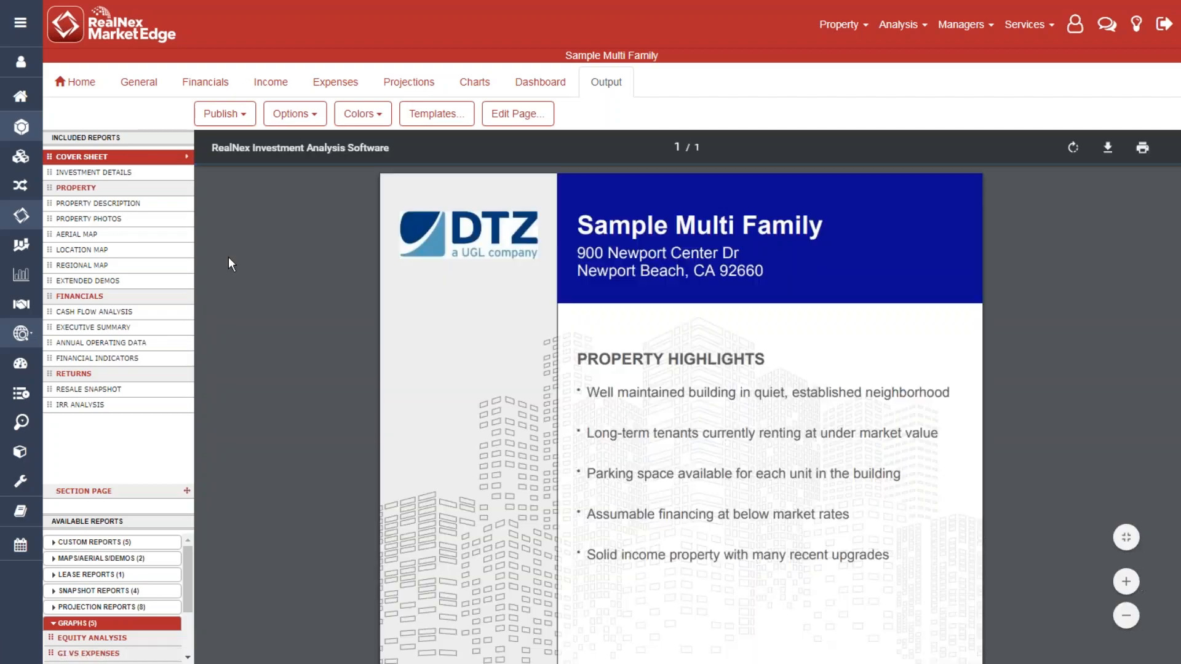
click(104, 205)
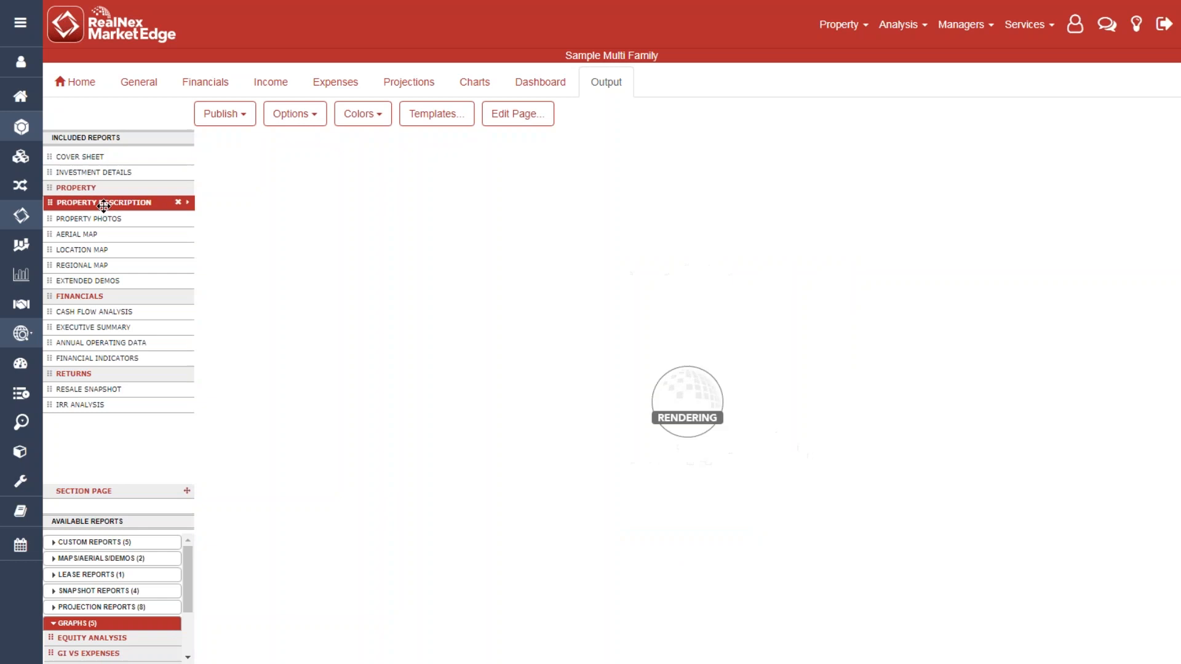
click(108, 298)
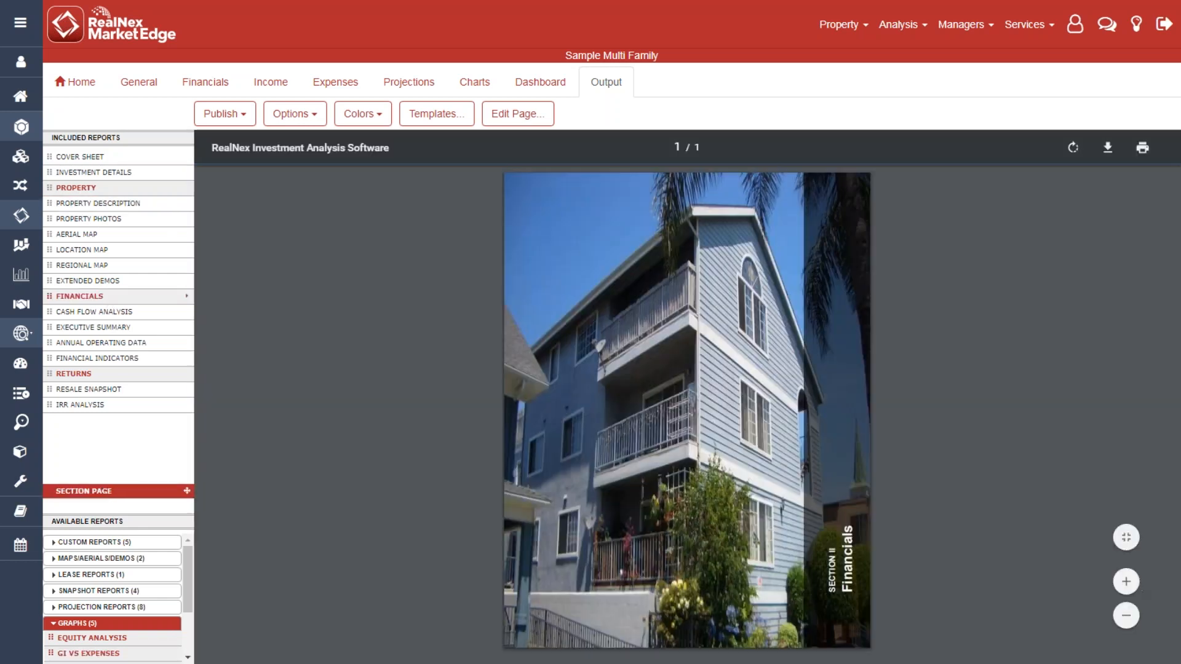
- Insert a new section page below Executive Summary in the included reports, then remove it
drag(110, 489, 102, 344)
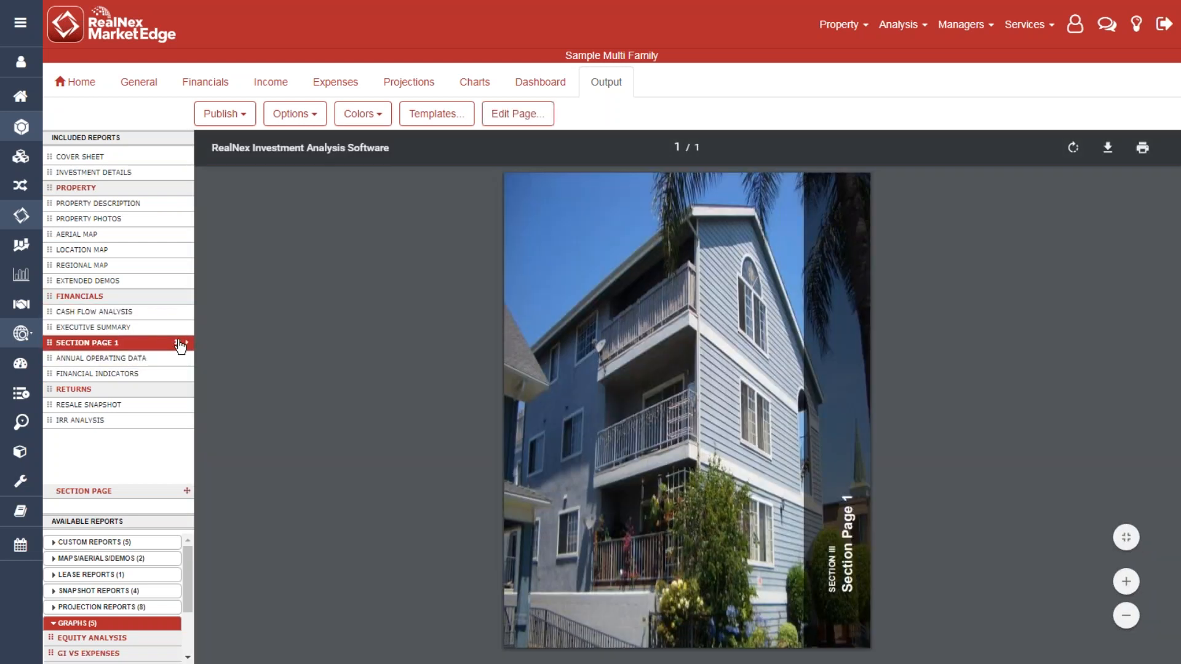
click(179, 343)
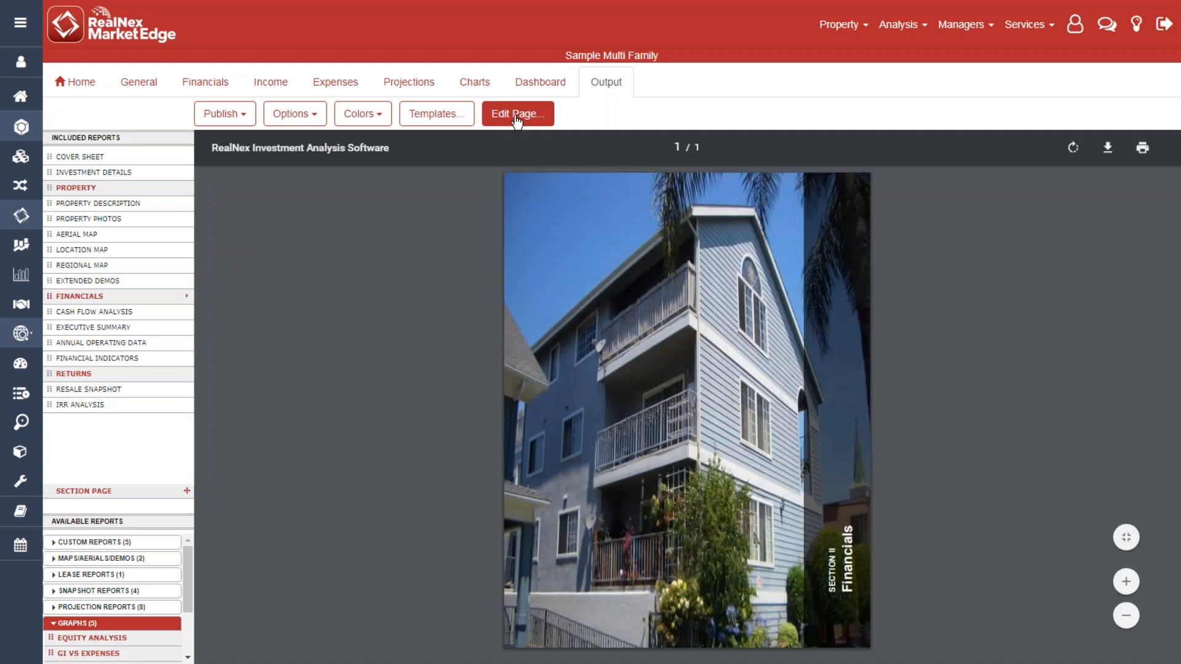
- Set the global section settings to No Graphic from the Financials section page
click(515, 117)
click(517, 393)
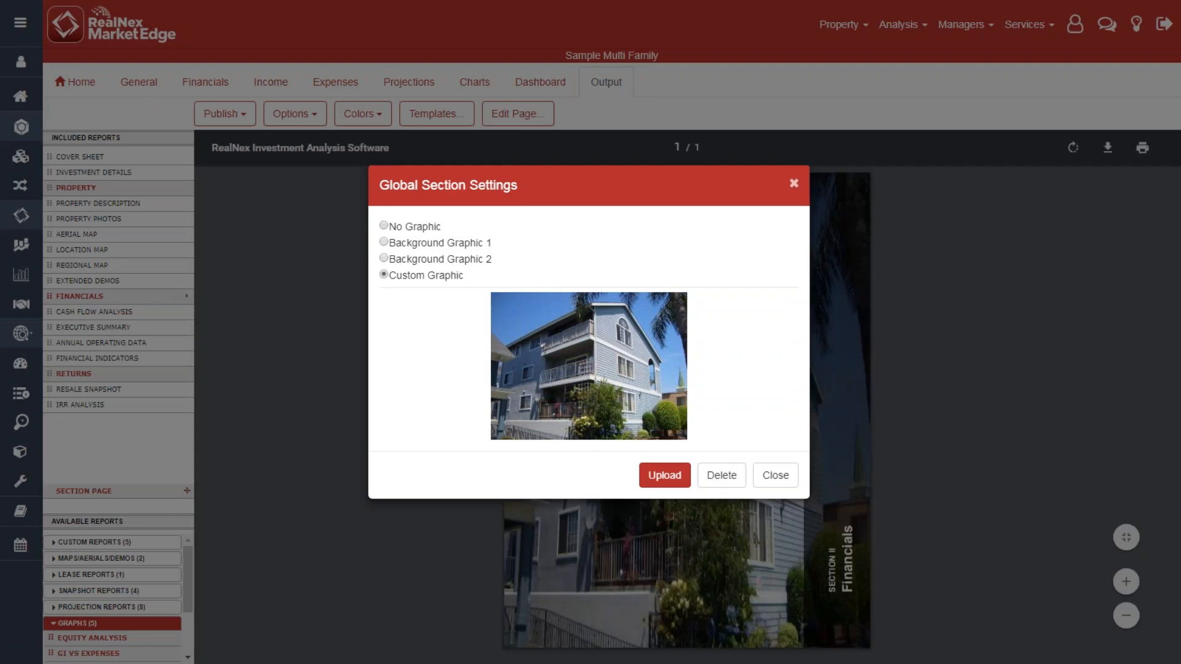
click(384, 225)
click(777, 401)
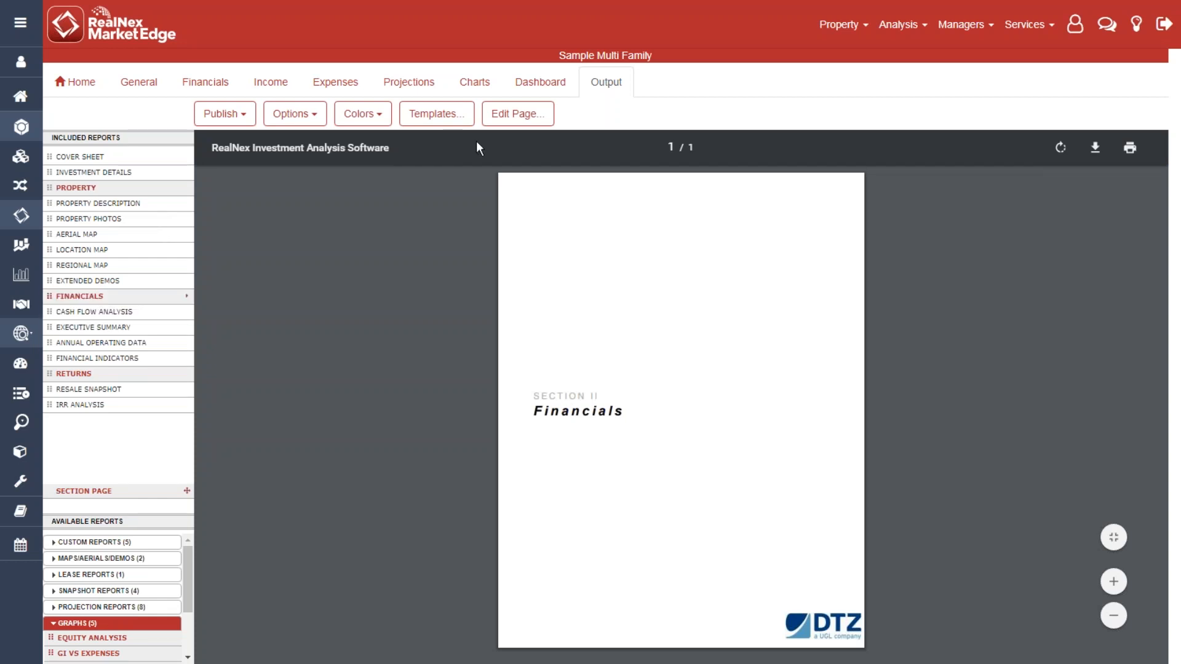
- Change the title of the Financials section page to "Any Nanme"
click(518, 113)
click(550, 332)
key(BackSpace)
key(BackSpace)
key(BackSpace)
key(BackSpace)
key(BackSpace)
text(Any Nanme)
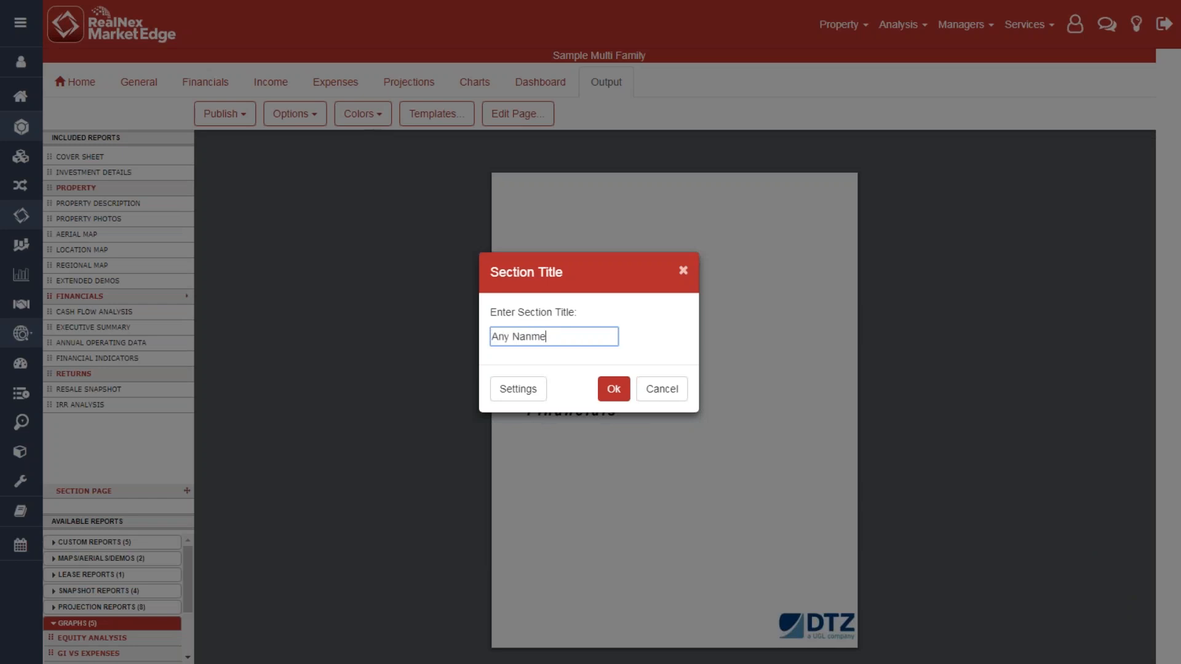
click(610, 381)
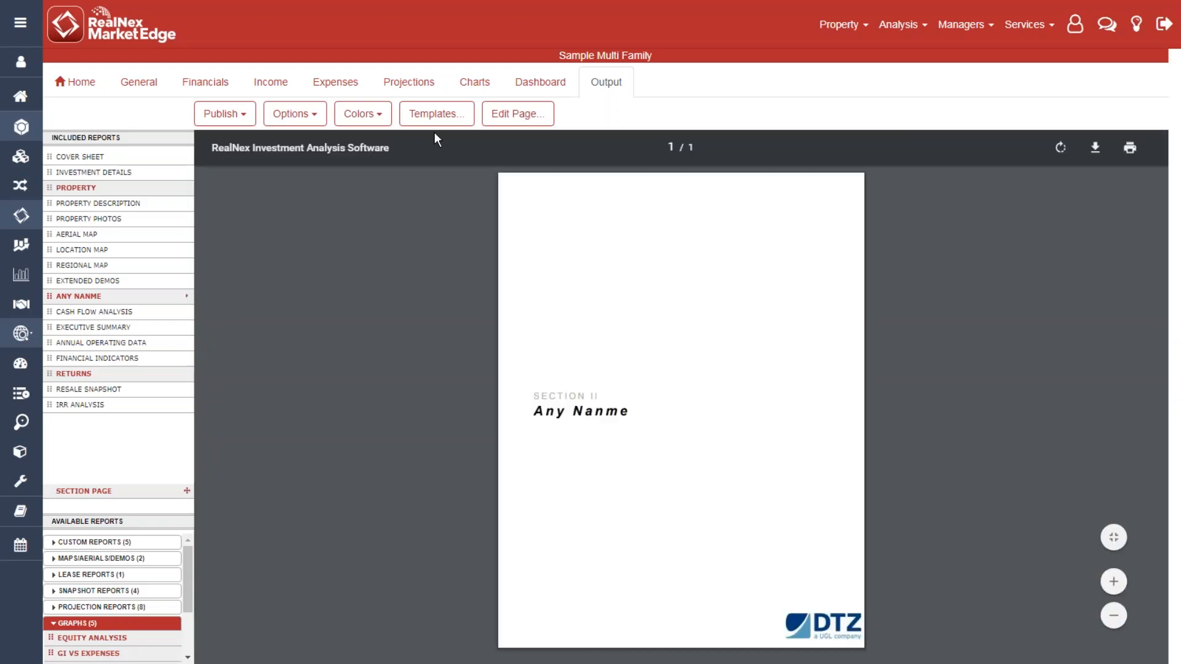
- Switch the global section settings to Background Graphic 1
click(504, 116)
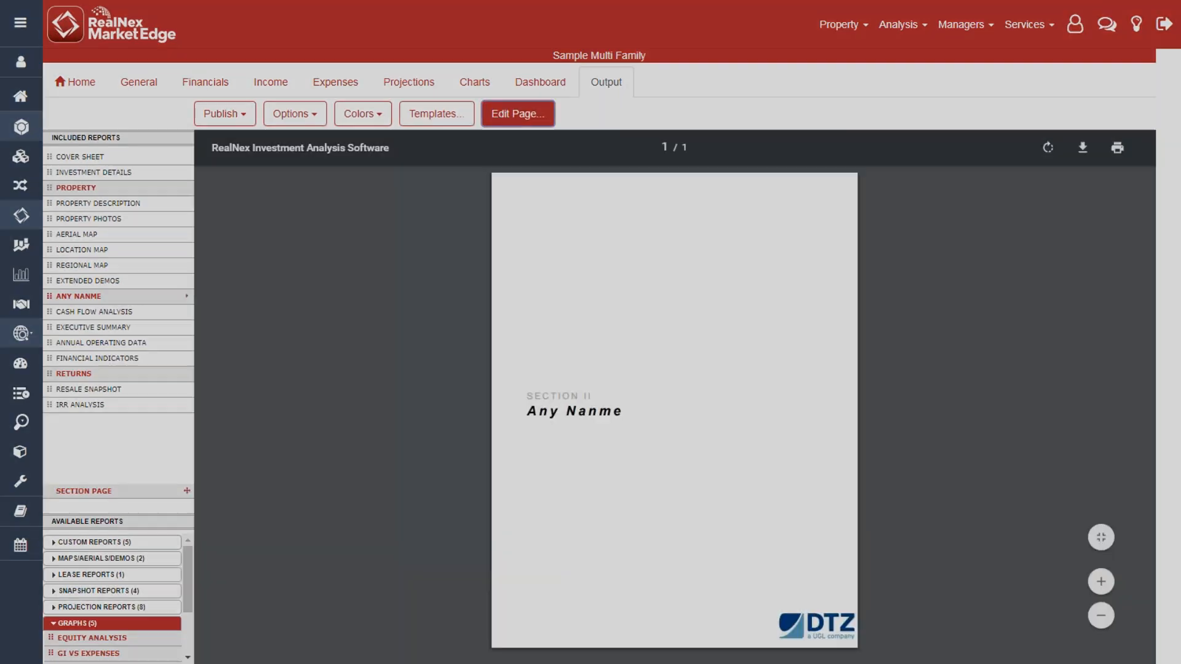
click(518, 389)
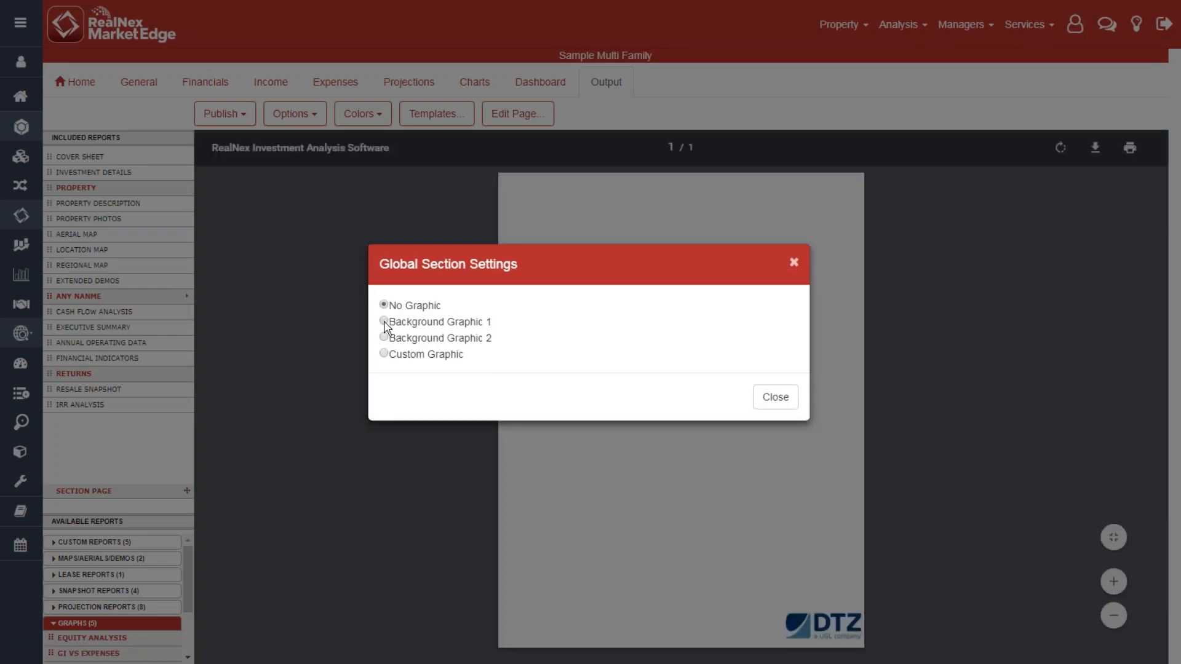
click(384, 321)
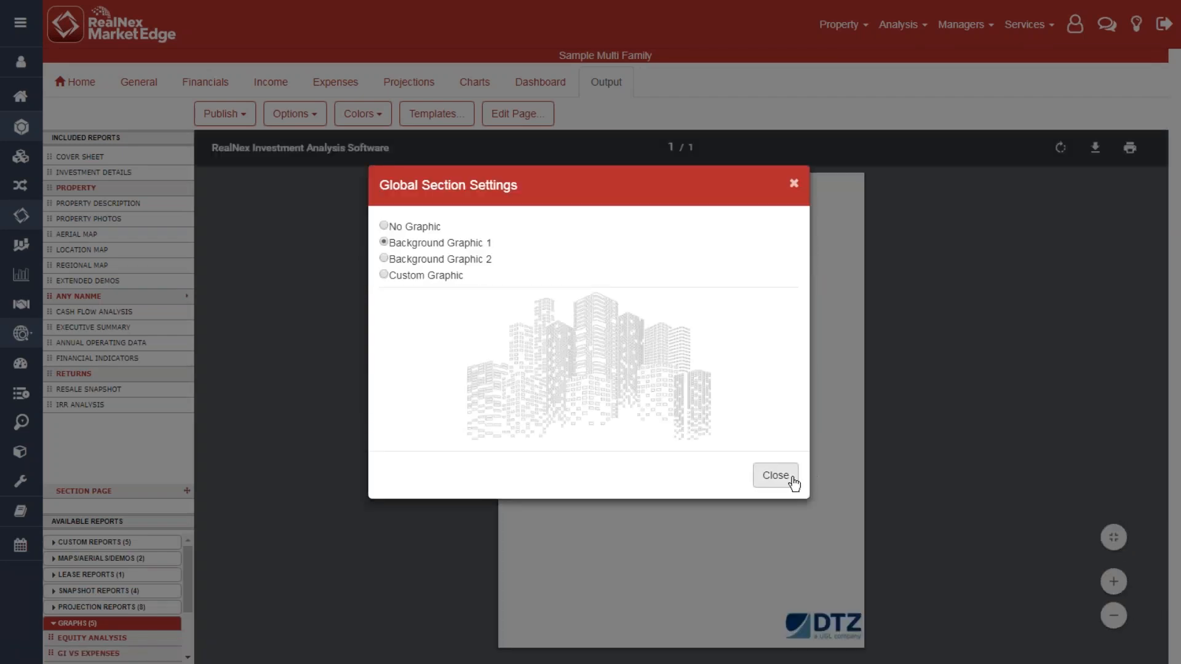
click(763, 479)
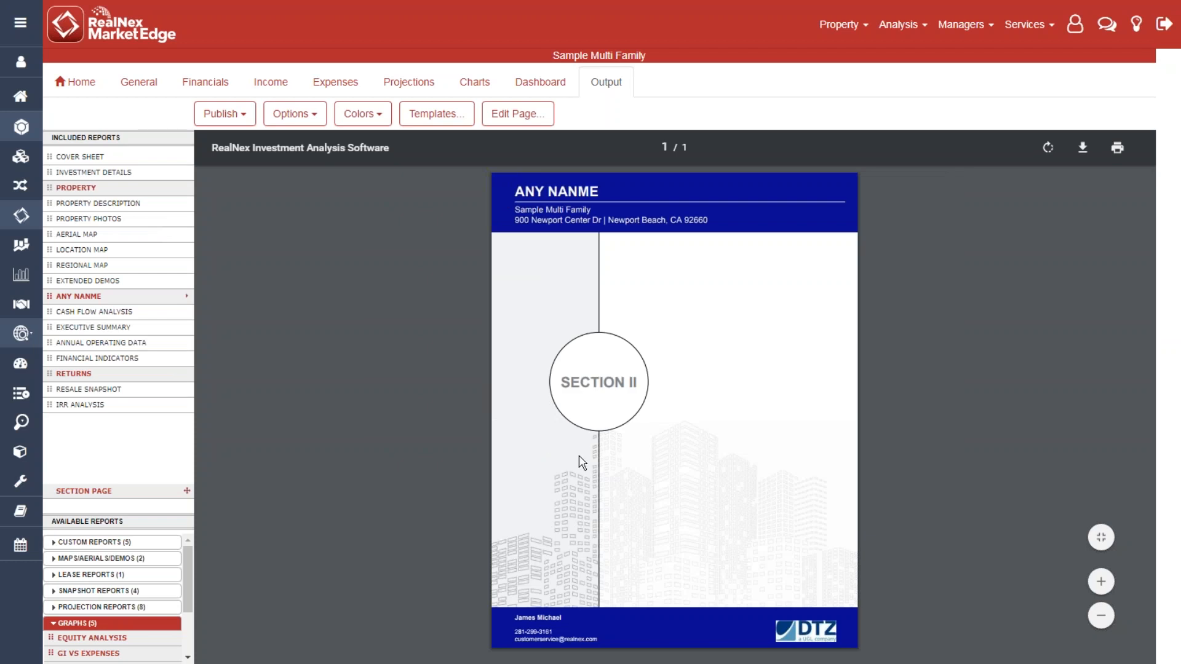
- Set the global section settings of the Any Nanme section page to Custom Graphic
click(518, 114)
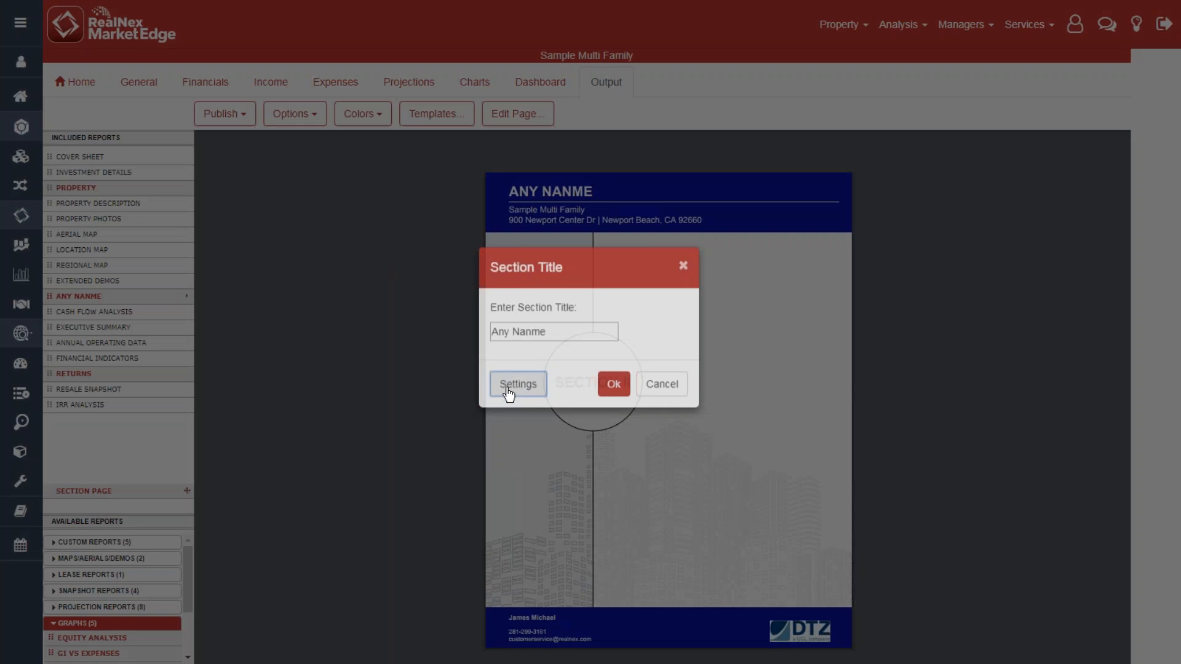
click(511, 392)
click(385, 275)
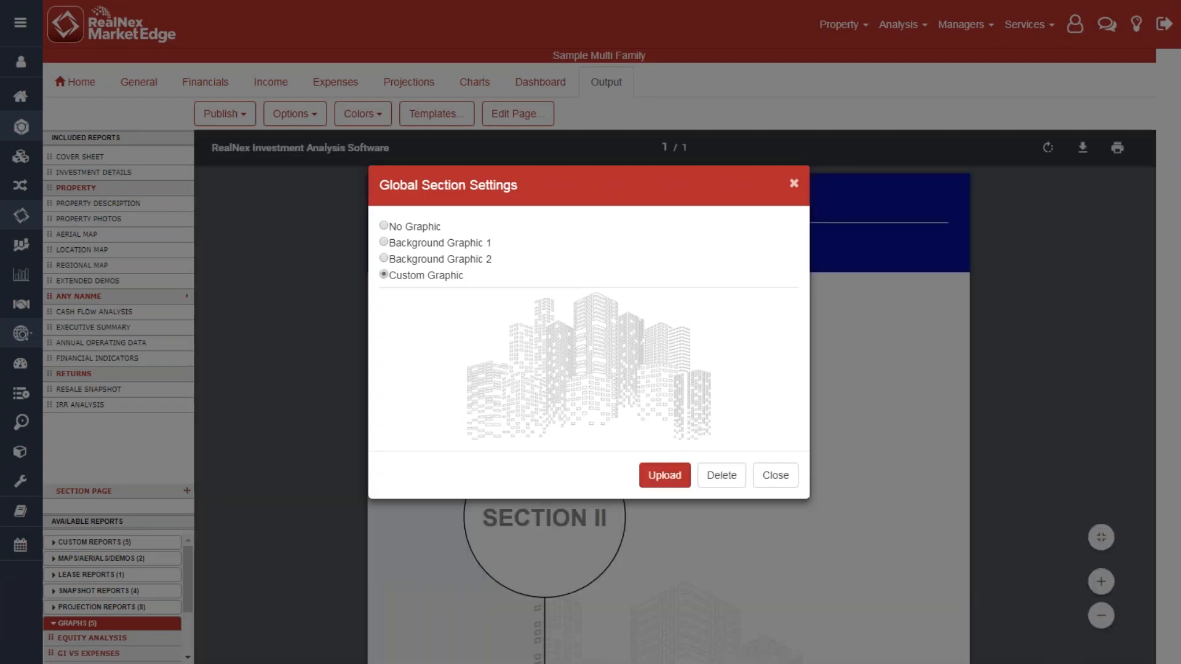
- Start uploading a custom section graphic and browse to the MF folder within the MarketEdge Photos folder
click(664, 476)
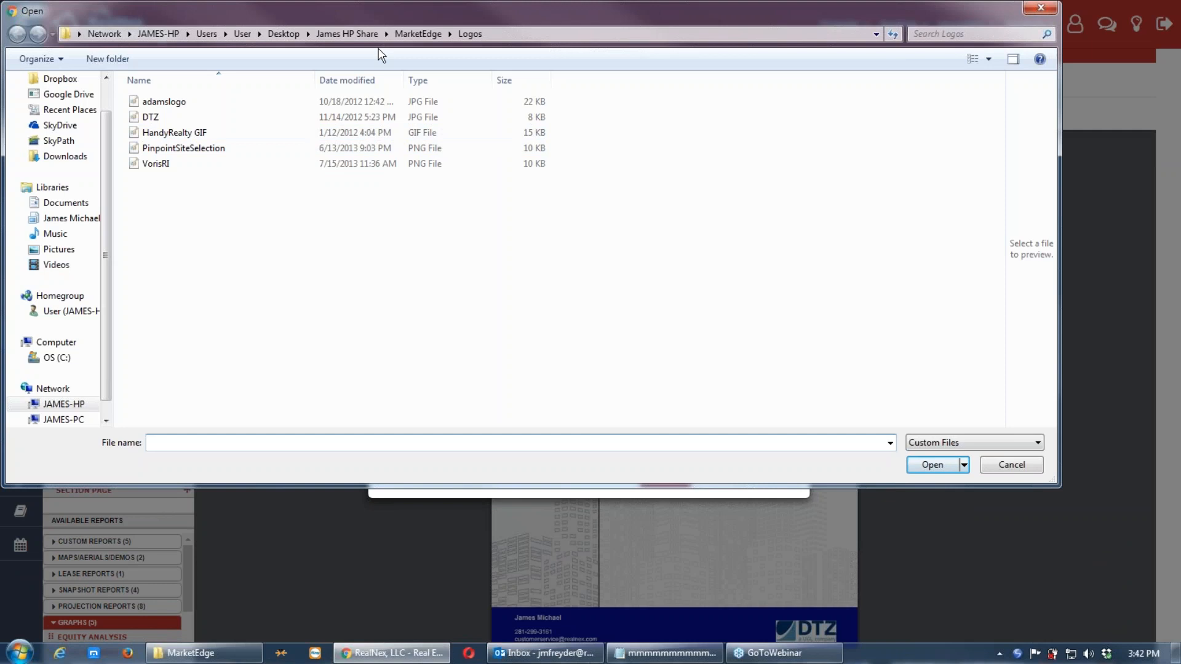
click(416, 36)
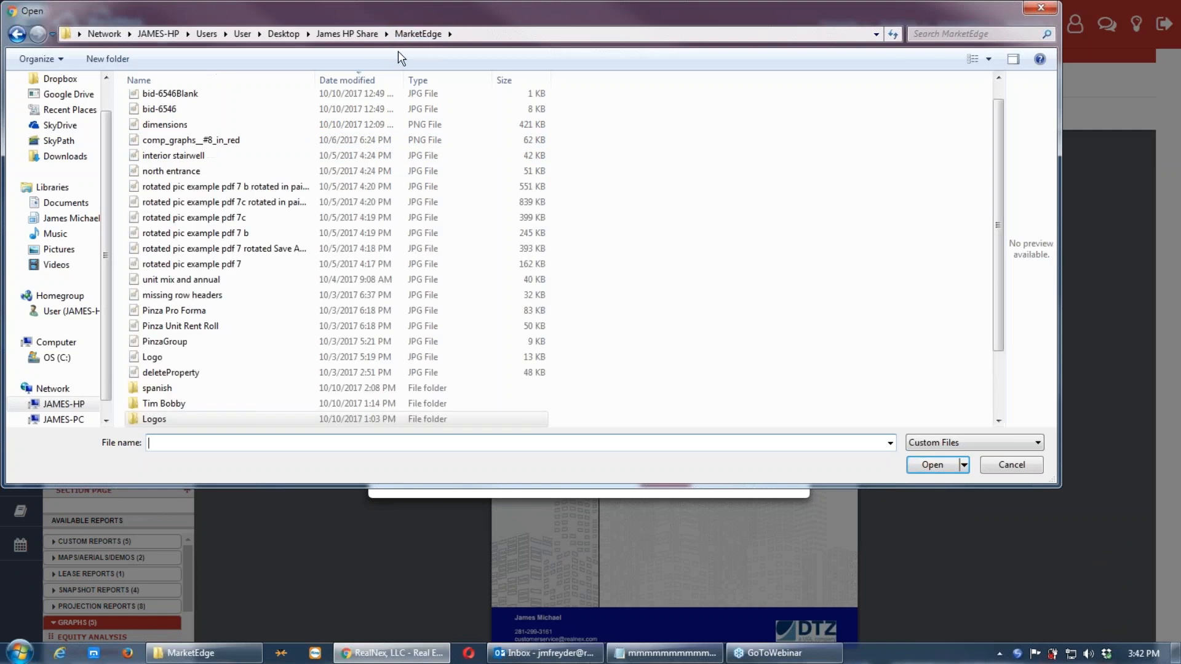
click(180, 390)
scroll(178, 392, down, 2)
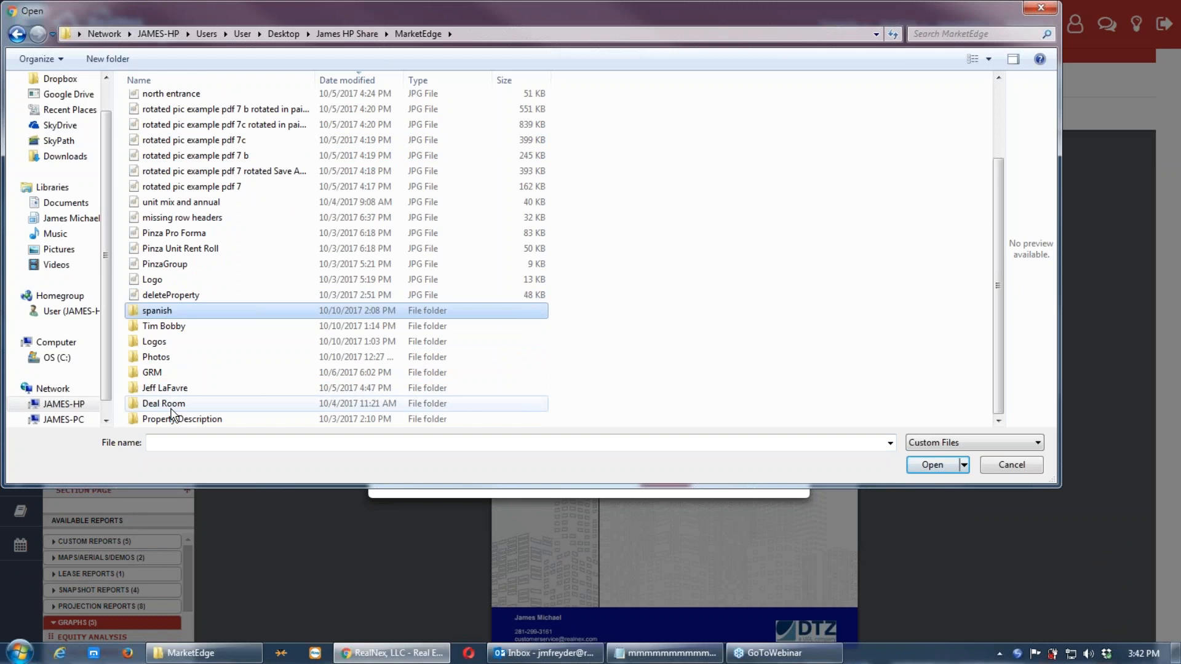
double_click(157, 357)
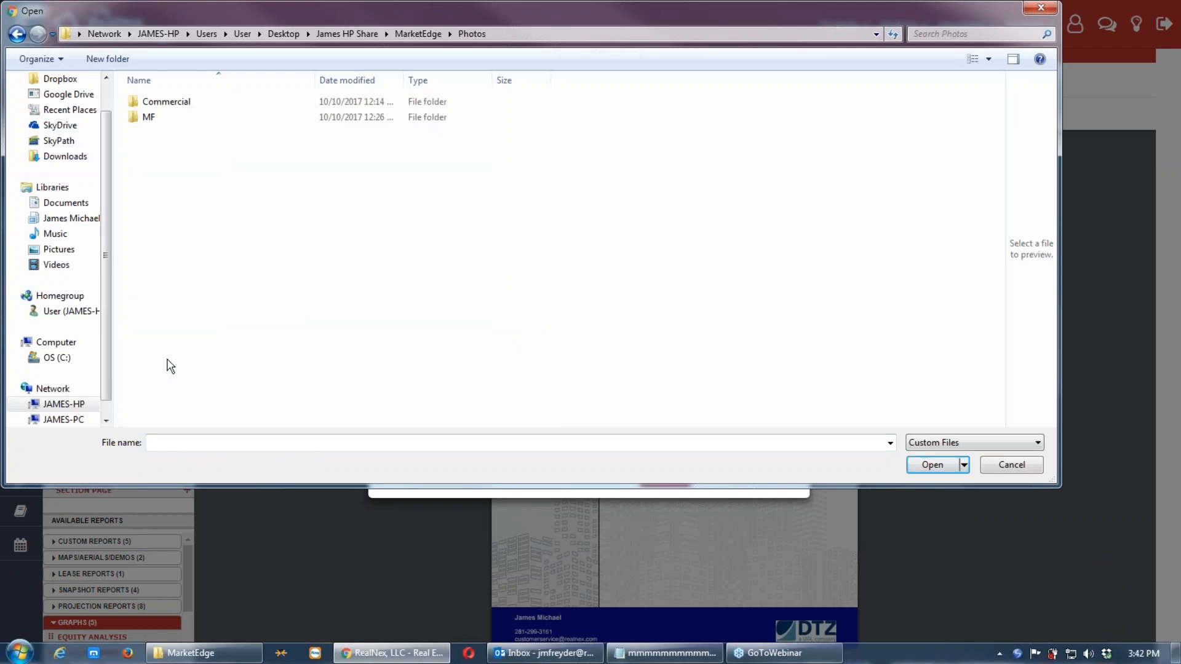
double_click(170, 118)
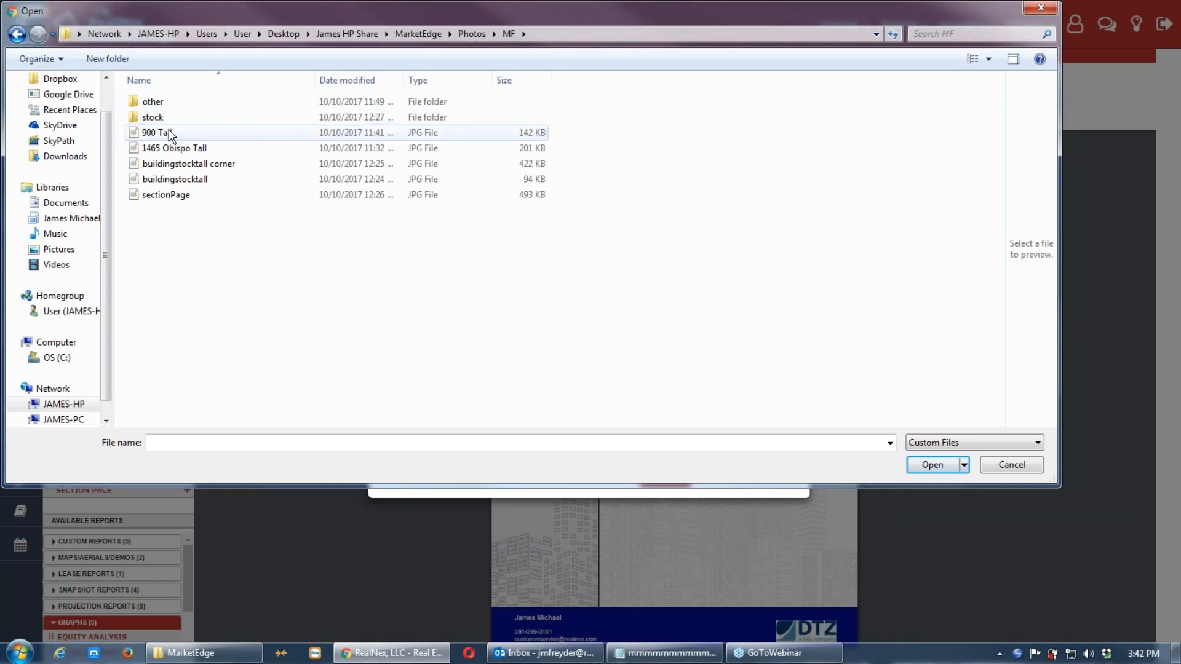
- Look through the candidate images in the MF folder and its other and stock subfolders
click(170, 133)
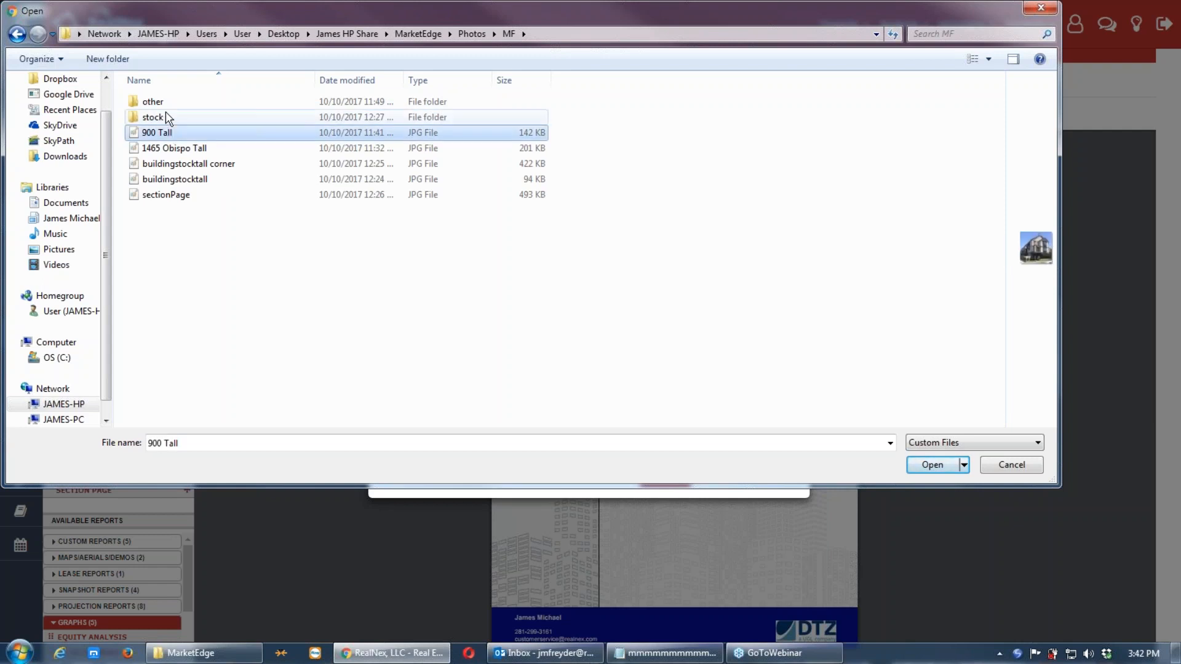
double_click(166, 105)
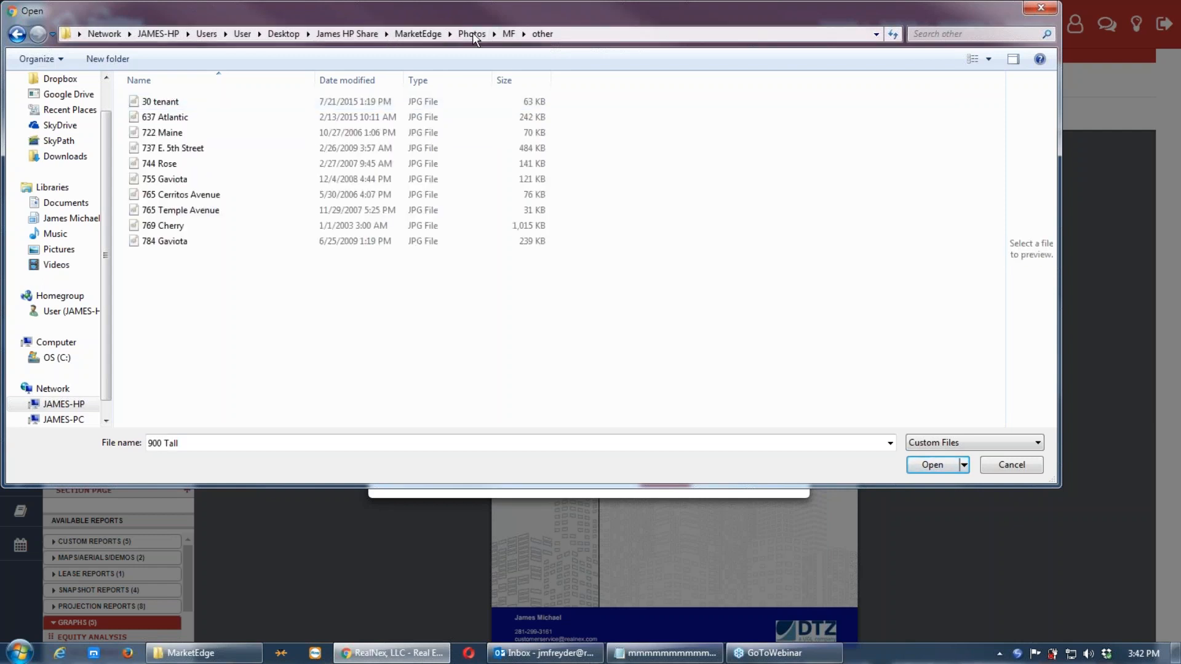
click(508, 33)
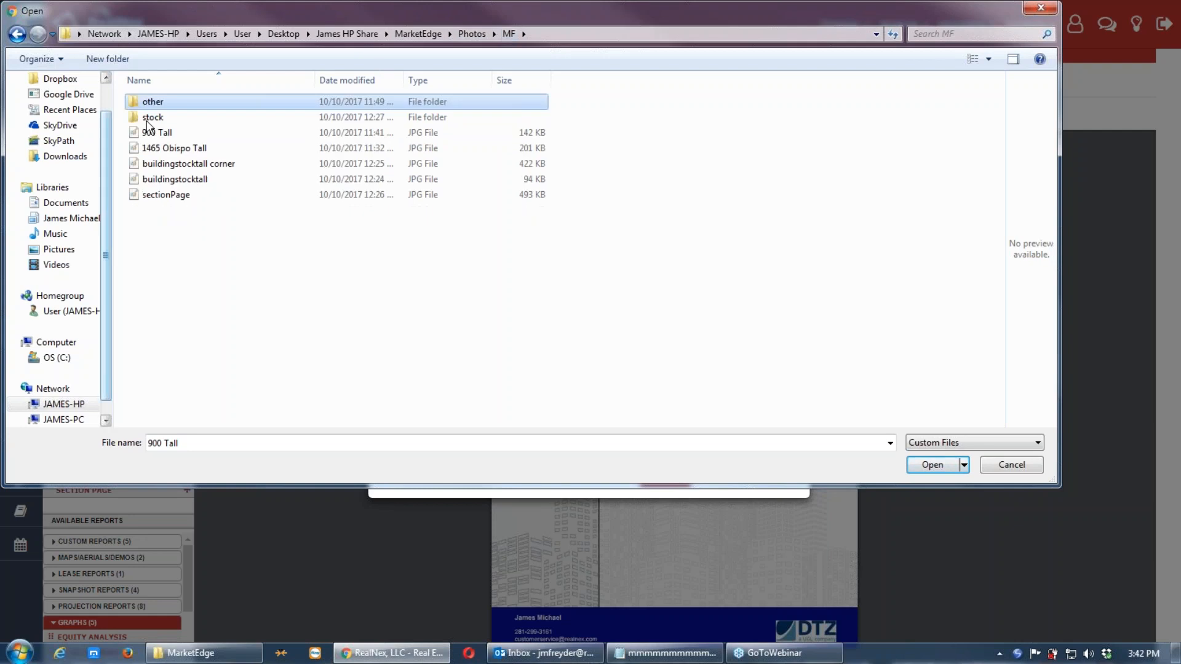
double_click(162, 117)
click(164, 118)
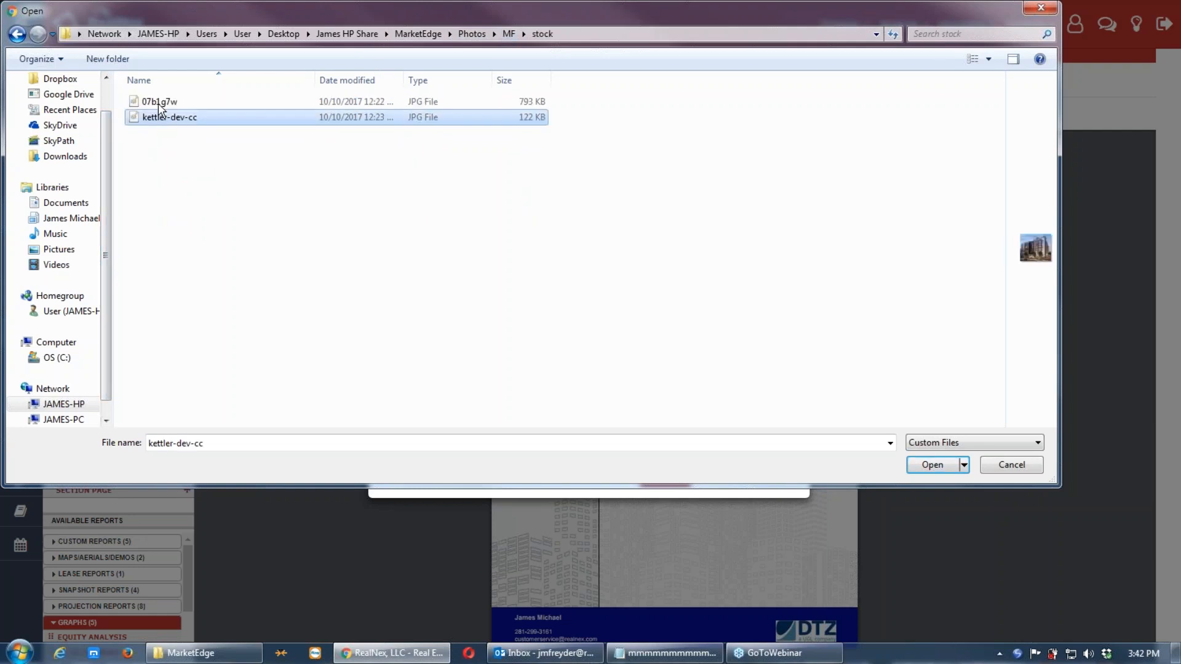
click(159, 106)
click(162, 118)
click(502, 33)
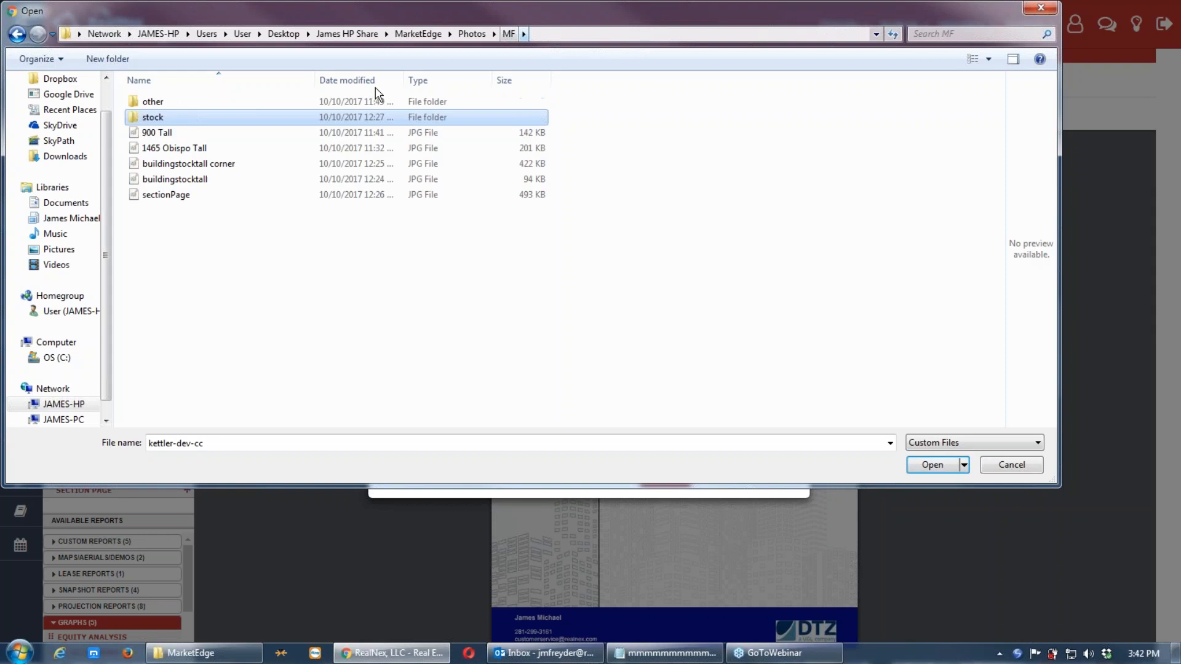
- Upload the 900 Tall image as the custom section graphic and close the global section settings
click(181, 148)
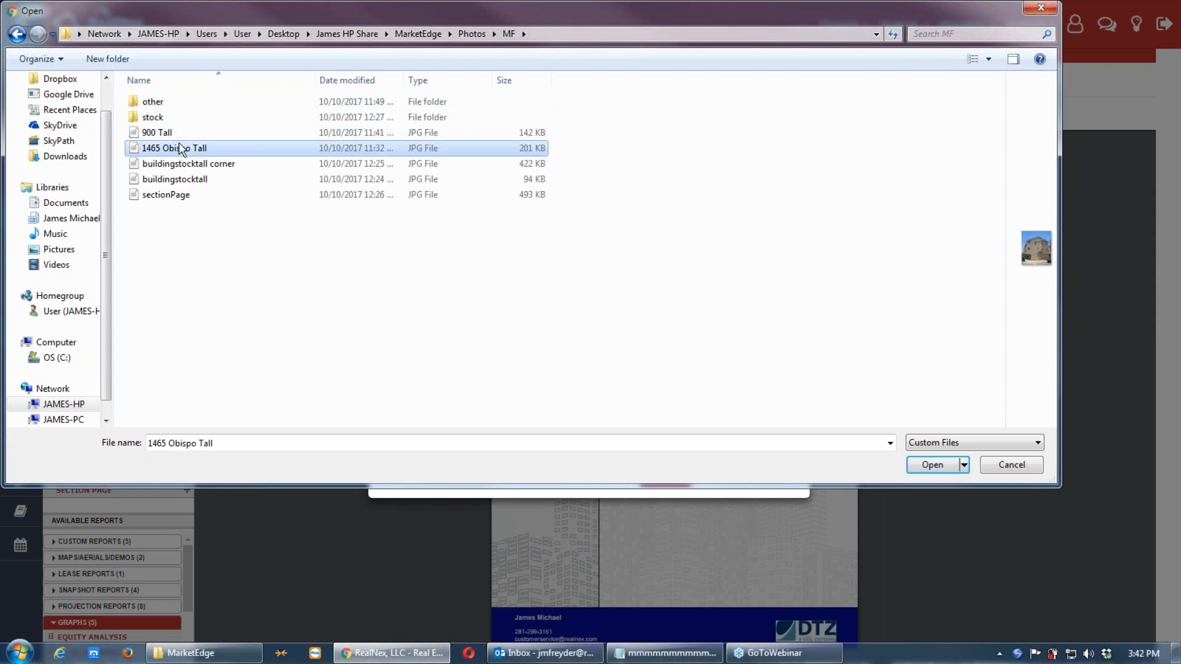
click(175, 134)
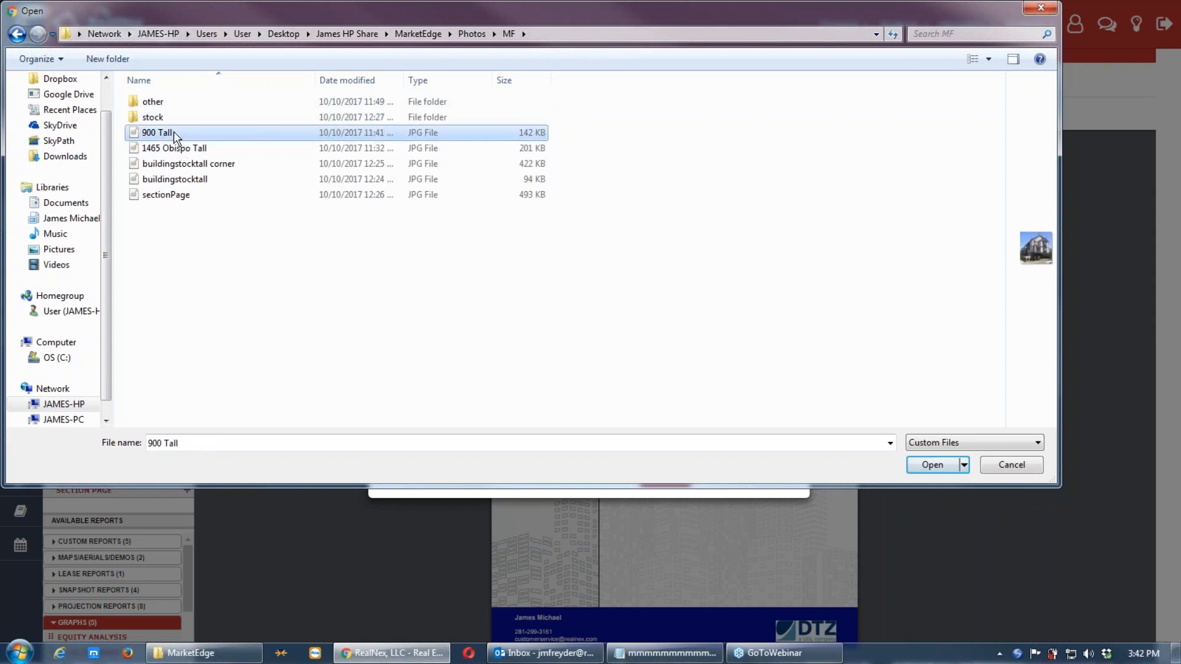
click(930, 466)
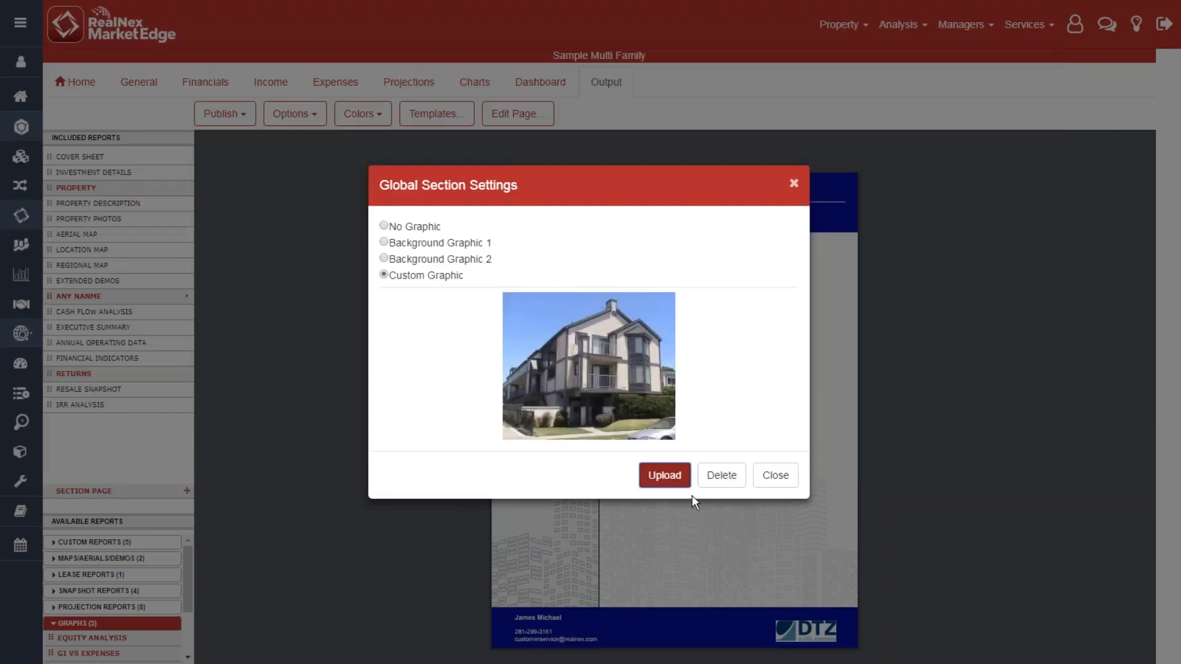
click(778, 476)
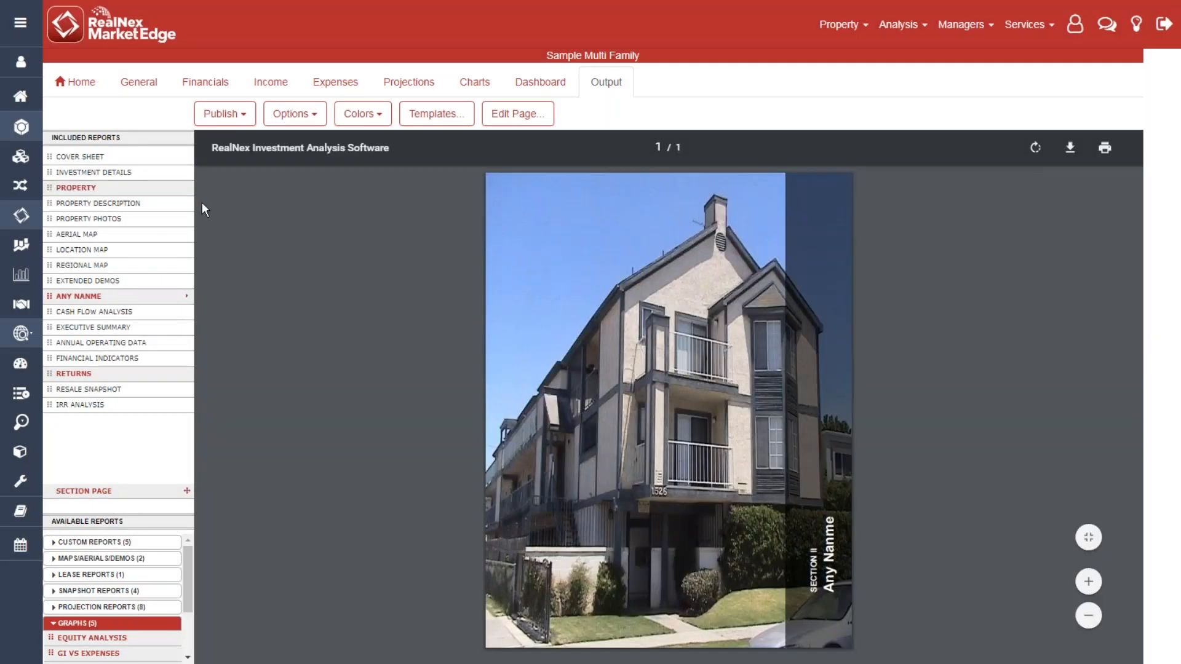
- Change the cover sheet's layout to Full Page Photo after checking its bullet points
click(114, 161)
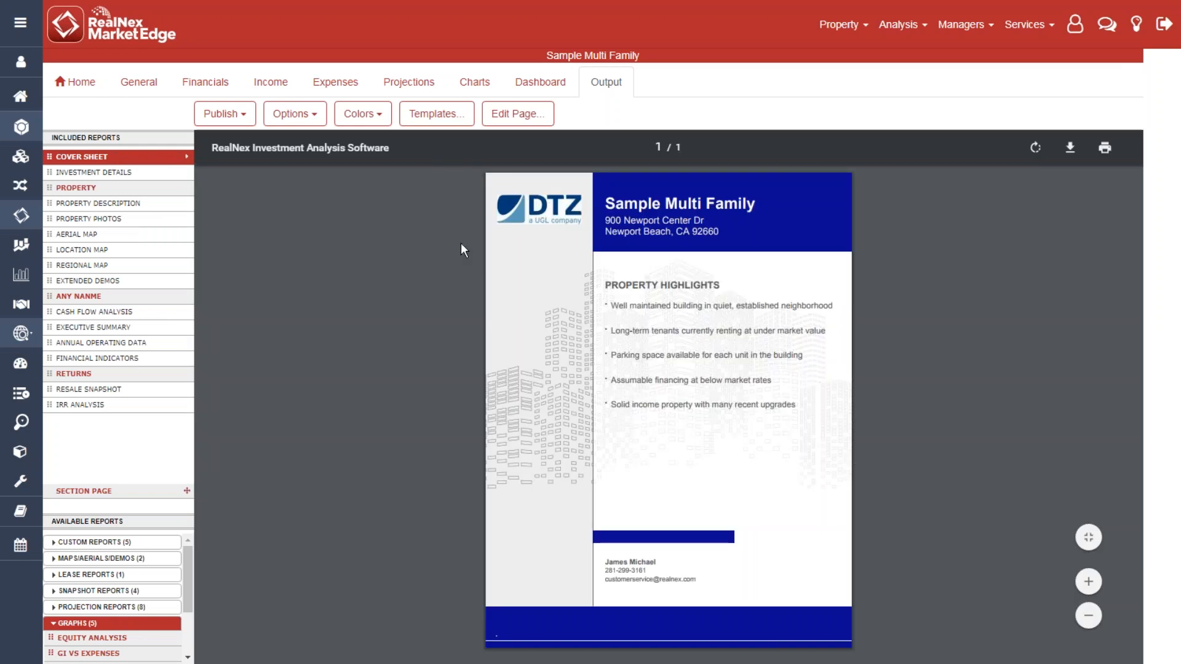
click(521, 122)
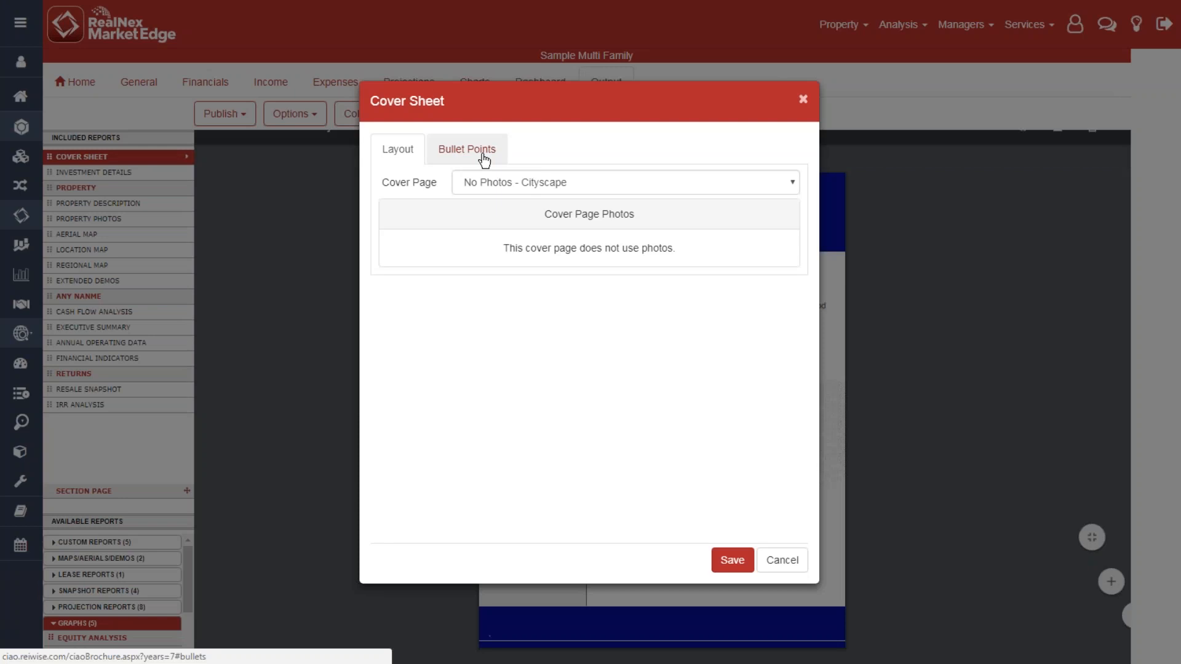
click(485, 158)
click(407, 152)
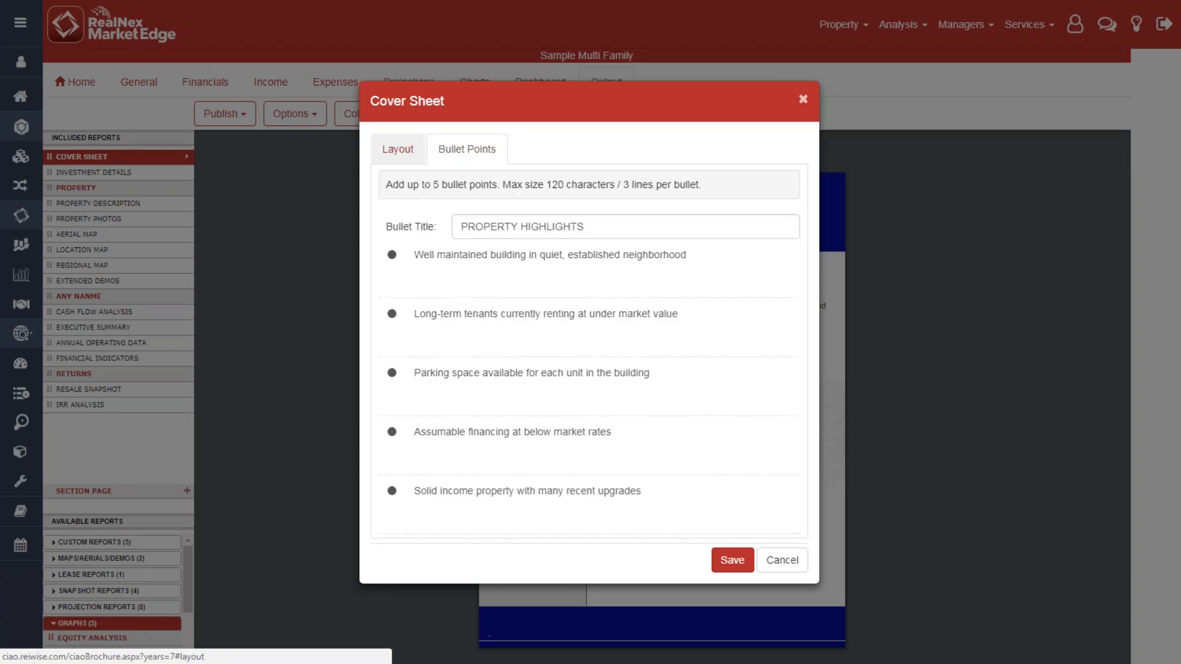
click(492, 186)
click(496, 197)
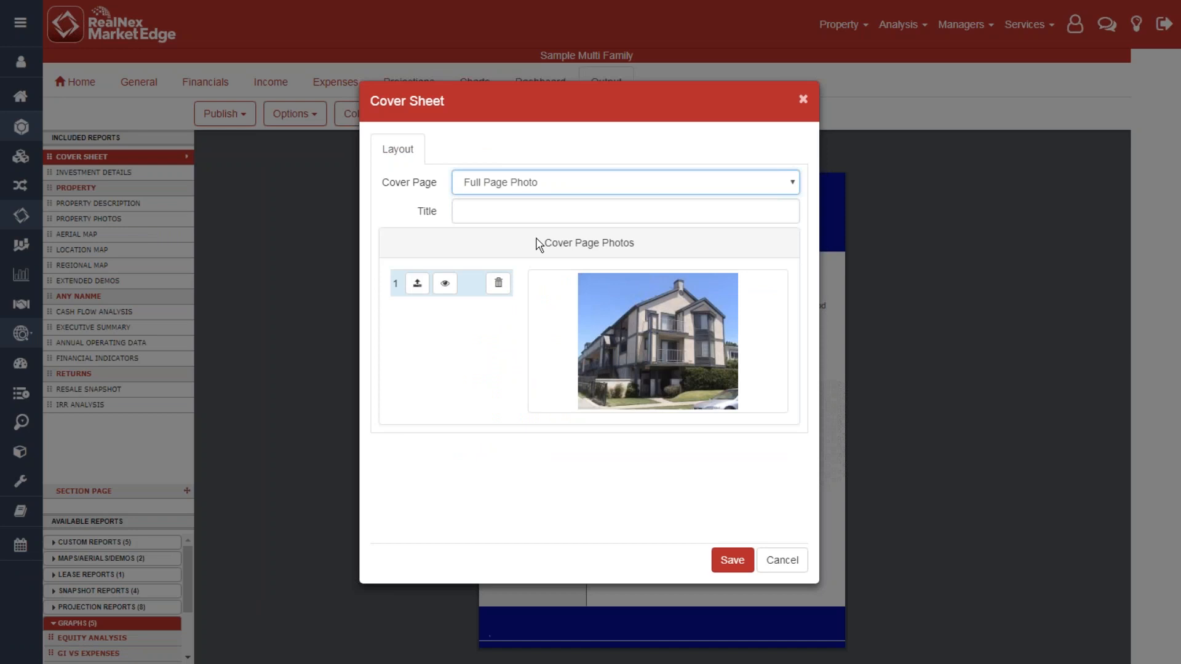
- Title the cover sheet "Cover Page Photos" by copying the photo section's heading, and save the cover sheet
triple_click(606, 242)
key(ctrl+c)
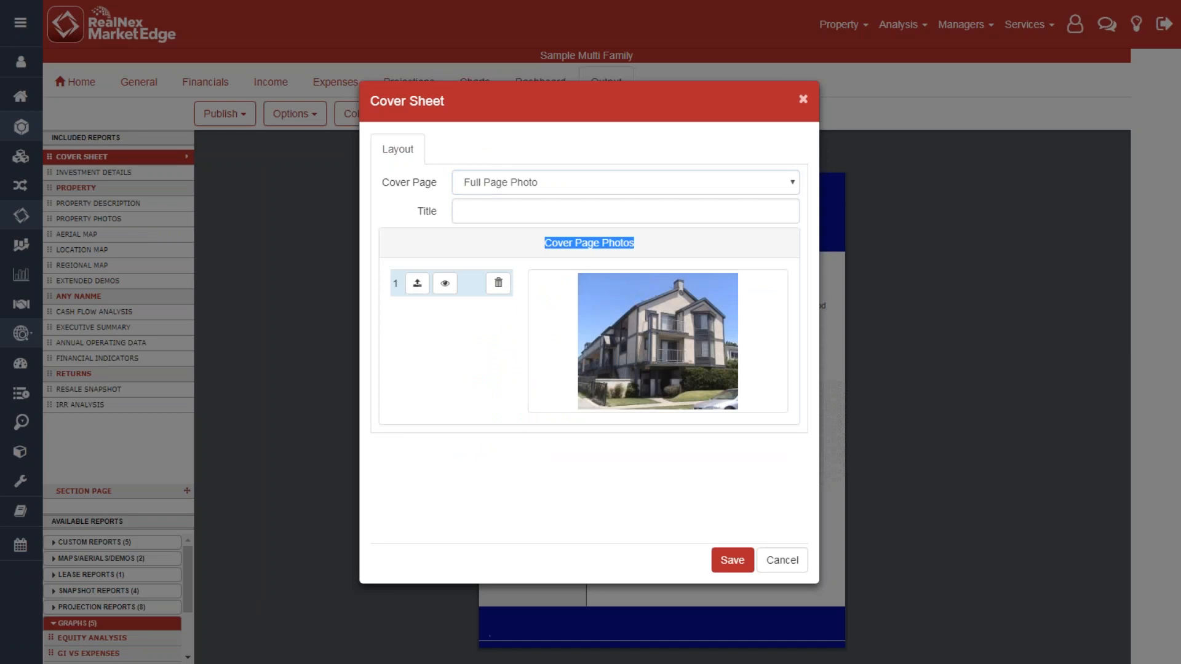
click(534, 211)
key(ctrl+v)
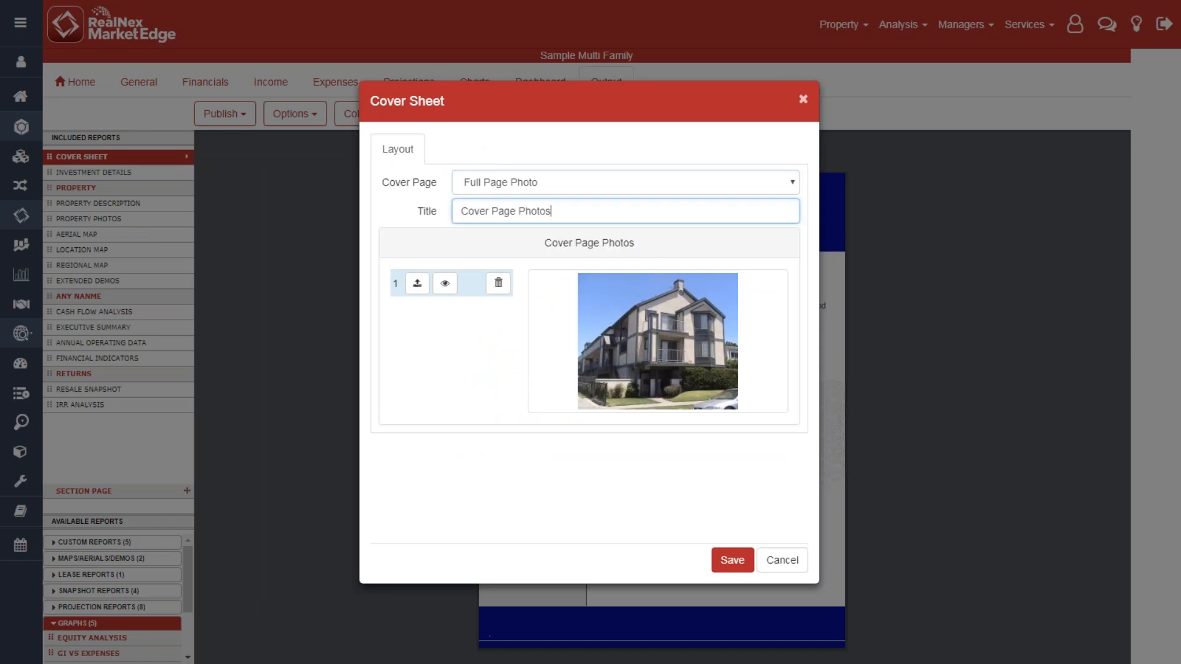
click(741, 562)
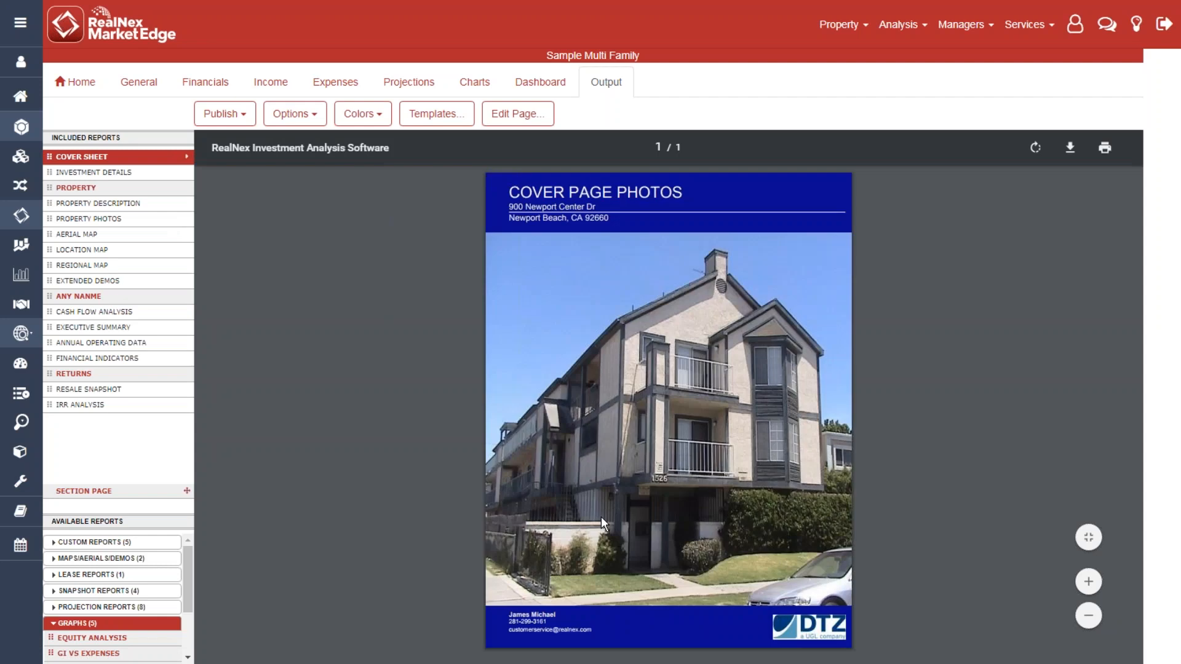
- Preview the Investment Details report and look over the output options and report colors
click(147, 173)
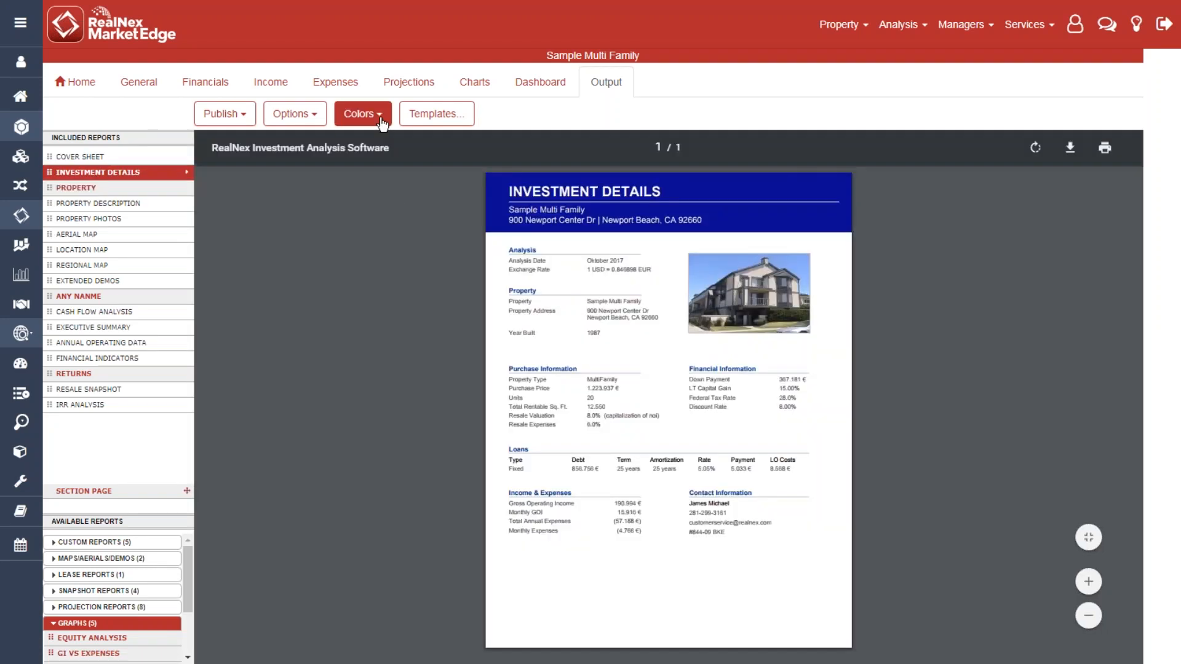
click(311, 122)
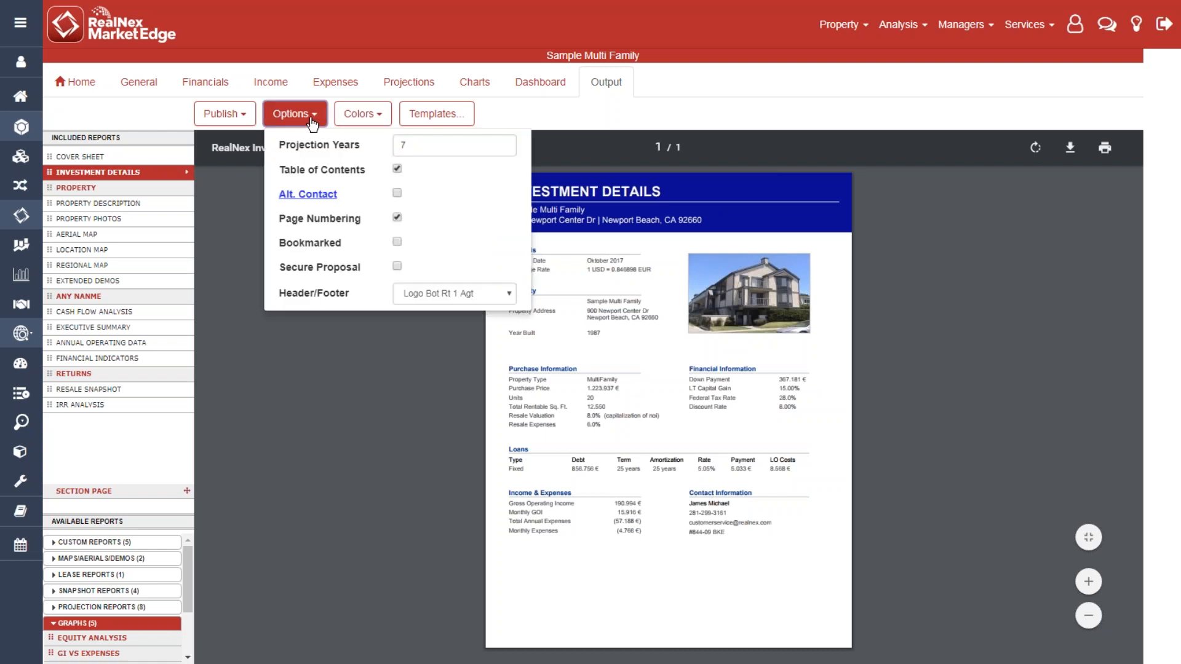
click(311, 122)
click(366, 119)
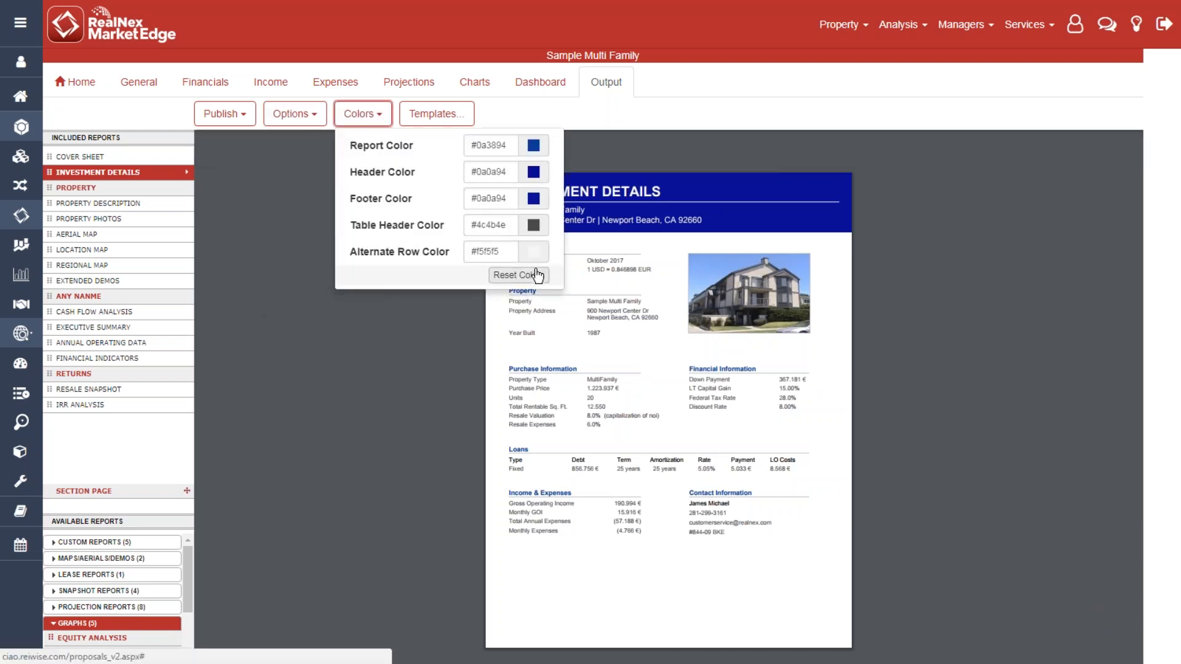
- Preview the Property section page, close the color settings, and return to the Investment Details report
click(123, 188)
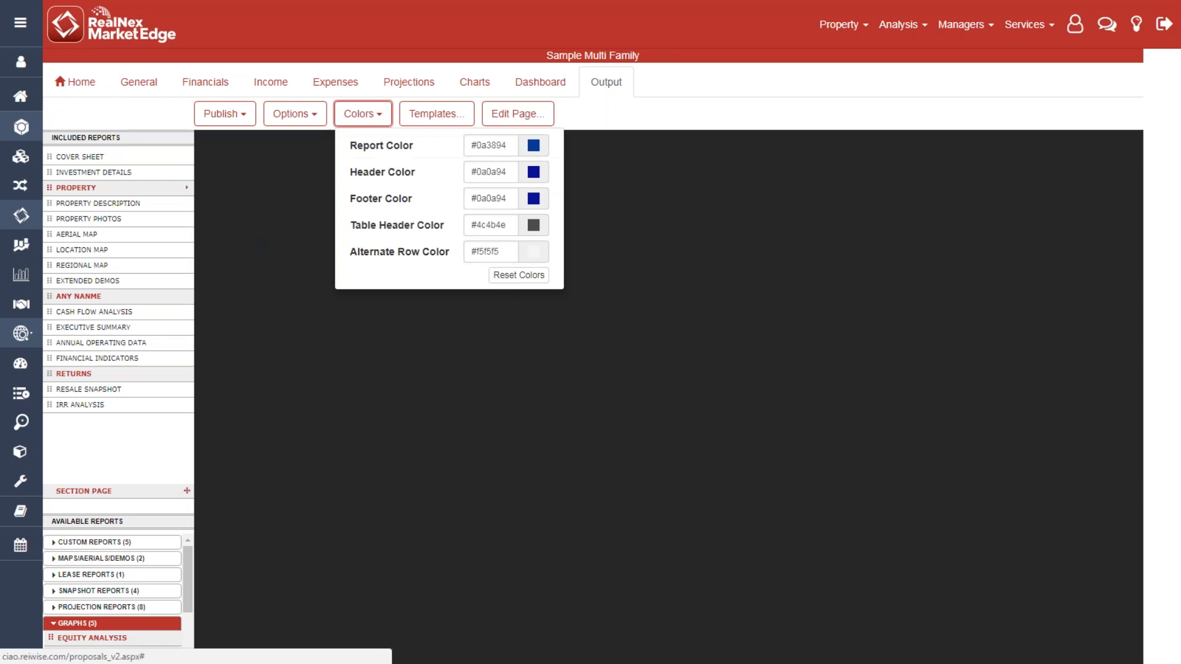
click(375, 114)
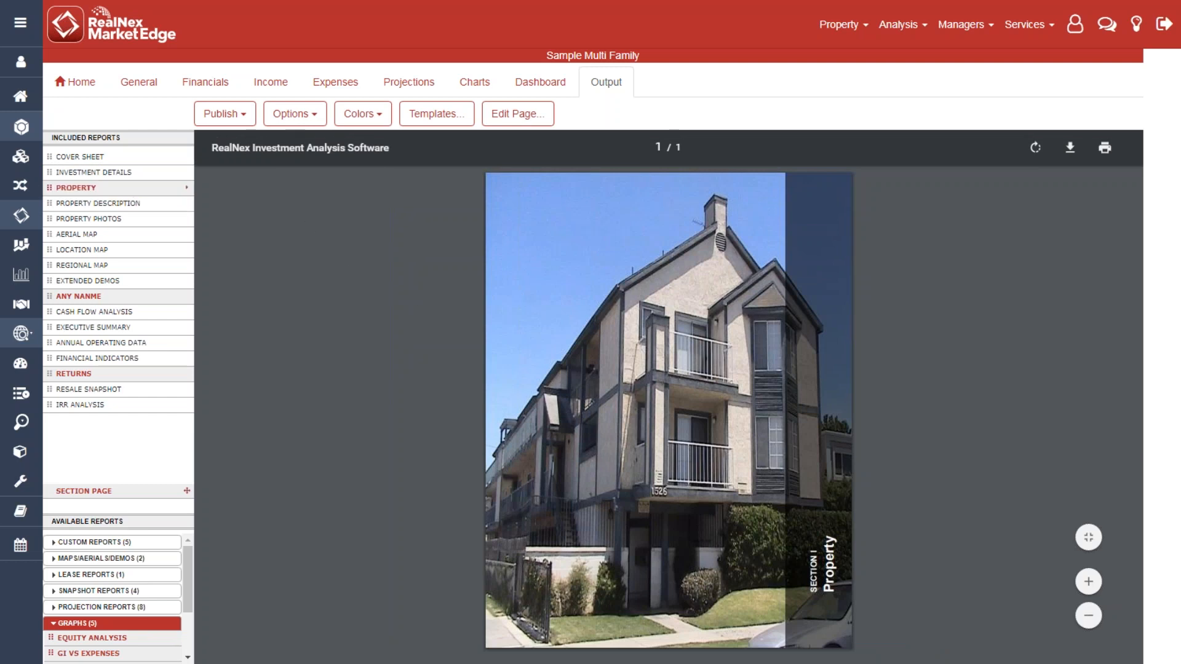
click(129, 171)
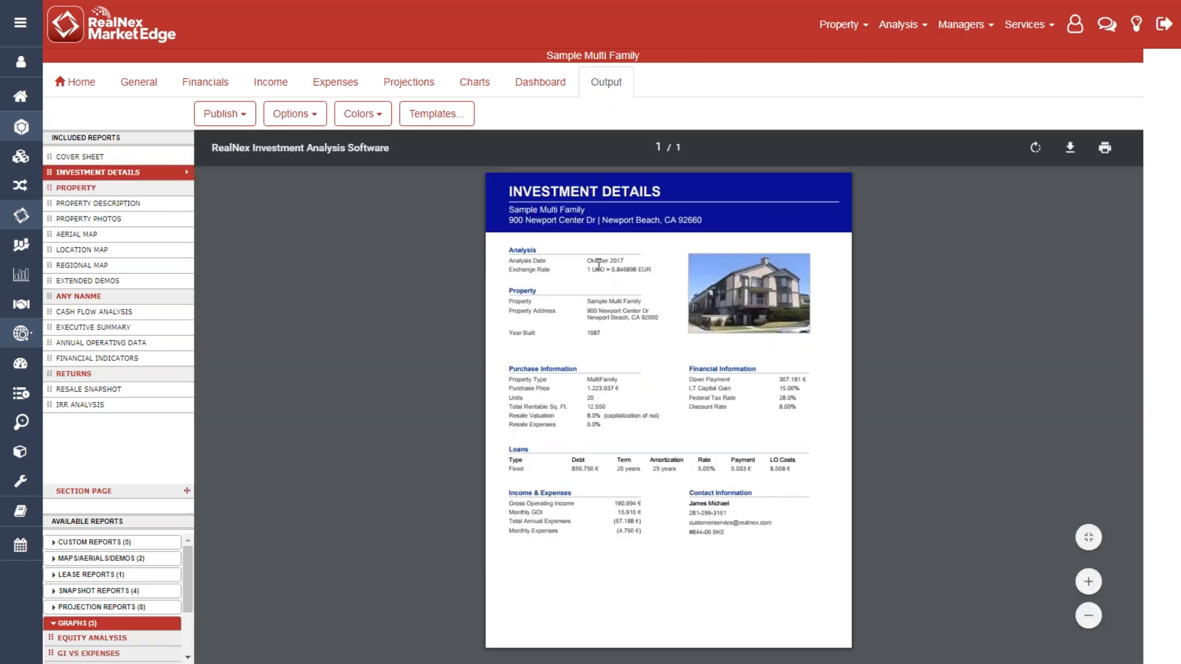
- Preview the Property Description report and review the available publishing choices
click(240, 120)
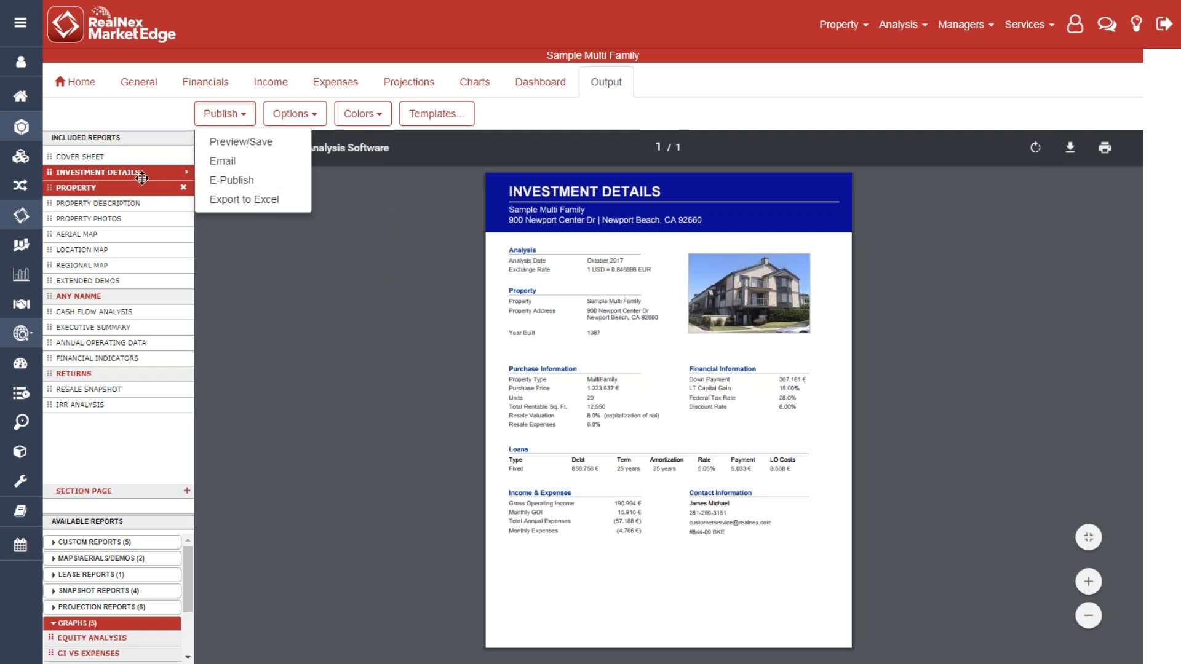
click(114, 205)
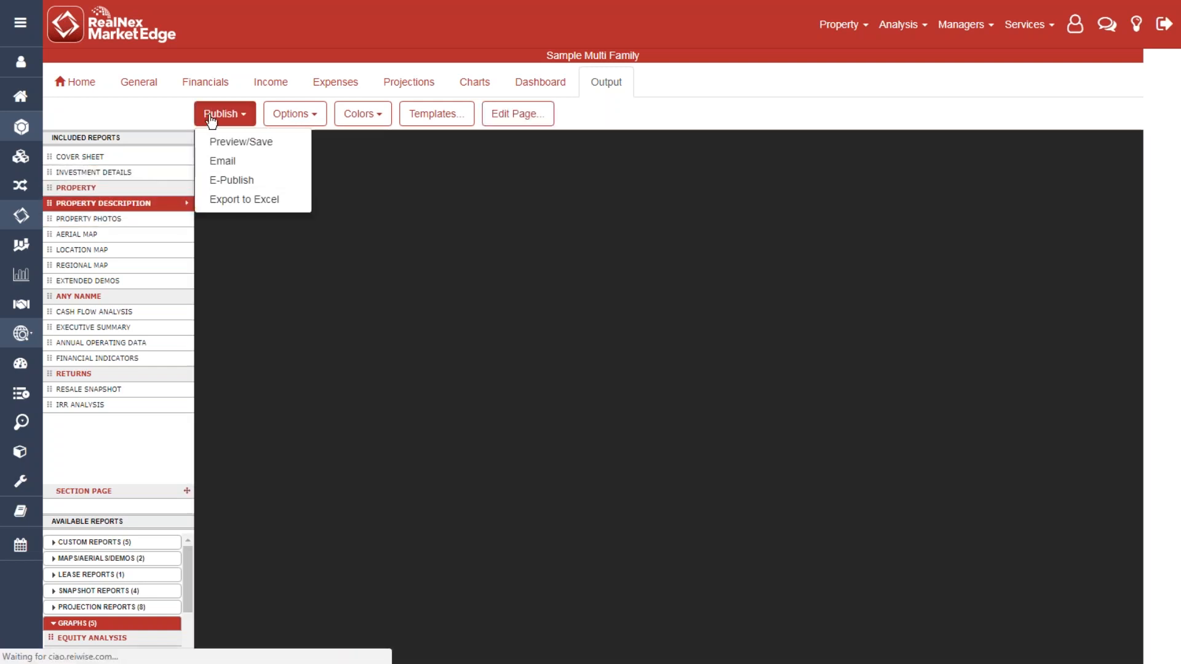
click(211, 117)
click(211, 117)
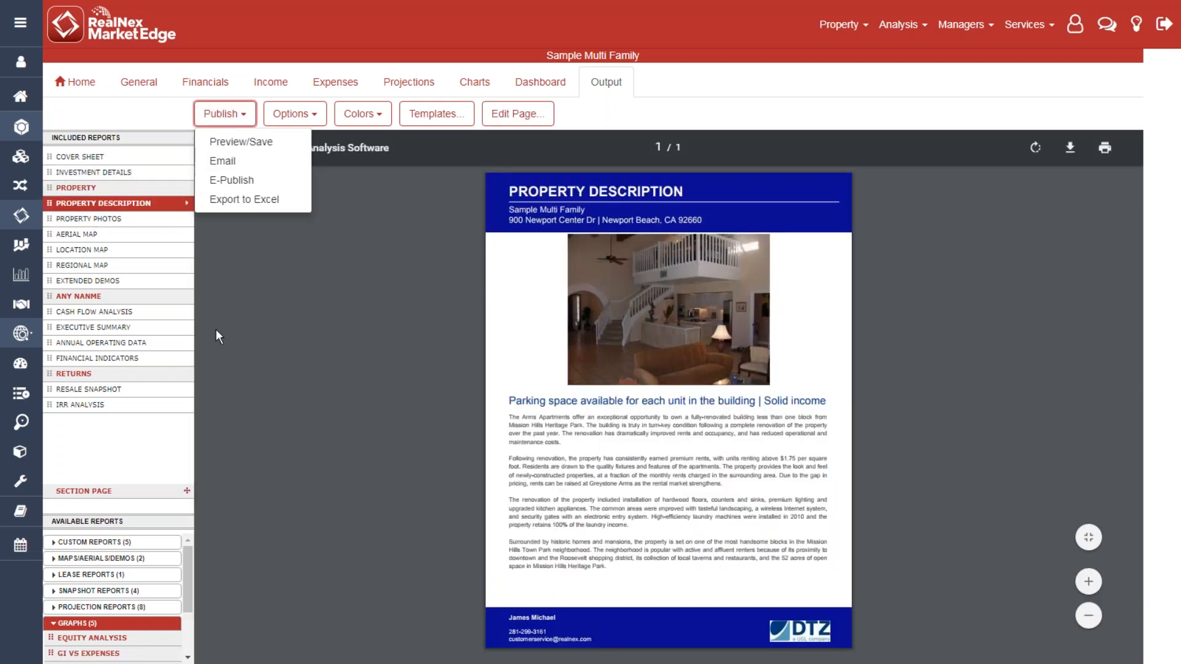
click(232, 115)
- Review the output options and color settings again from the Property Description report
click(295, 114)
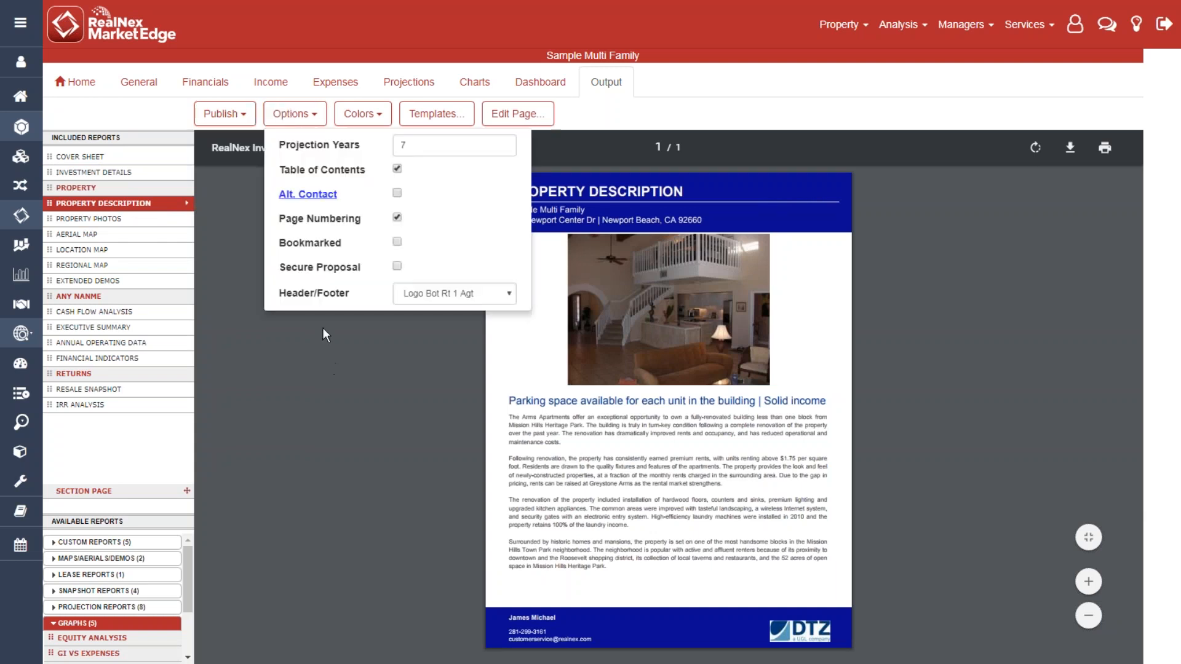
click(296, 114)
click(376, 117)
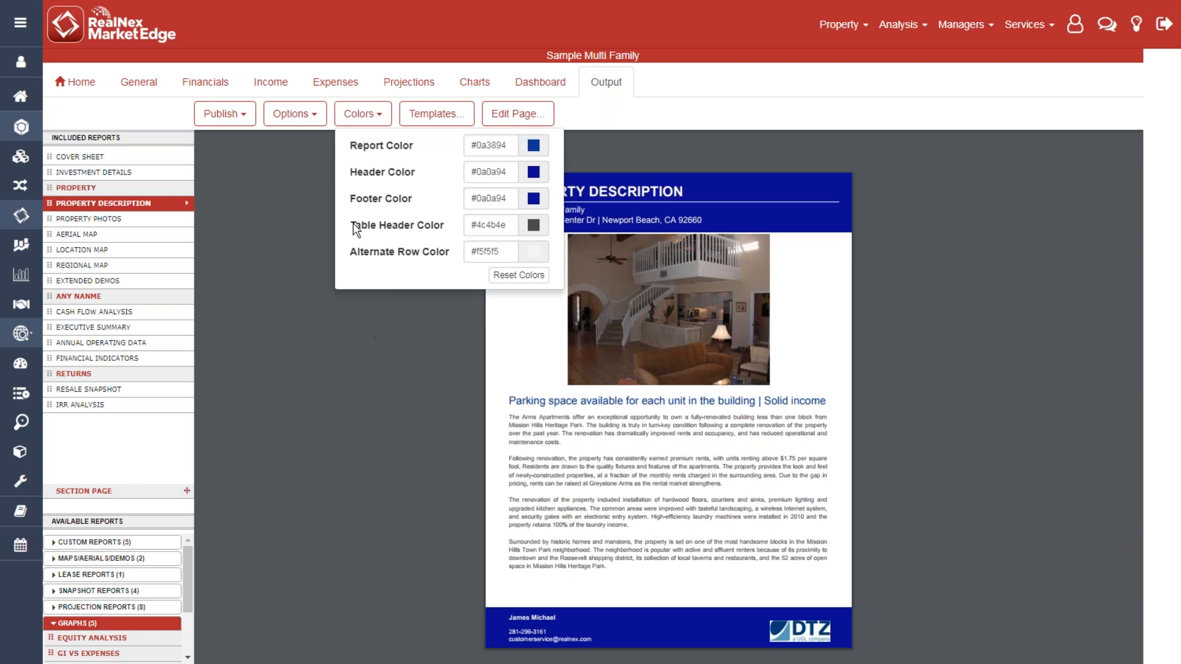
click(360, 117)
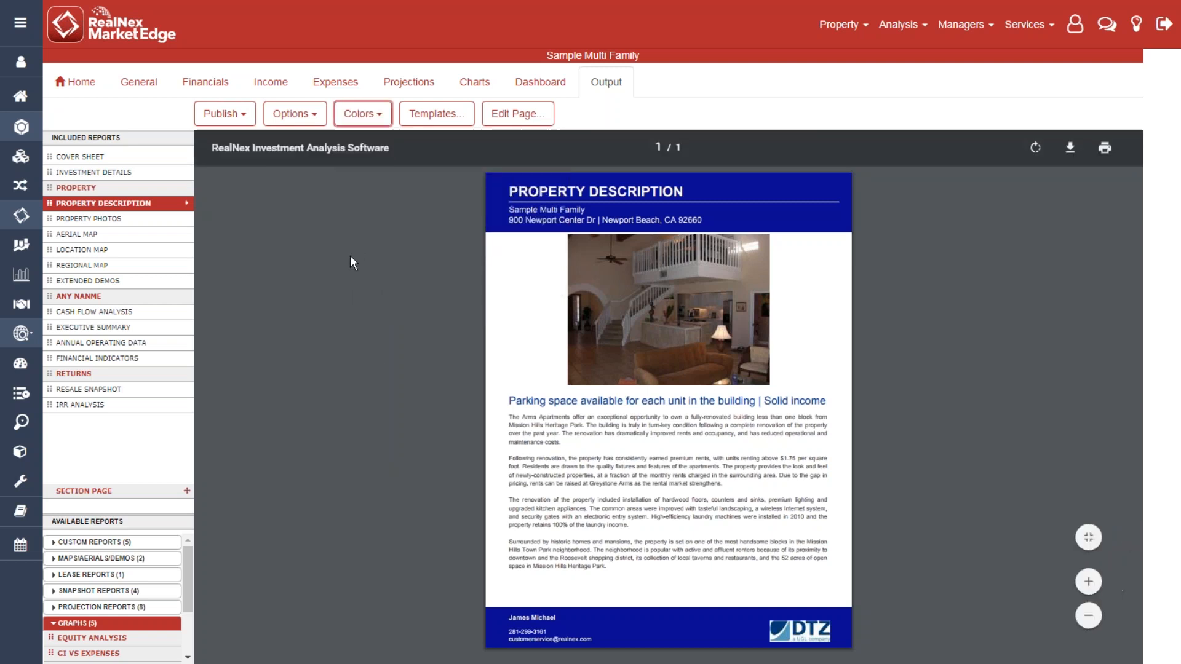
- Preview the Property Photos report and look over the publishing choices and available services
click(108, 222)
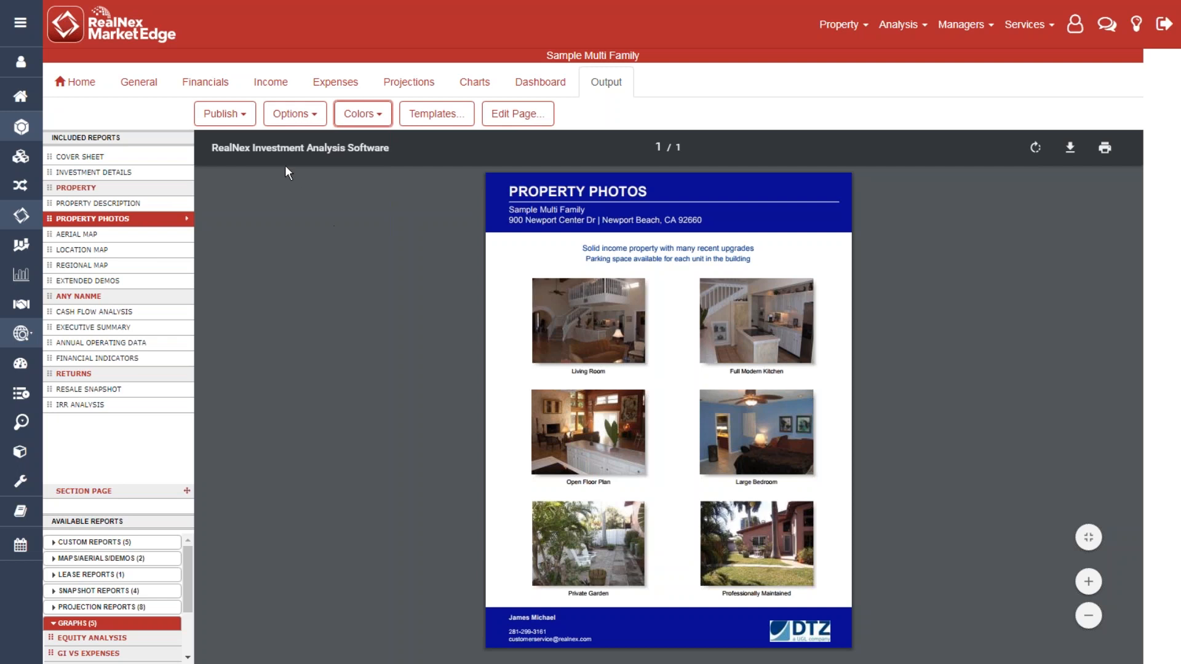
click(225, 114)
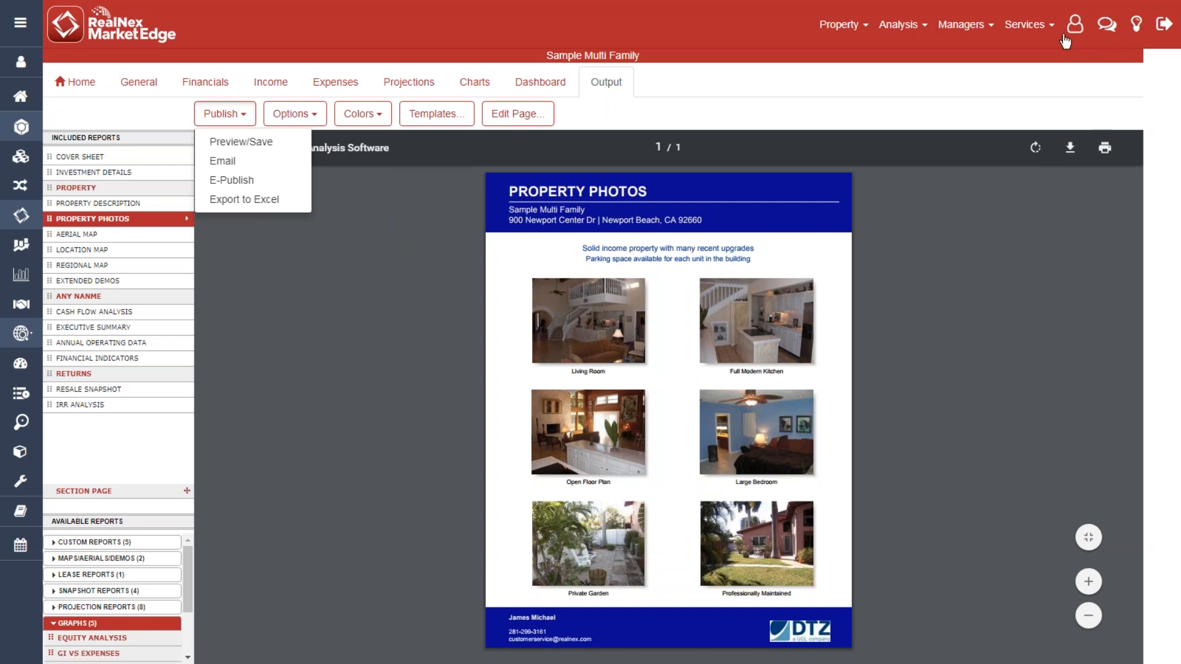
click(1039, 28)
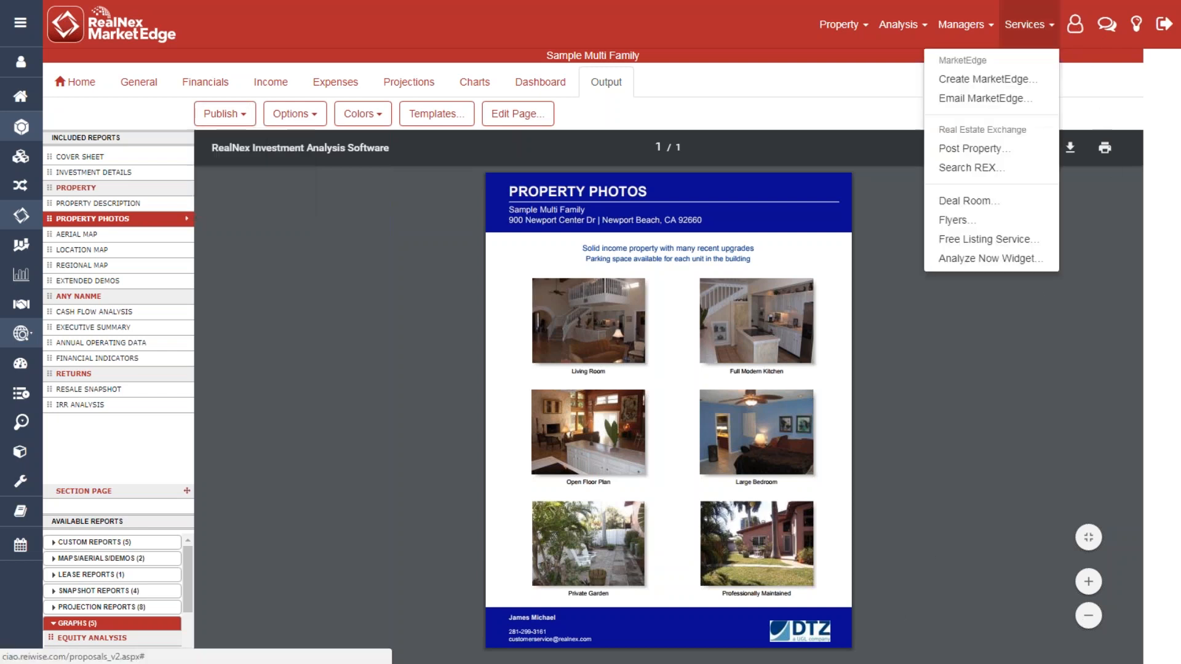
- Replace the company logo in the account settings with the VorisRI image from the MarketEdge Logos folder and save the settings
click(1075, 28)
click(1044, 62)
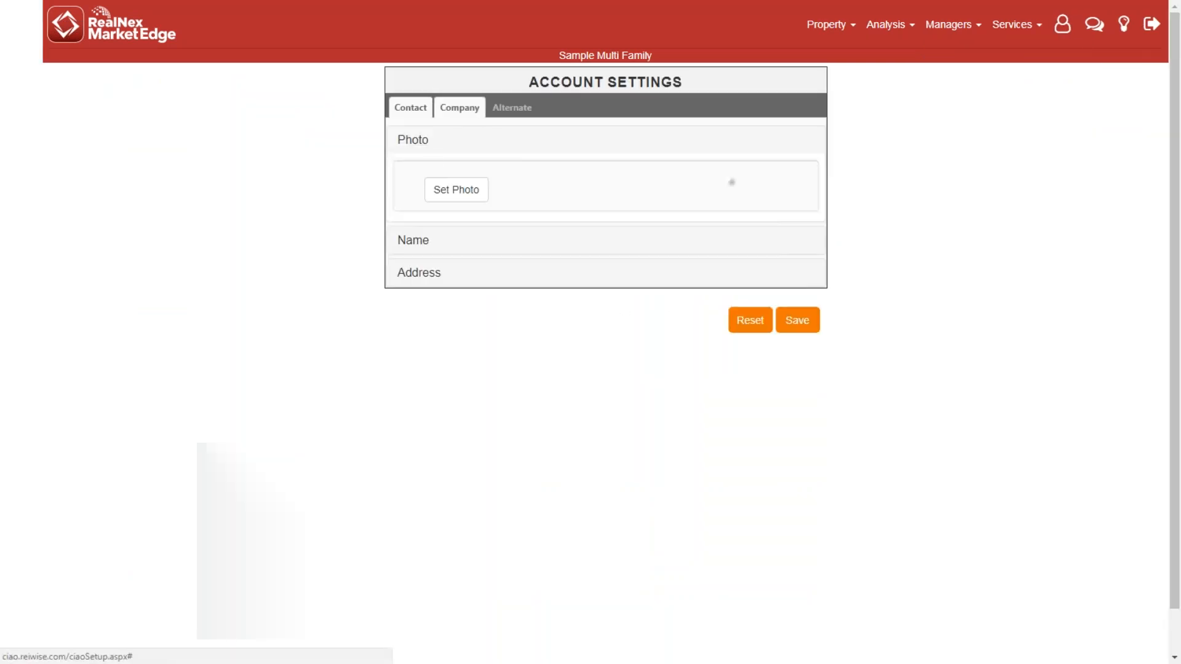
click(462, 111)
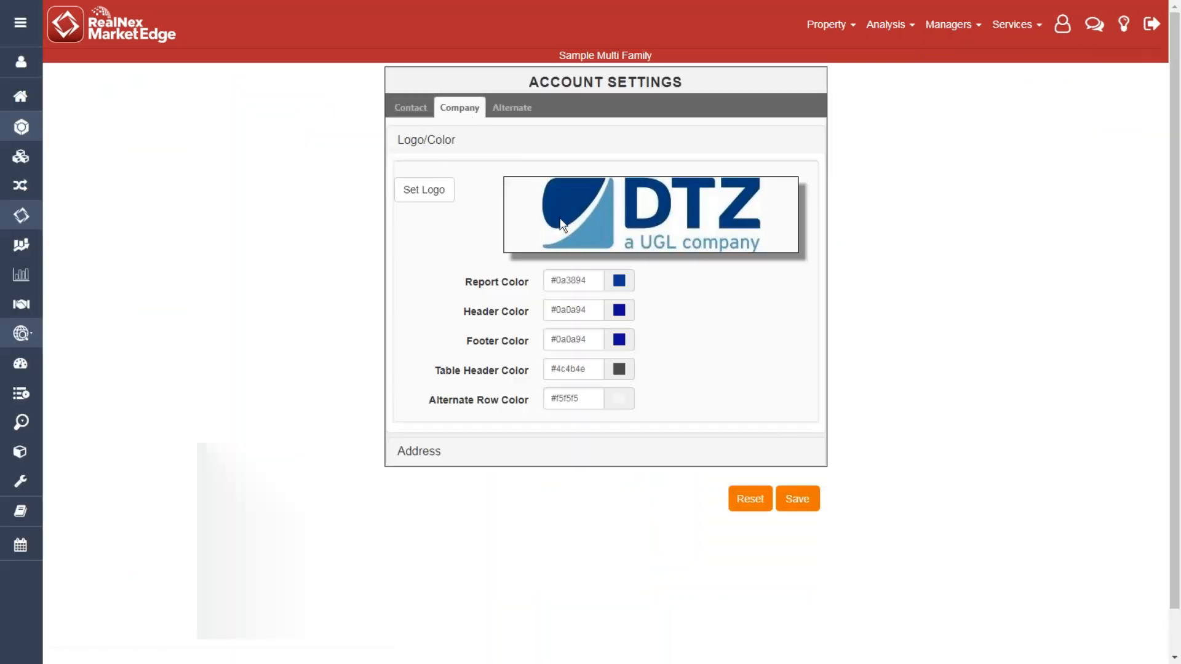
click(435, 192)
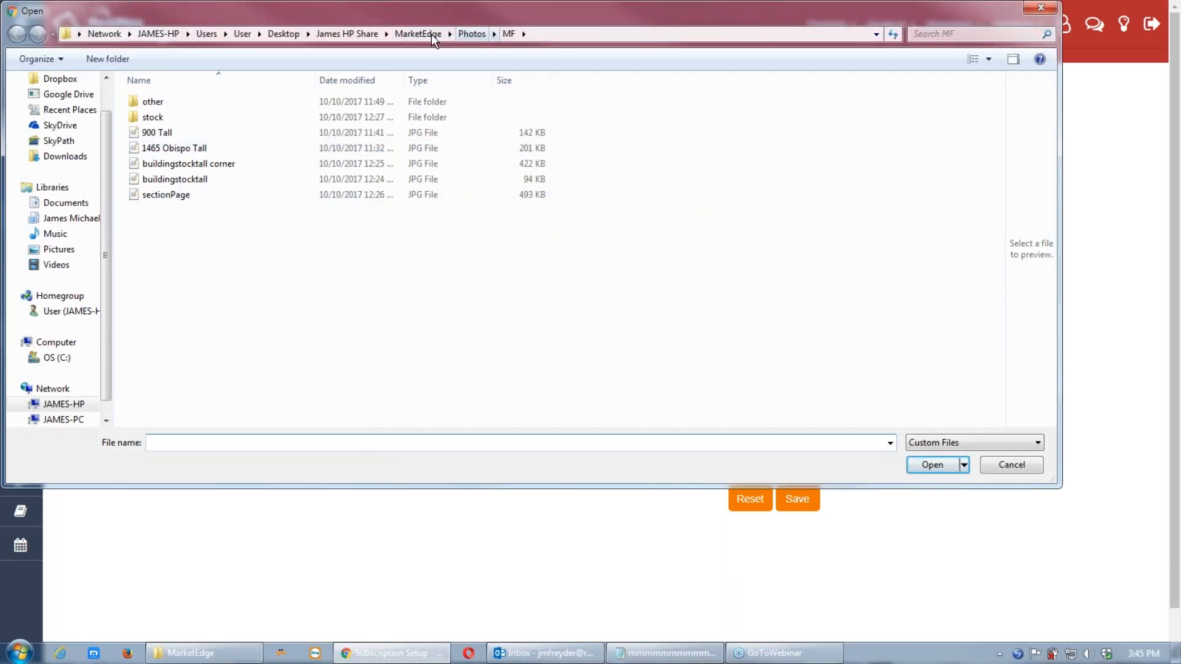
click(431, 35)
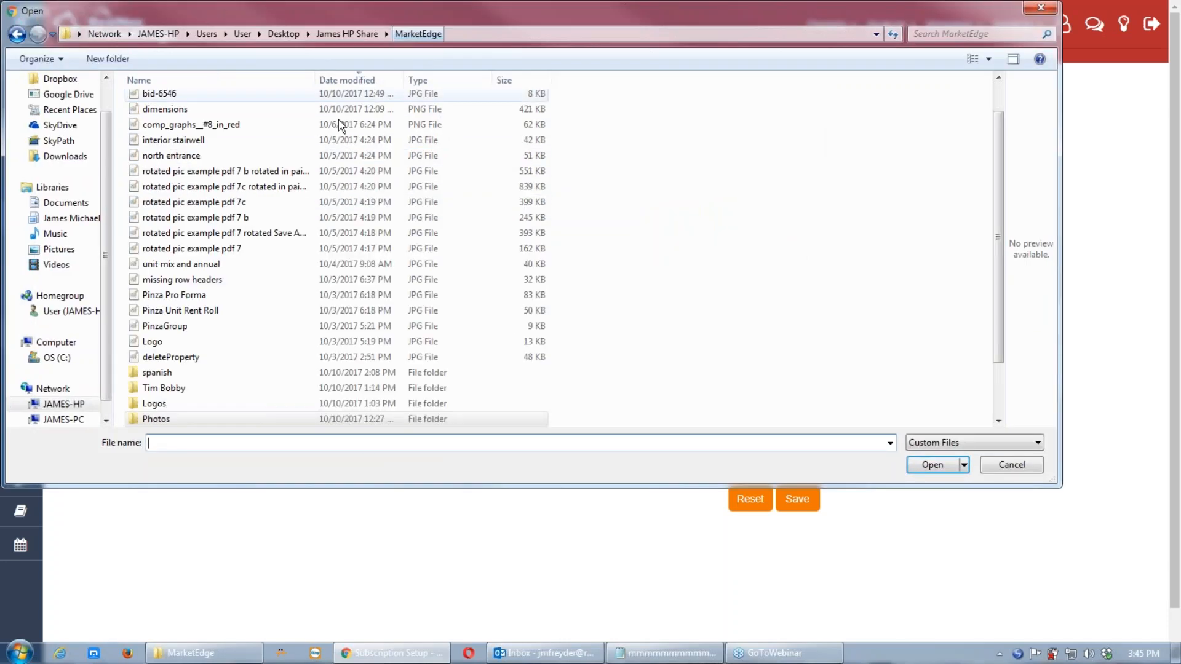
double_click(163, 404)
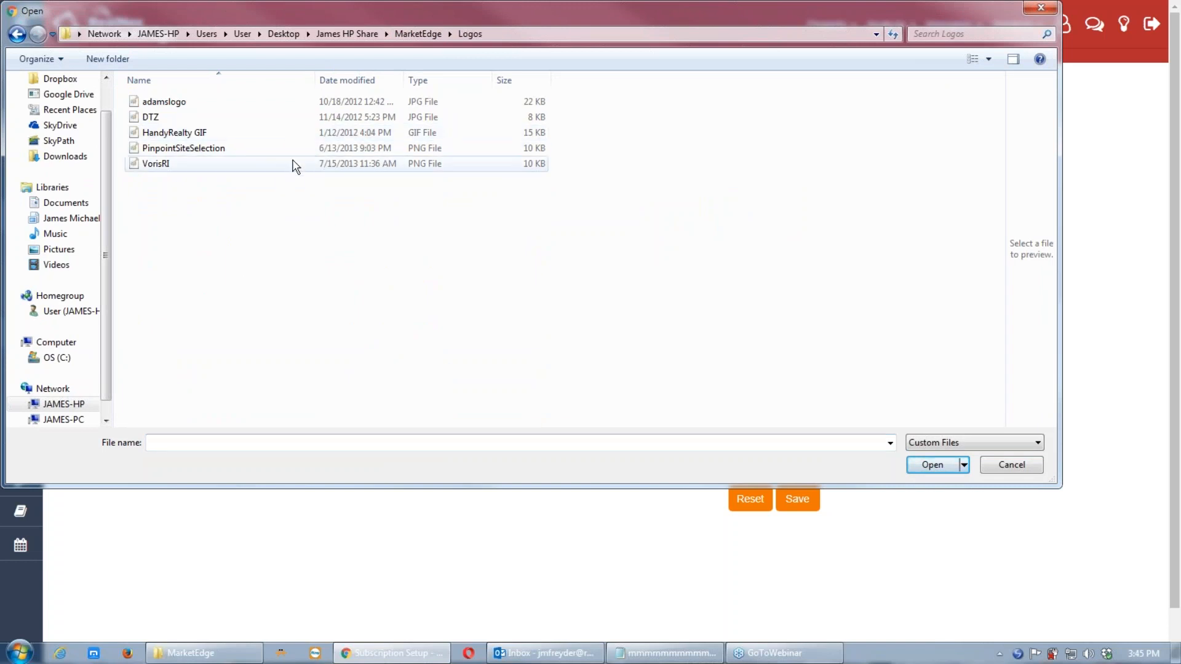
click(269, 167)
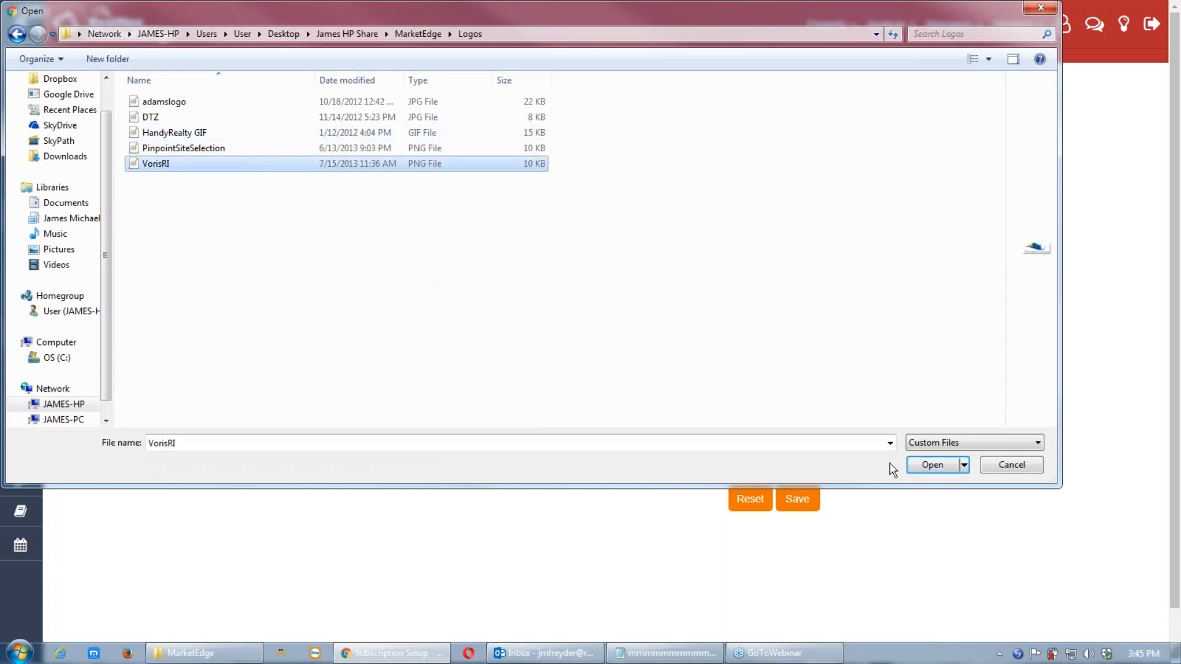
click(932, 466)
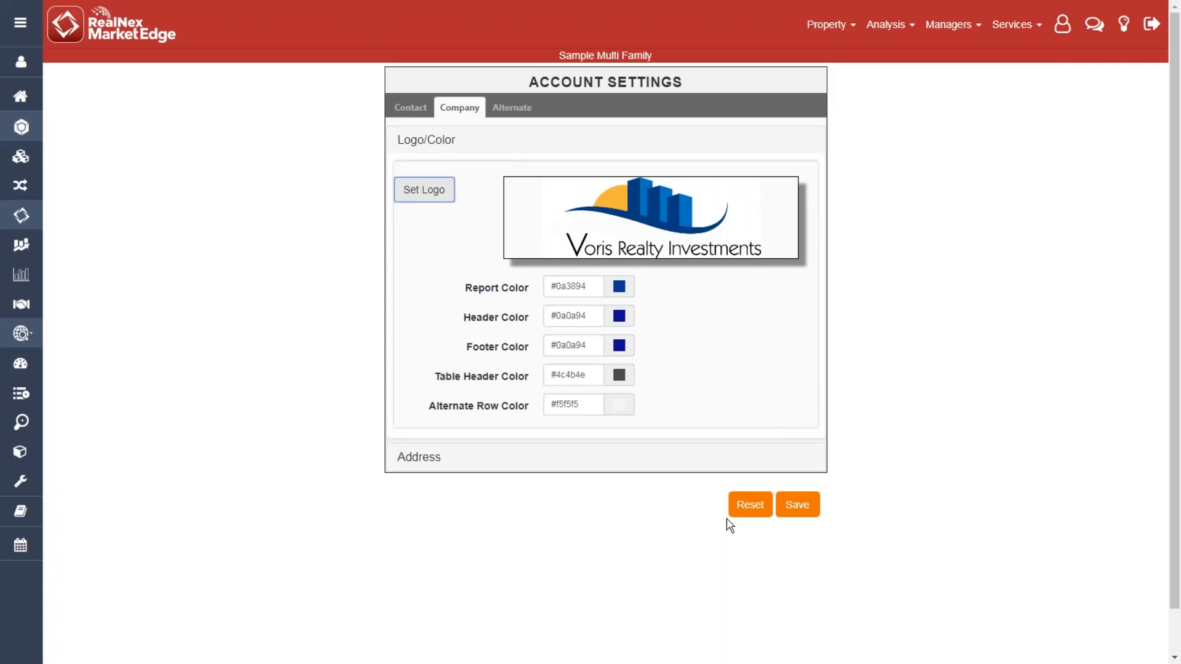
click(800, 512)
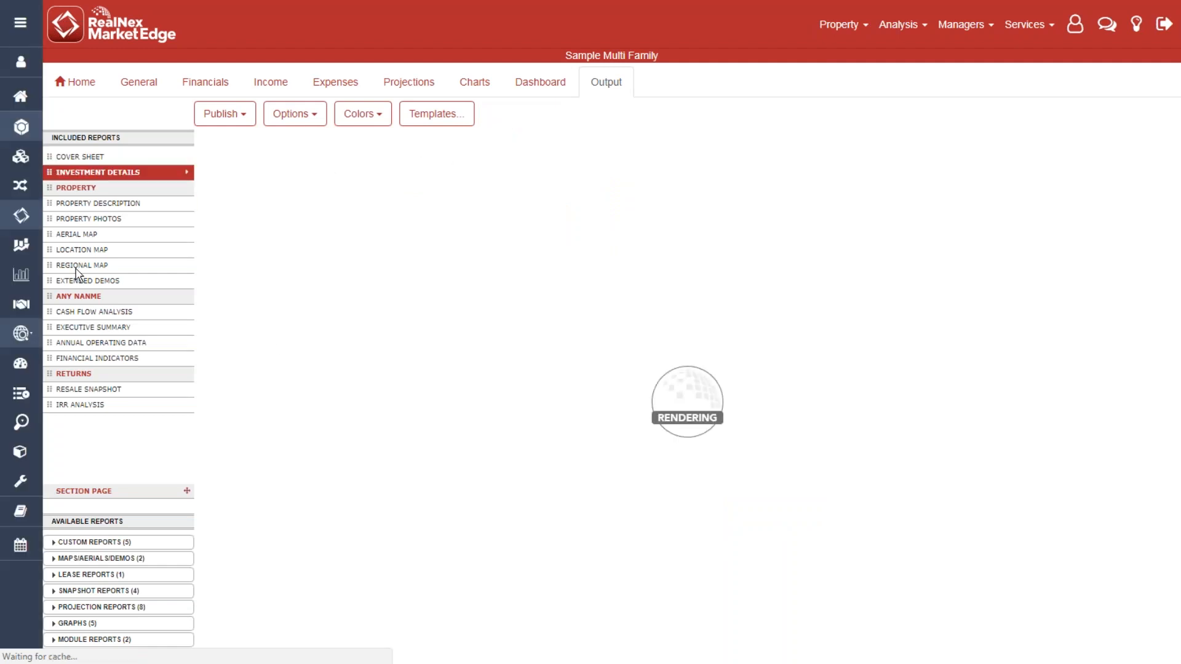
- Preview the Cover Sheet report and examine the contact details and company logo in its footer up close
click(89, 158)
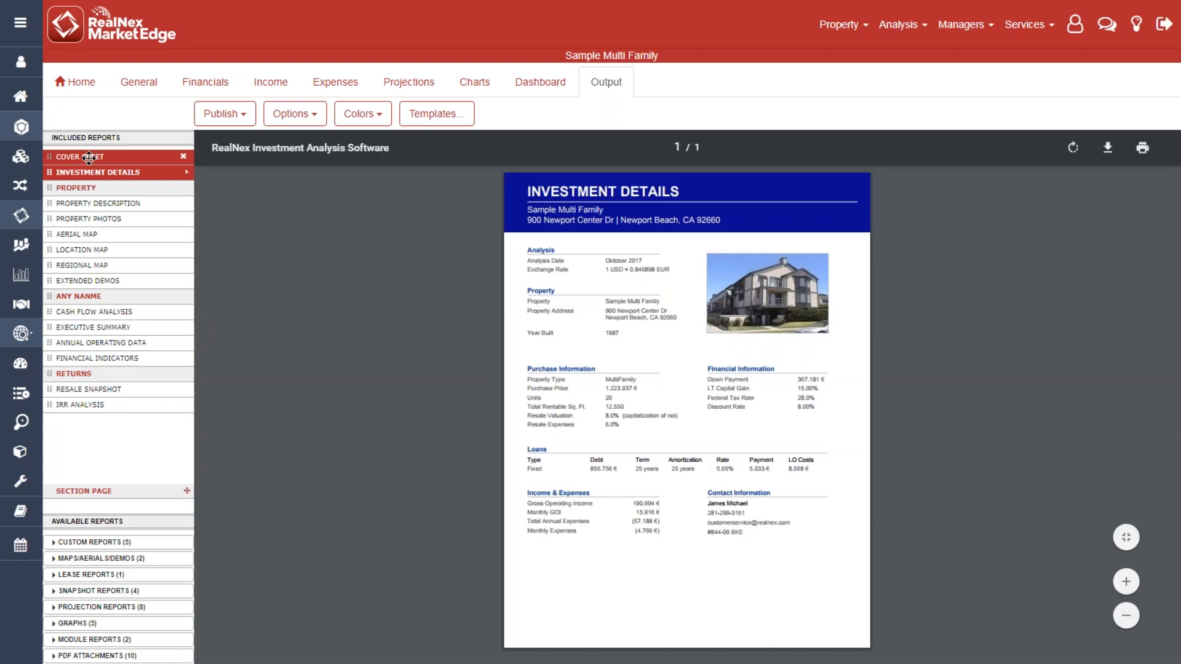
click(89, 158)
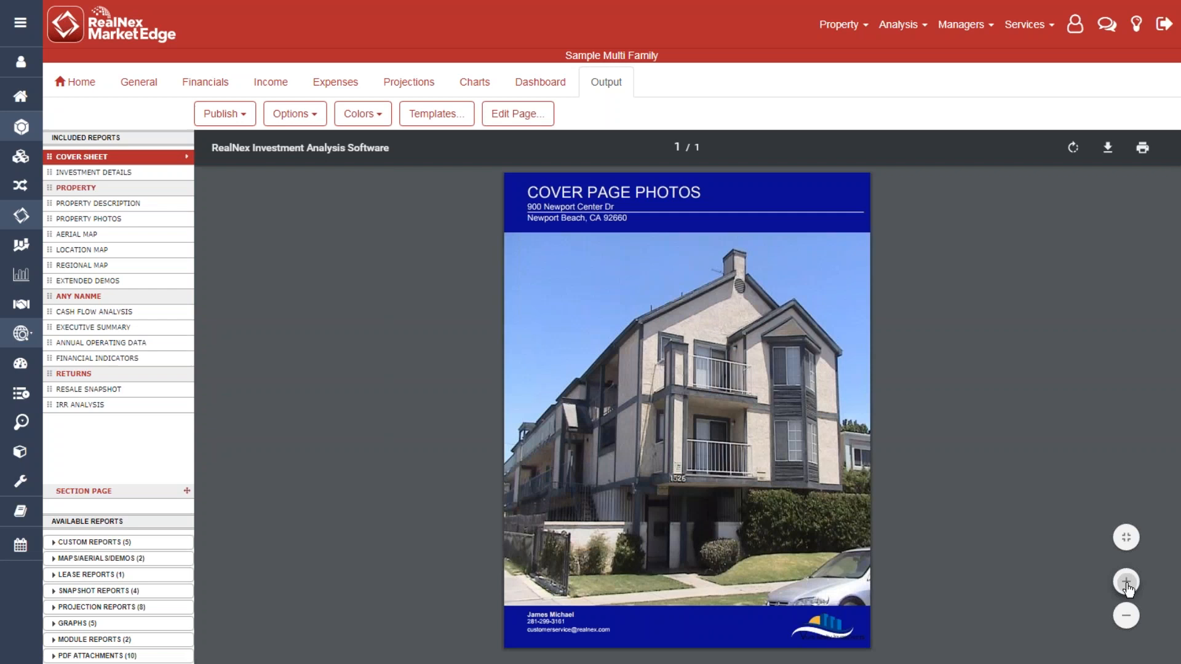
click(1127, 584)
click(1126, 583)
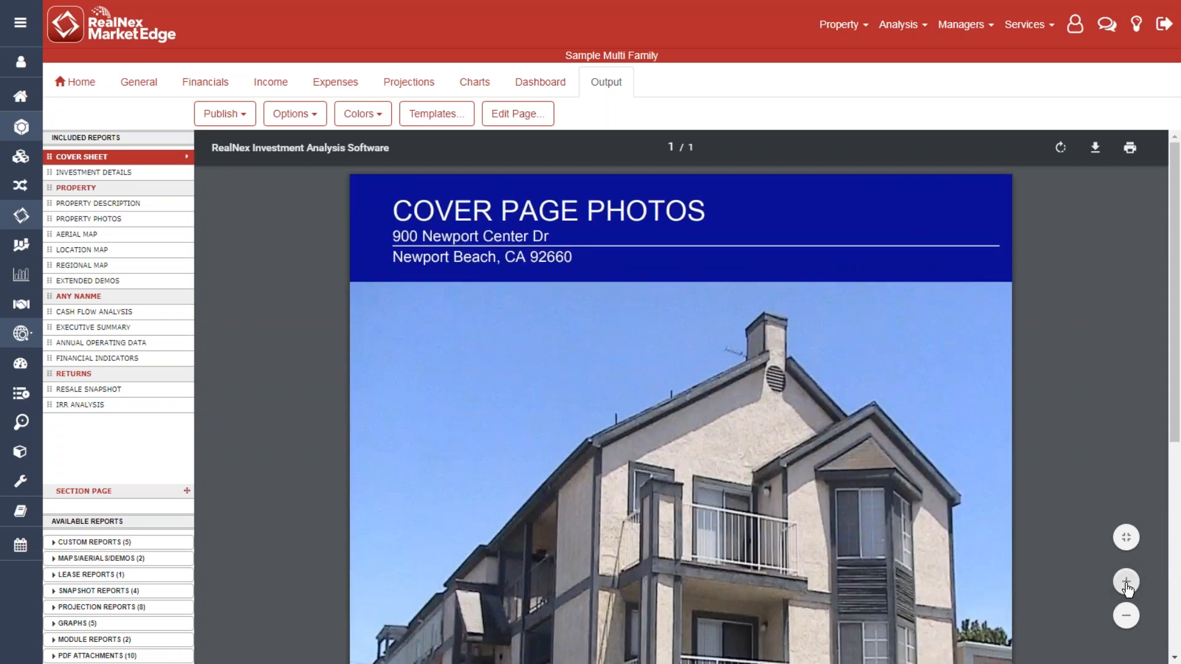
scroll(239, 477, down, 8)
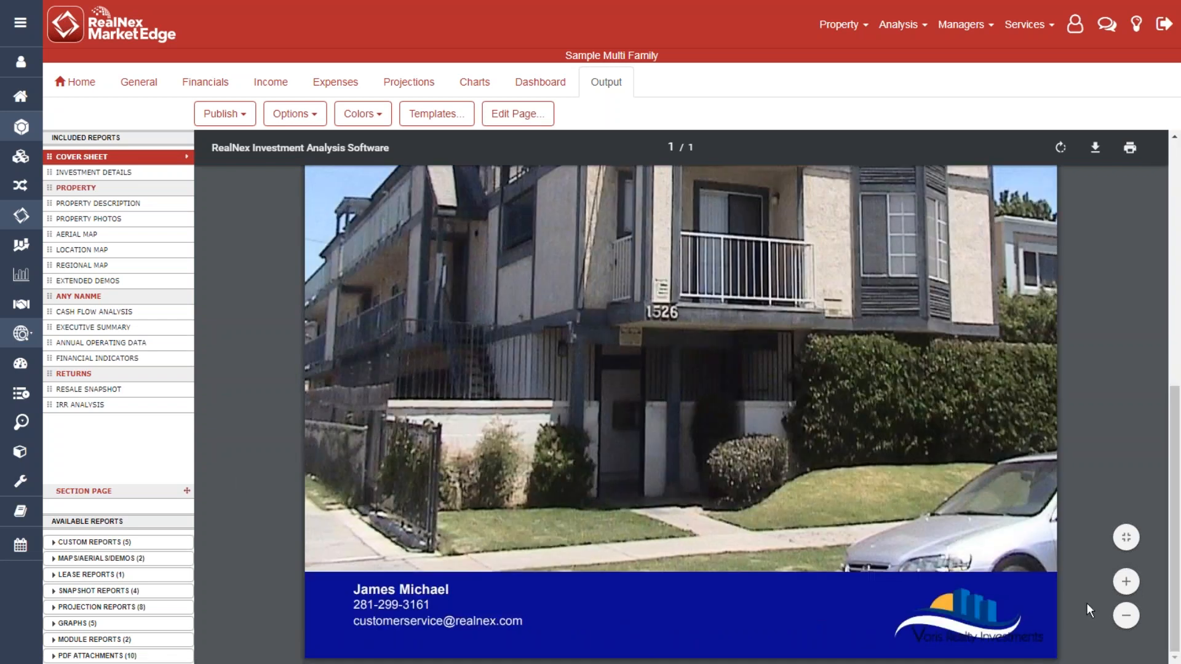
click(1126, 582)
click(1127, 582)
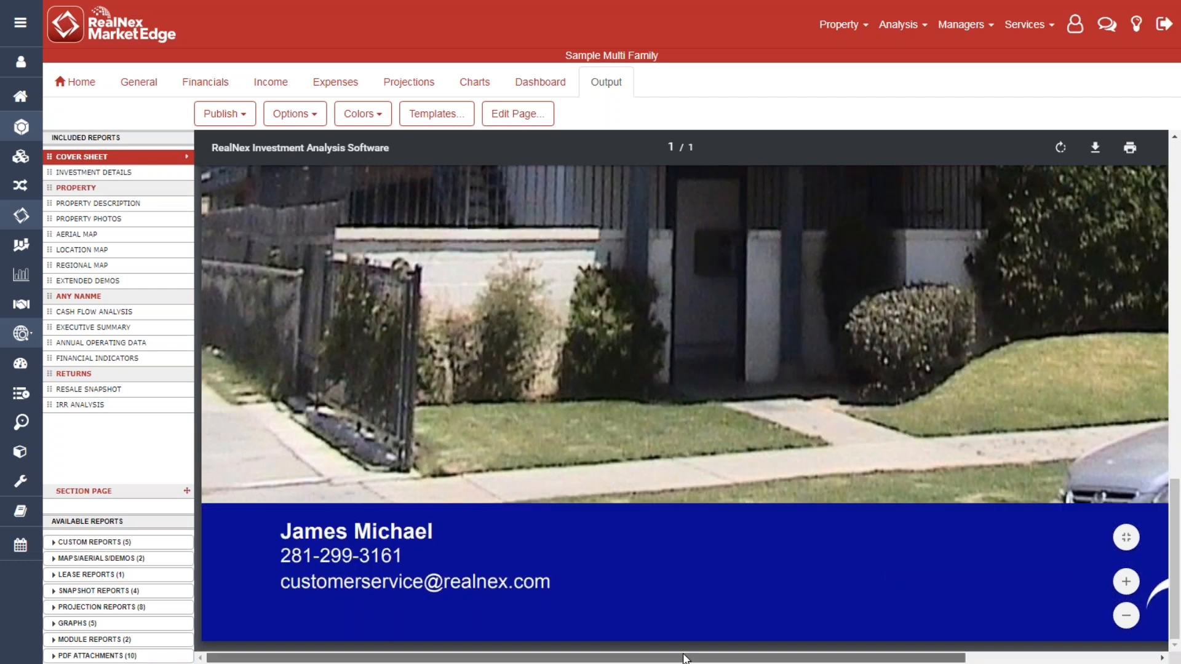
drag(686, 658, 877, 658)
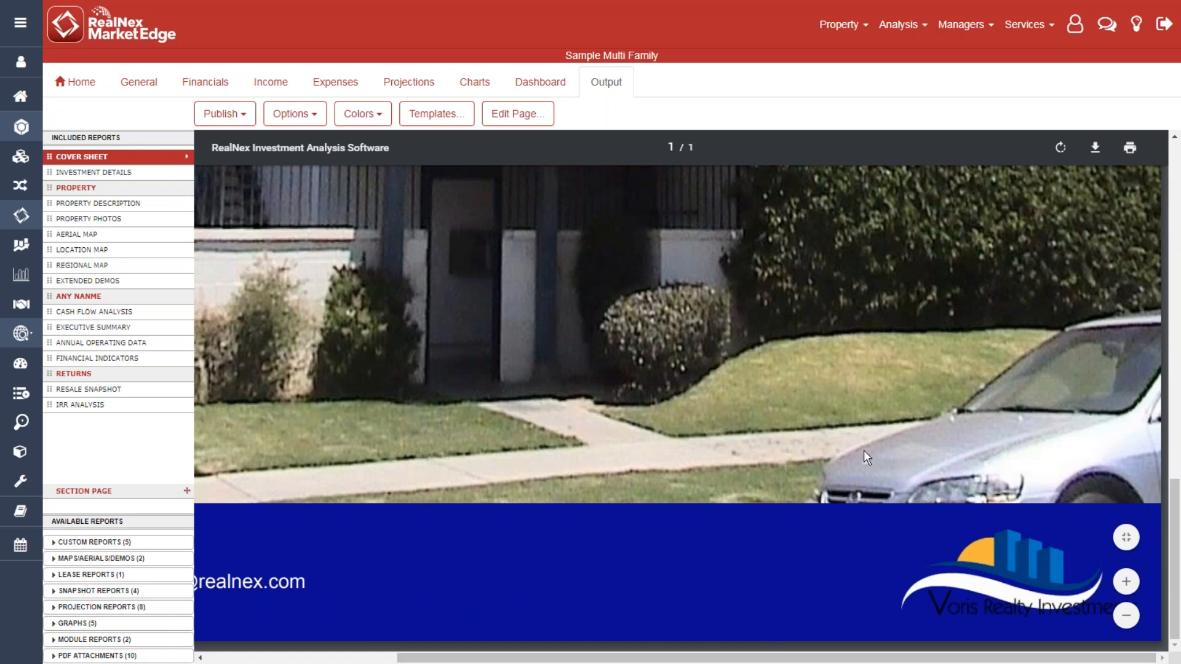
- Examine the whole cover page at a reduced size, from the title header down to the footer logo
click(1128, 616)
click(1128, 616)
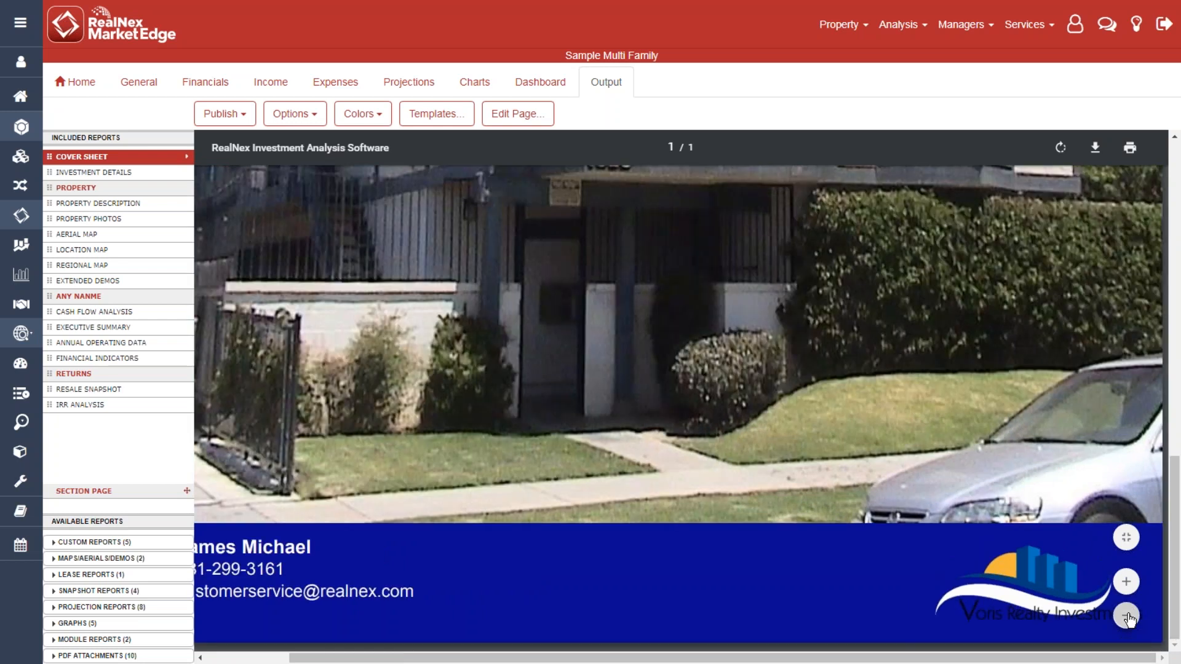
click(1128, 616)
click(1128, 616)
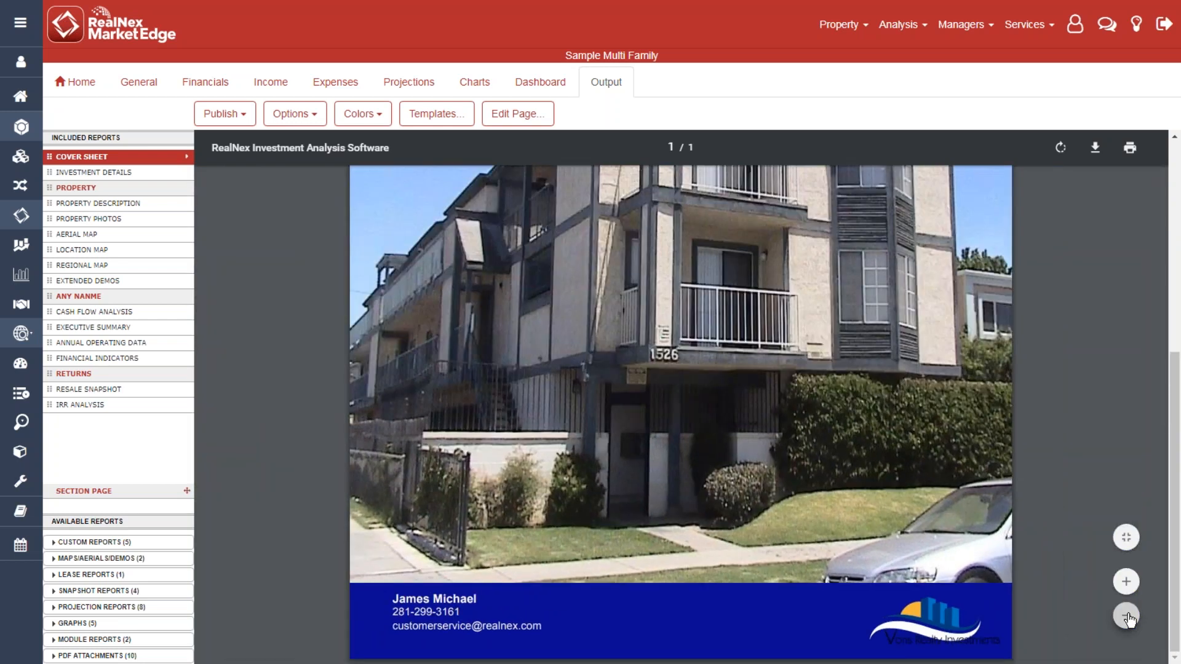
click(1128, 616)
click(1128, 616)
click(1128, 617)
click(1128, 617)
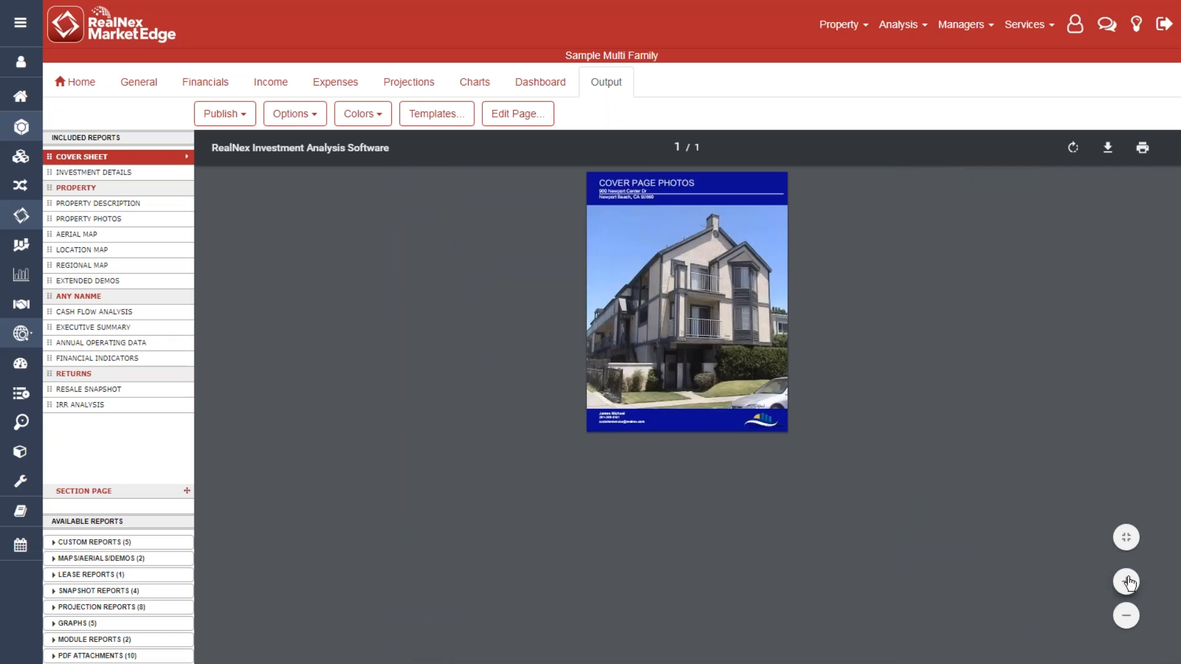
click(1128, 583)
click(1129, 582)
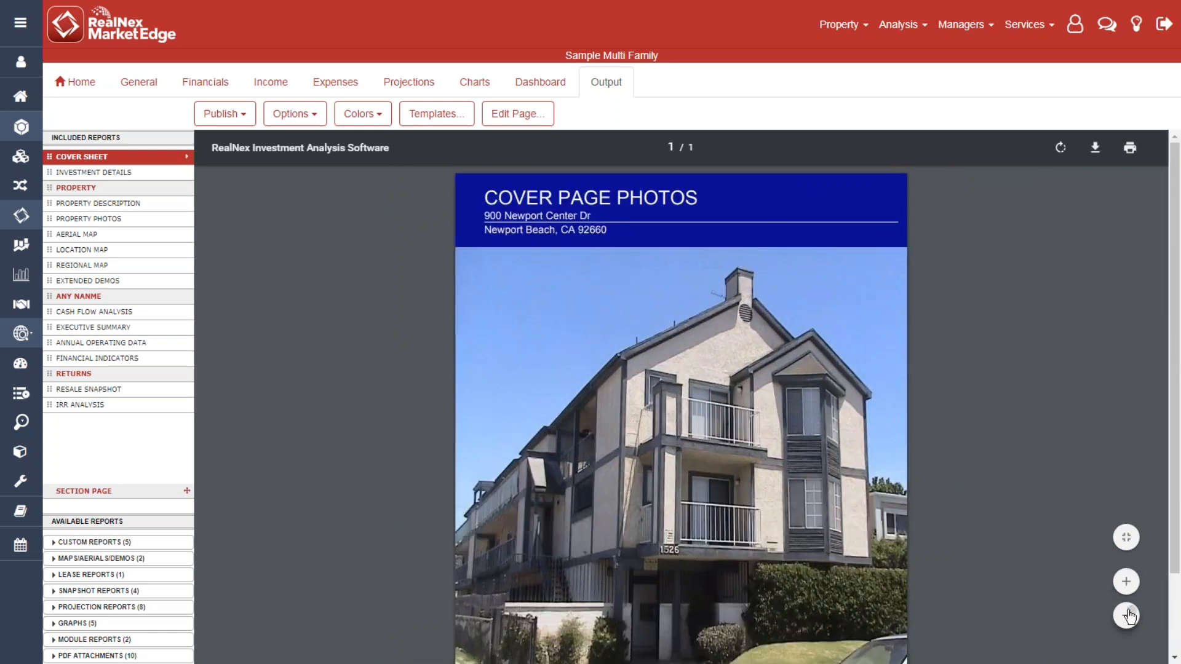
scroll(1030, 572, down, 1)
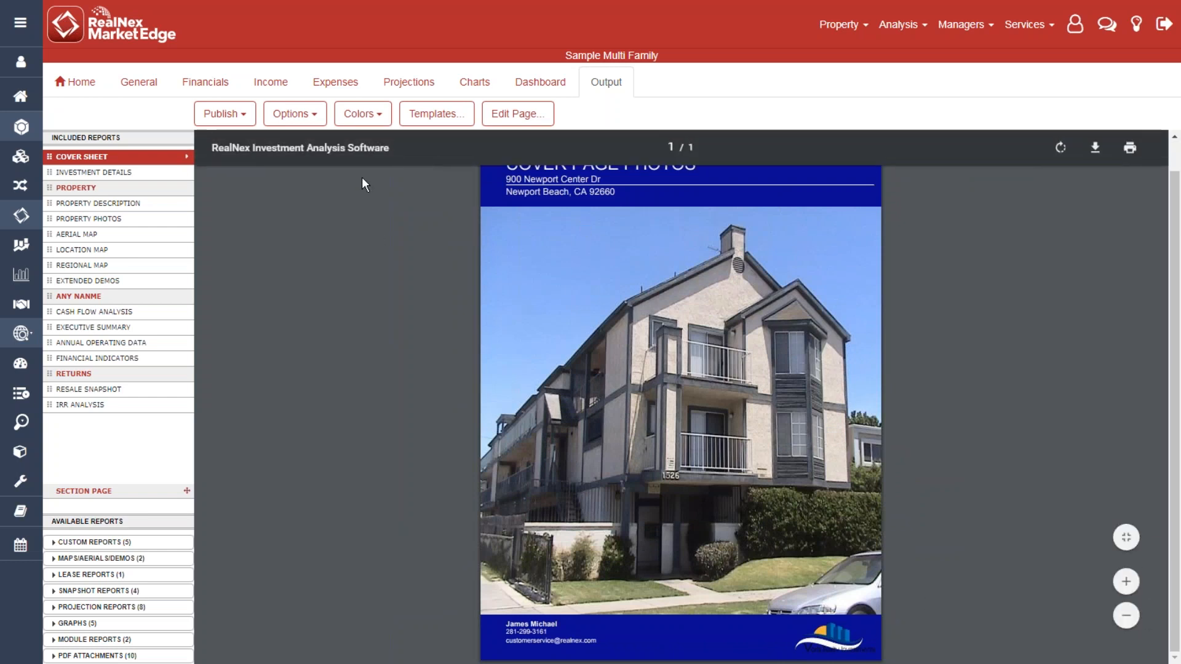
- Set the report's footer color to white and apply it to the cover sheet
click(374, 117)
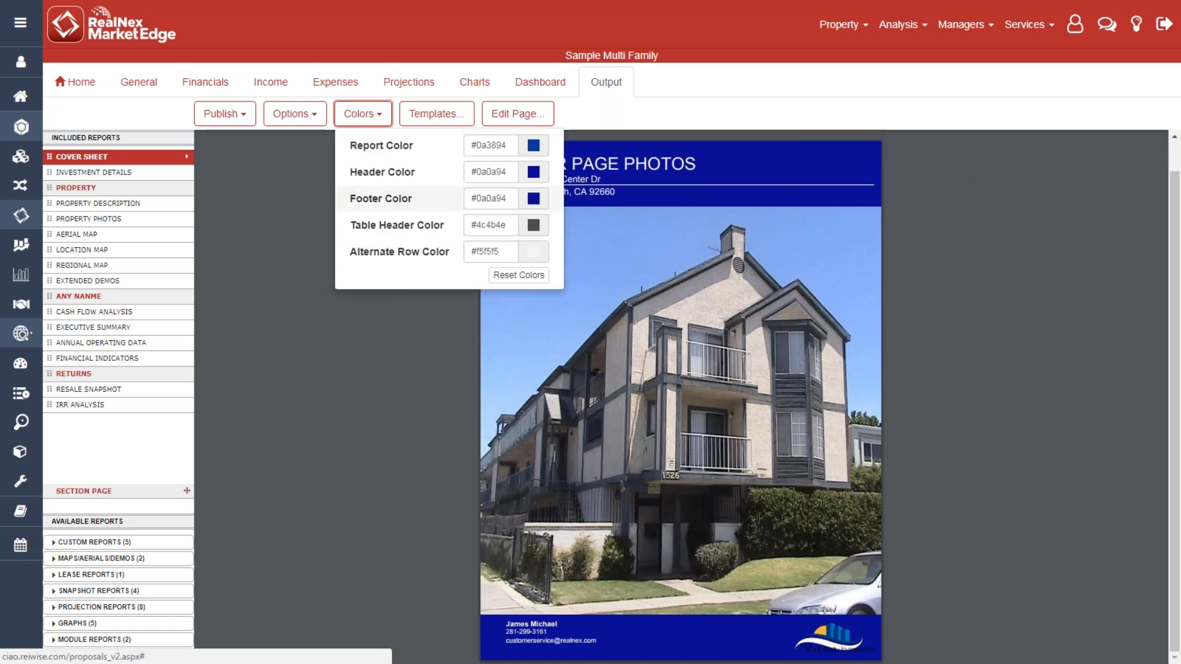
click(489, 198)
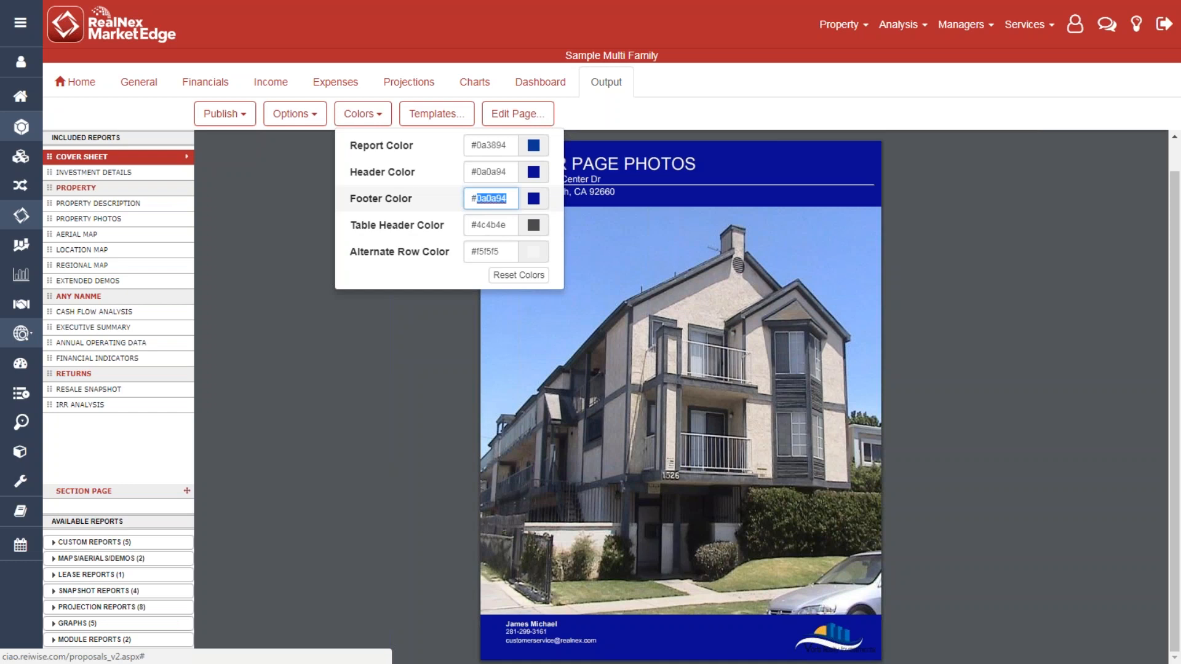
text(white)
click(374, 113)
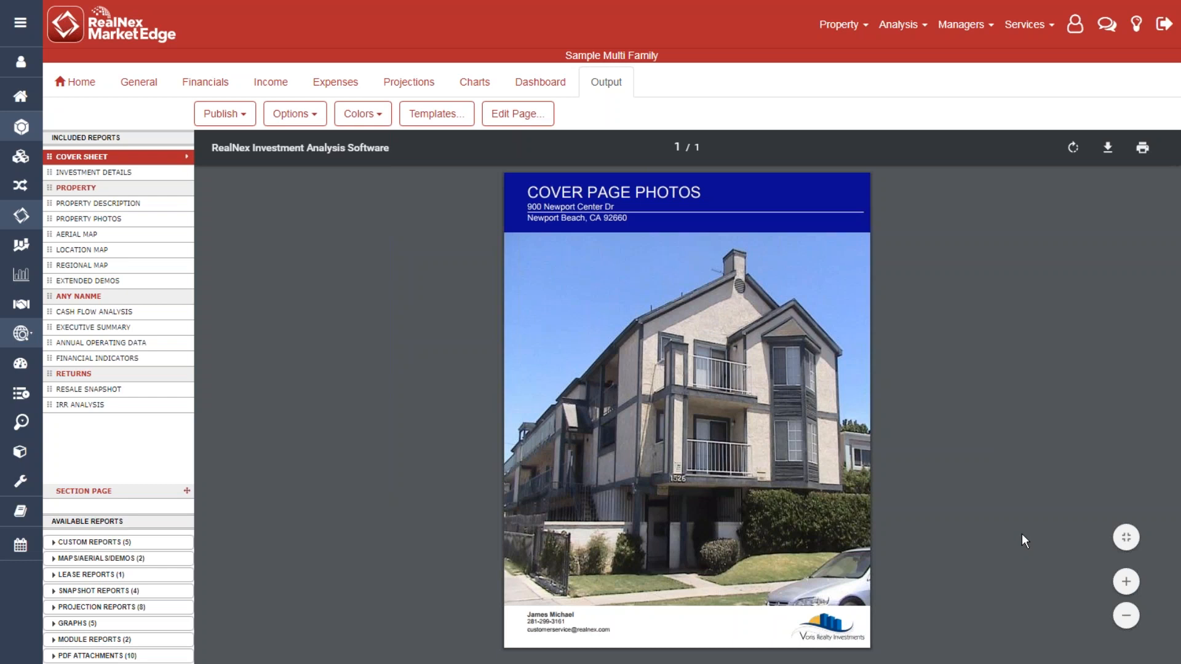
right_click(694, 372)
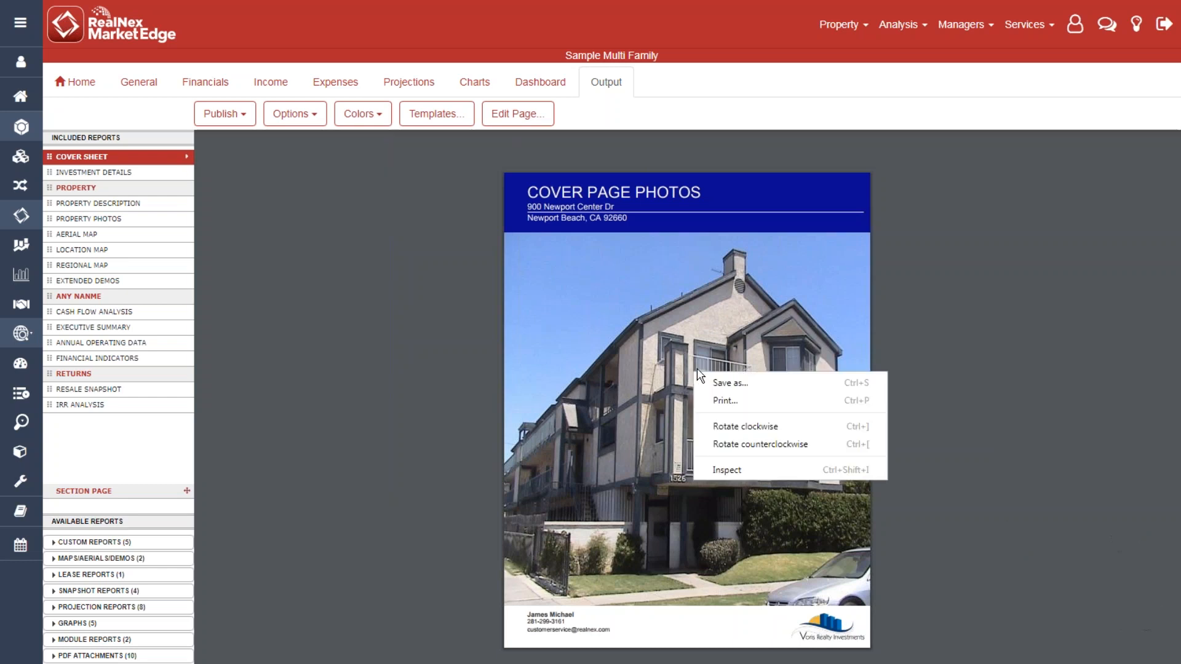
click(927, 334)
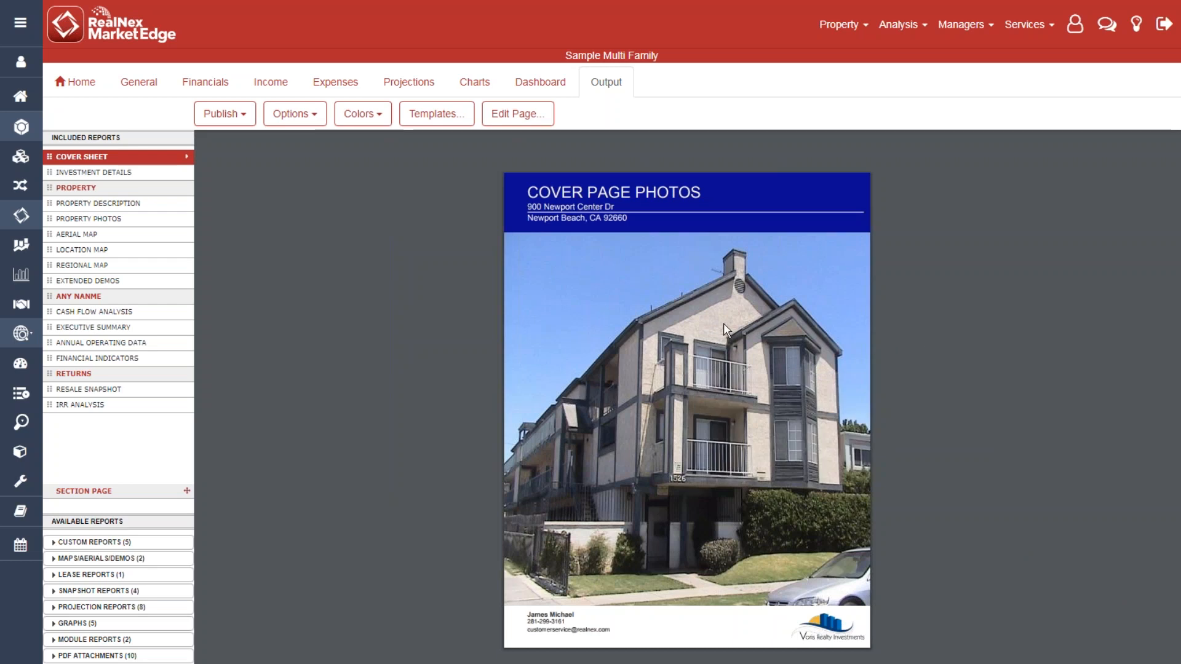
mouse_move(1087, 159)
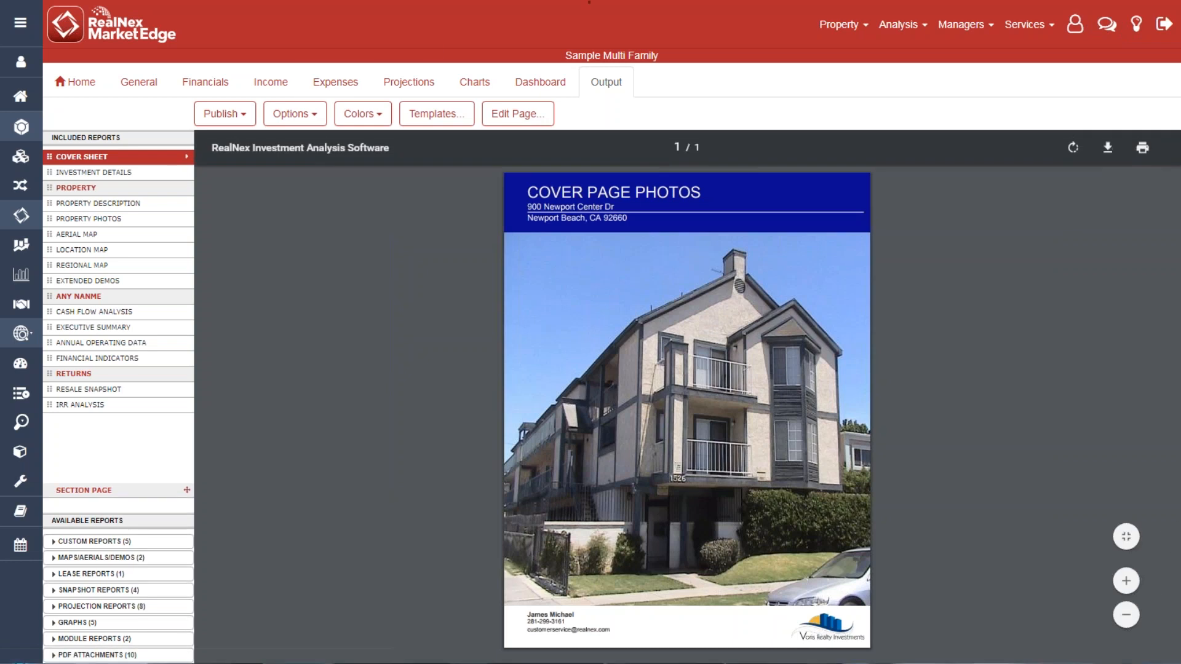
- Return to the RealNex home dashboard, view the Feature Request form, and close it without sending
click(20, 96)
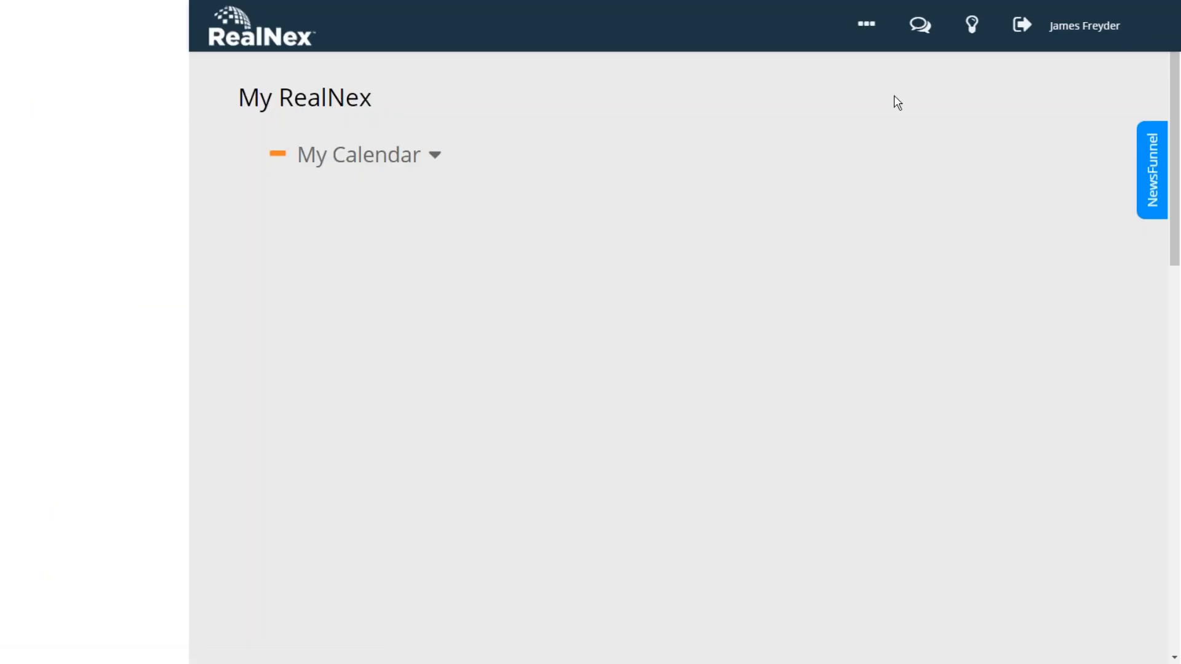
click(971, 26)
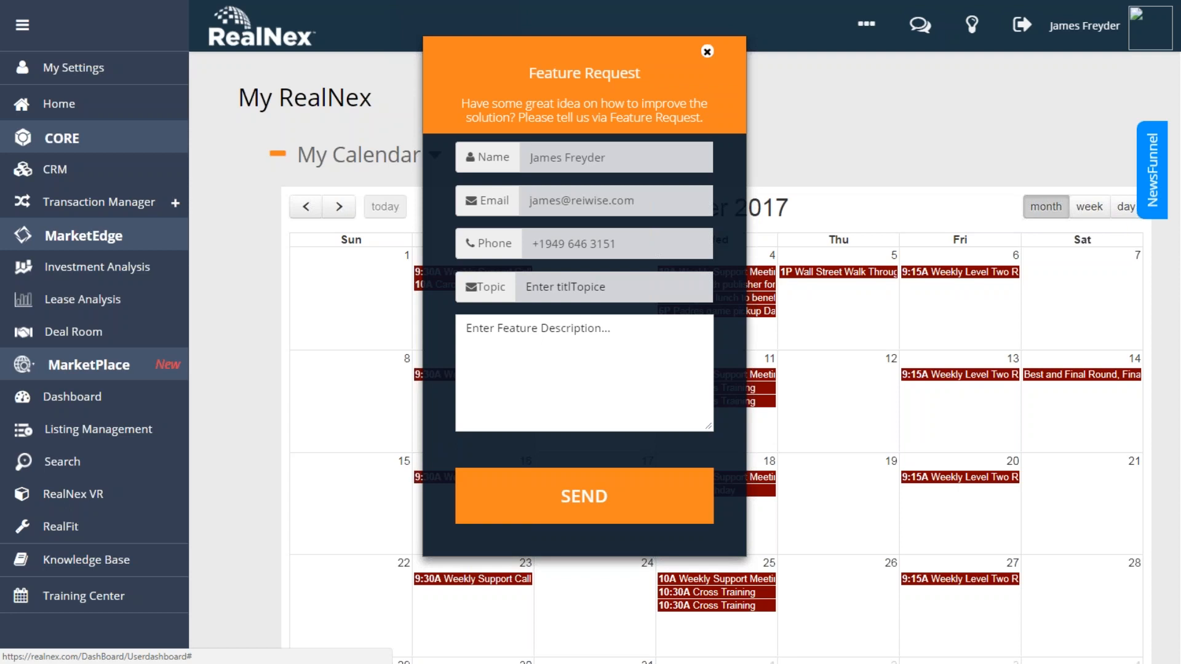
click(707, 51)
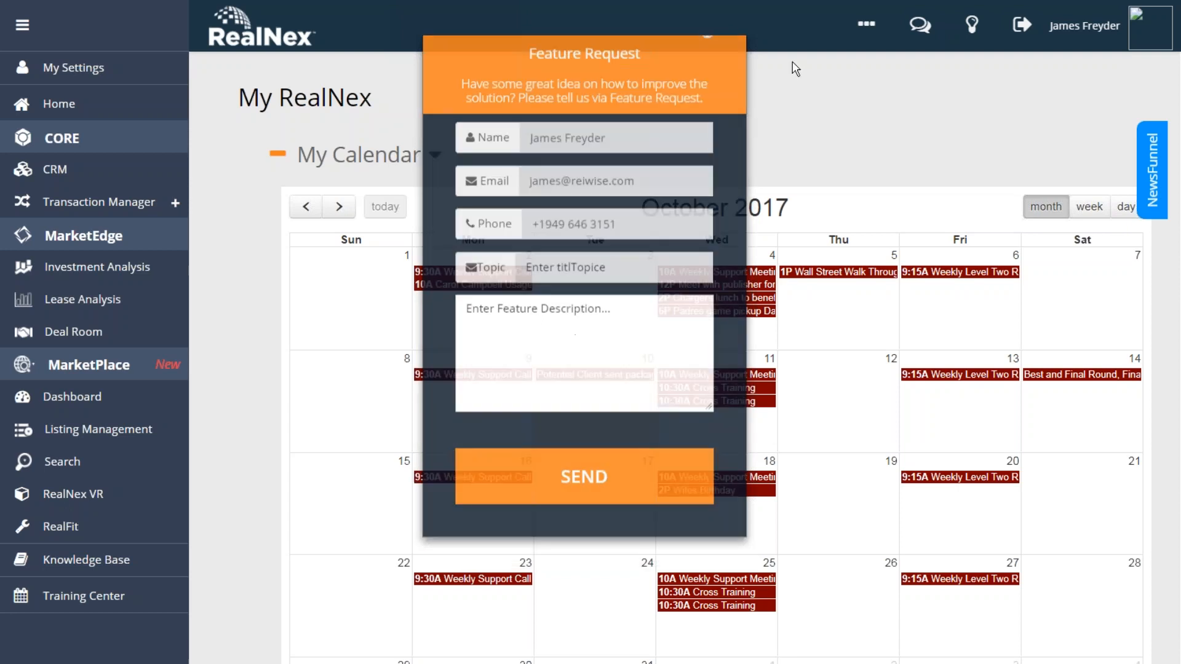
- Review the Contact Support form and its message fields, and close it without sending anything
click(919, 30)
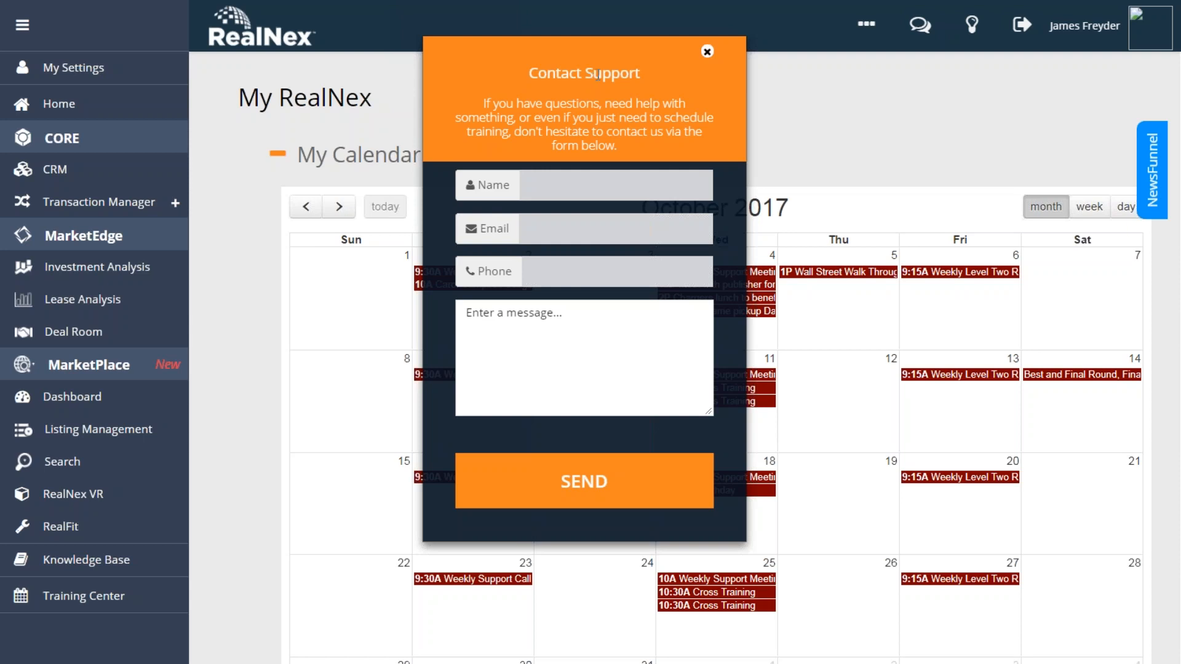
click(708, 52)
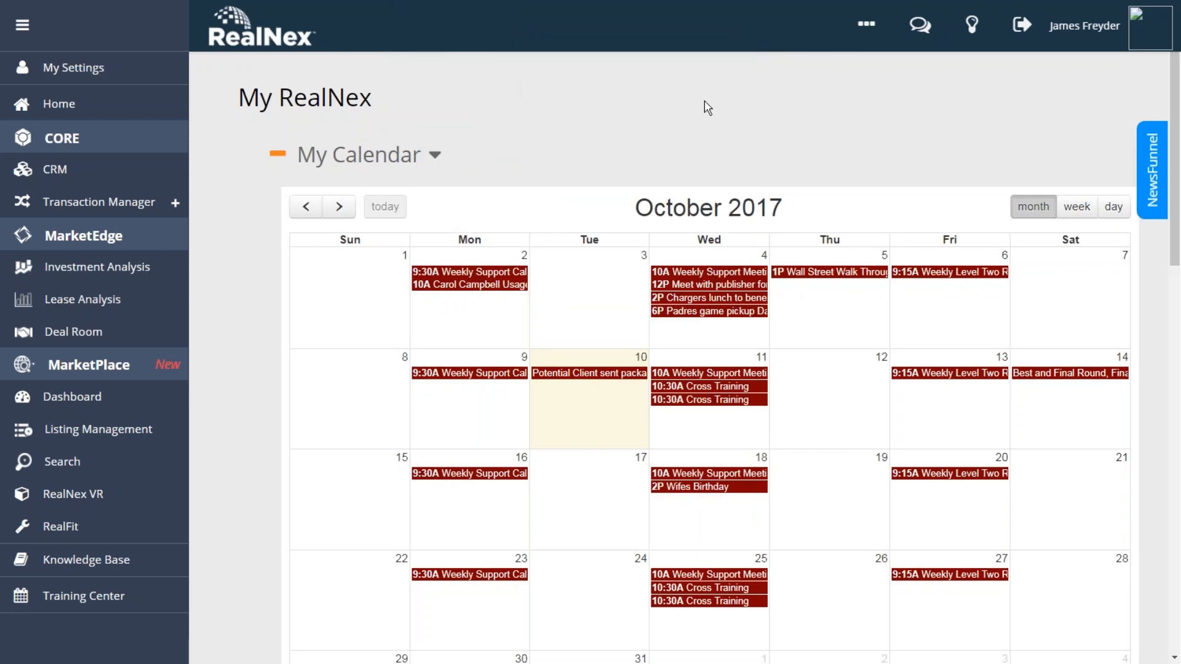
click(919, 27)
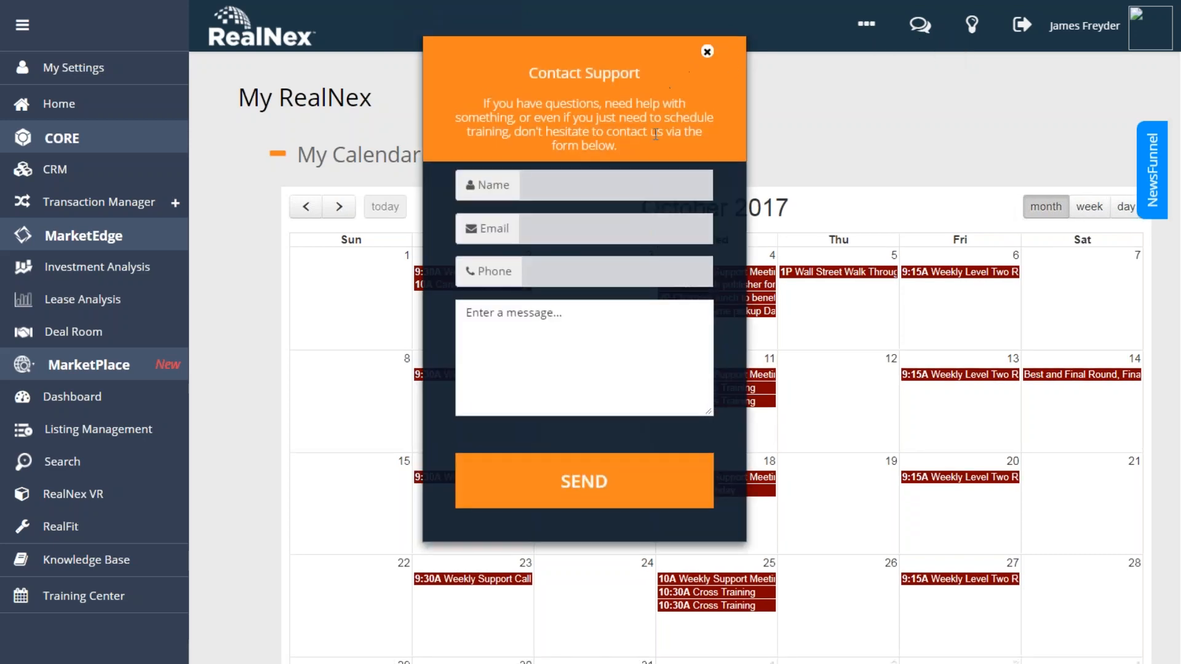
click(708, 54)
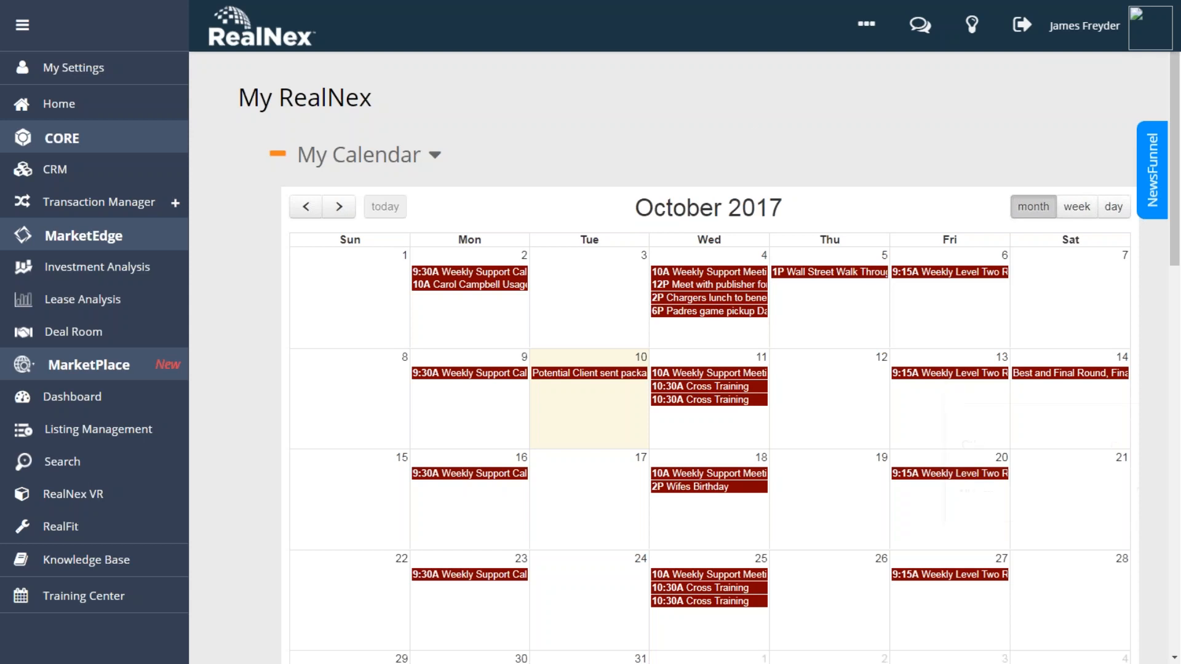
mouse_move(910, 663)
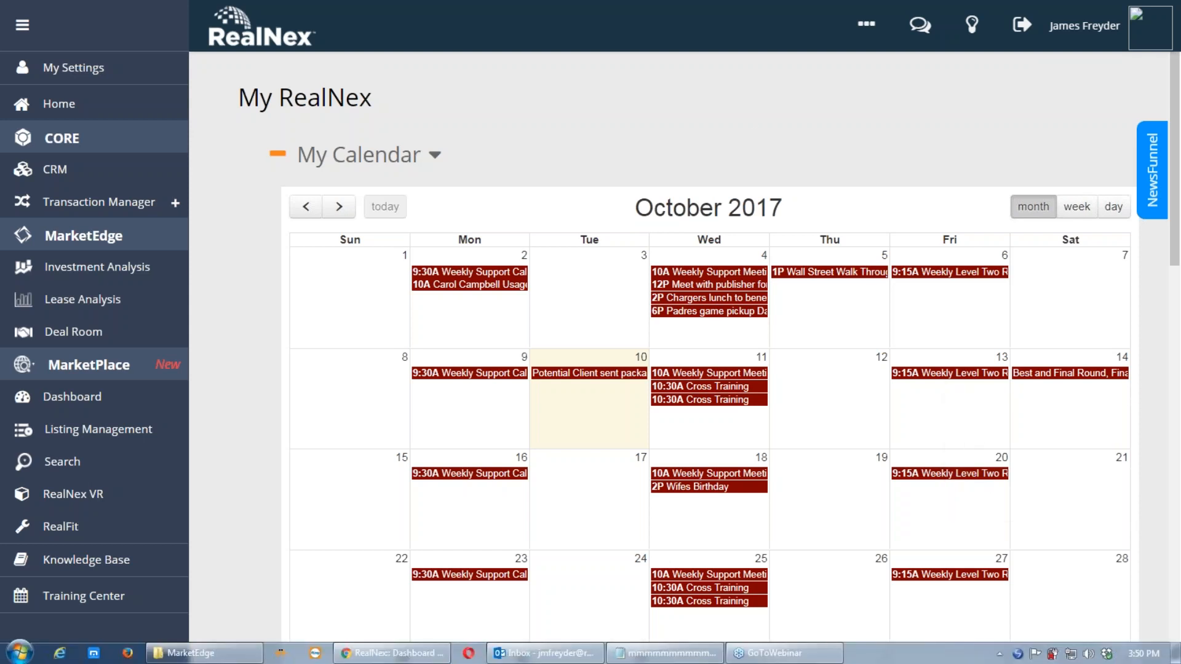